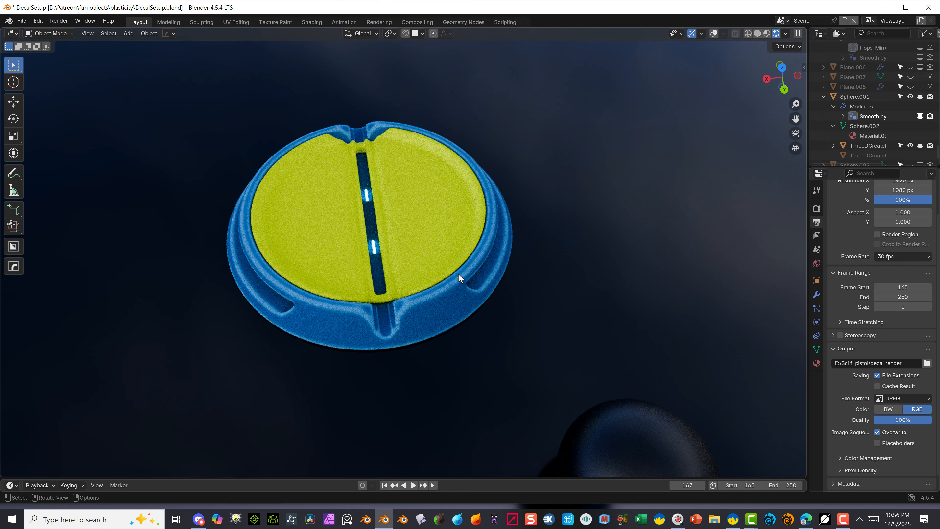
Inspect the rendered blue and yellow round decal model and the dark sphere beneath it from several angles.
scroll(458, 273, "down", 1)
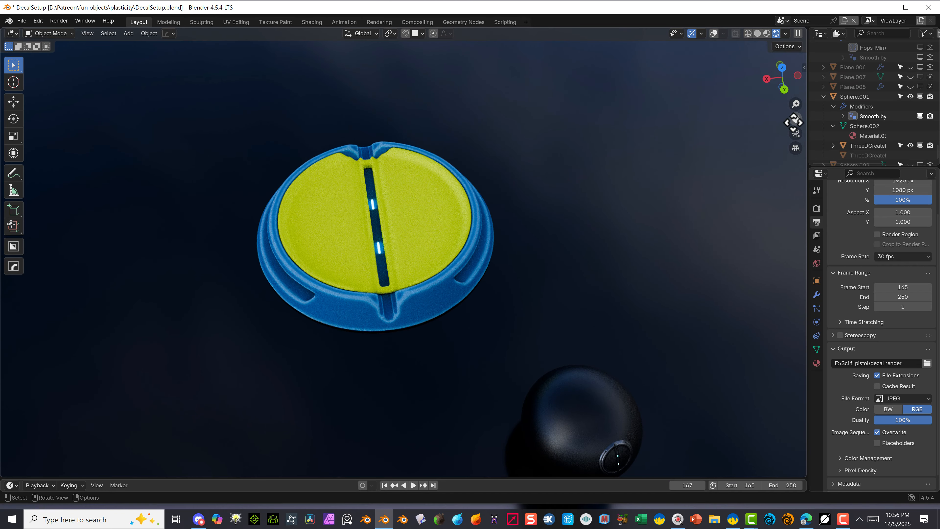
left_click_drag(795, 118, 711, 191)
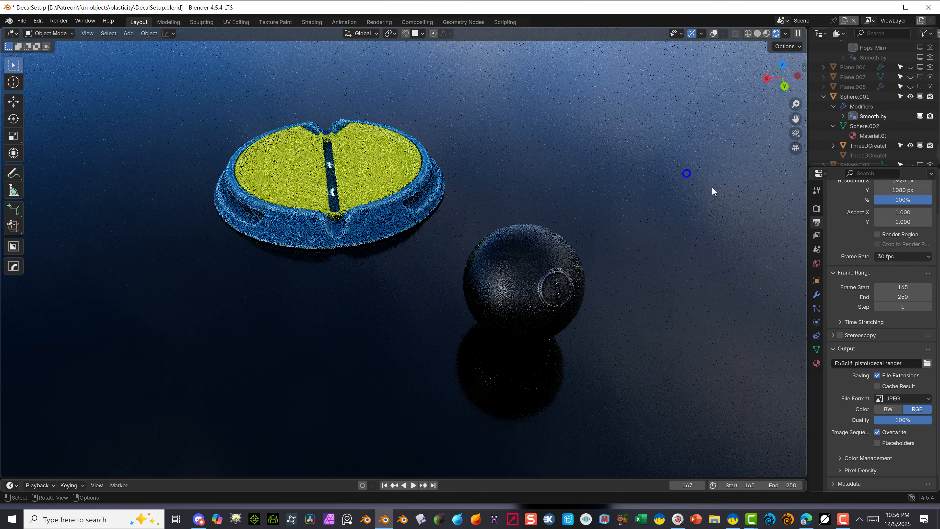
scroll(687, 212, "up", 2)
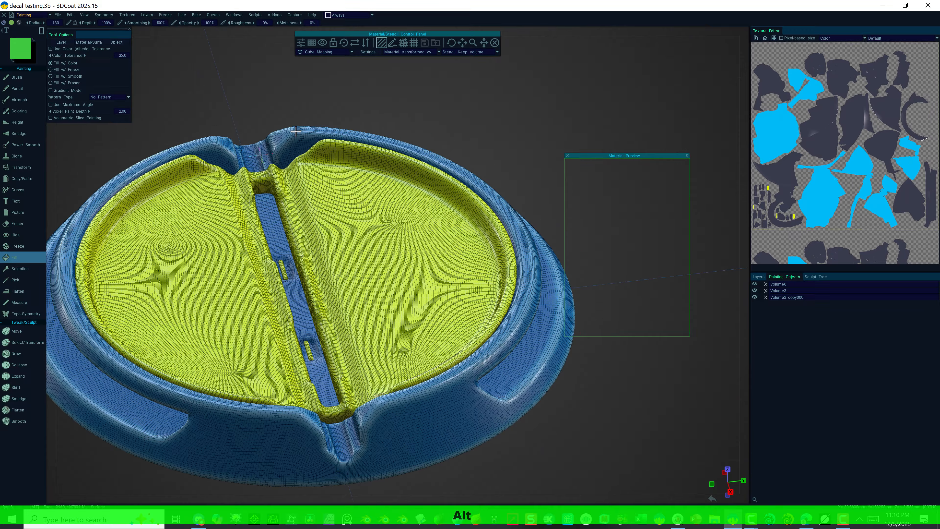
In 3DCoat, examine the decal model's dense wireframe around the central groove and the side slot.
left_click_drag(535, 101, 484, 356, "alt")
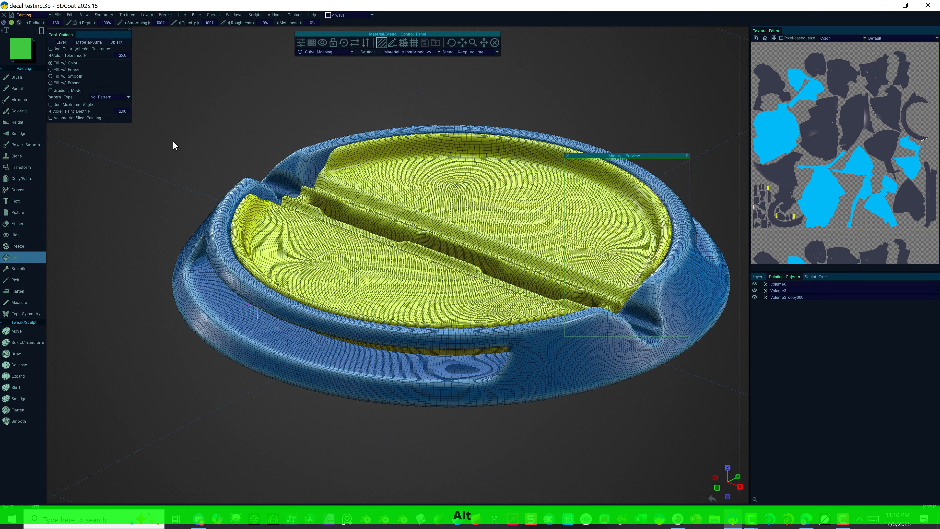
scroll(285, 158, "up", 5)
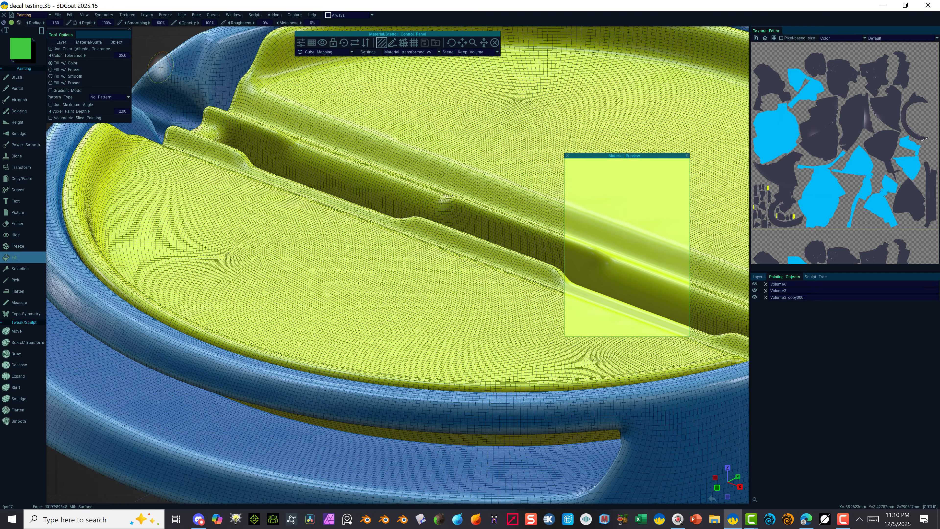
key("alt")
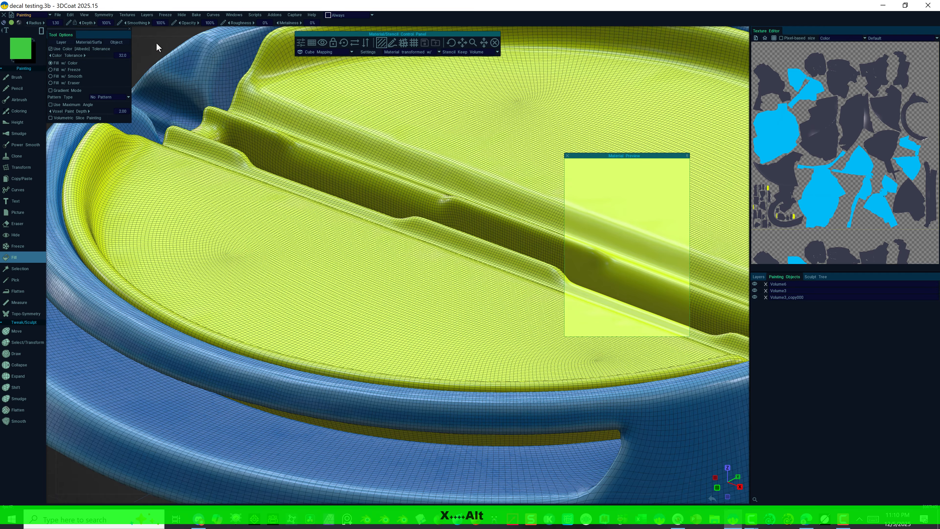
left_click_drag(157, 42, 96, 62, "alt")
right_click_drag(96, 62, 185, 113, "alt")
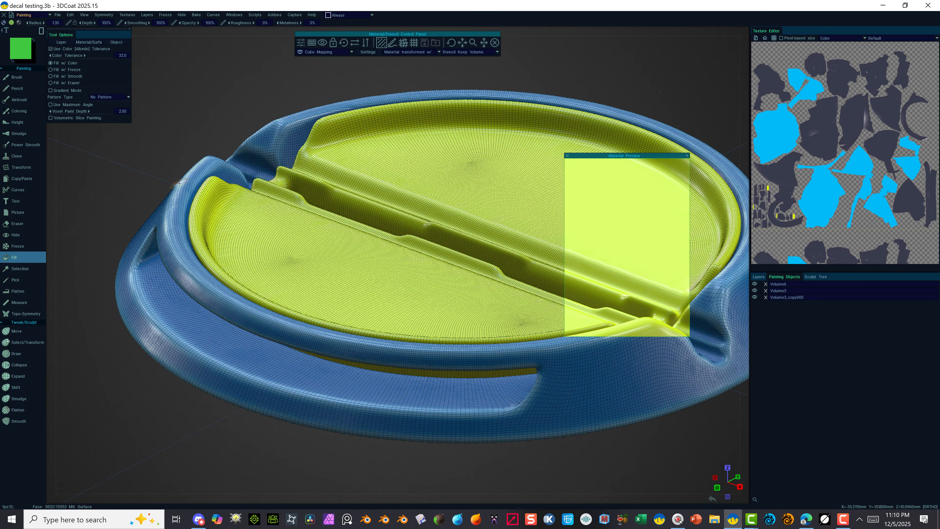
left_click_drag(222, 130, 241, 98, "alt")
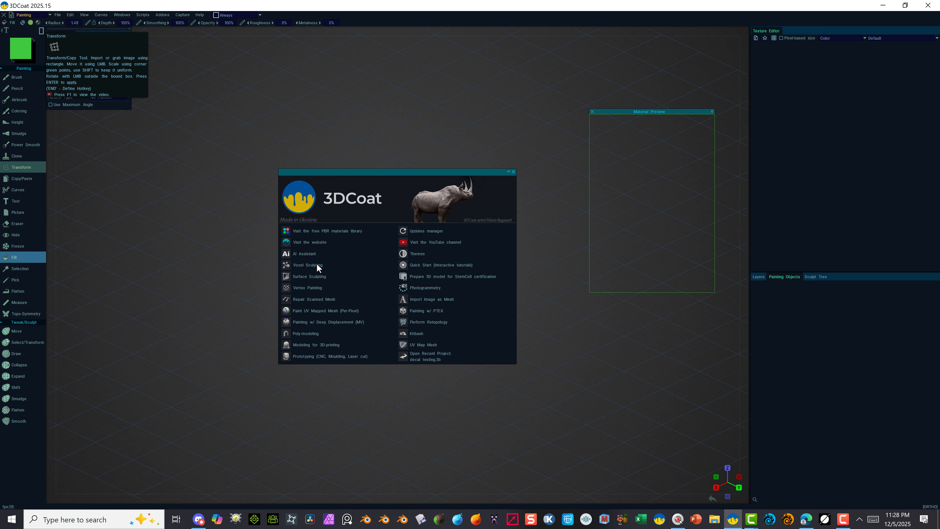
Start a new voxel sculpting scene and turn on the axis display in the viewport.
left_click(303, 264)
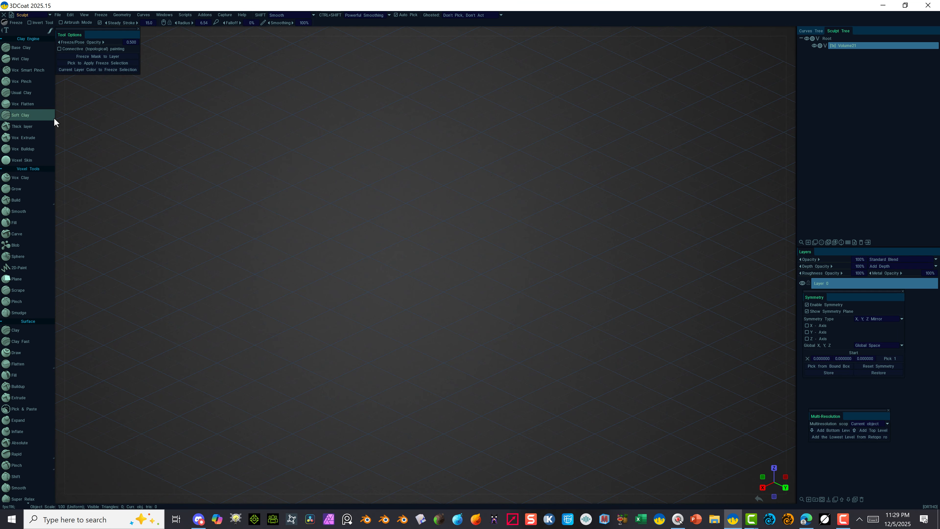
scroll(20, 217, "down", 3)
scroll(20, 217, "down", 8)
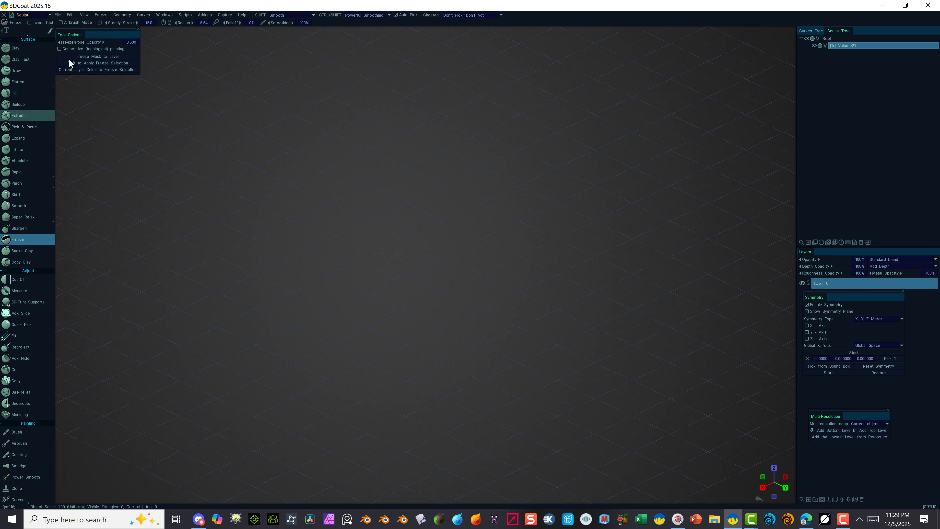
left_click(86, 15)
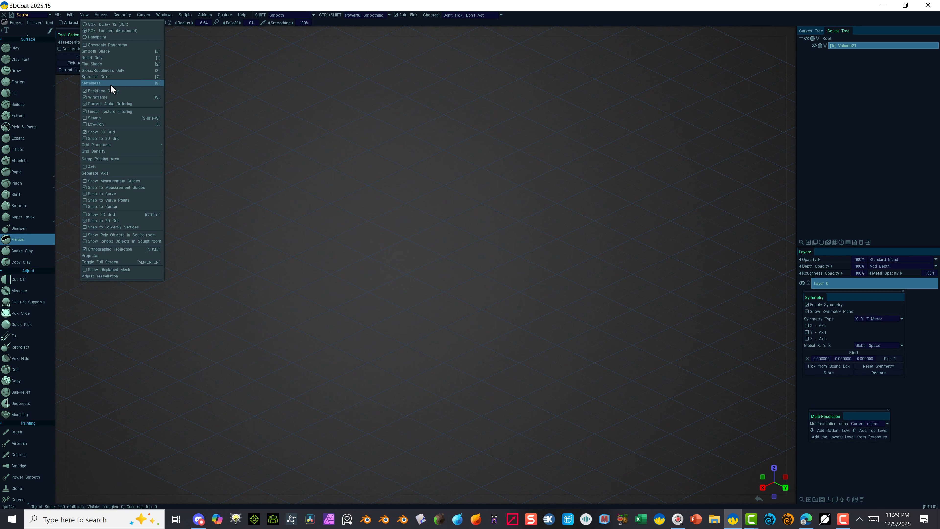
left_click(107, 166)
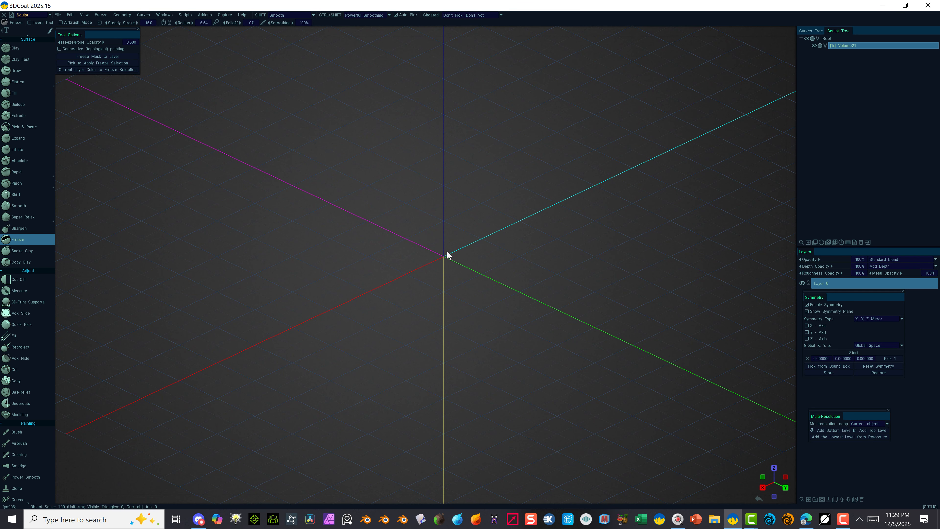
right_click_drag(445, 213, 393, 264)
mouse_move(512, 218)
right_mouse_down()
mouse_move(480, 185)
mouse_move(608, 212)
mouse_move(588, 243)
mouse_move(359, 318)
mouse_move(562, 287)
right_mouse_up()
right_click_drag(451, 260, 98, 217, "alt")
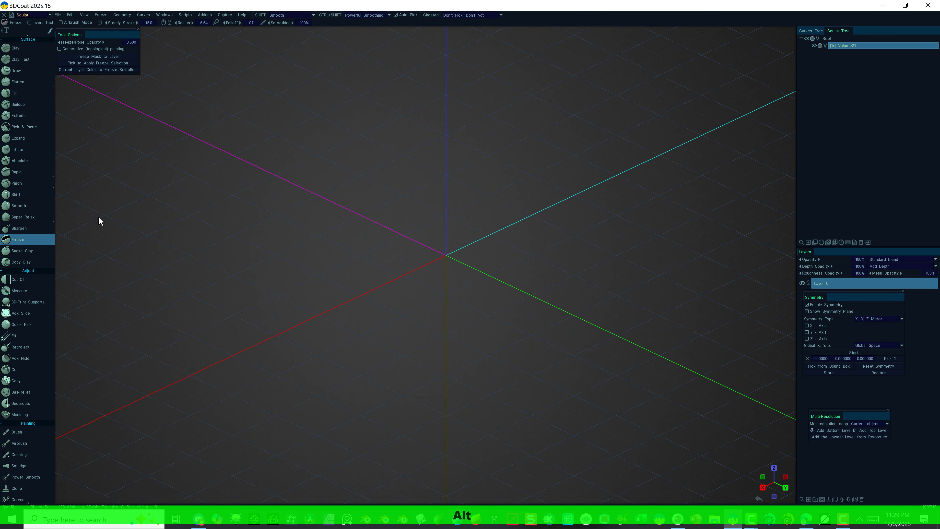
Start the Primitives tool and choose the cylinder as the voxel sculpting shape.
scroll(29, 371, "down", 5)
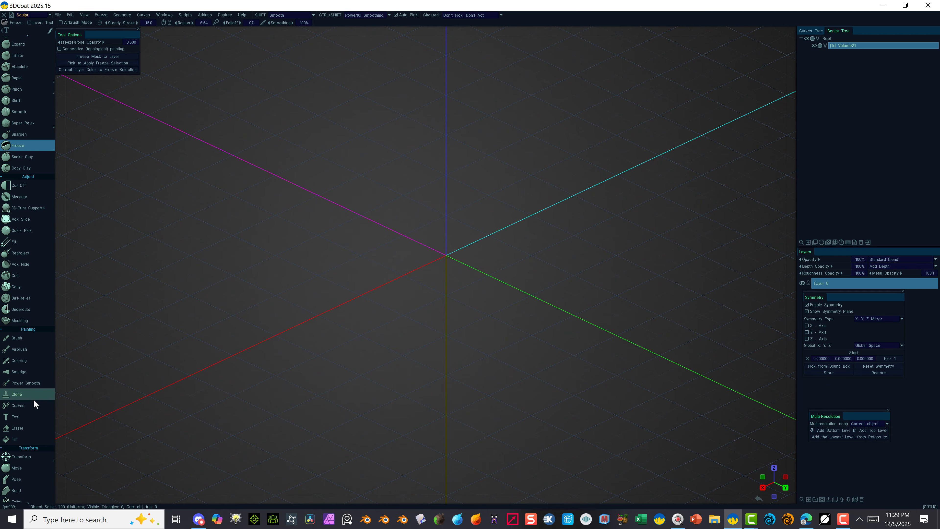
scroll(33, 399, "down", 2)
scroll(33, 423, "down", 5)
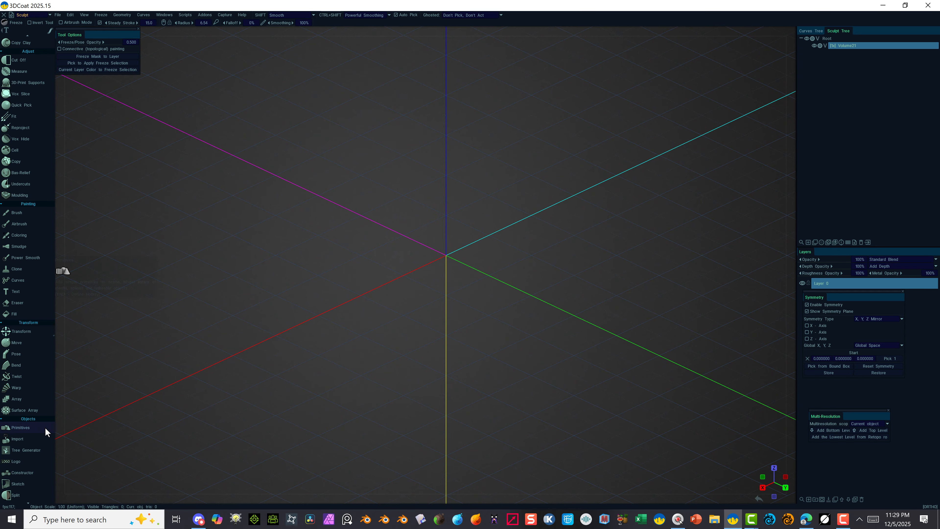
left_click(22, 427)
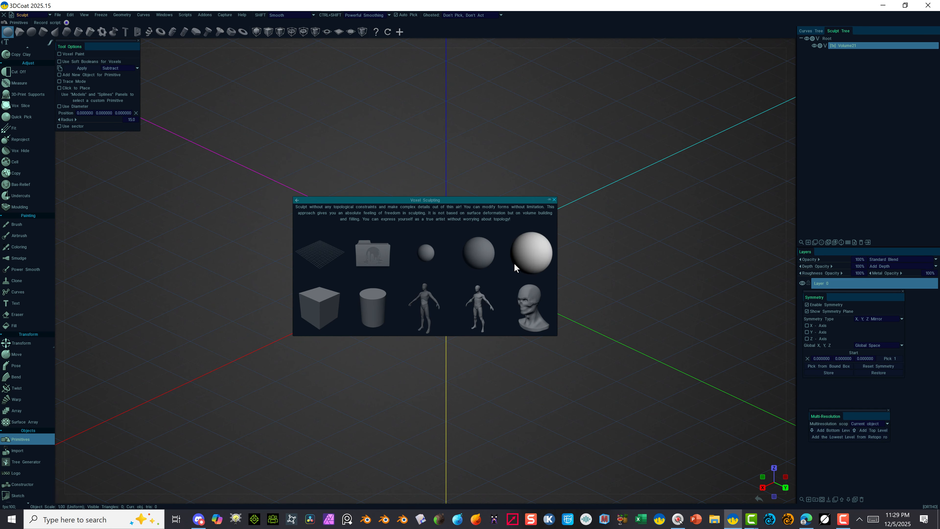
left_click(374, 308)
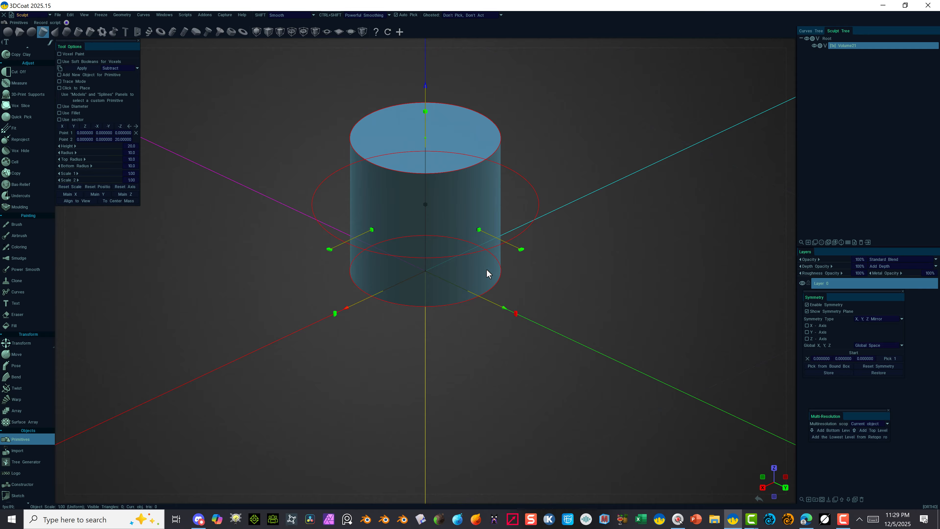
Scale the cylinder primitive up uniformly to a height of about 197 and a radius of about 98.6.
left_click_drag(425, 207, 728, 116)
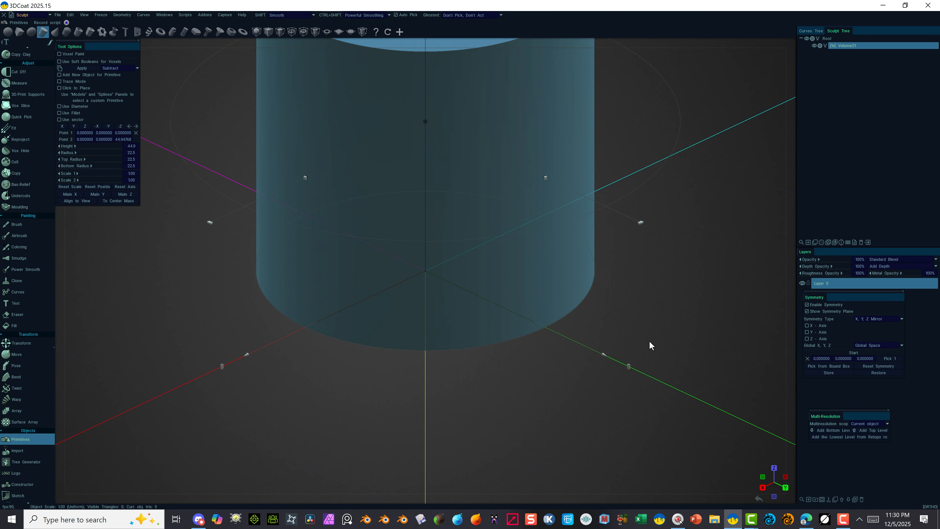
scroll(650, 342, "down", 5)
left_click_drag(429, 236, 730, 111)
scroll(517, 300, "up", 2)
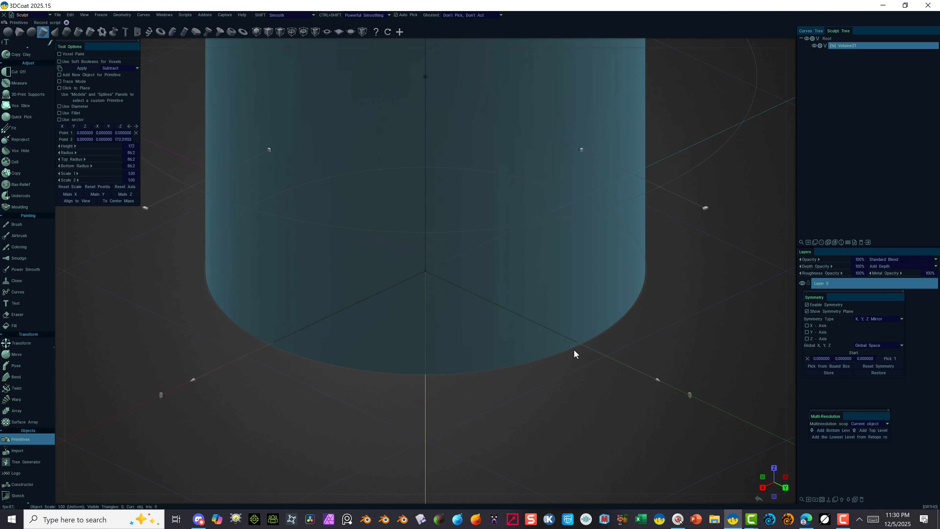
scroll(575, 353, "down", 6)
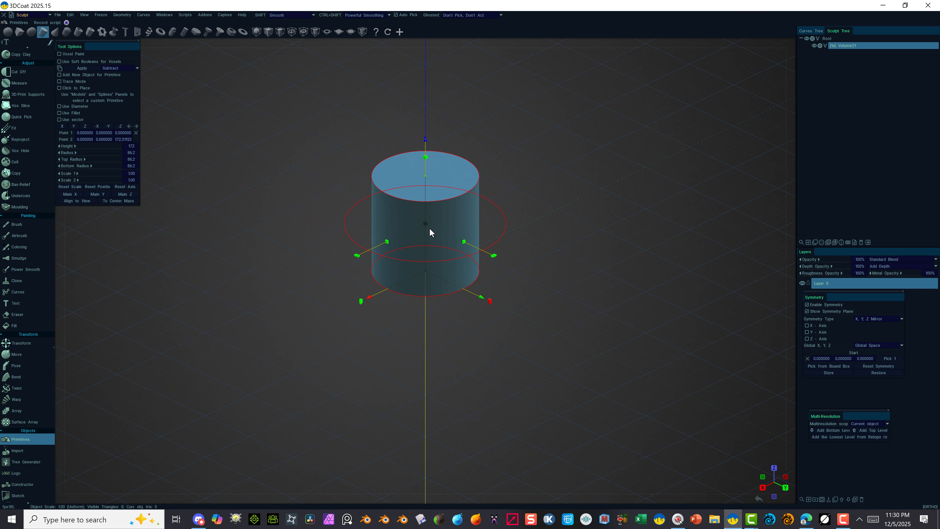
left_click_drag(425, 224, 183, 65)
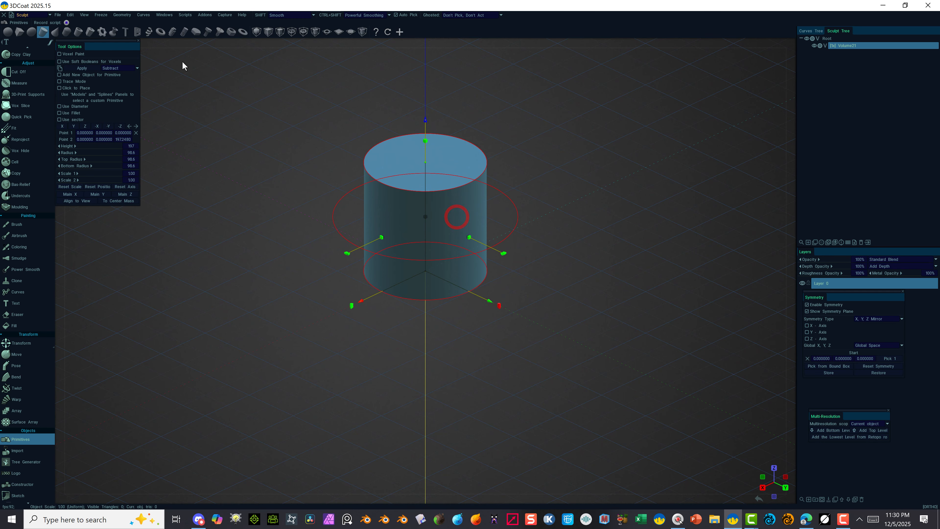
Set the primitive's operation to Add, apply the large cylinder to the volume, and move the primitive straight down below it.
left_click(115, 69)
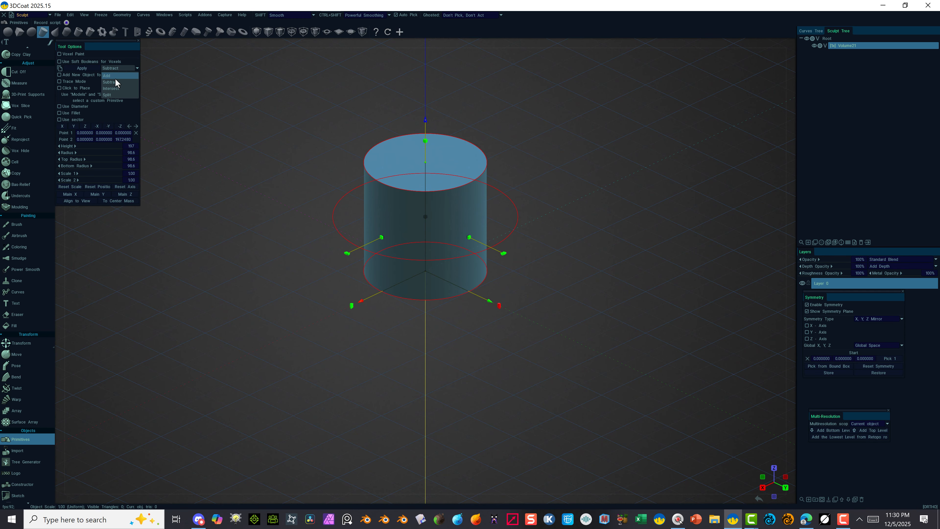
left_click(83, 69)
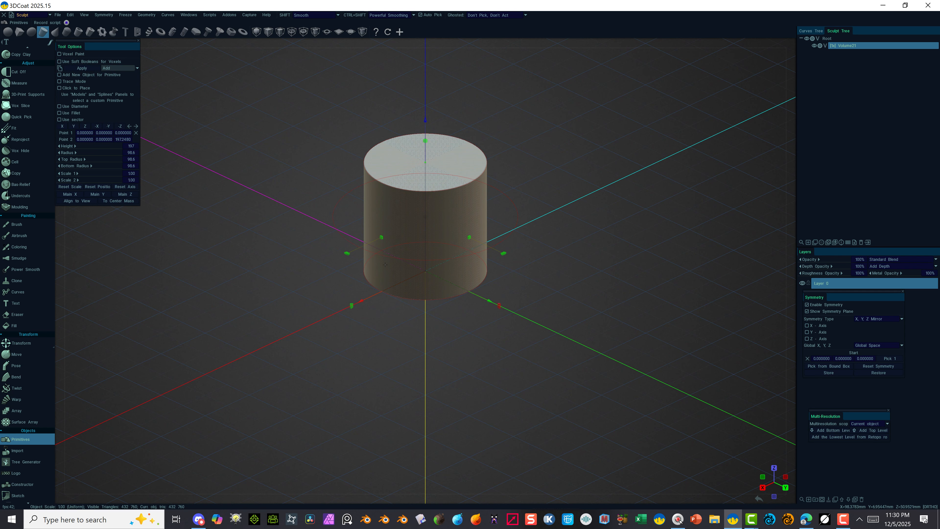
left_click_drag(426, 120, 426, 311)
scroll(589, 144, "up", 3)
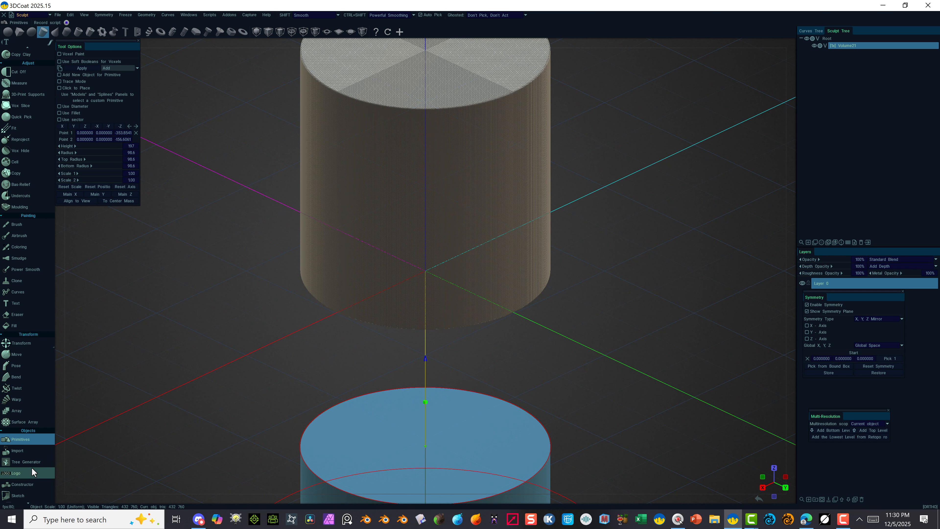
scroll(275, 237, "down", 3)
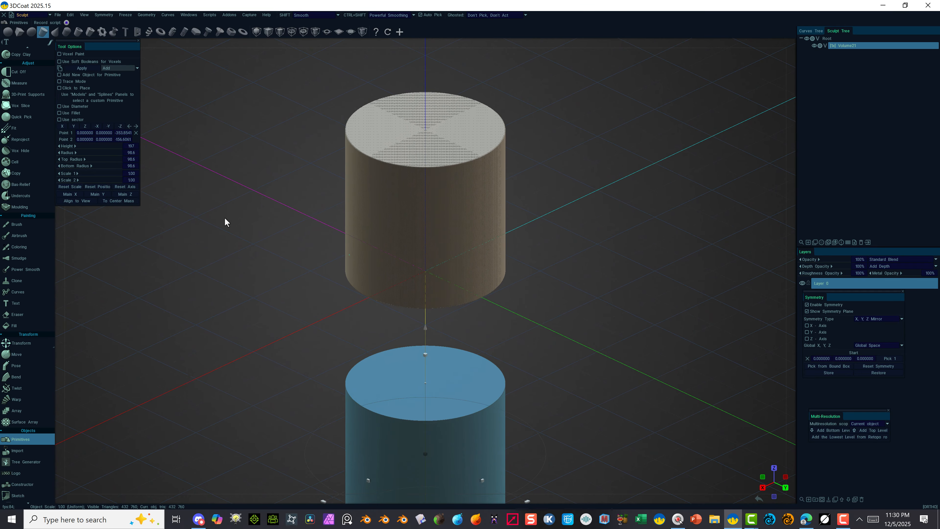
Check the large cylinder's polygon count with the Resample command, leaving it without resampling.
key("space")
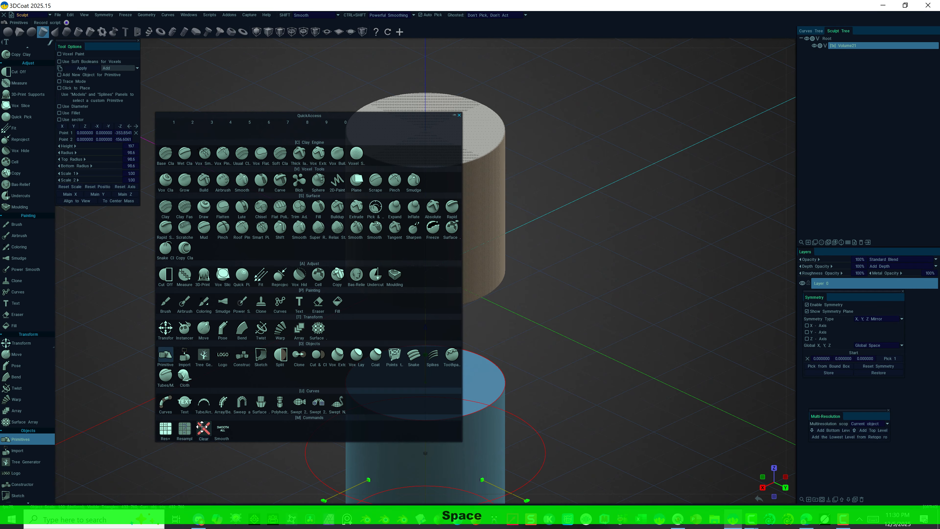
left_click(185, 429)
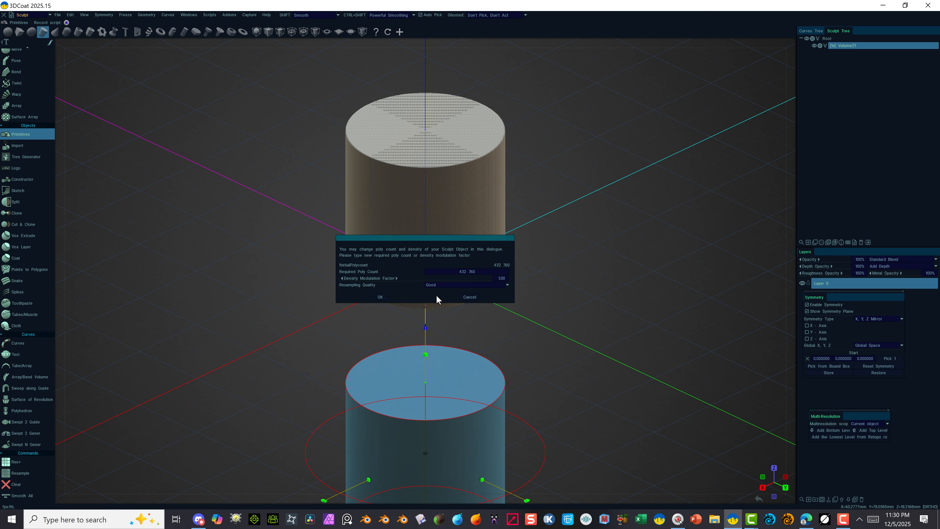
left_click(470, 295)
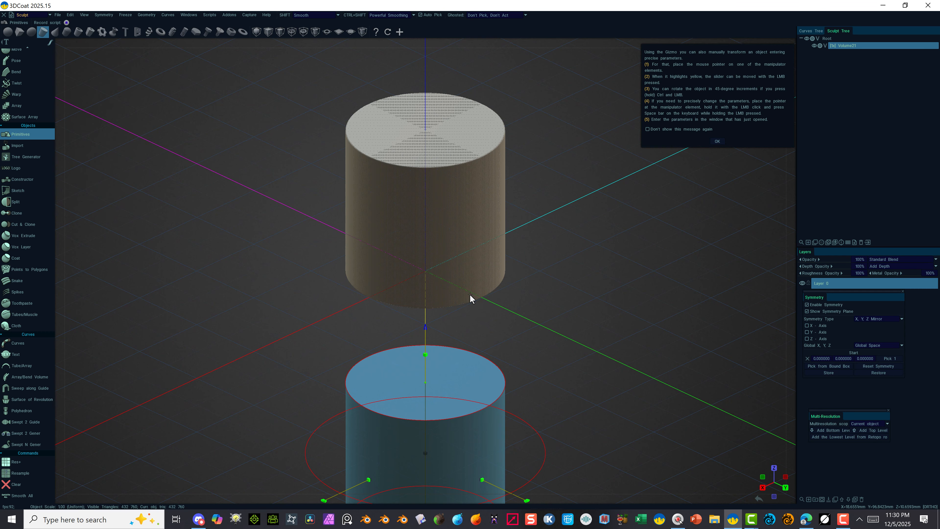
left_click(711, 142)
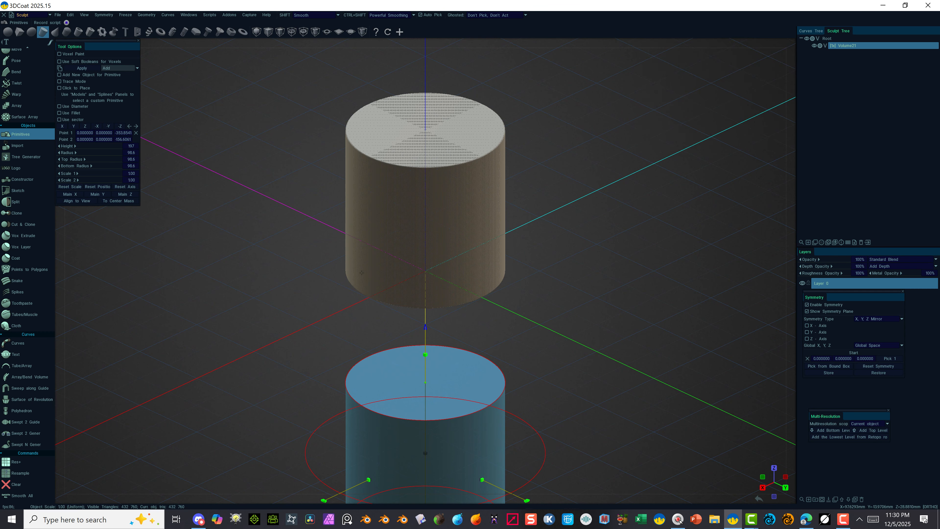
Undo the primitive's downward move, the applied large cylinder and the scaling of the primitive.
key("ctrl+z")
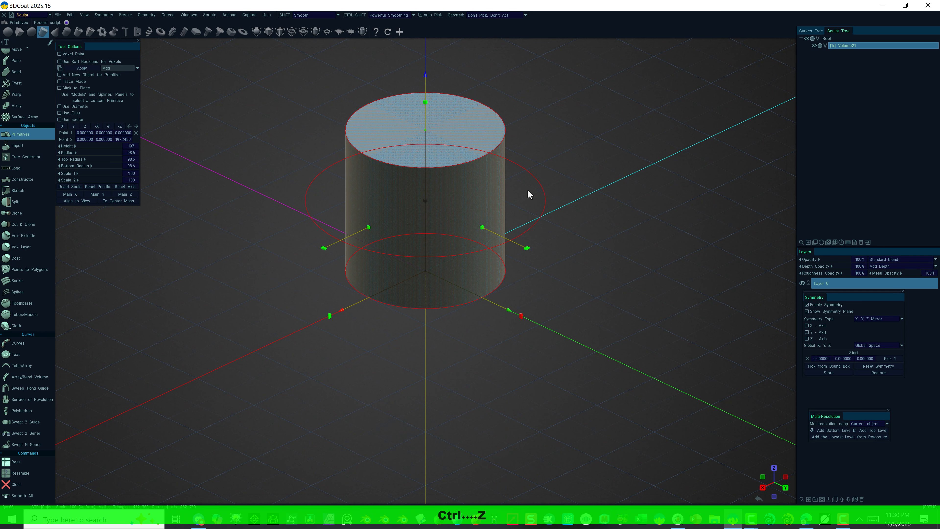
key("ctrl+z")
key("ctrl+z")
key("ctrl+z")
key("ctrl+z")
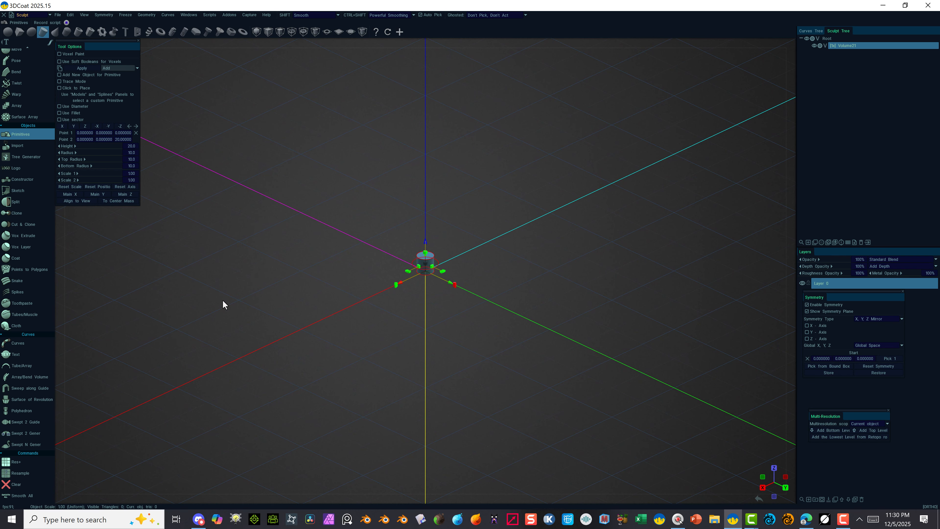
Add the default-size cylinder, 20 high with a radius of 10, to the volume and inspect its coarse wireframe.
right_click_drag(273, 306, 579, 271, "alt")
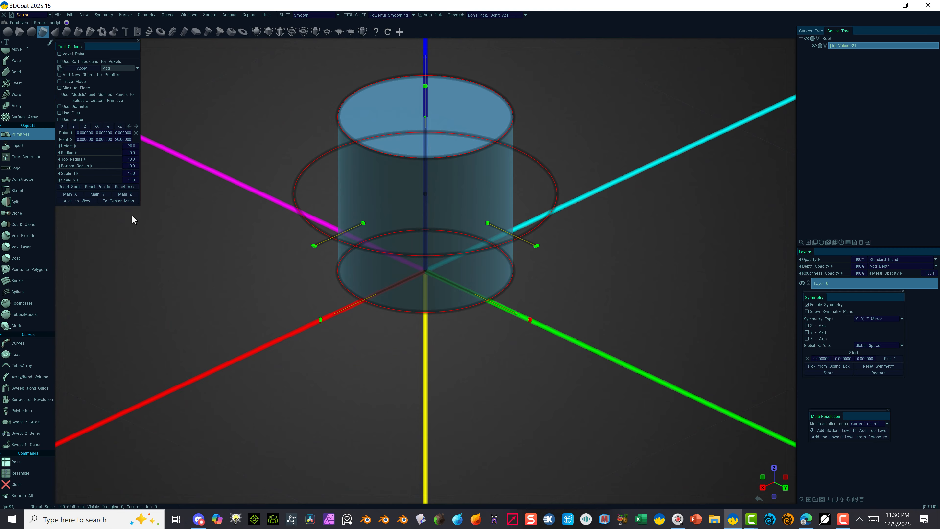
left_click(91, 69)
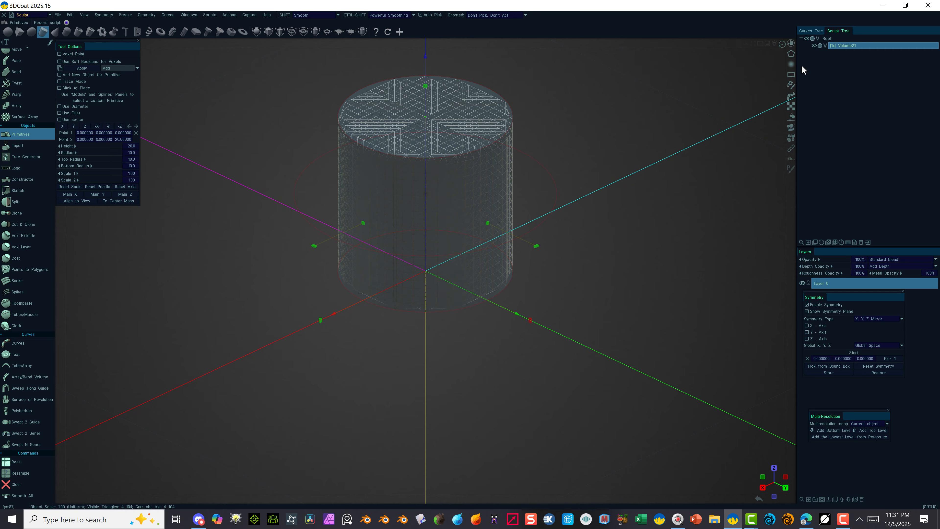
right_click_drag(576, 234, 567, 297)
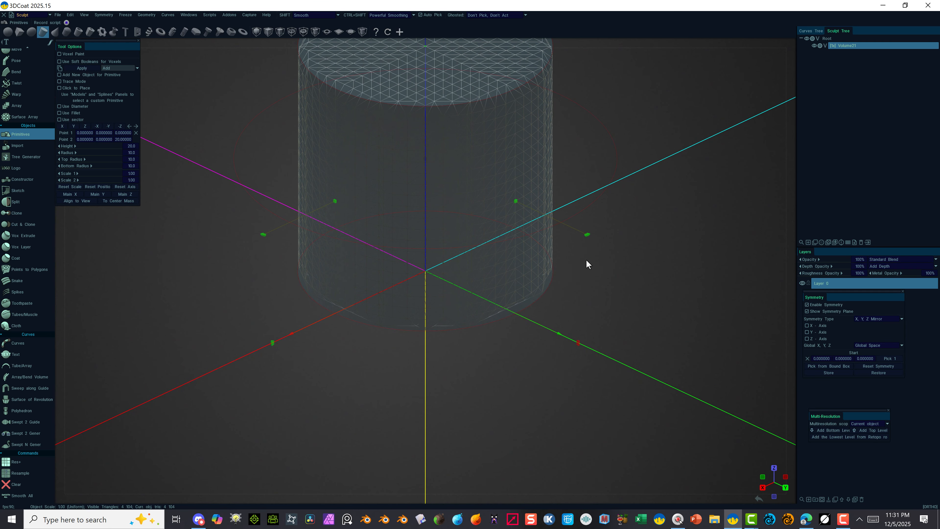
middle_click_drag(586, 266, 580, 369)
mouse_move(602, 149)
left_mouse_down()
mouse_move(577, 193)
mouse_move(550, 153)
mouse_move(577, 139)
mouse_move(589, 157)
left_mouse_up()
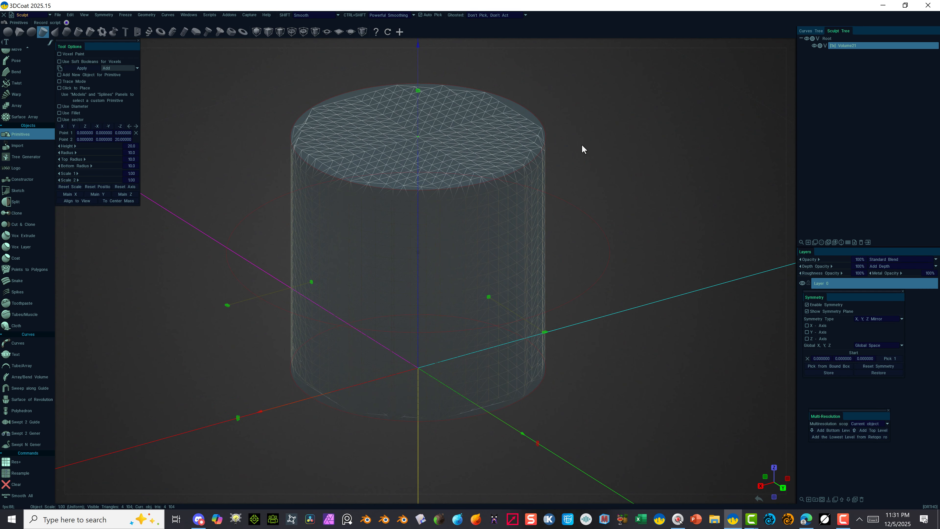
Undo the added default-size cylinder and increase the empty volume's resolution to 16x.
mouse_move(582, 146)
right_mouse_down()
mouse_move(618, 164)
mouse_move(575, 154)
right_mouse_up()
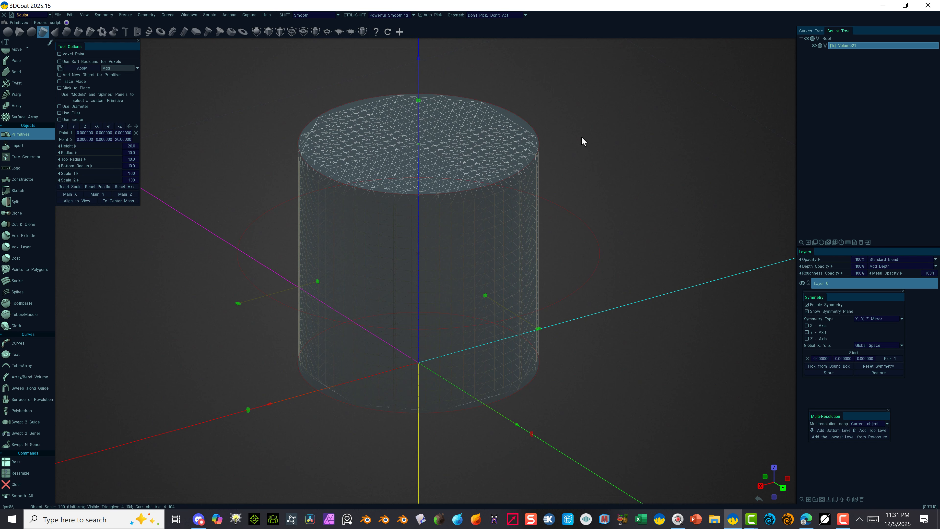
key("ctrl+z")
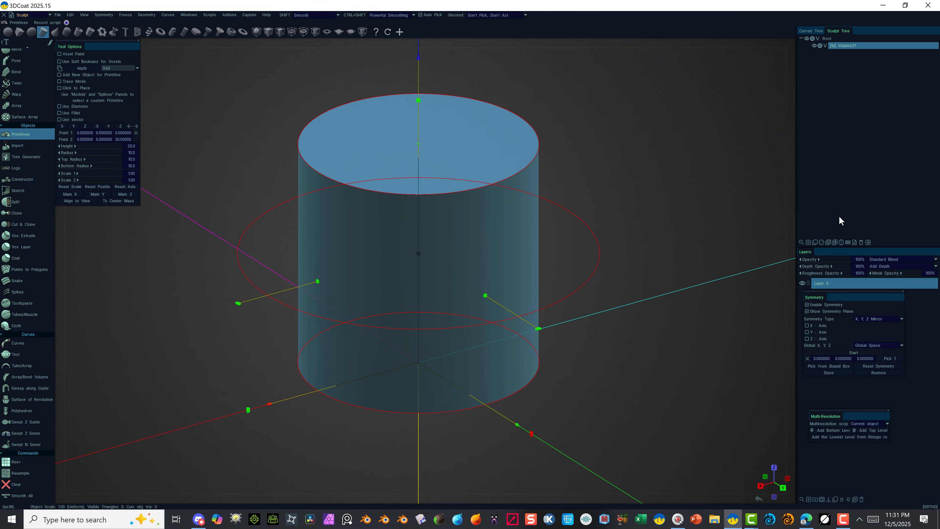
left_click(848, 242)
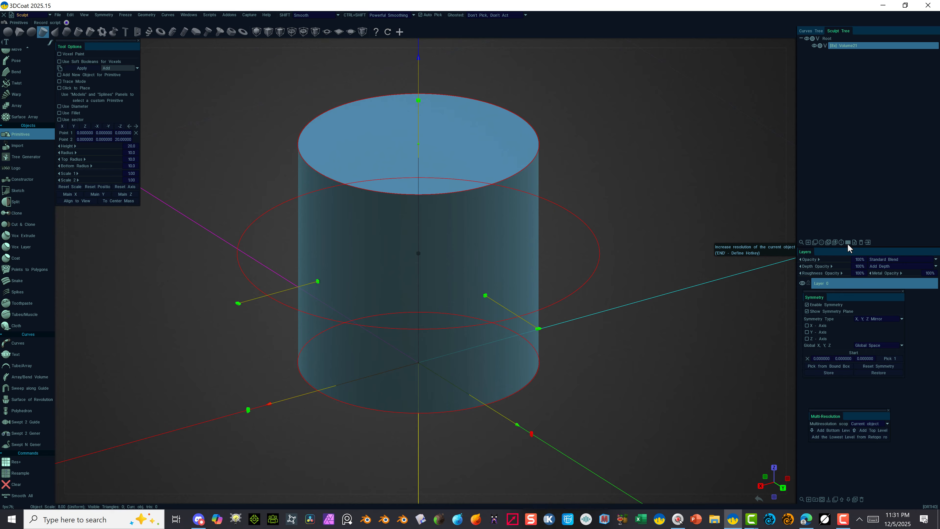
left_click(847, 243)
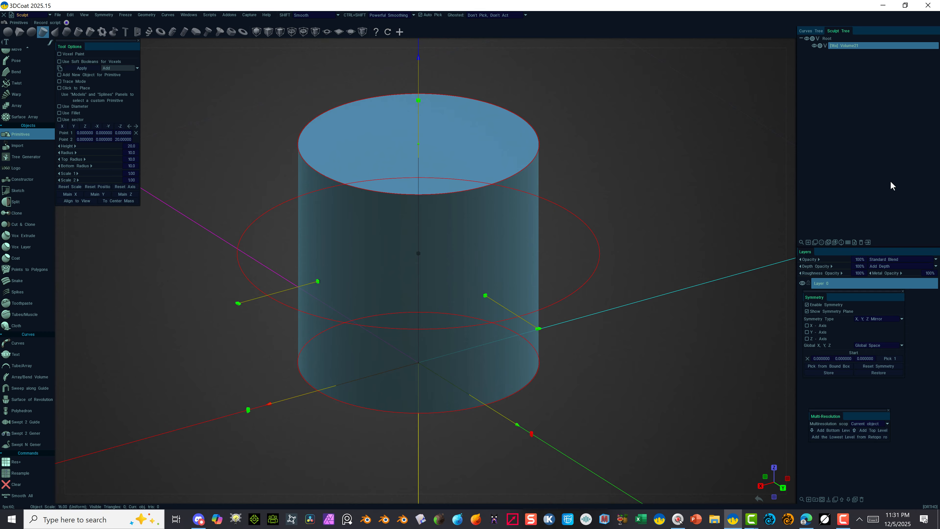
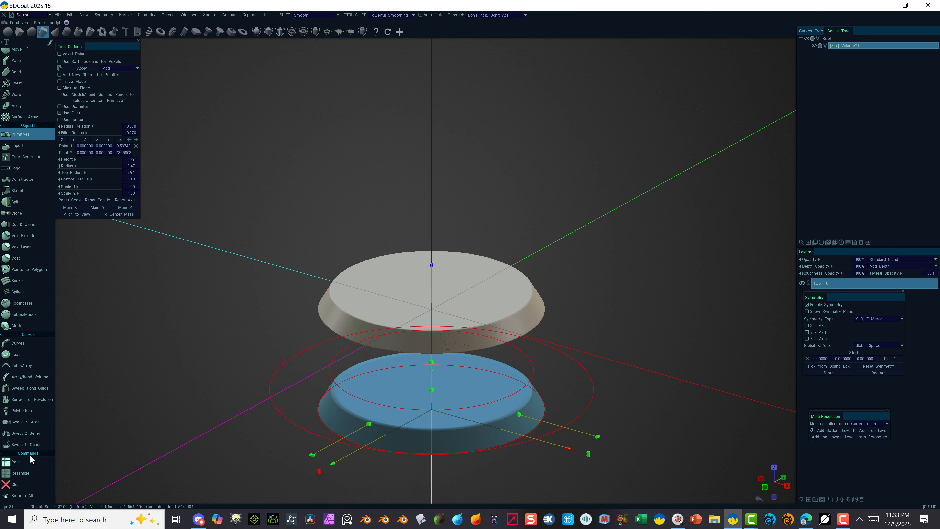
Run Resample on the bevelled disc with a density factor of 1.00, and smooth the whole volume with a smoothing degree of 10.
left_click(25, 473)
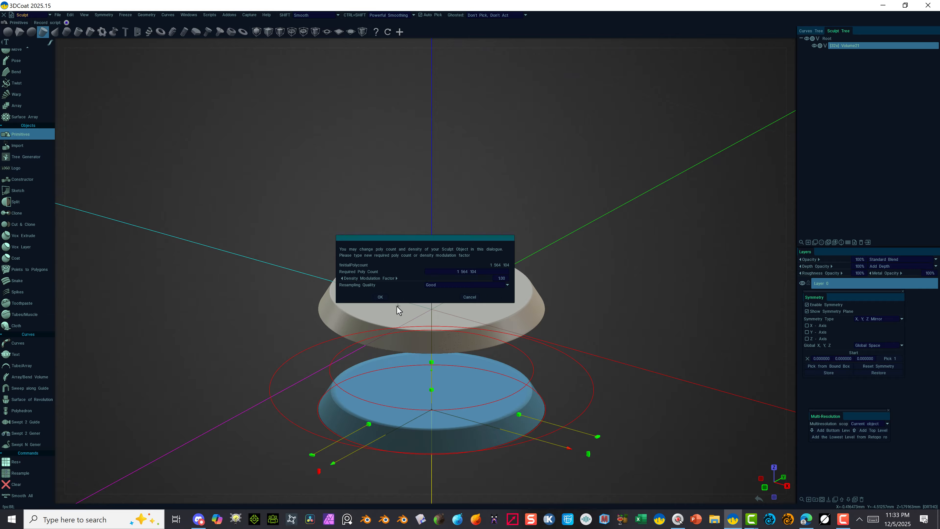
left_click(380, 297)
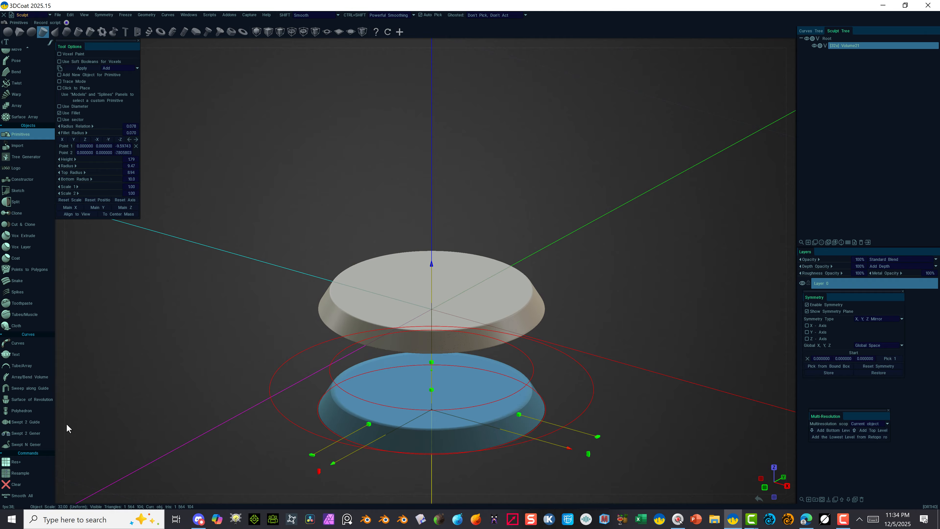
left_click(27, 494)
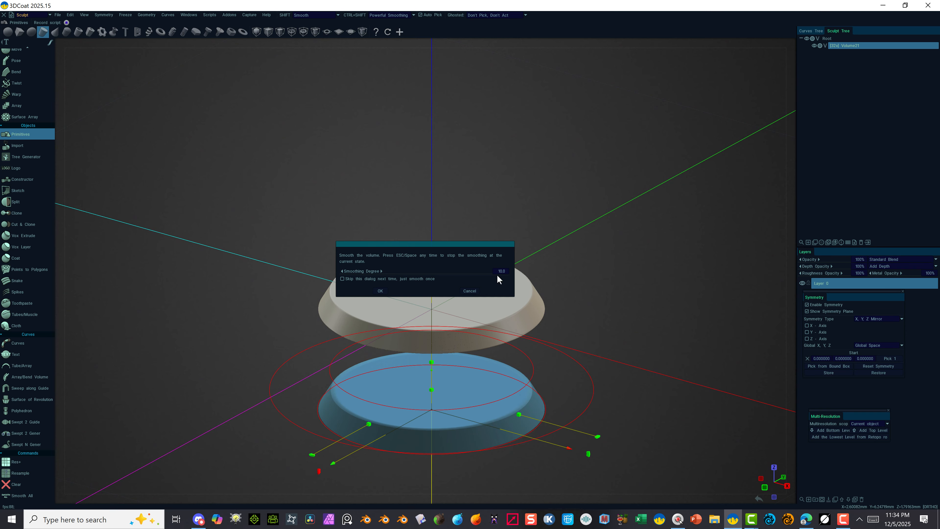
left_click(380, 291)
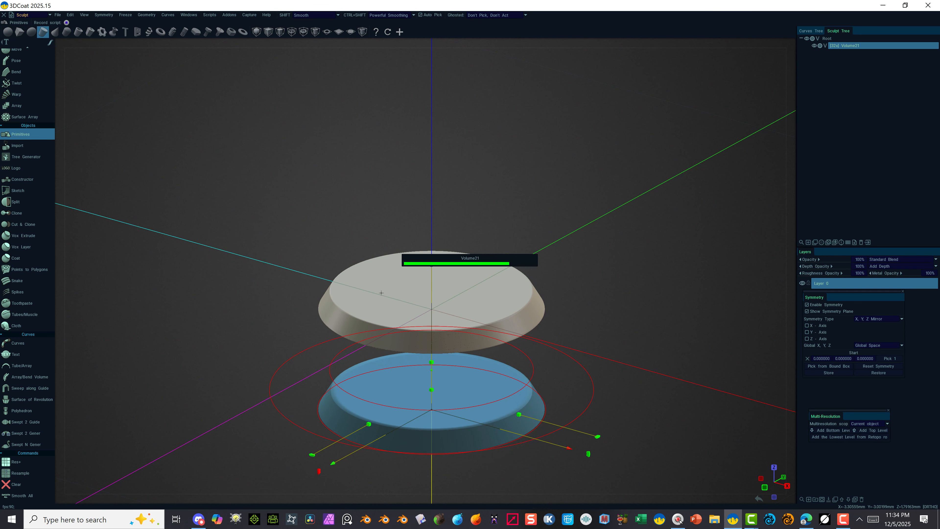
scroll(612, 301, "up", 5)
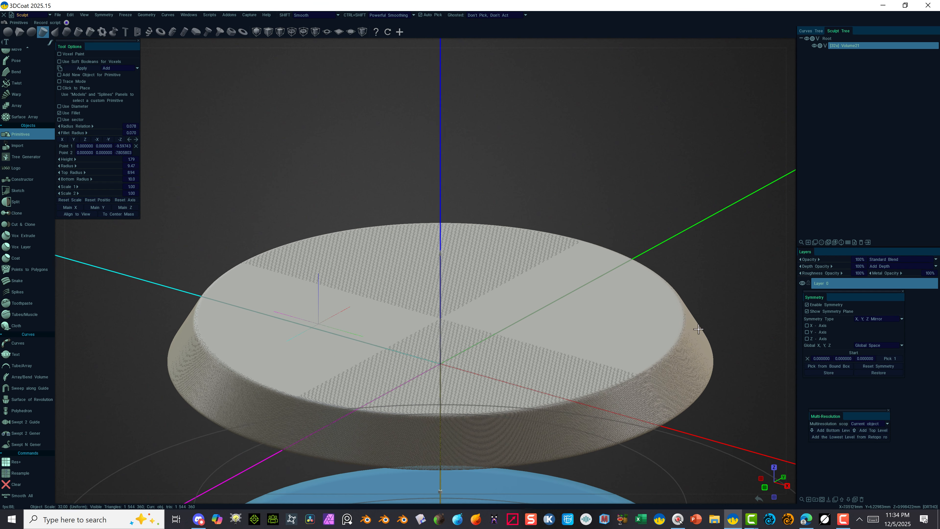
scroll(635, 160, "up", 5)
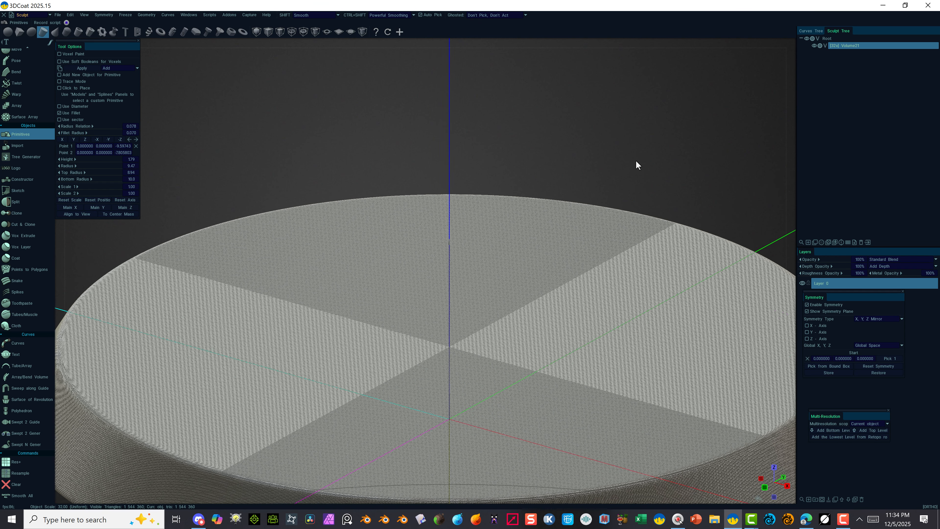
scroll(627, 158, "down", 8)
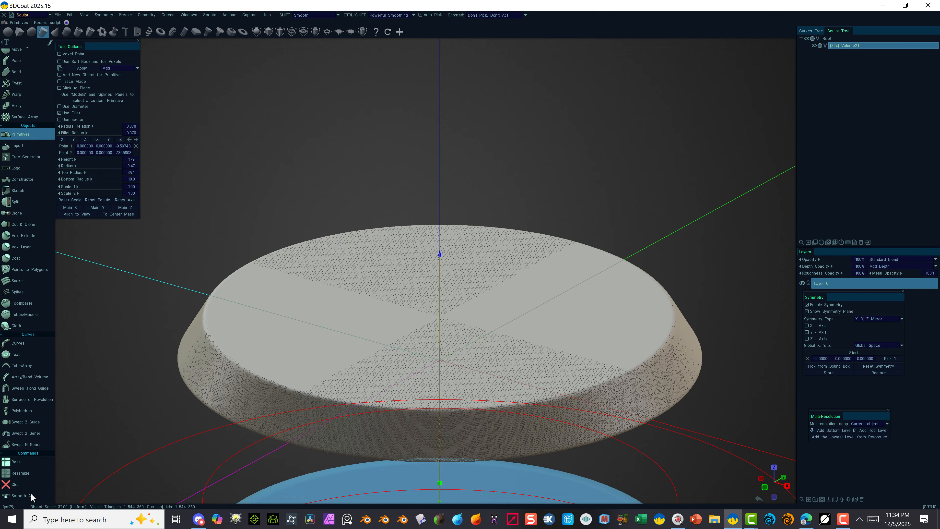
Smooth the whole disc volume a second time with a smoothing degree of 10.
left_click(22, 495)
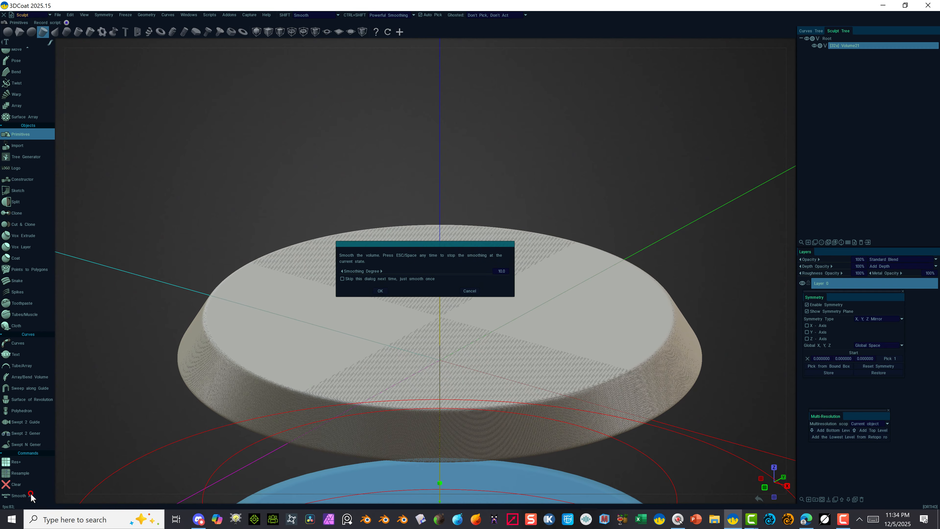
left_click(381, 291)
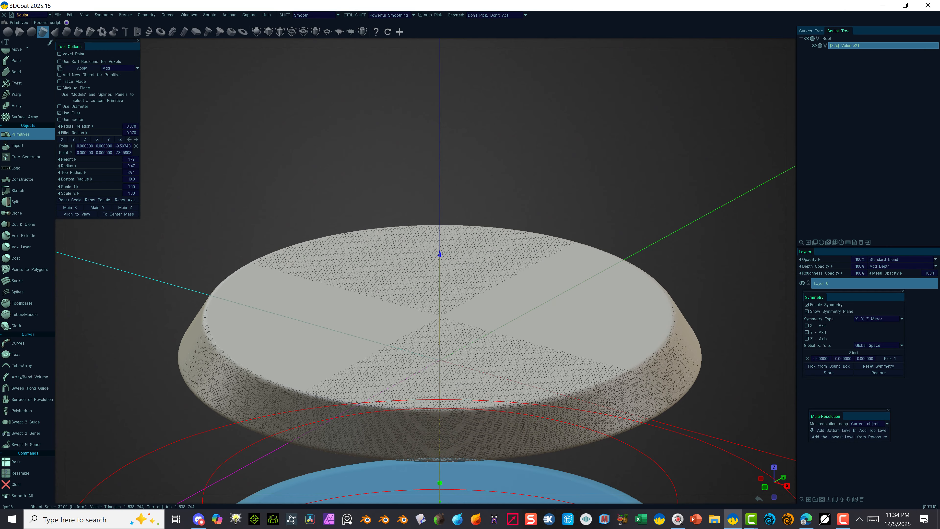
right_click_drag(687, 143, 580, 141)
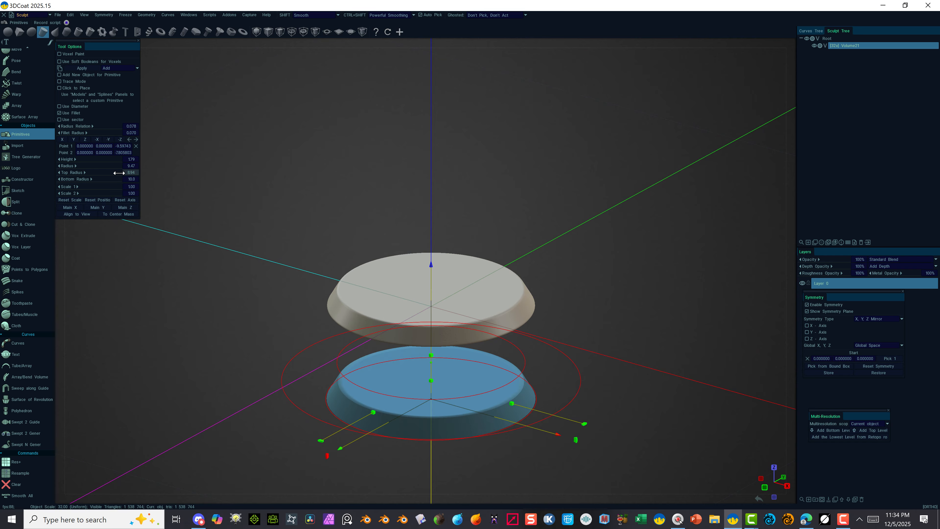
Set the cylinder primitive's top radius and bottom radius both to 9 so its sides are straight.
left_click(128, 173)
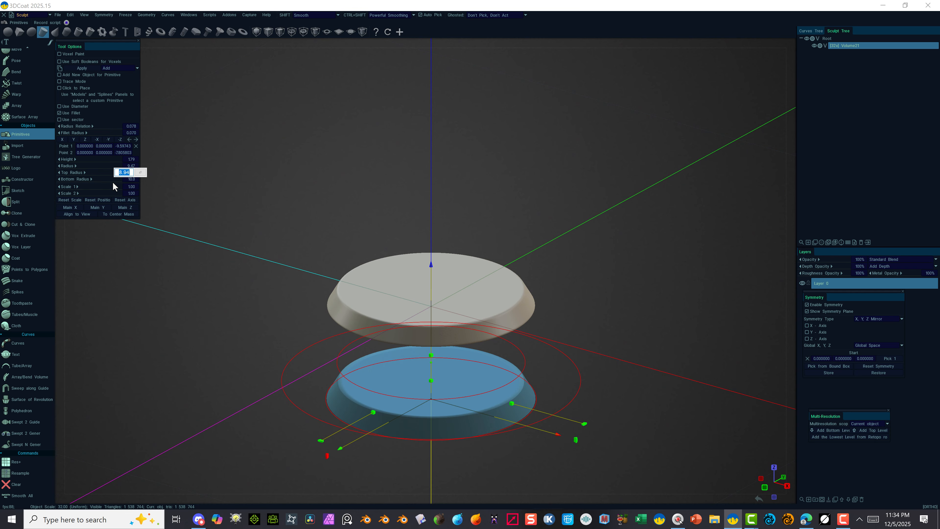
type("9")
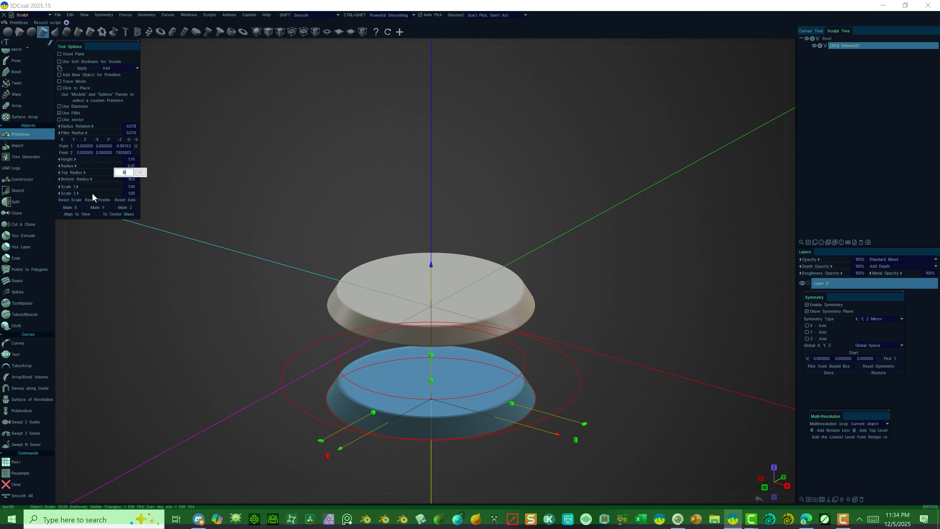
left_click(142, 173)
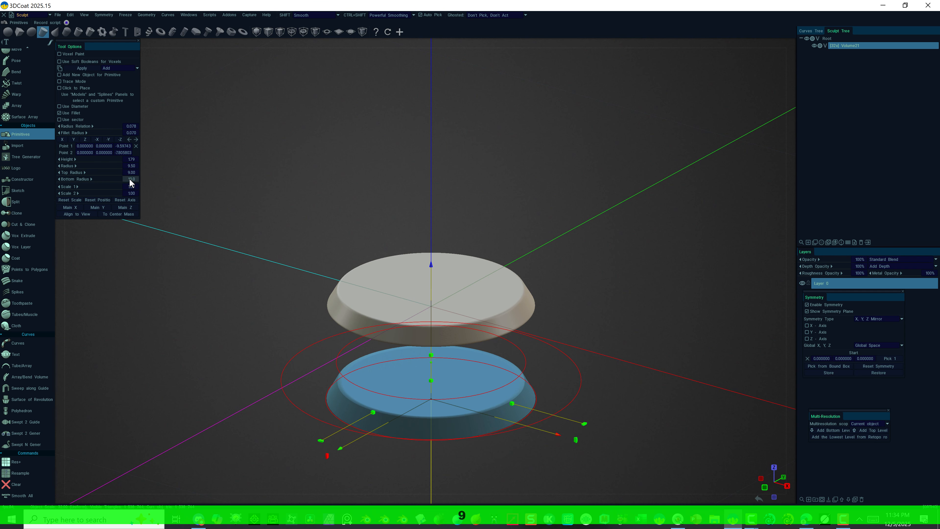
left_click(130, 179)
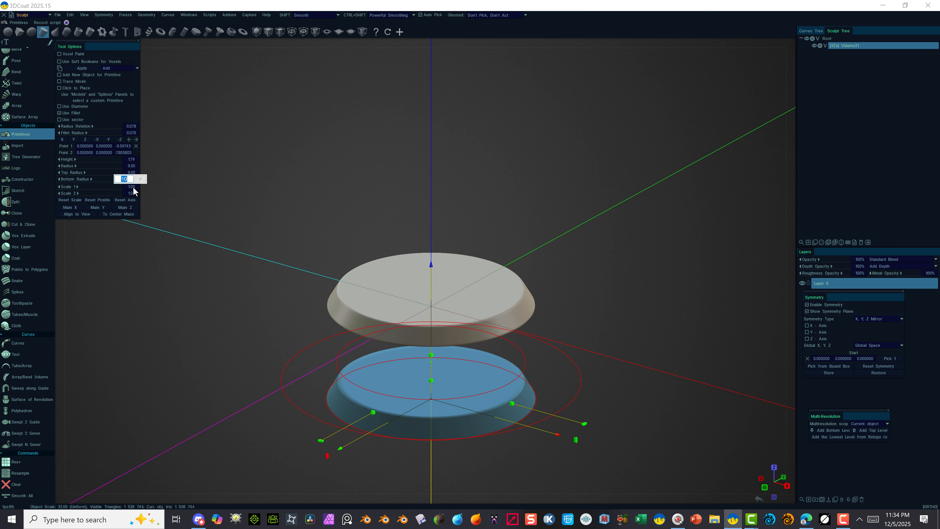
type("9")
key("Return")
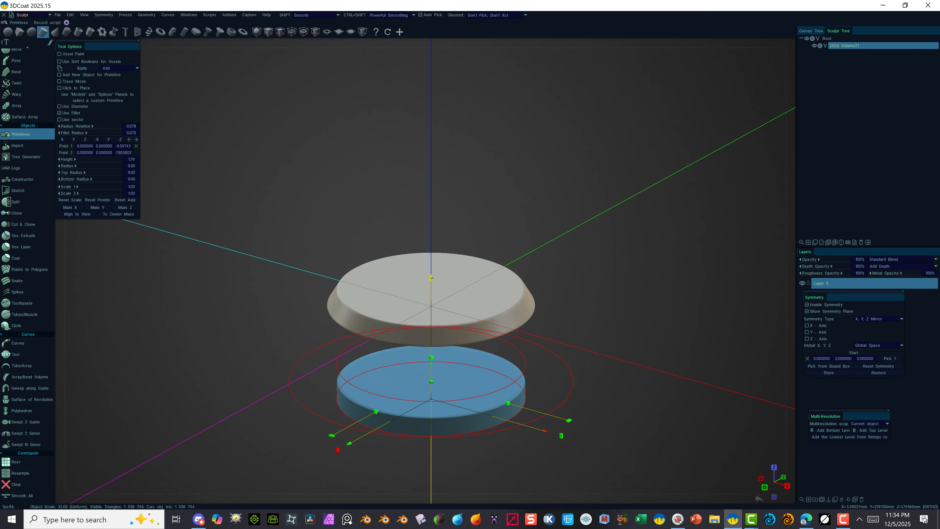
Move the cylinder primitive straight up into the sculpted disc and reduce its radius to 8.70.
left_click_drag(431, 278, 433, 185)
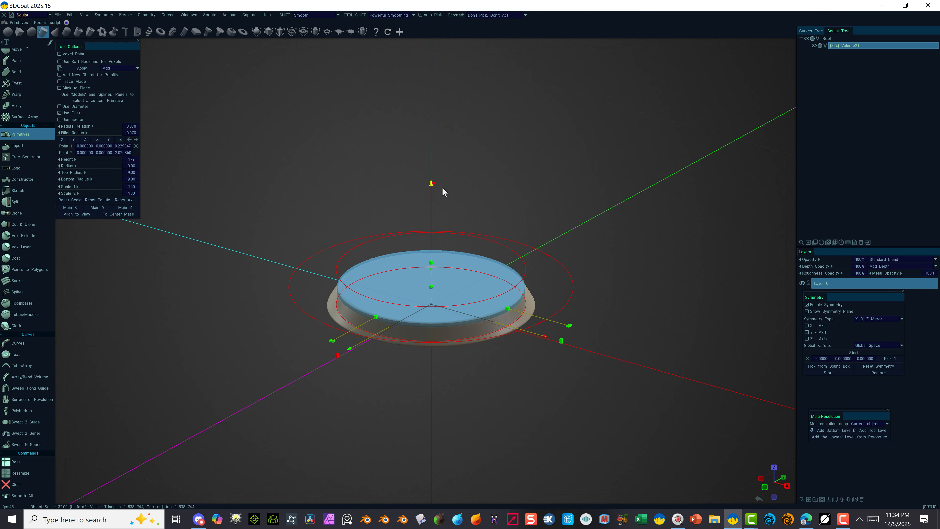
right_click_drag(457, 428, 515, 432, "alt")
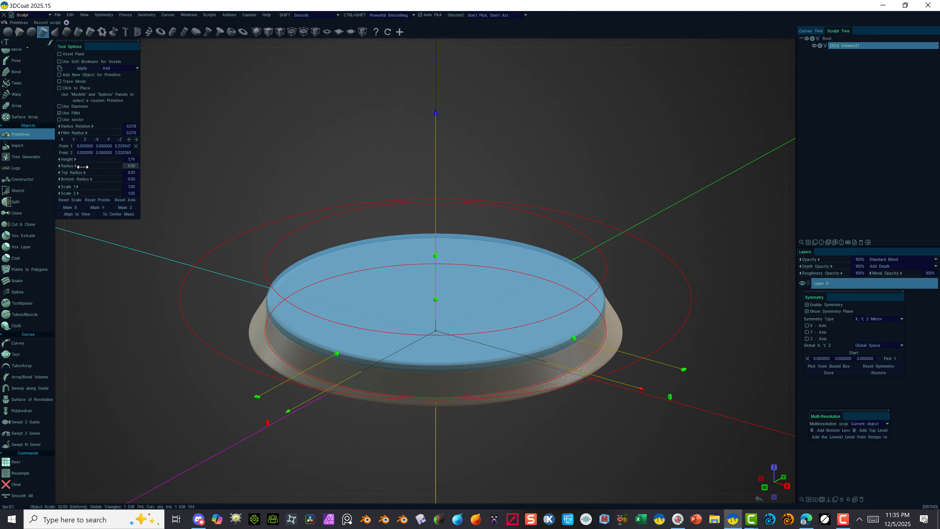
left_click_drag(81, 167, 78, 169)
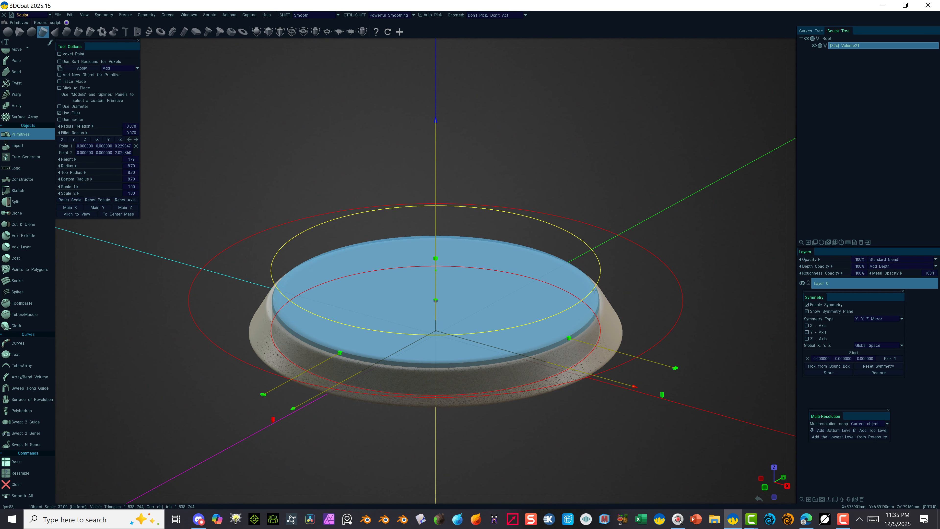
Raise the primitive slightly inside the disc, placing its base at a Z height of about 0.44.
left_click_drag(662, 258, 650, 236, "alt")
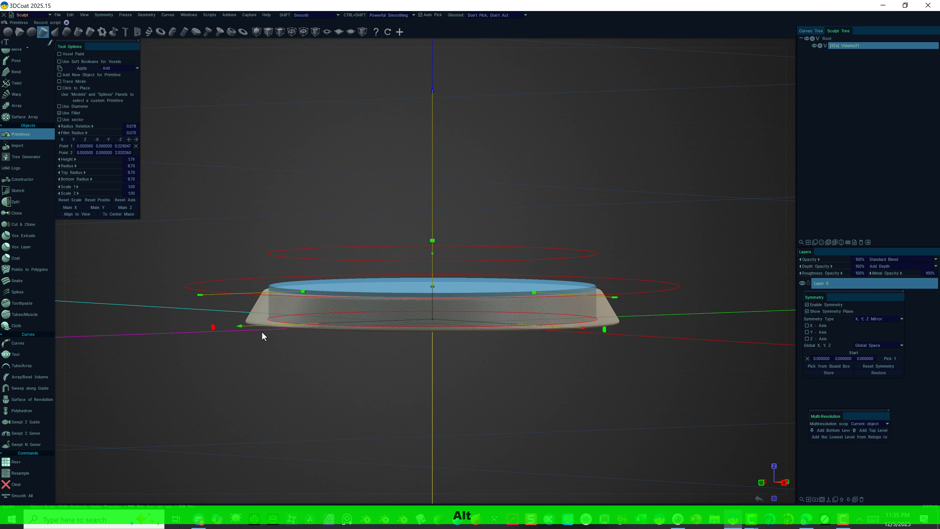
left_click_drag(433, 93, 432, 90)
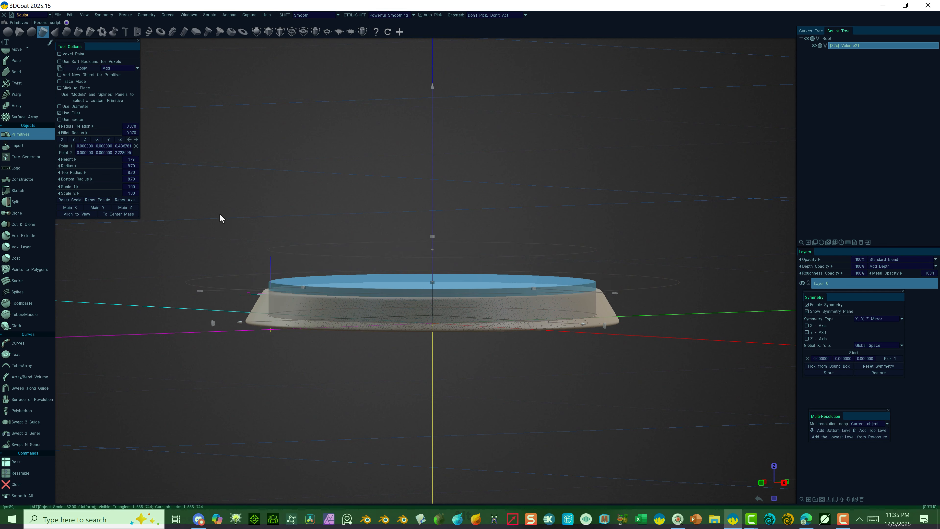
left_click_drag(220, 213, 225, 228, "alt")
Compare the primitive without and with its fillet, keep the fillet on, and increase the fillet radius to about 0.198.
right_click_drag(321, 442, 368, 436, "alt")
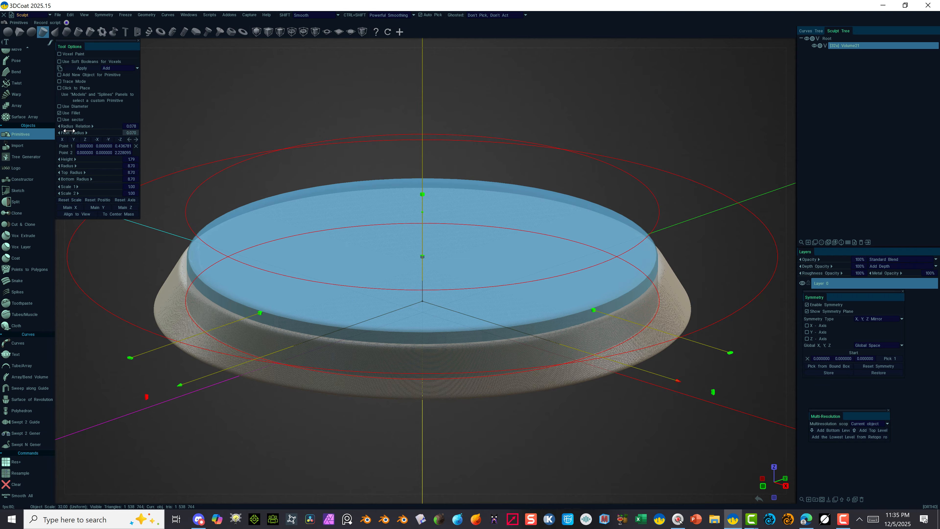
left_click(60, 114)
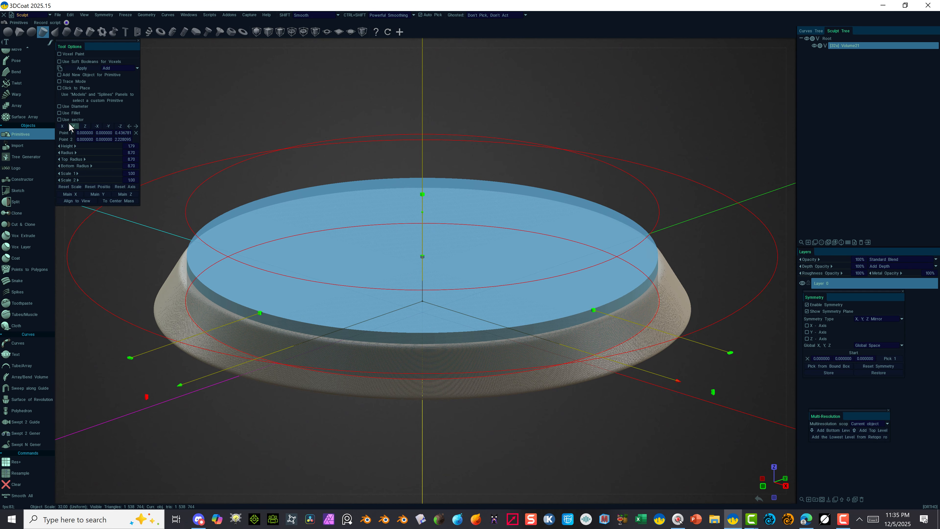
left_click(58, 113)
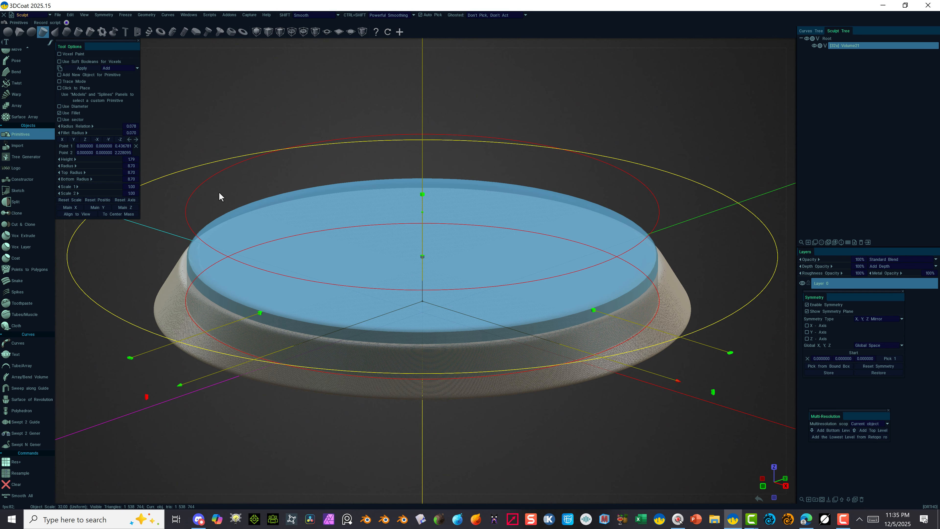
scroll(305, 439, "up", 2)
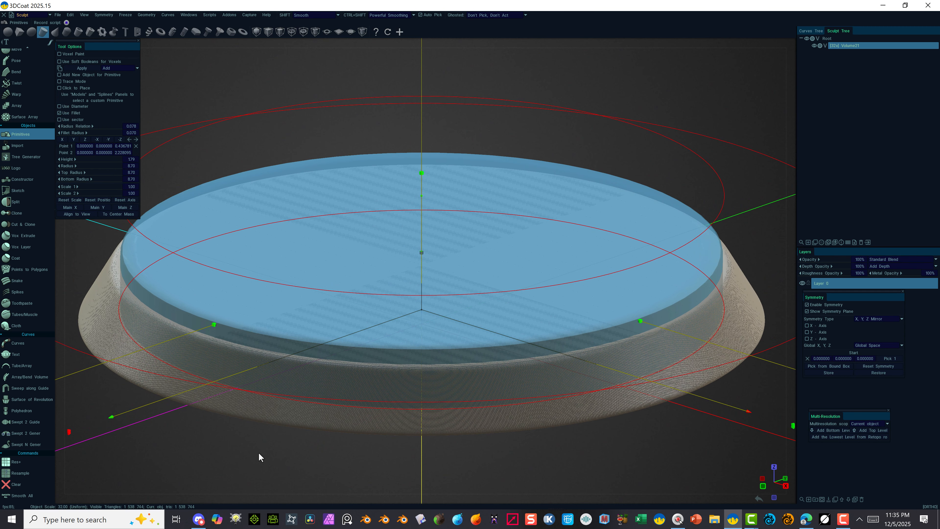
scroll(259, 452, "down", 2)
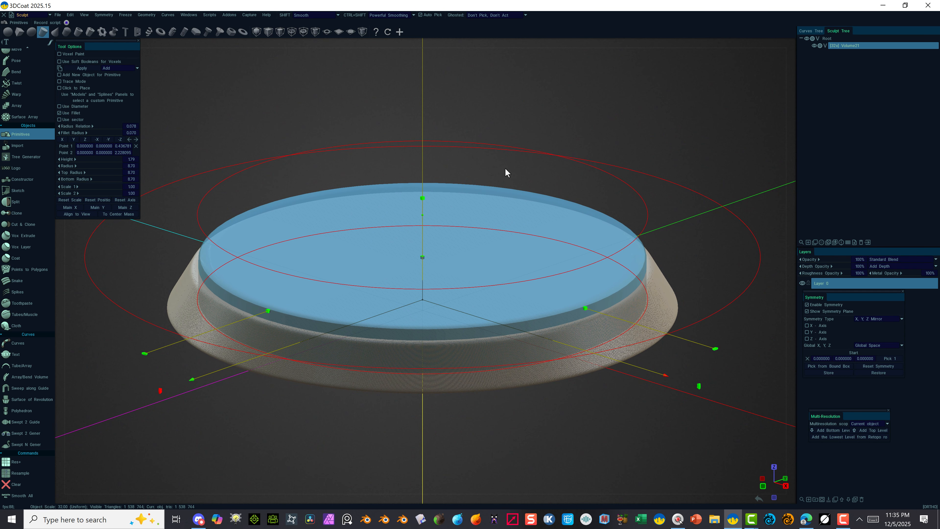
left_click_drag(696, 95, 698, 83, "alt")
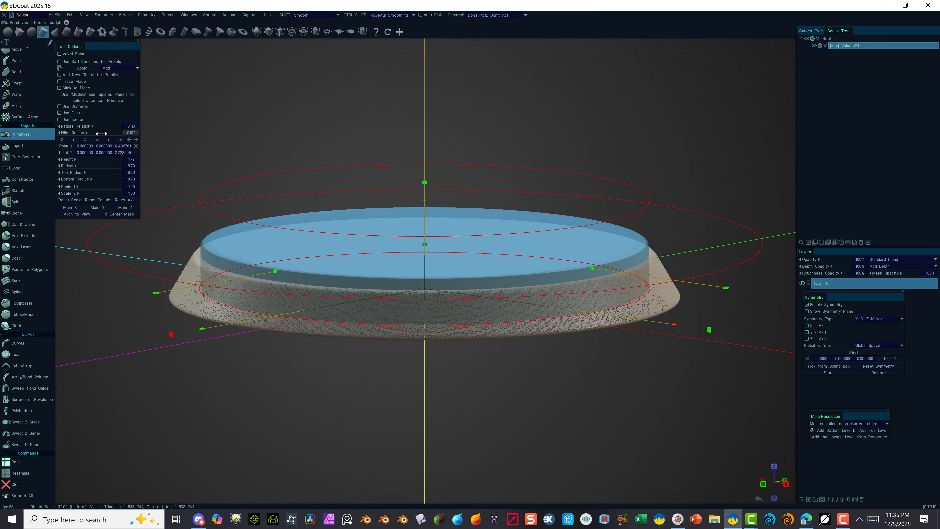
left_click_drag(101, 133, 121, 134)
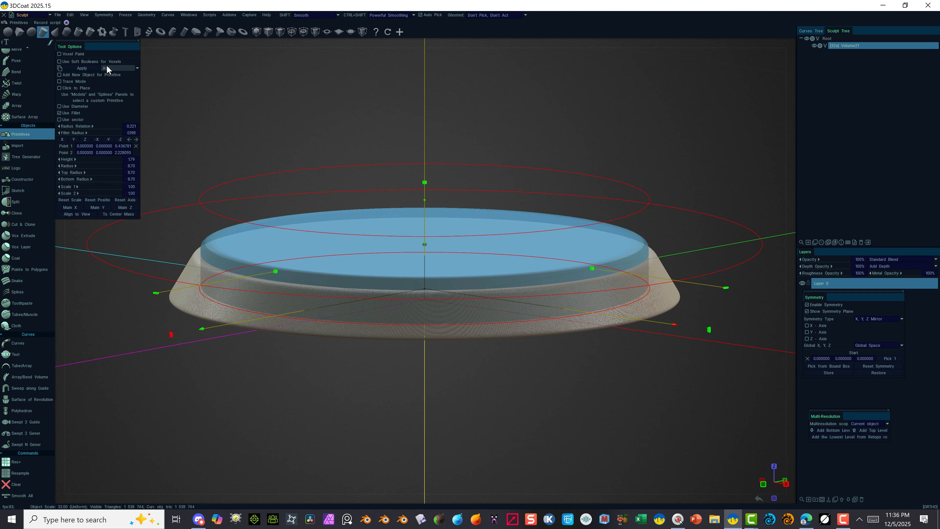
Apply the primitive to the disc volume as a Split operation and hide the split-off inner piece.
left_click(117, 67)
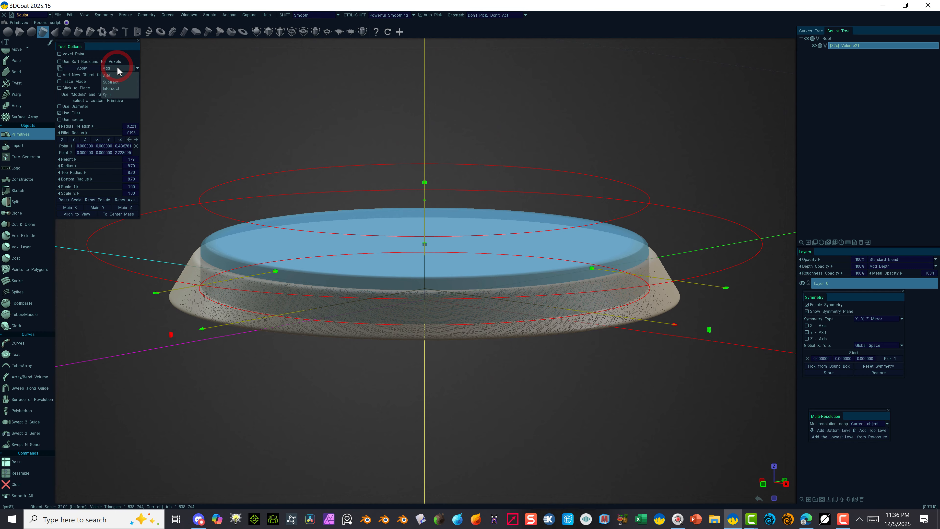
left_click(120, 93)
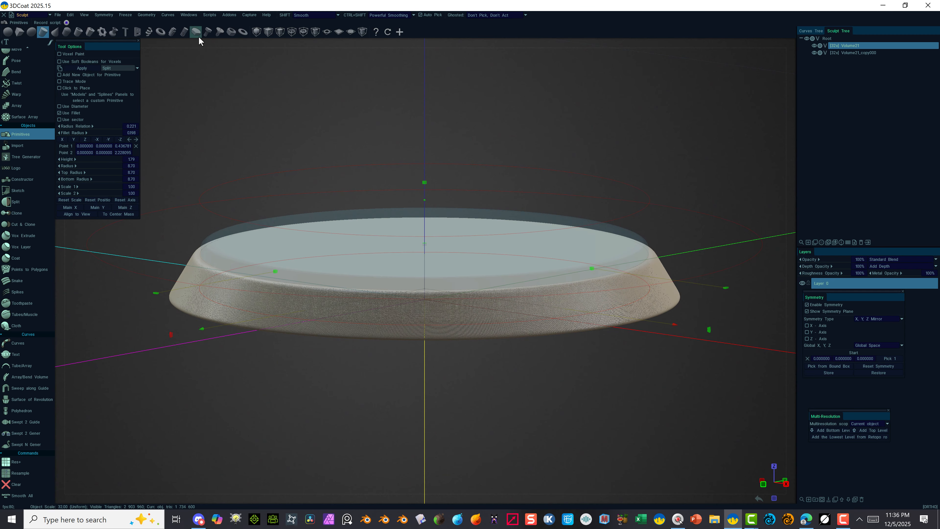
left_click(815, 52)
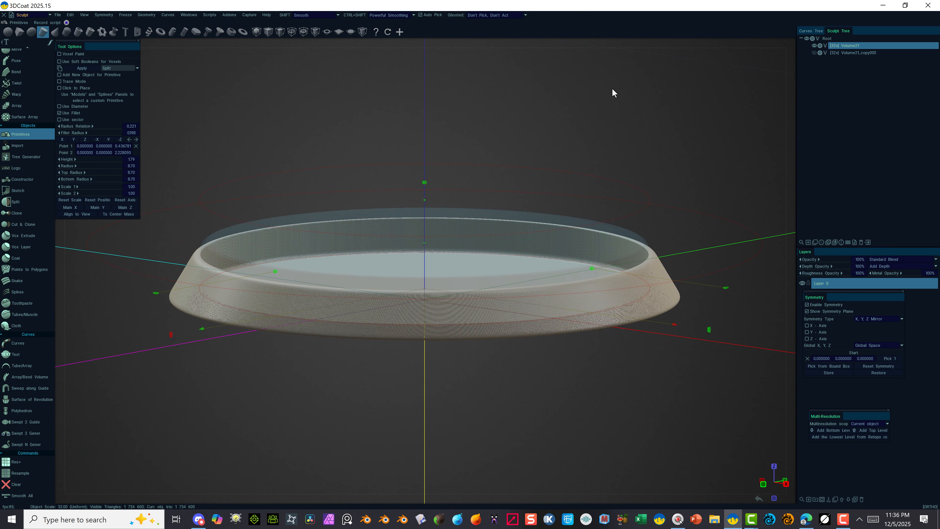
Show the split-off inner piece, inspect it with the outer ring hidden, and show the ring again.
left_click_drag(632, 91, 586, 117, "alt")
middle_click_drag(586, 222, 692, 107, "alt")
left_click(813, 50)
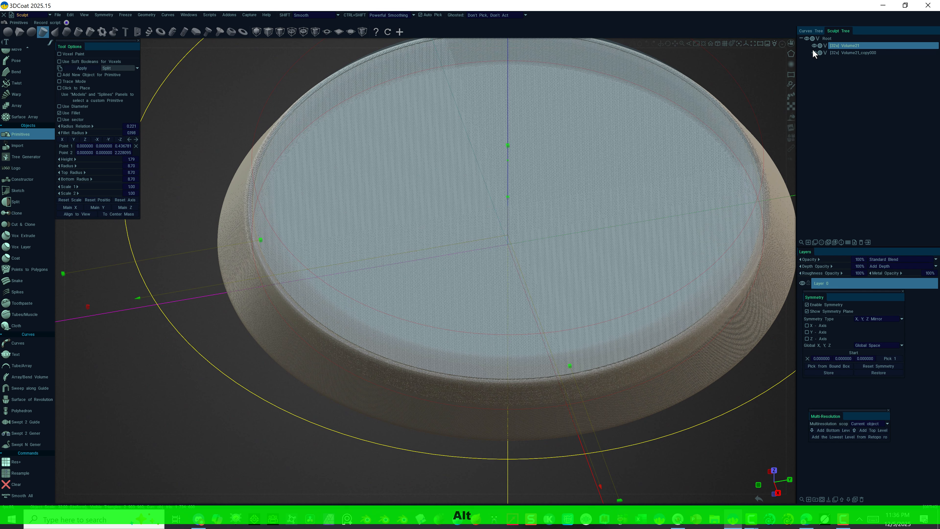
left_click(814, 45)
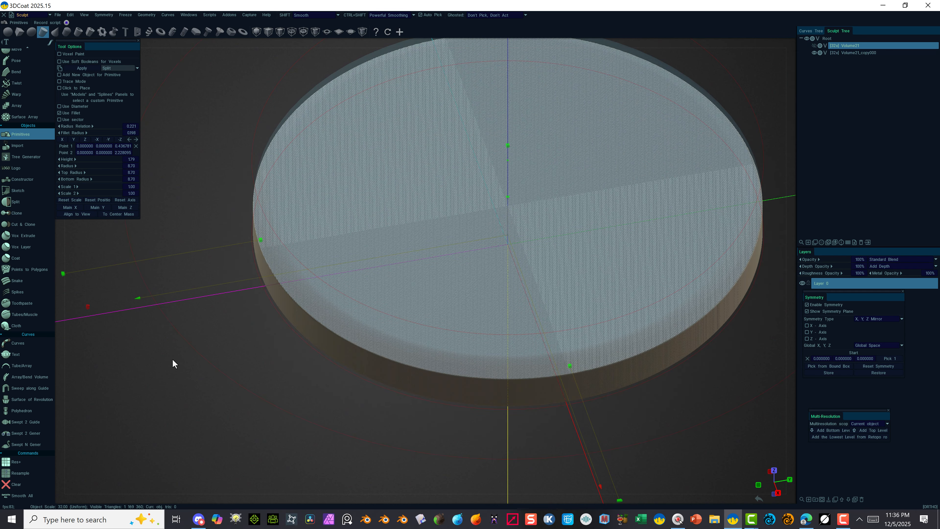
left_click_drag(173, 360, 191, 331, "alt")
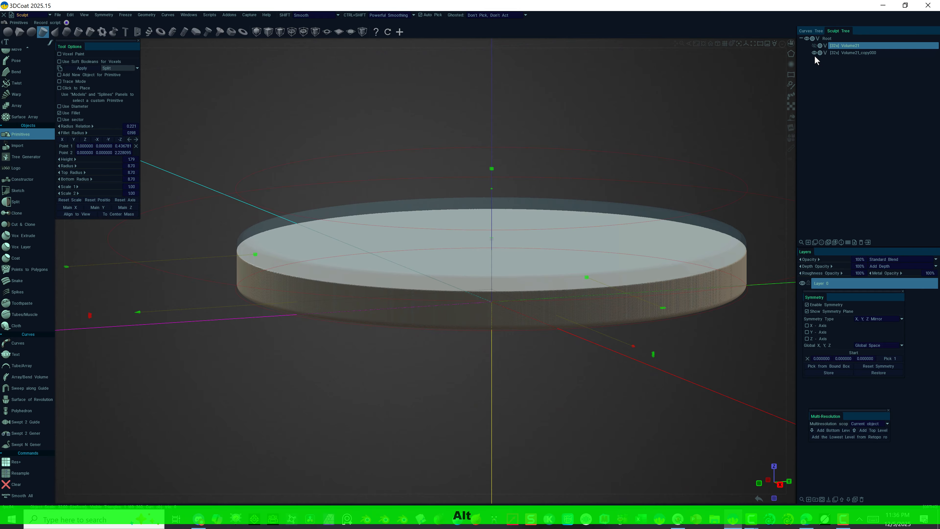
left_click(813, 46)
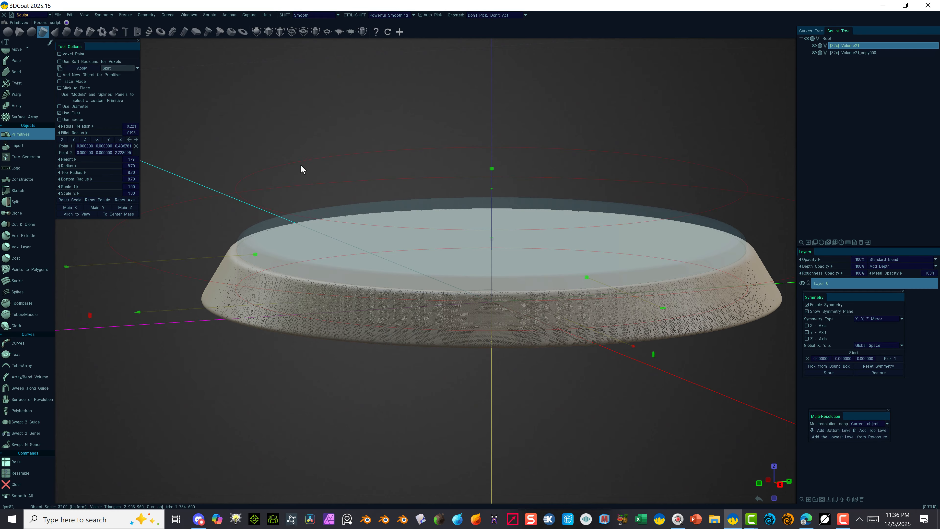
left_click_drag(312, 144, 321, 148, "alt")
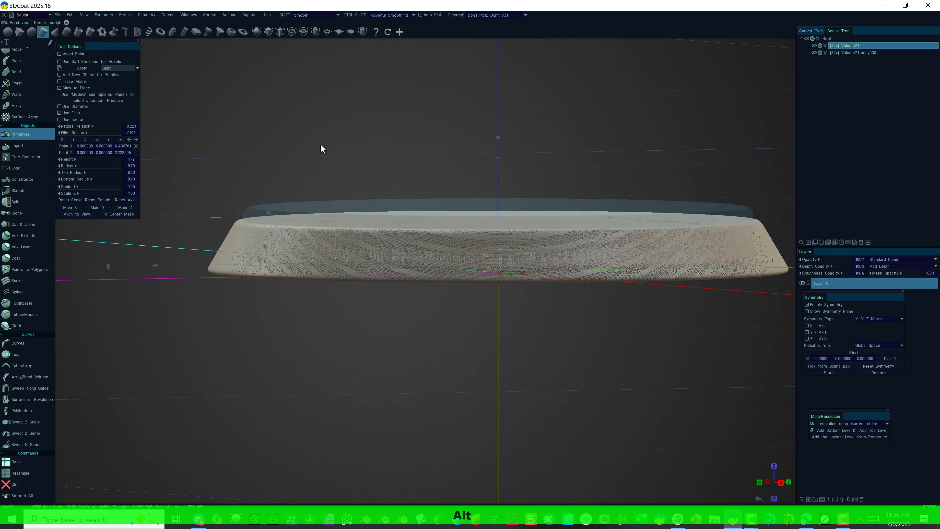
Smooth the entire split-off inner piece twice with Smooth All.
left_click_drag(261, 211, 264, 292, "alt")
left_click(858, 52)
left_click(23, 495)
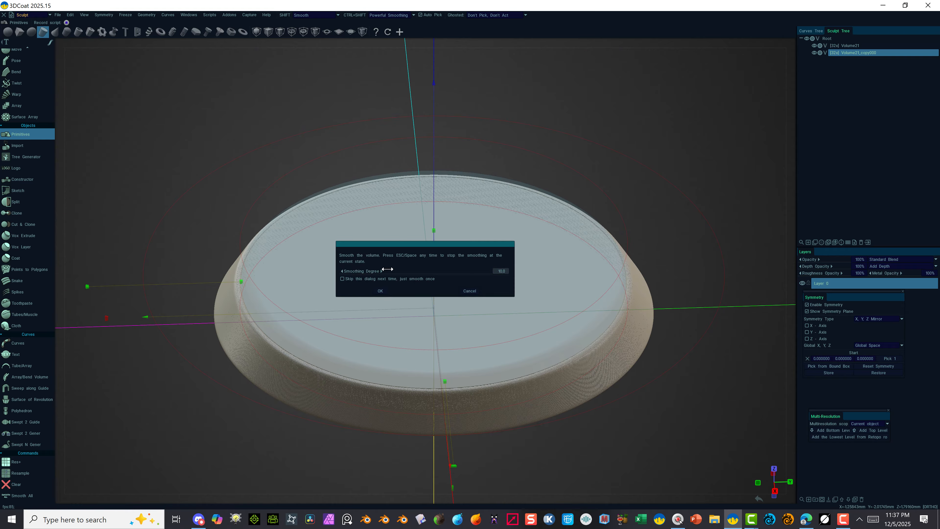
left_click(381, 292)
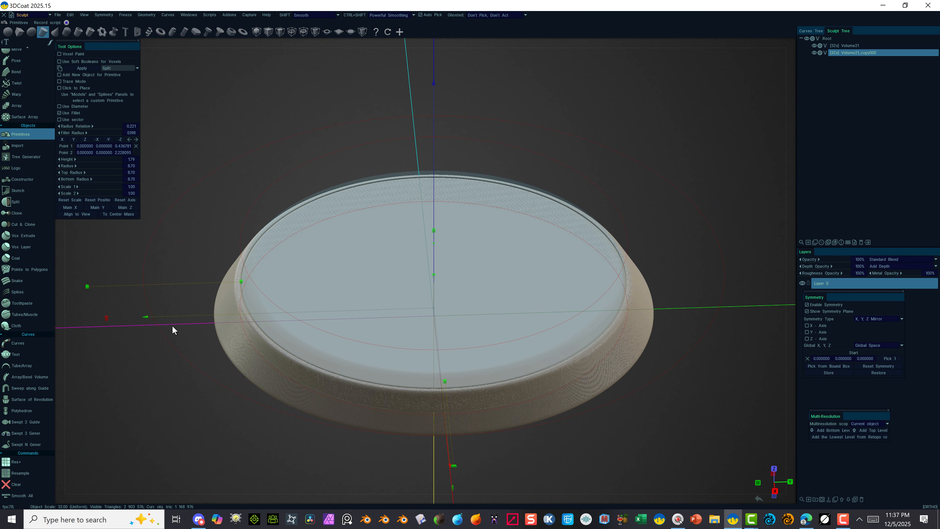
scroll(165, 388, "up", 4)
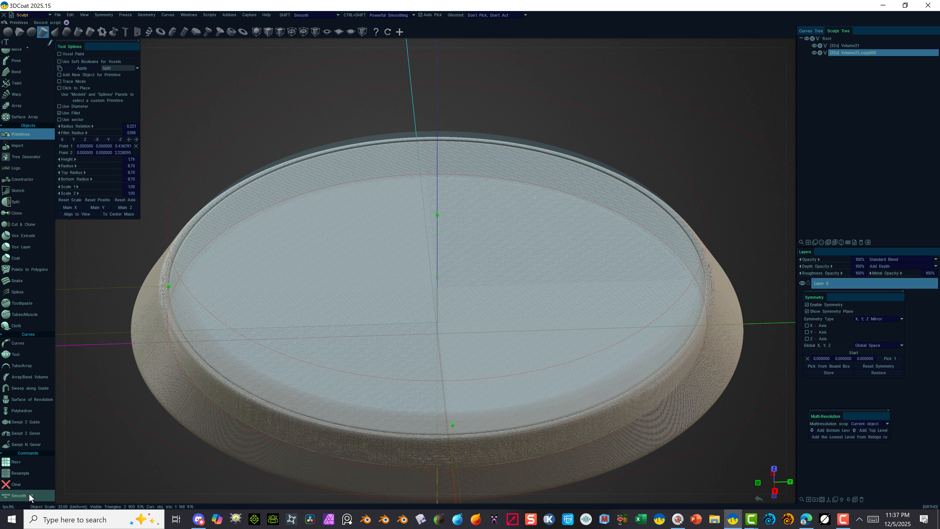
left_click(28, 494)
left_click(380, 290)
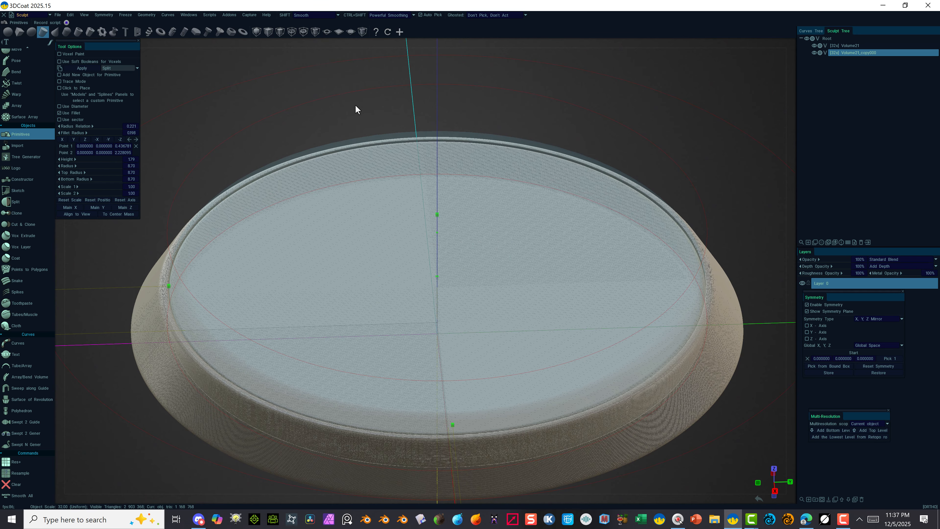
scroll(397, 96, "up", 3)
scroll(397, 96, "down", 3)
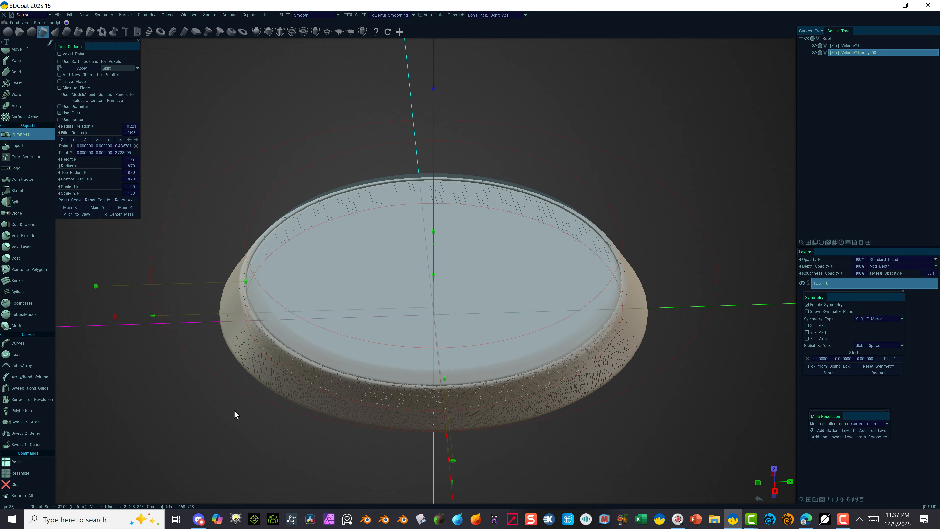
Align the camera to the front view of the disc and activate the Vox Hide tool.
left_click_drag(243, 415, 235, 399, "alt")
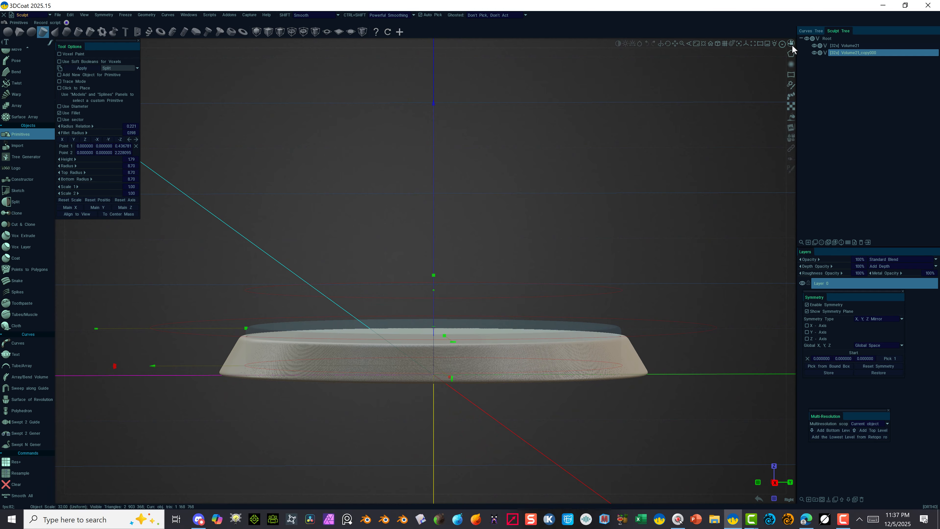
left_click(791, 44)
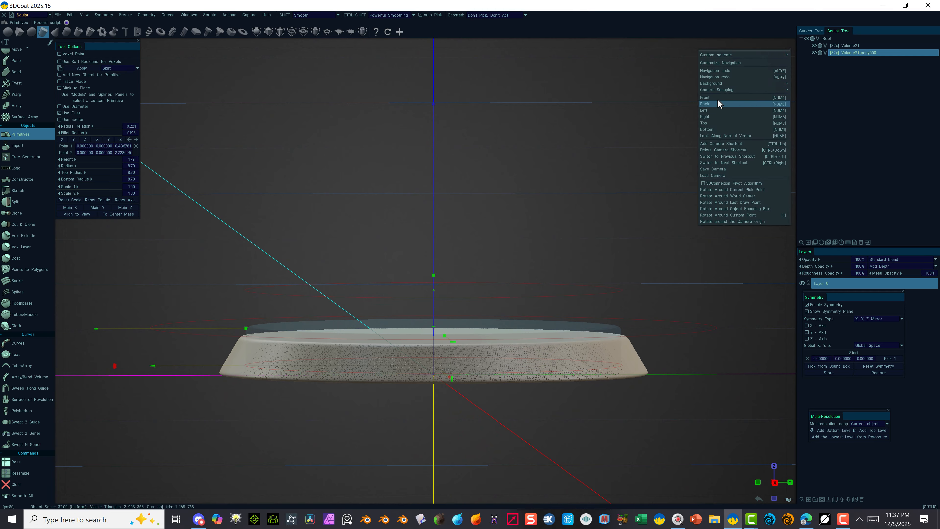
left_click(718, 96)
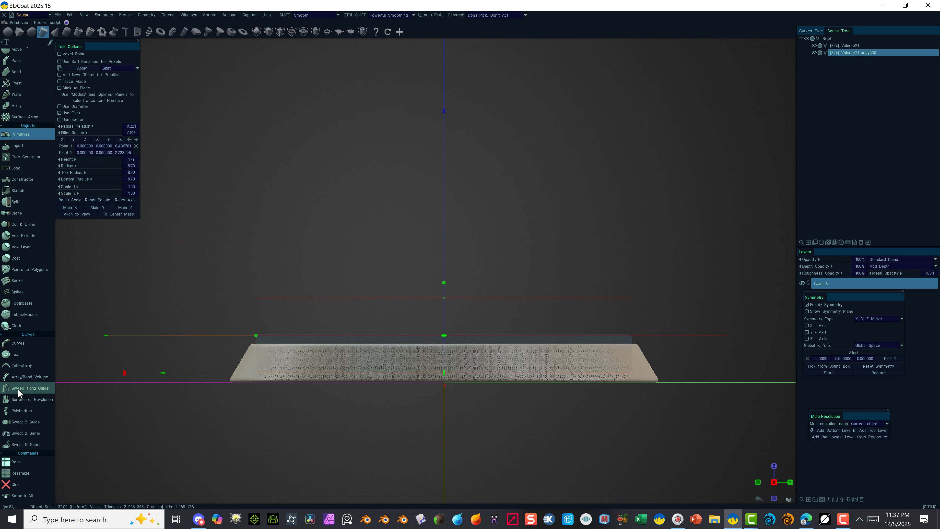
scroll(33, 262, "up", 5)
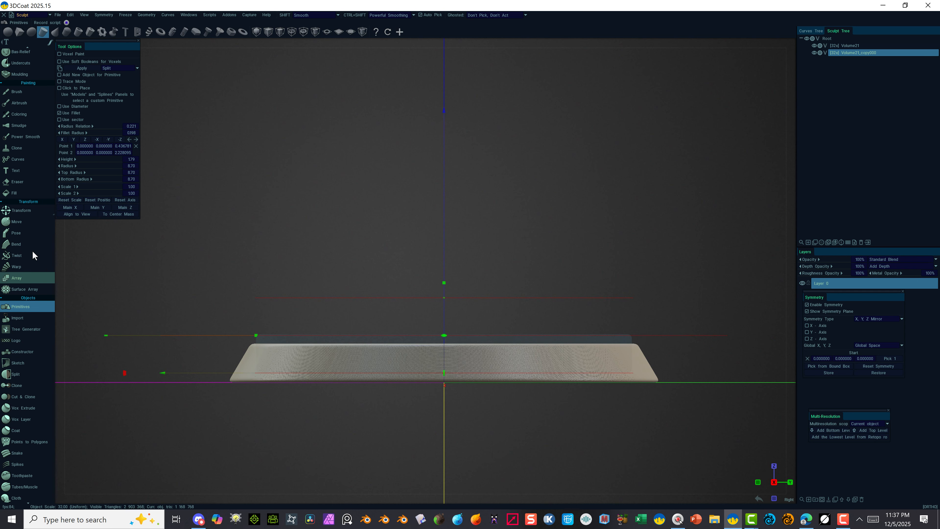
scroll(33, 248, "up", 4)
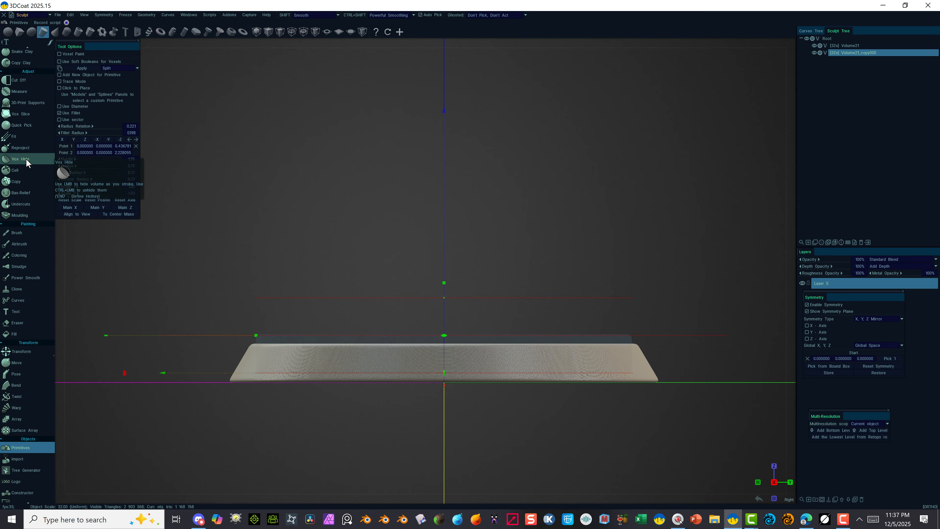
left_click(27, 156)
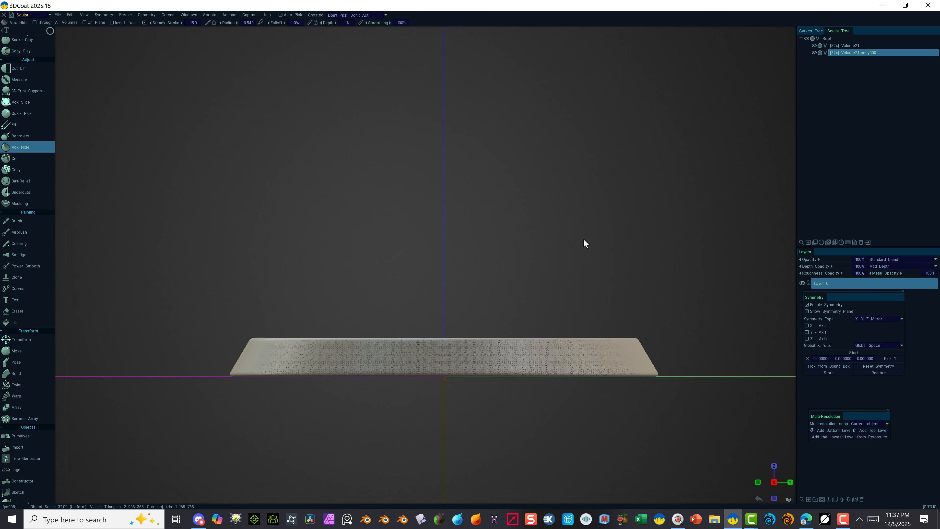
Make the outer ring volume active, choose a rectangular selection shape for Vox Hide, and enable X-axis symmetry.
left_click(842, 45)
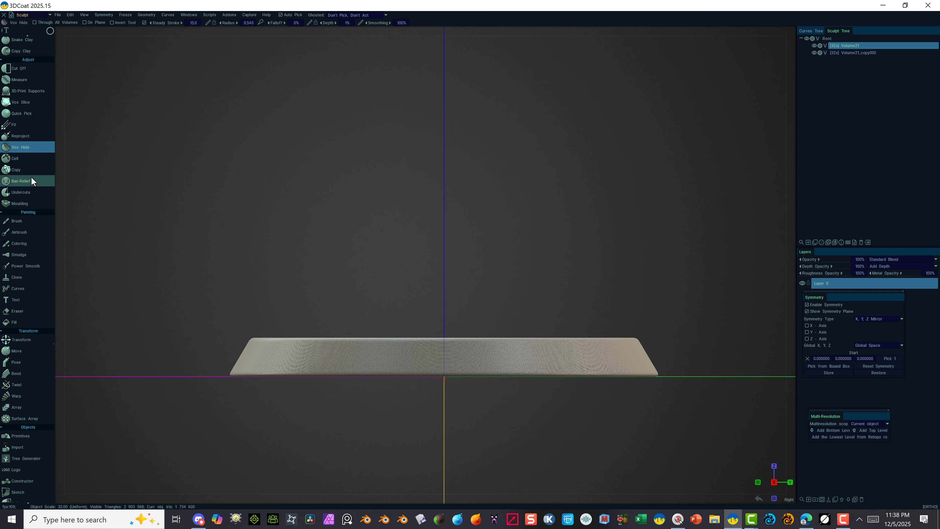
mouse_move(50, 31)
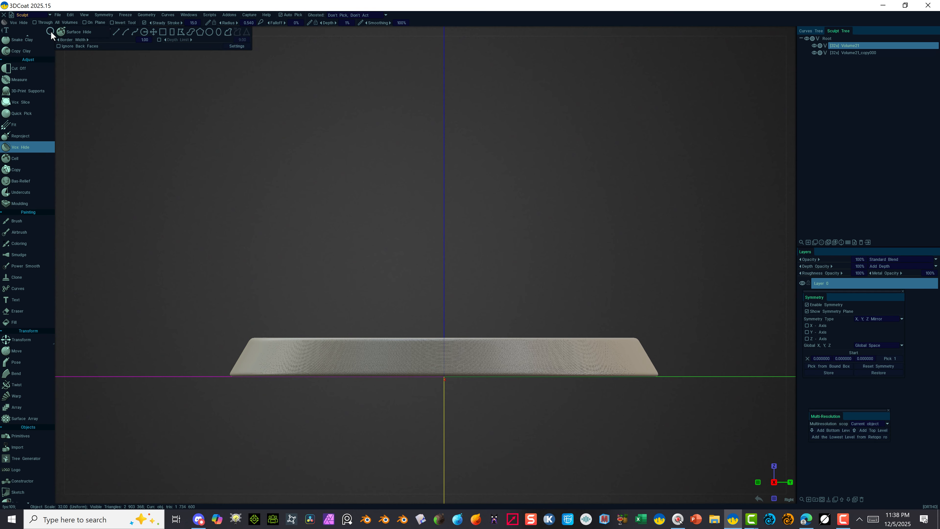
left_click(173, 31)
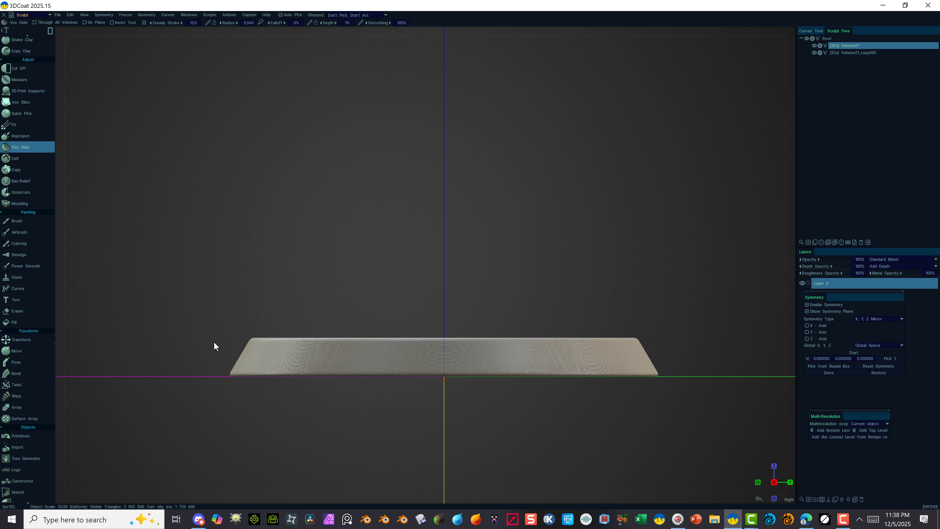
left_click_drag(218, 341, 221, 302)
left_click(807, 324)
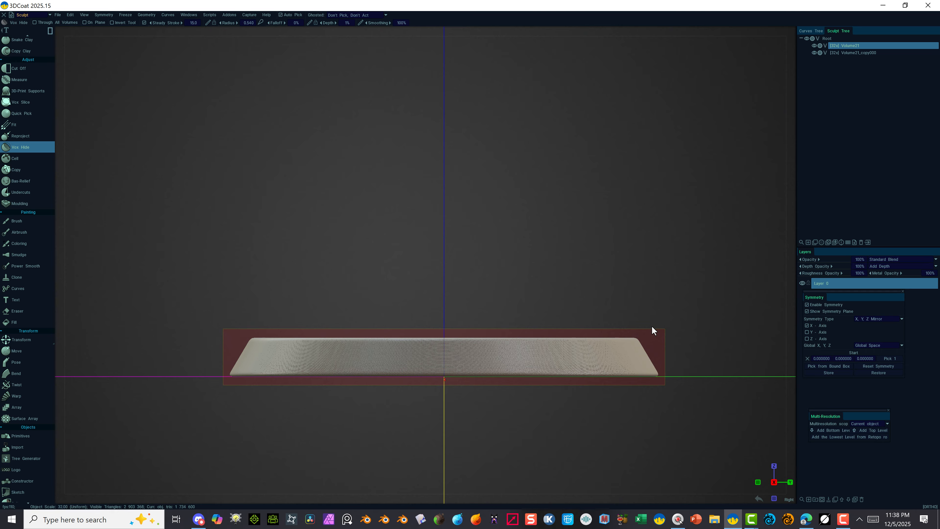
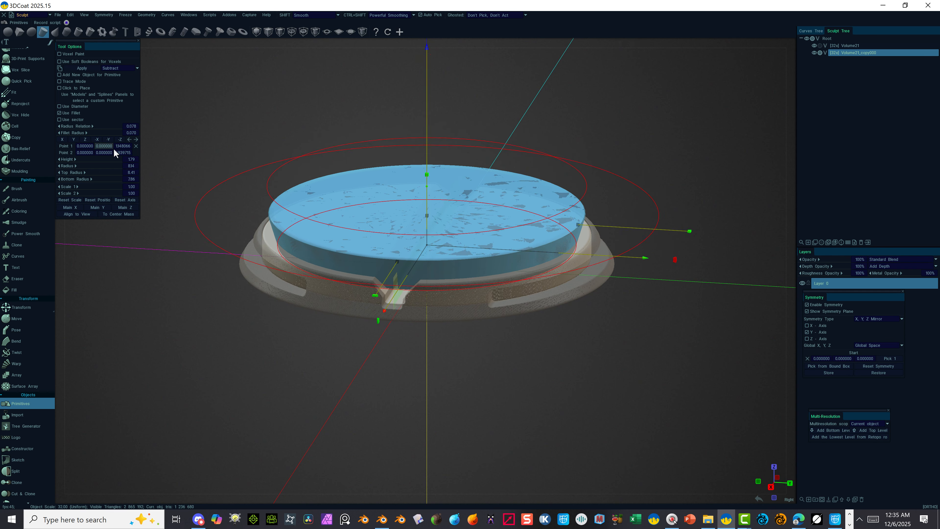
Set the cylinder primitive's radius to 8.41 and undo the trial Subtract cut in the disc.
left_click_drag(91, 166, 91, 166)
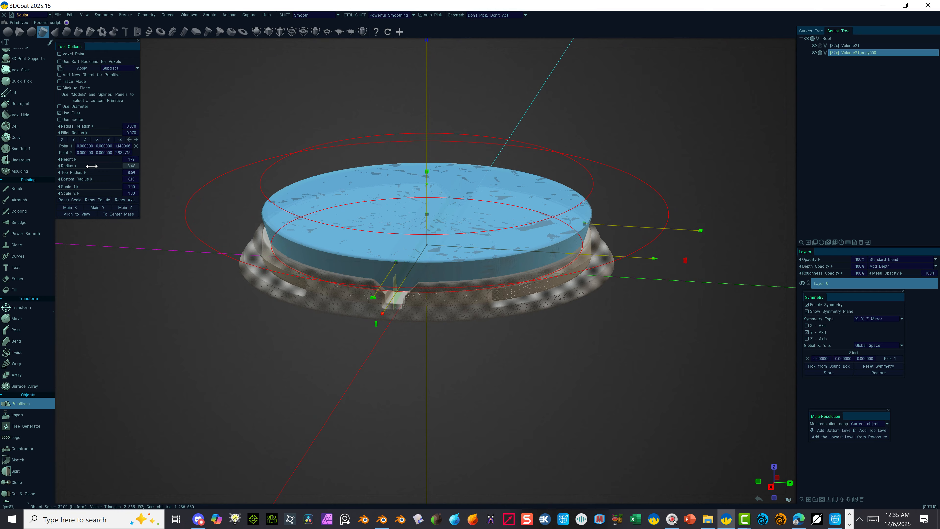
left_click_drag(91, 166, 90, 166)
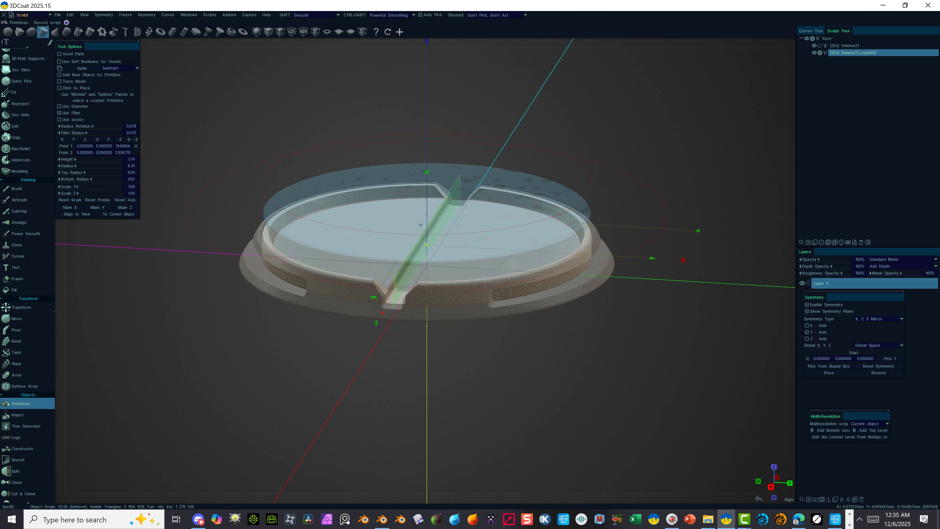
key("ctrl")
key("ctrl+z")
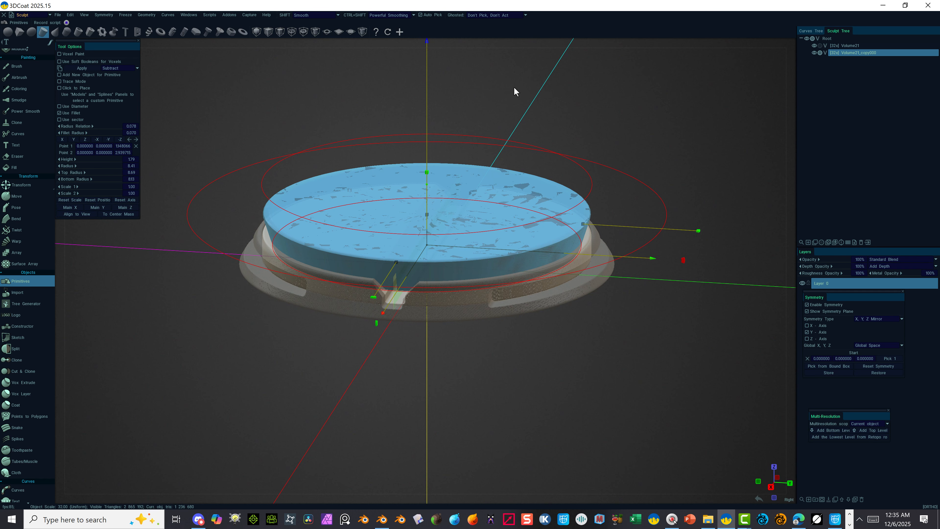
Raise the cylinder primitive along Z so its base sits at about 1.42, and align the camera to check its height.
scroll(459, 88, "down", 2)
mouse_move(426, 97)
left_mouse_down()
mouse_move(426, 51)
mouse_move(425, 96)
left_mouse_up()
left_click(790, 45)
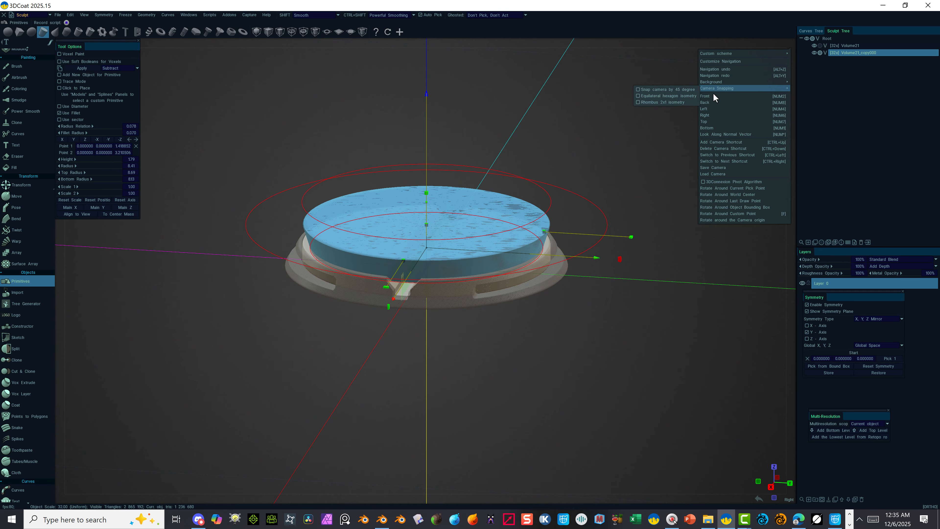
left_click(715, 101)
scroll(417, 340, "up", 5)
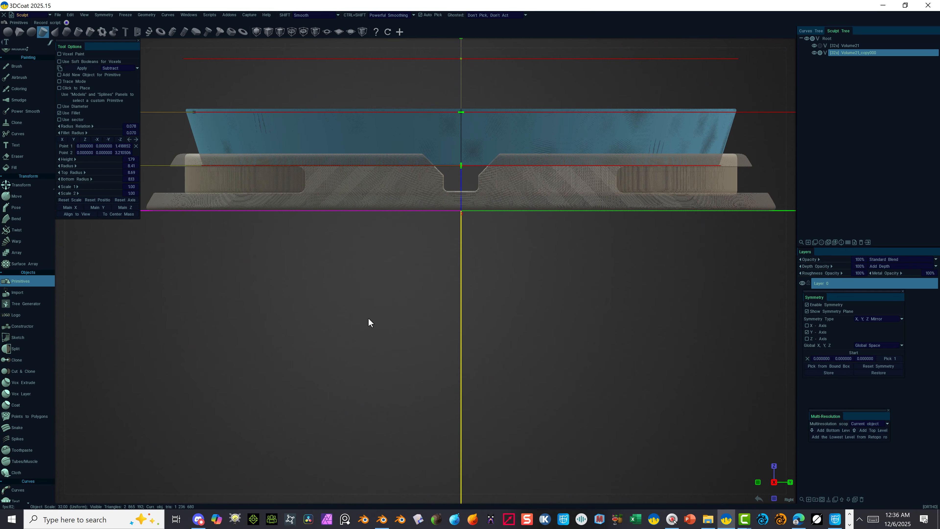
Raise the cylinder primitive slightly to a base Z of about 1.47 and subtract it from the inner piece.
left_click_drag(368, 321, 359, 326)
key("KP_6")
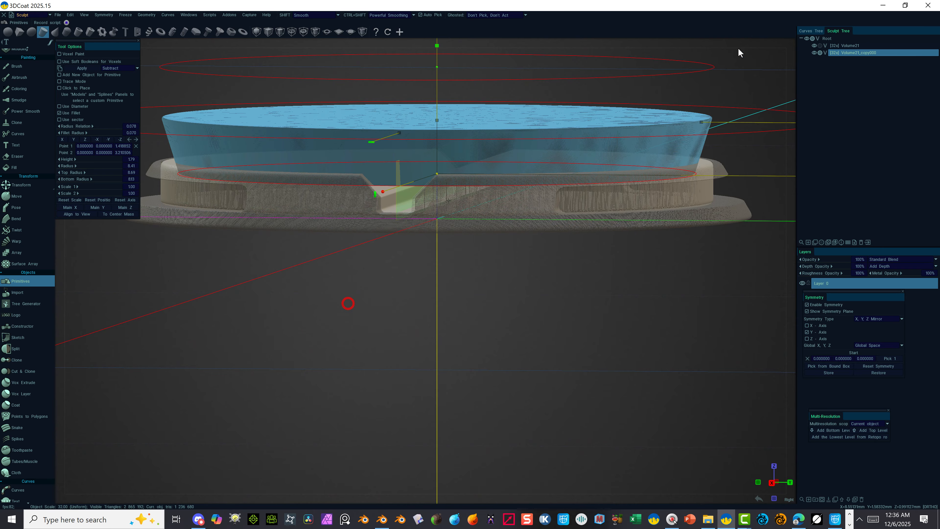
left_click(791, 43)
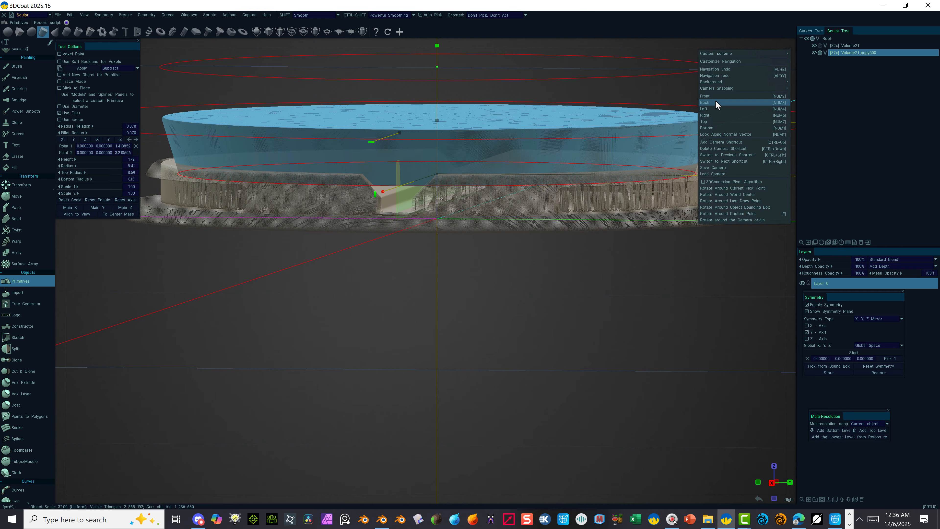
left_click(717, 108)
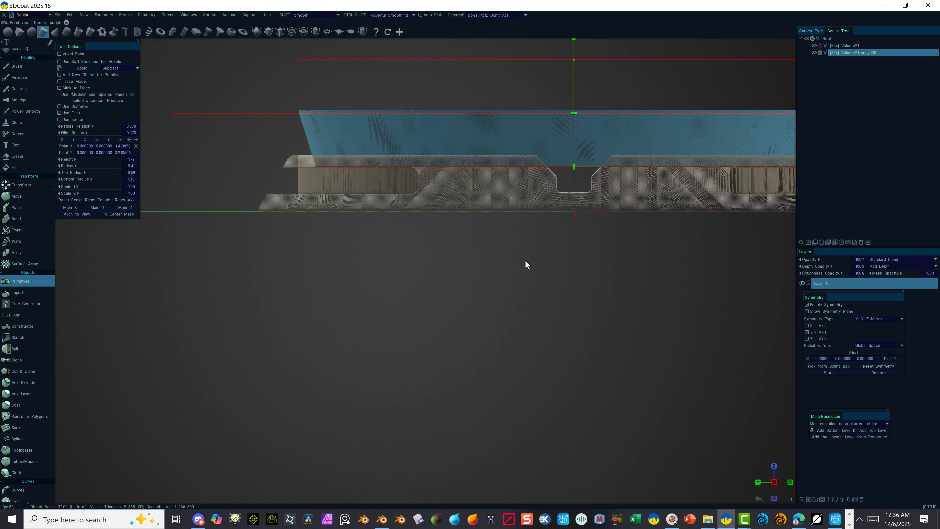
scroll(481, 291, "down", 2)
left_click_drag(467, 297, 488, 285)
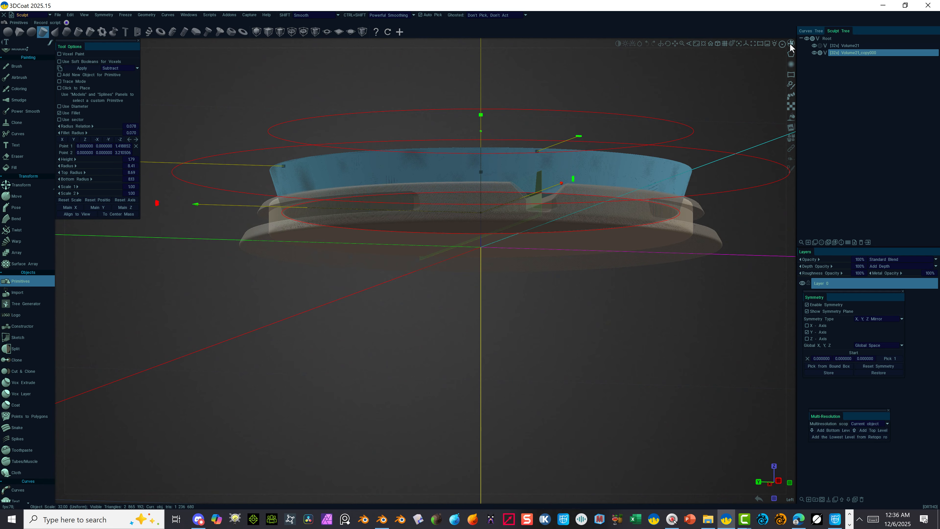
left_click(790, 41)
left_click(716, 102)
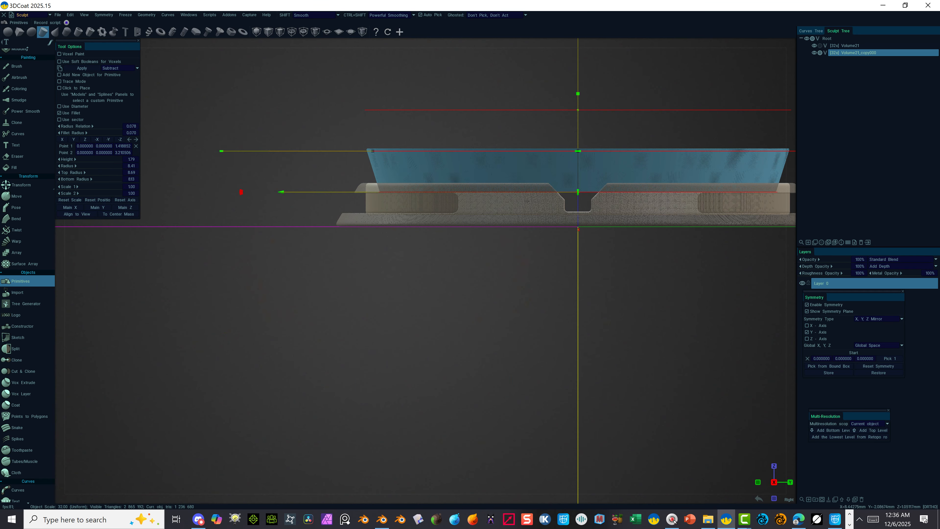
right_click_drag(250, 331, 172, 441)
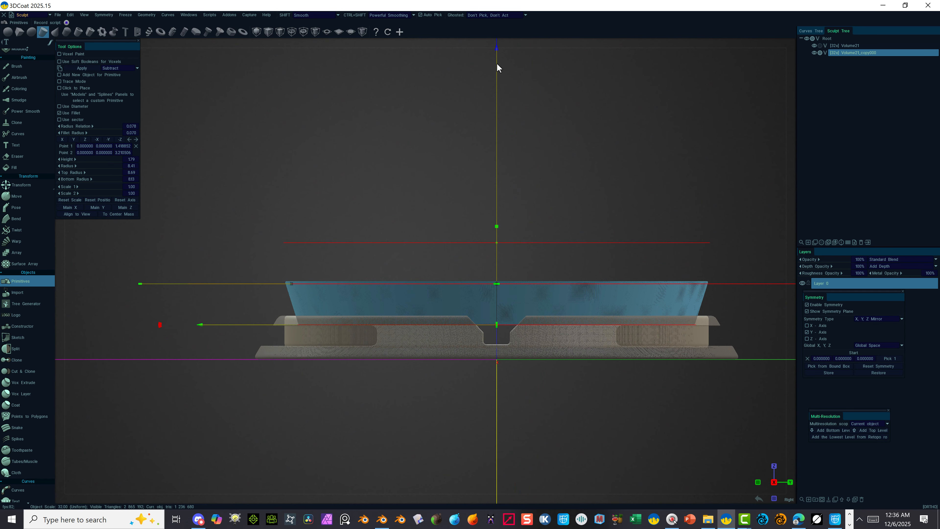
left_click_drag(497, 57, 497, 56)
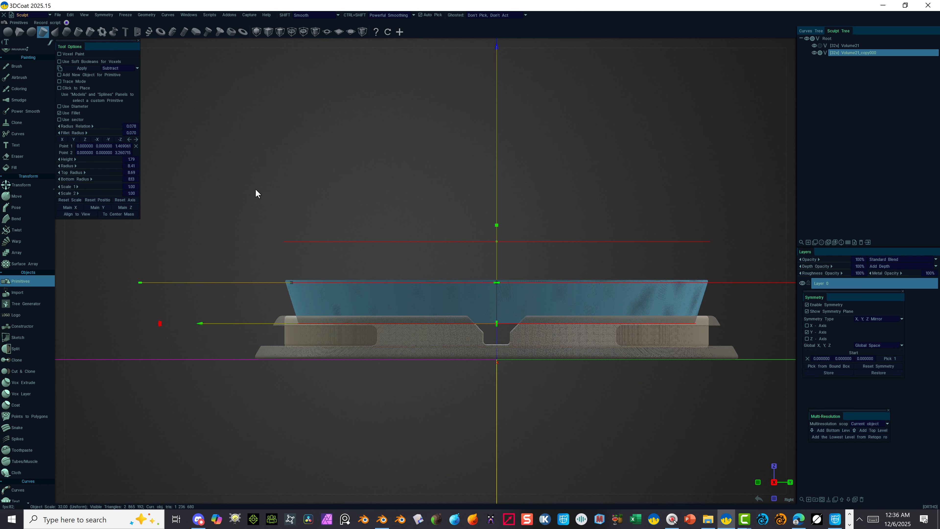
left_click_drag(280, 170, 312, 191, "alt")
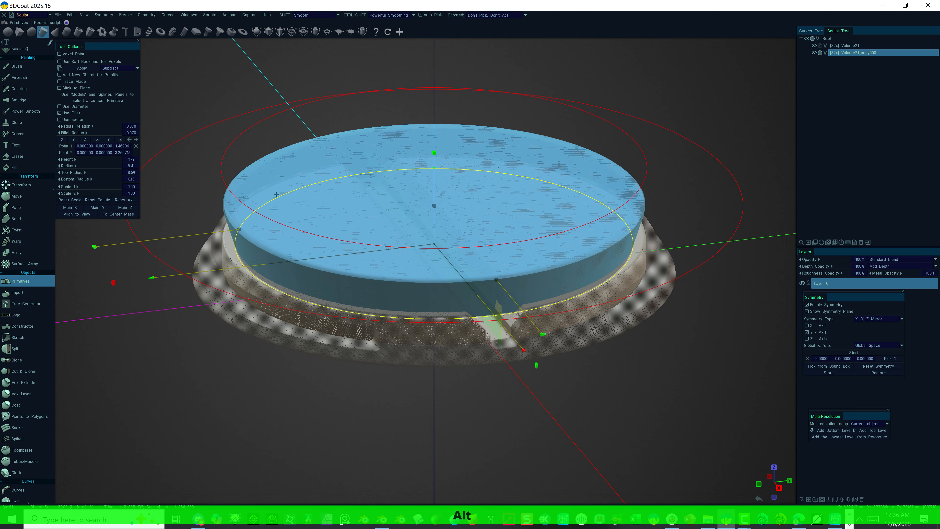
left_click(86, 68)
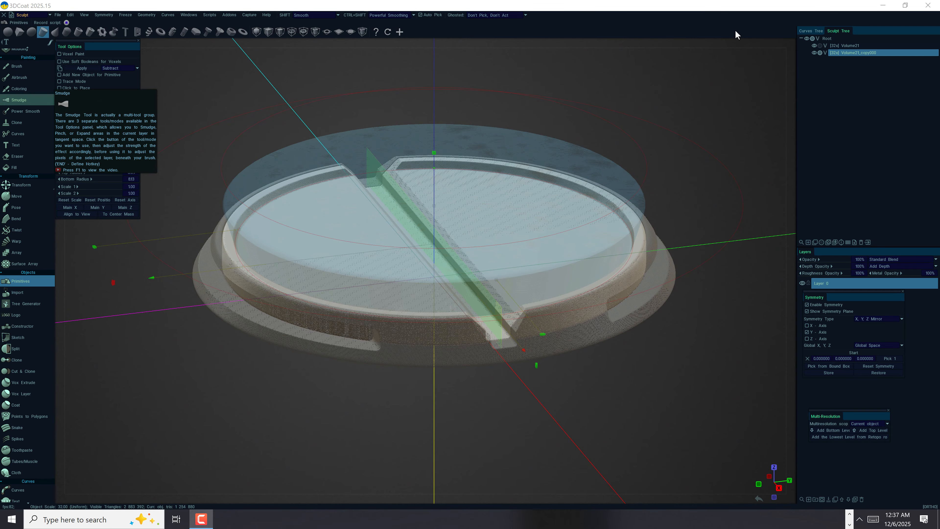
Set the cylinder primitive's radius to about 2.59 in the top view and enable X-axis symmetry alongside Y.
scroll(659, 82, "down", 3)
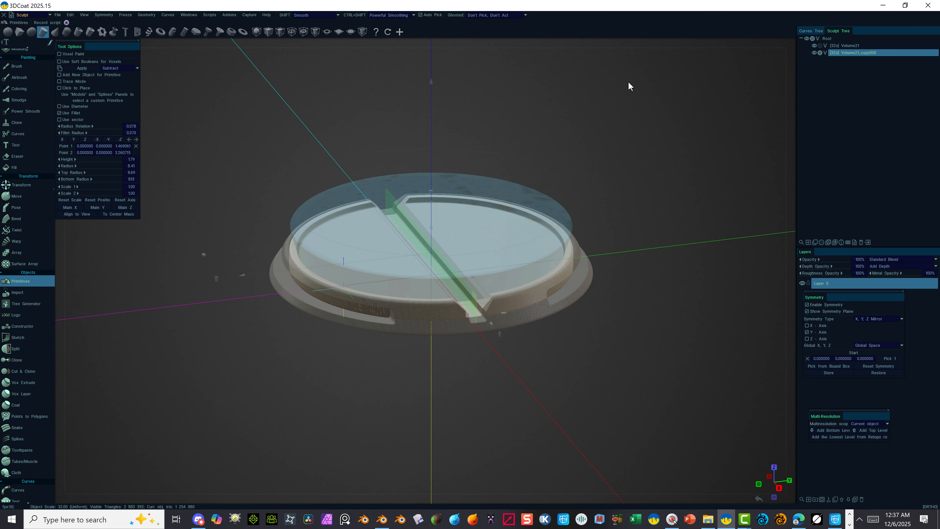
left_click_drag(666, 126, 713, 70, "alt")
left_click(787, 41)
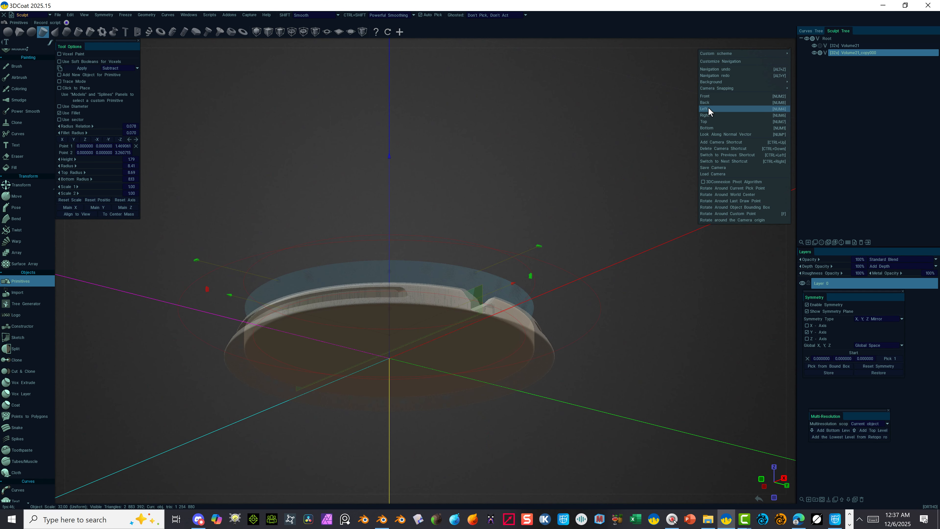
left_click(712, 121)
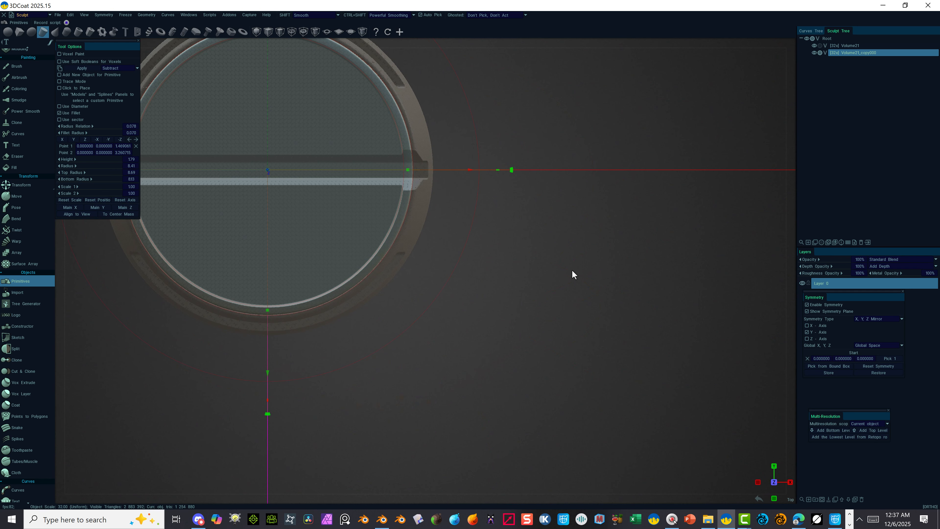
right_click_drag(572, 269, 540, 273, "alt")
middle_click_drag(503, 301, 671, 343, "alt")
left_click_drag(90, 167, 61, 167)
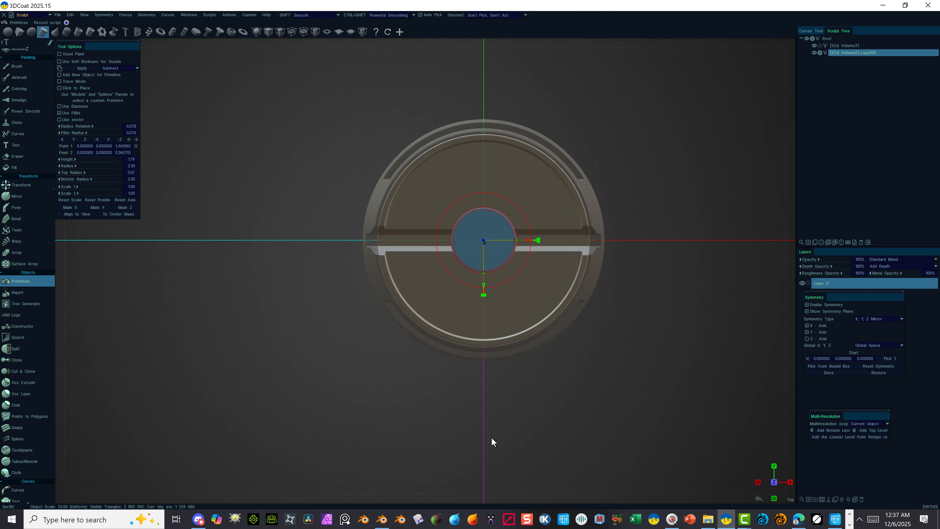
Move the cylinder primitive off centre to about X -3.55, Y -3.86 so its mirrored copies cover the disc's four quadrants.
scroll(483, 409, "up", 5)
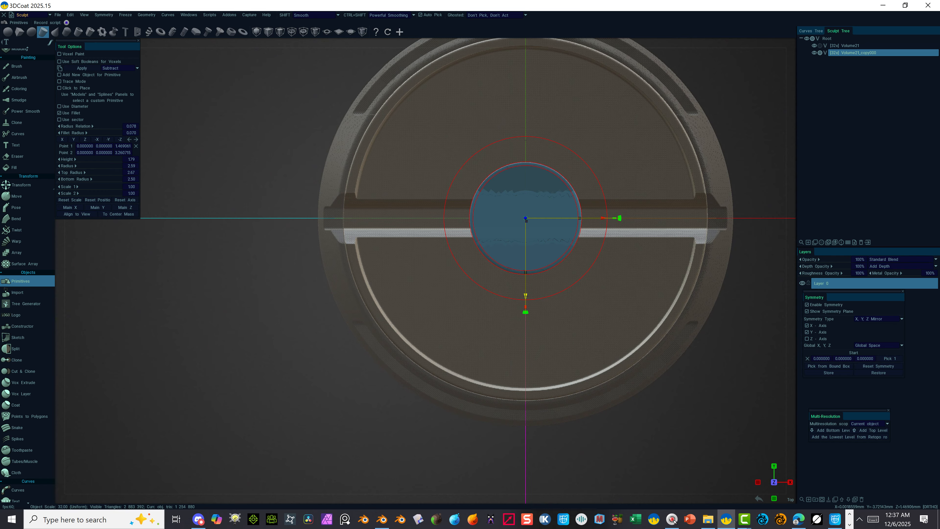
left_click_drag(525, 297, 526, 371)
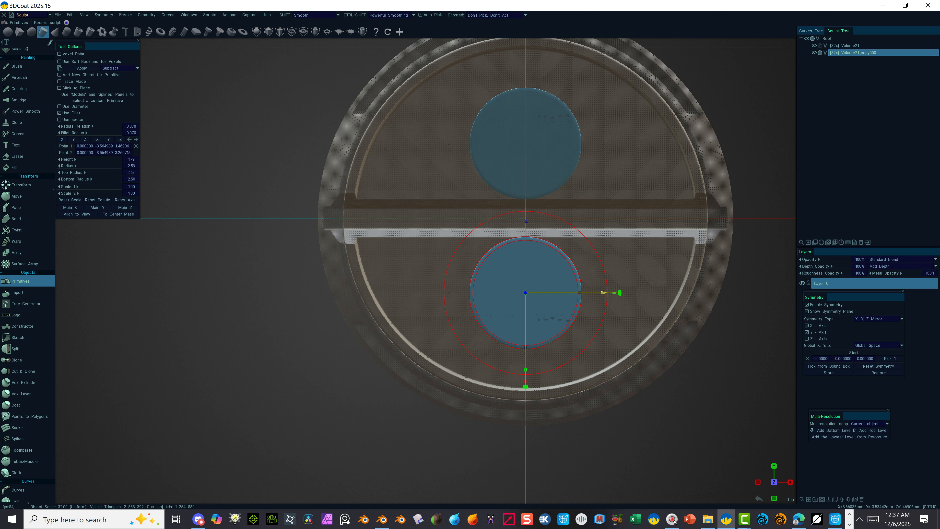
left_click_drag(603, 292, 530, 292)
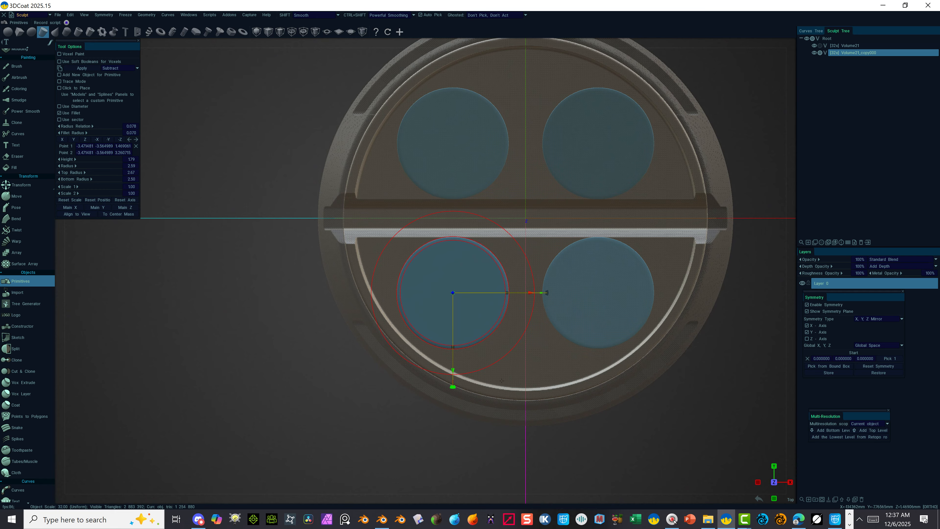
left_click_drag(453, 370, 452, 376)
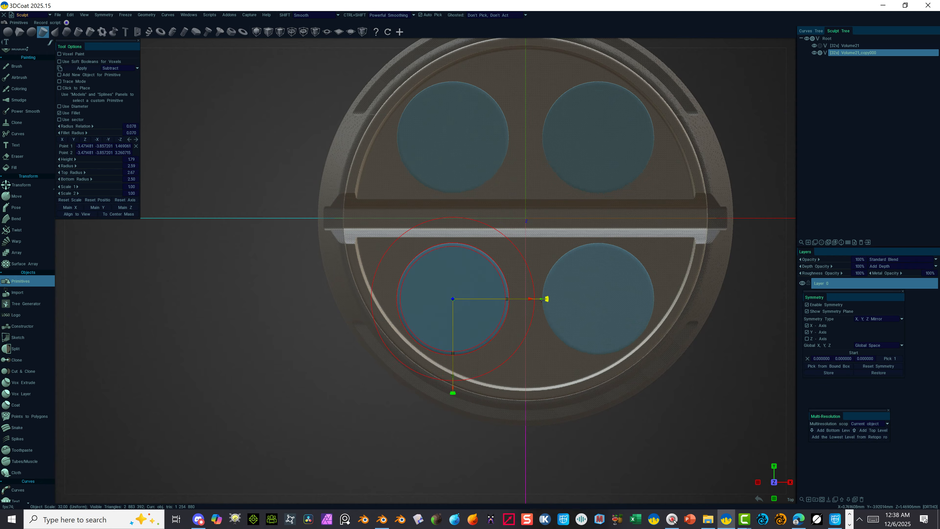
left_click_drag(530, 299, 529, 299)
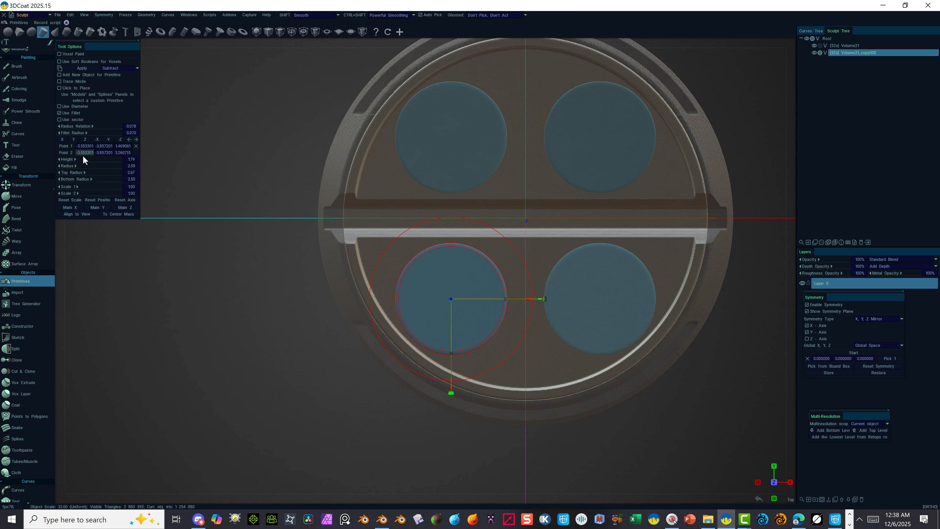
Reduce the cylinder primitive's radius to about 2.07 and reposition it to about X -3.11, Y -3.97.
left_click_drag(91, 166, 76, 167)
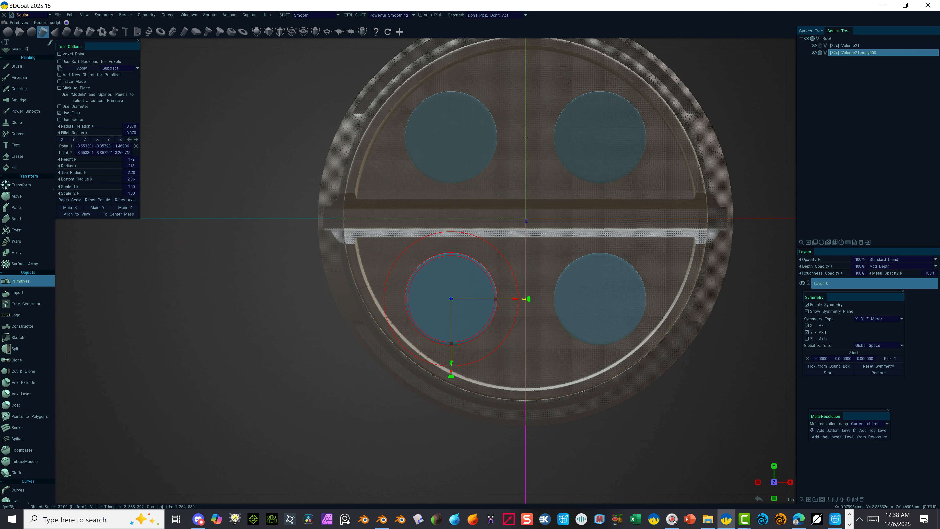
left_click_drag(513, 298, 521, 298)
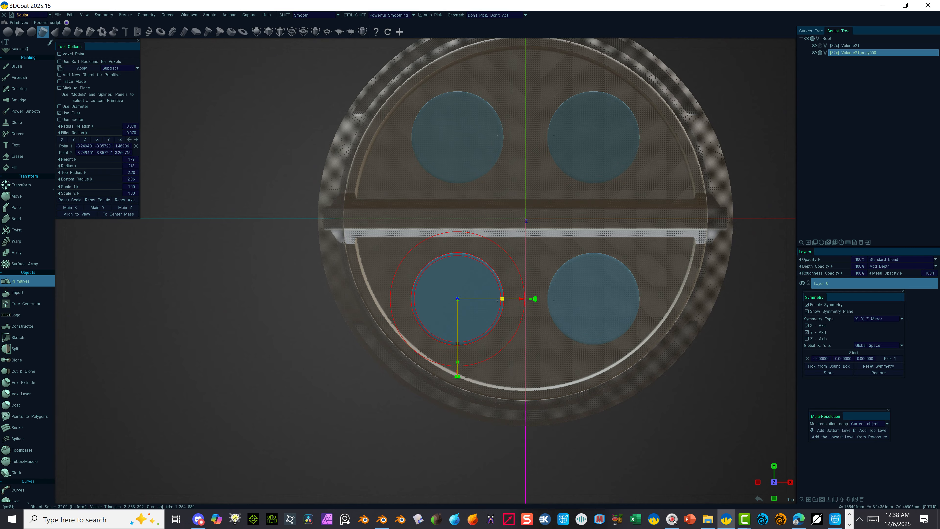
left_click_drag(456, 361, 458, 362)
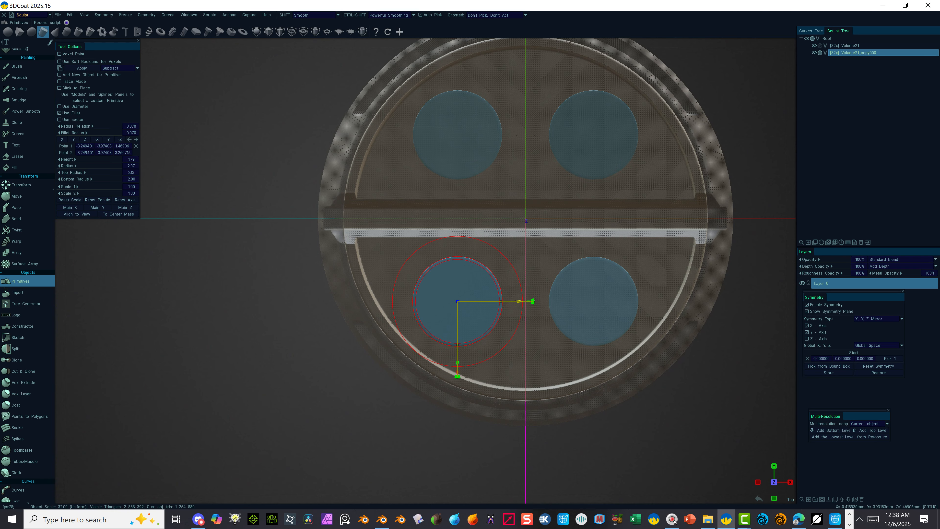
left_click_drag(520, 301, 523, 301)
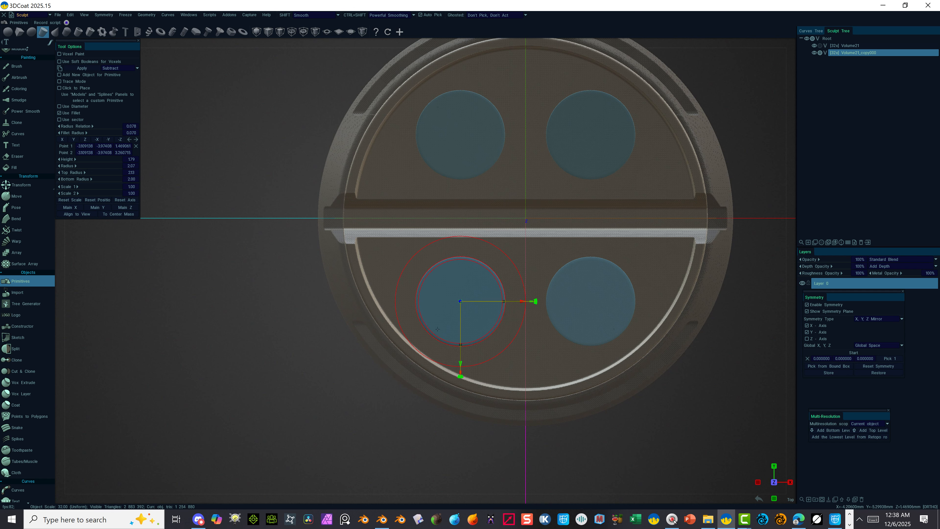
Lower the cylinder primitive along Z into the disc's surface and shorten its height to about 0.493.
mouse_move(252, 455)
left_mouse_down("alt")
mouse_move(279, 382)
mouse_move(274, 345)
left_mouse_up("alt")
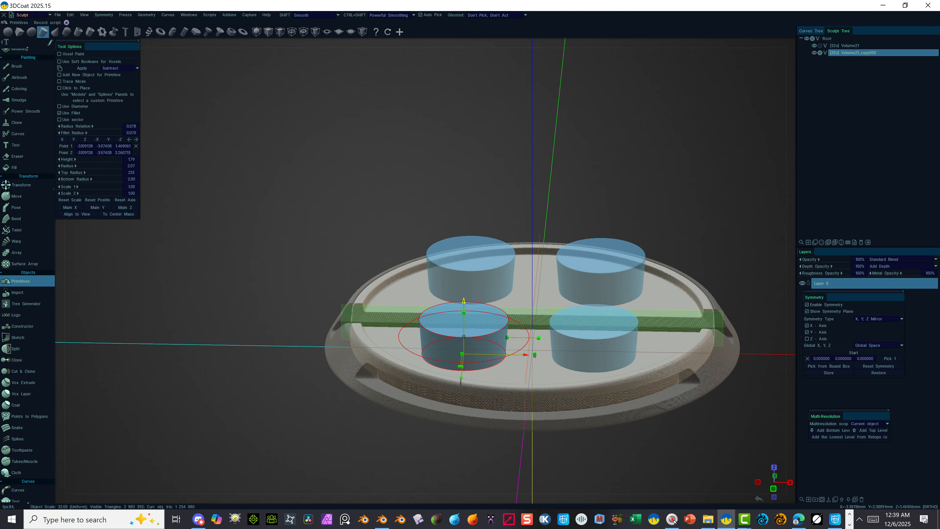
left_click_drag(464, 300, 464, 307)
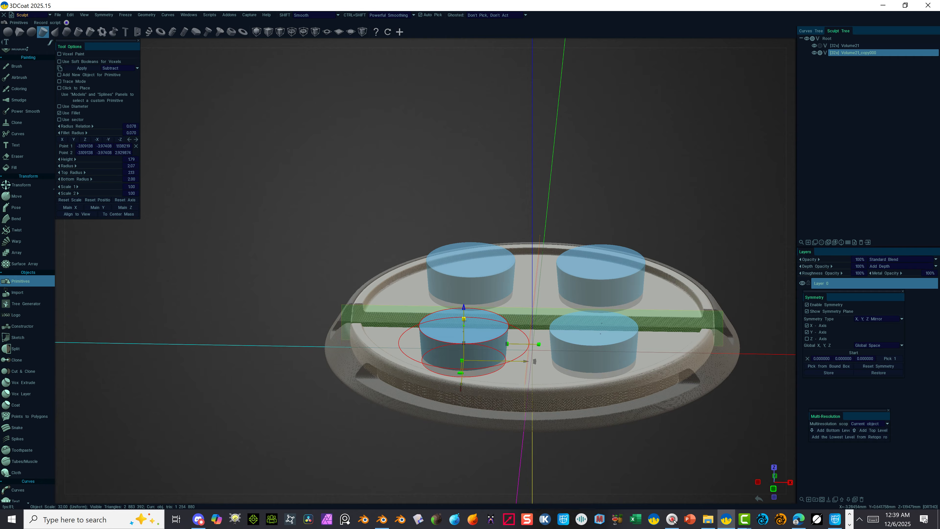
left_click_drag(464, 321, 467, 335)
left_click_drag(464, 344, 464, 351)
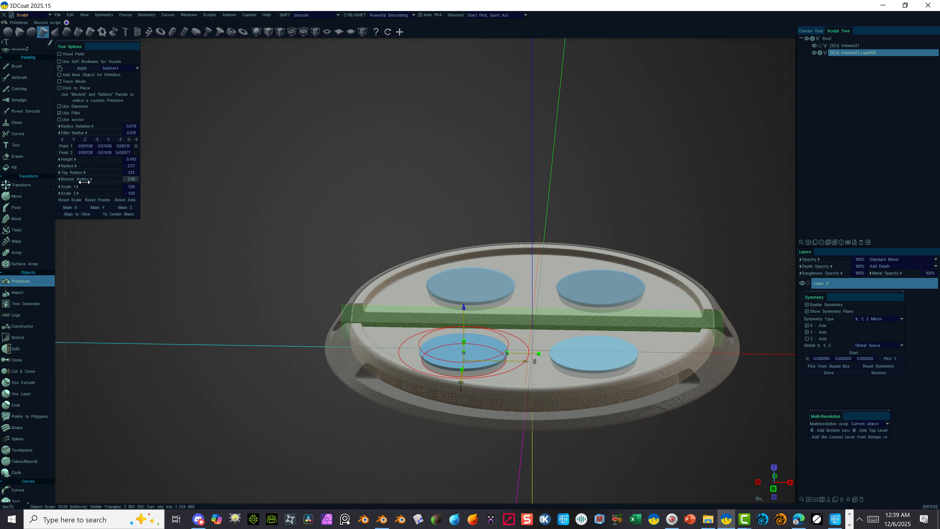
Taper the cylinder to a bottom radius of 1.77 and subtract it at a base Z of about 1.19 to cut four round recesses.
left_click_drag(84, 180, 82, 185)
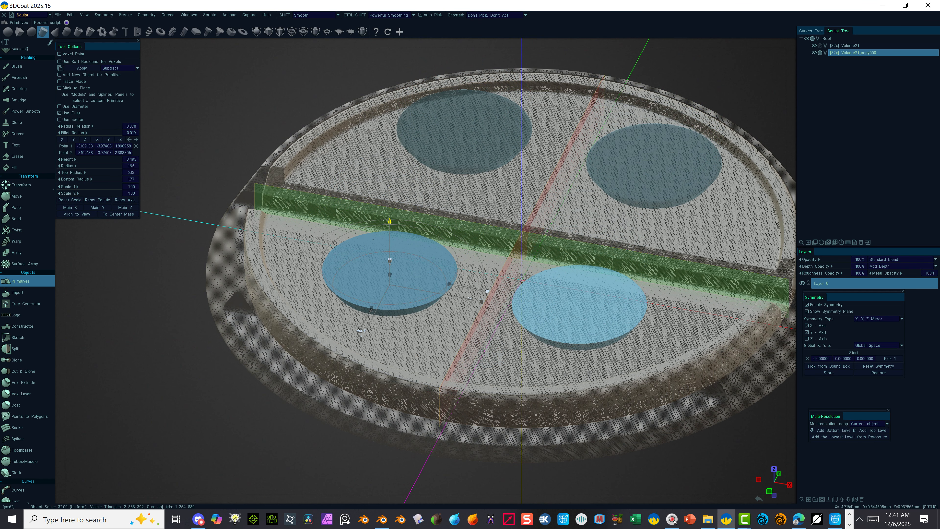
left_click_drag(384, 219, 378, 238)
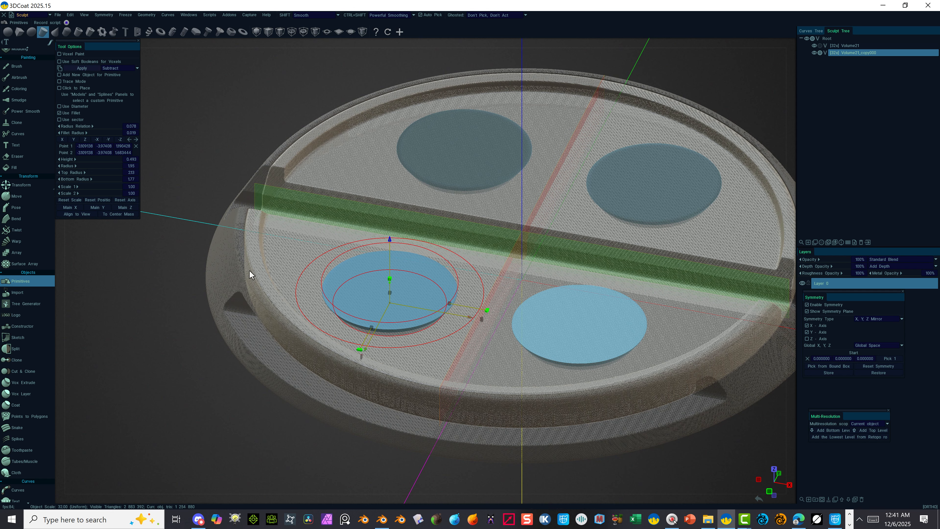
key("Return")
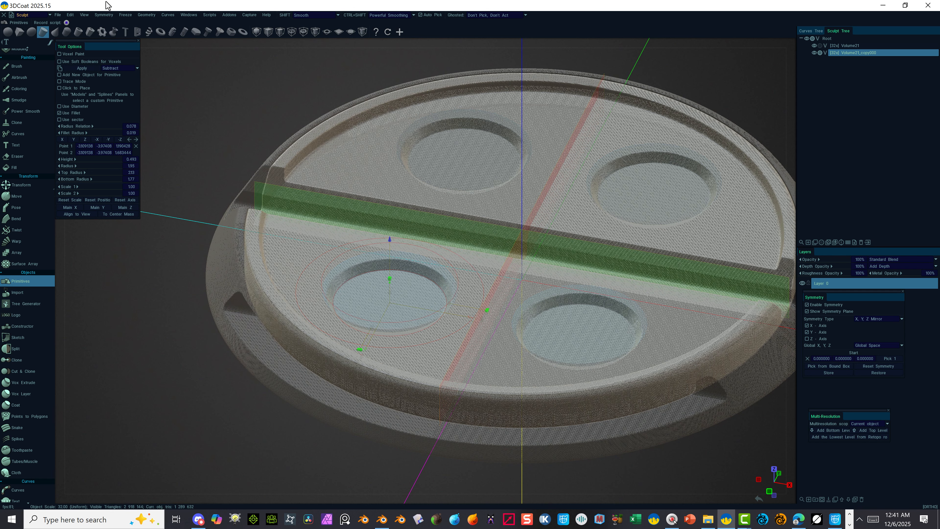
Switch to the torus primitive and shrink it to an outer radius of about 3.05 with a profile radius of about 0.083.
left_click(159, 32)
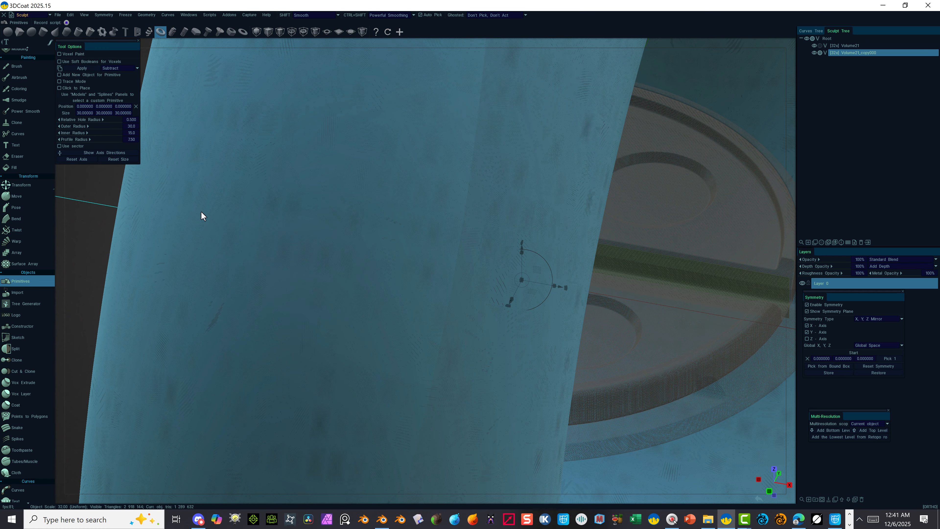
right_click_drag(87, 209, 62, 201)
right_click(70, 199)
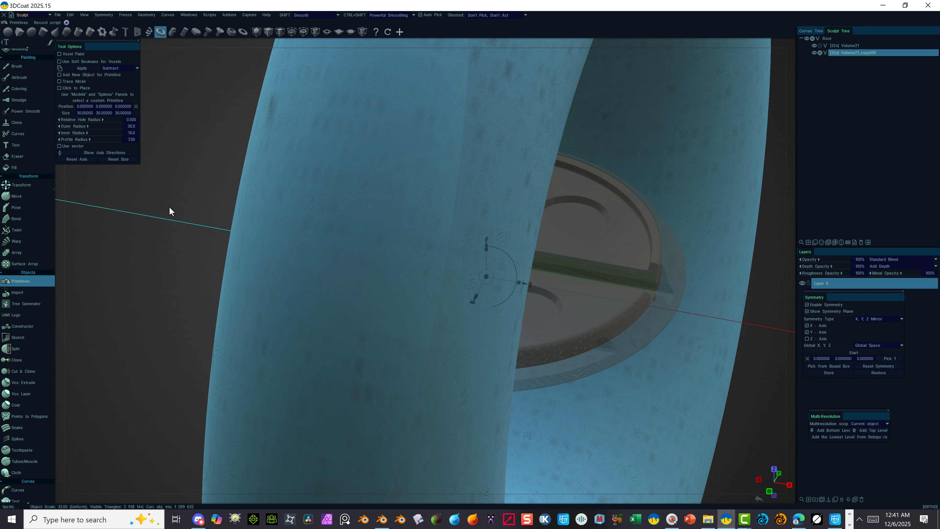
right_click_drag(167, 210, 69, 203)
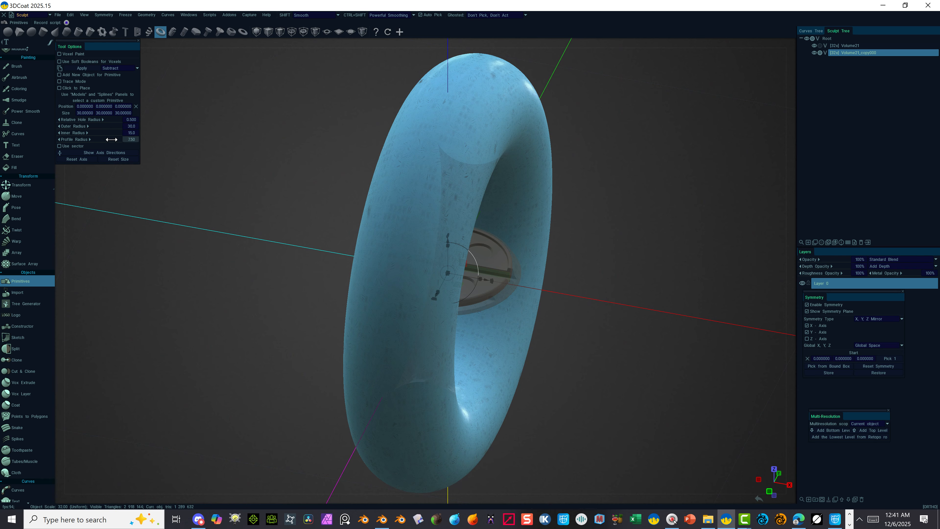
left_click_drag(112, 140, 38, 138)
scroll(448, 273, "up", 10)
left_click_drag(60, 141, 107, 138)
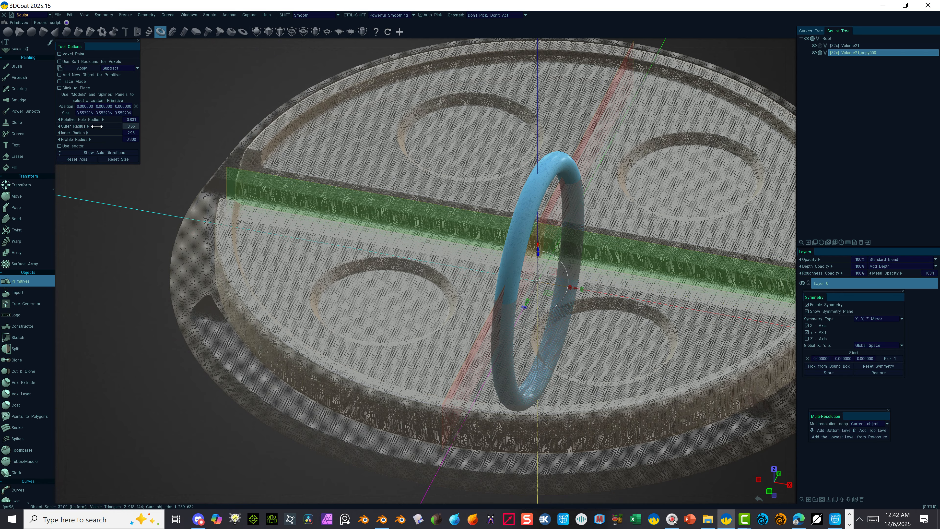
left_click_drag(102, 120, 86, 140)
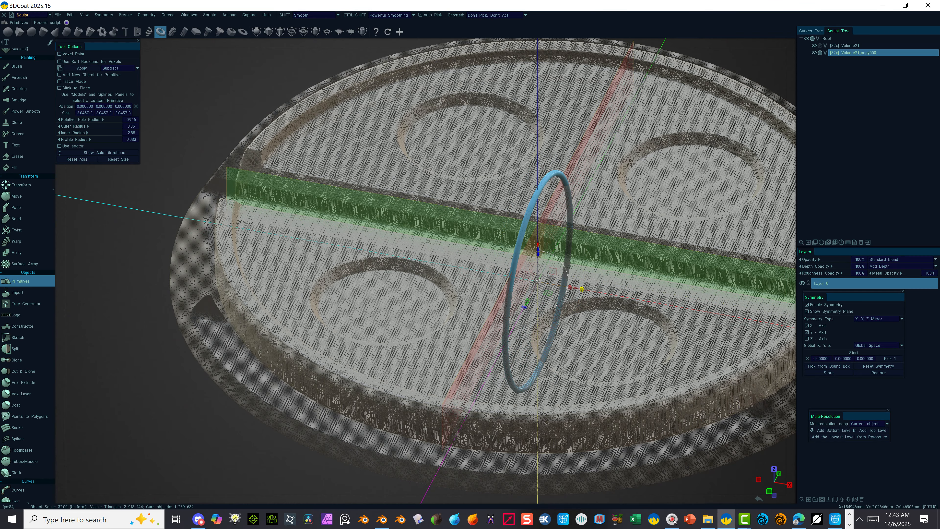
Rotate the torus primitive flat, shift it about 1.63 along X and lower it along Z.
left_click_drag(581, 289, 540, 244)
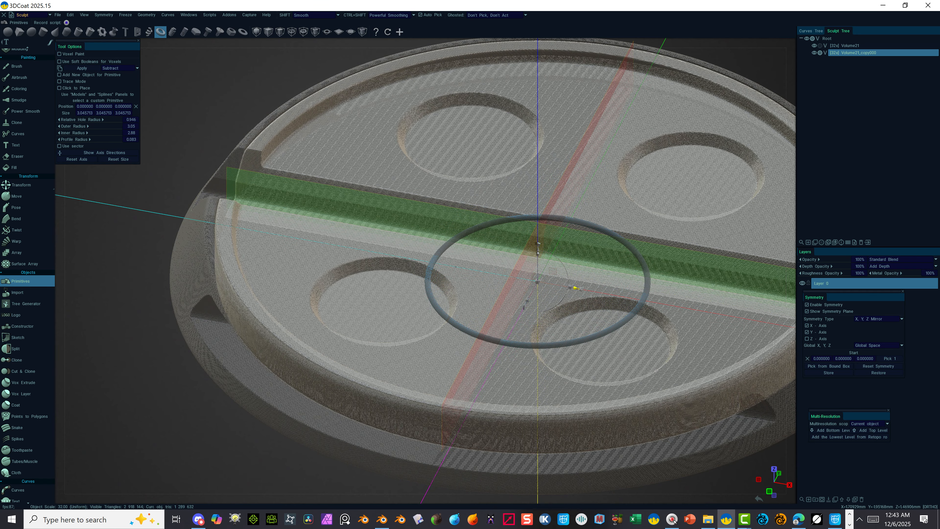
left_click_drag(579, 289, 634, 298)
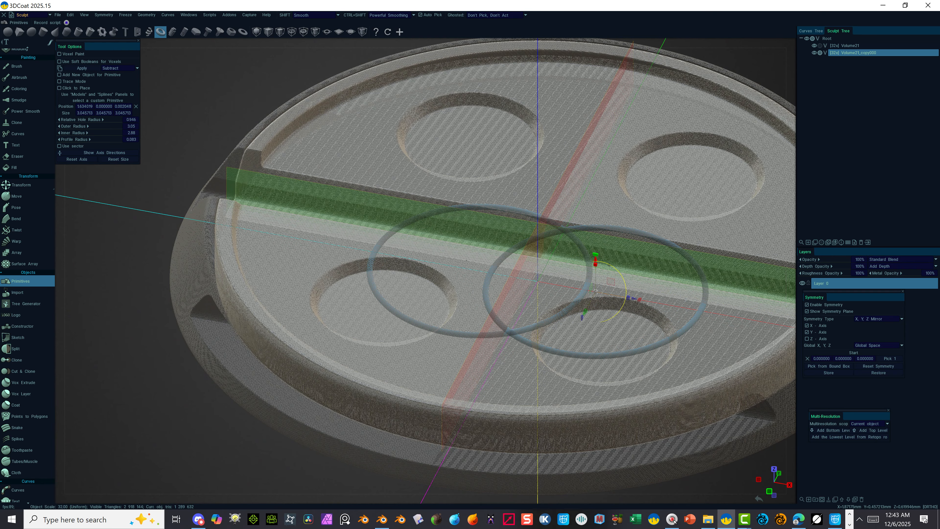
left_click_drag(595, 259, 596, 310)
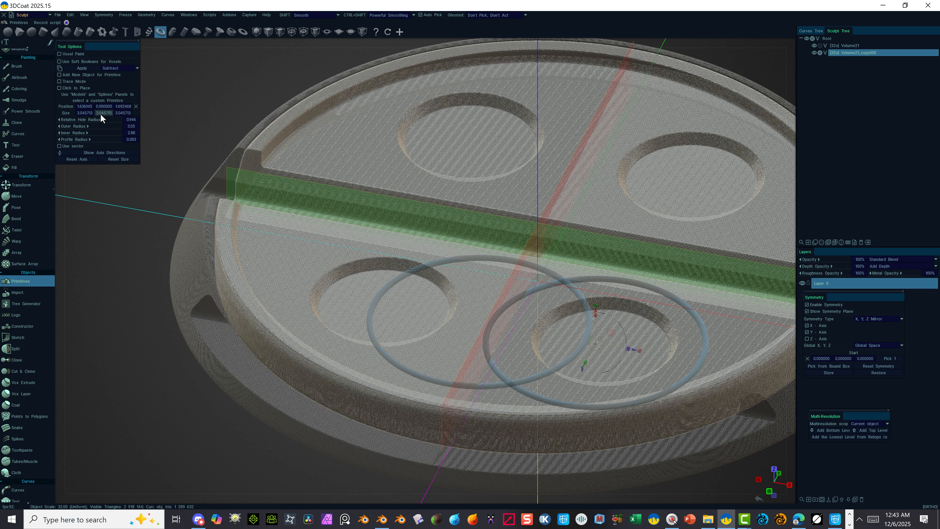
Set the torus primitive's size to 1 on the X, Y and Z axes.
left_click(89, 115)
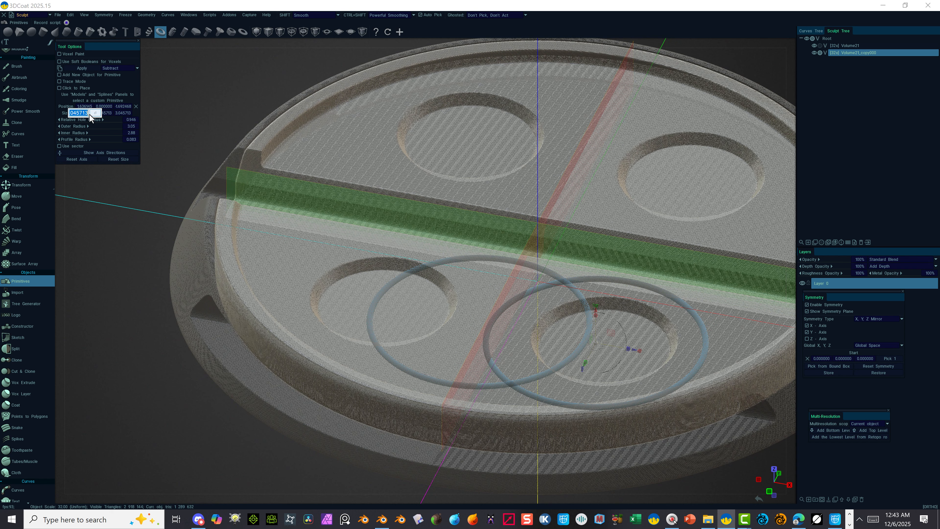
type("1")
key("Tab")
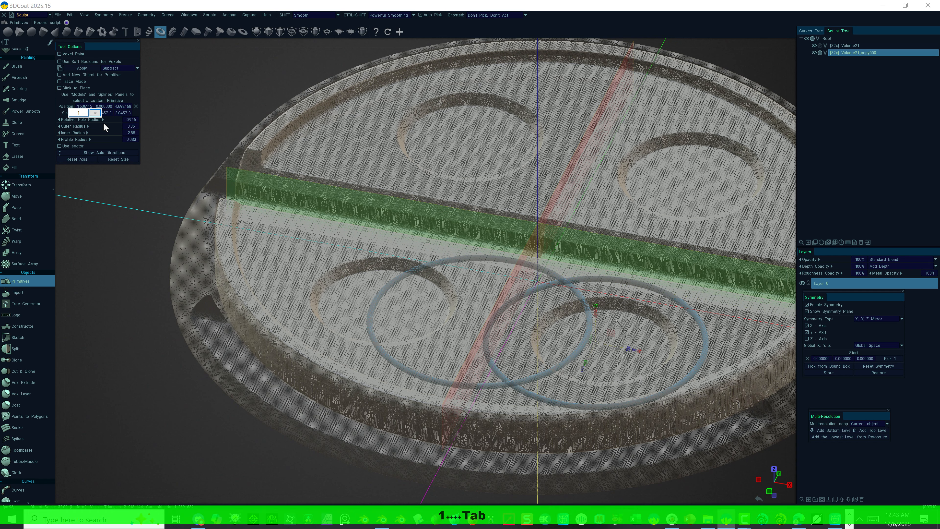
left_click(96, 113)
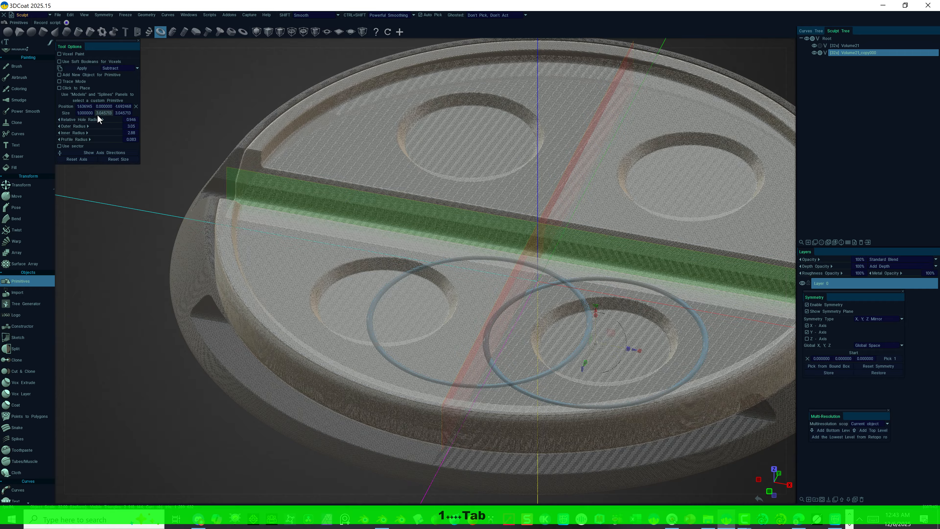
left_click(101, 113)
type("1")
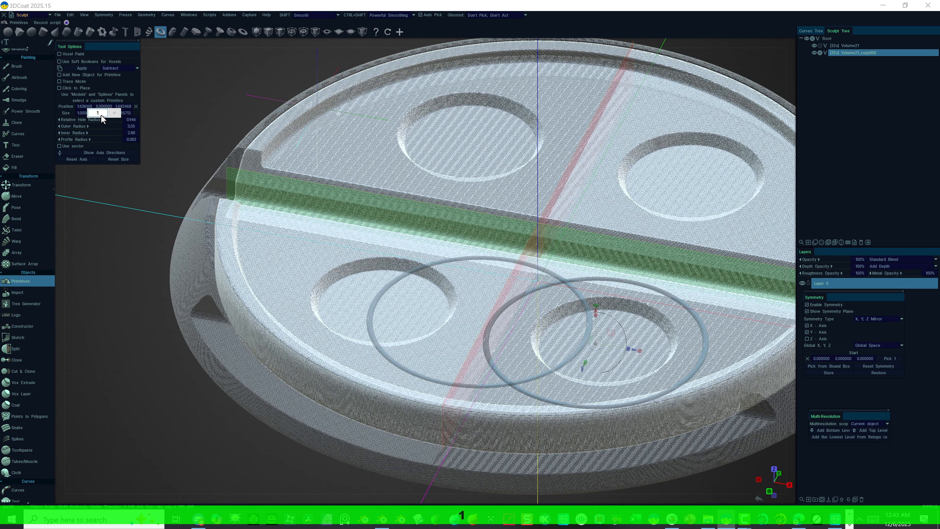
left_click(114, 113)
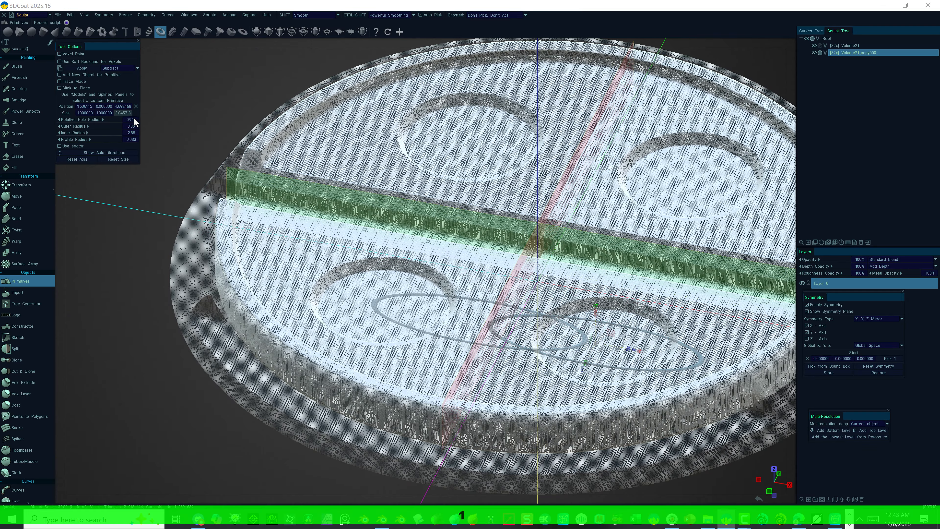
type("1")
key("Return")
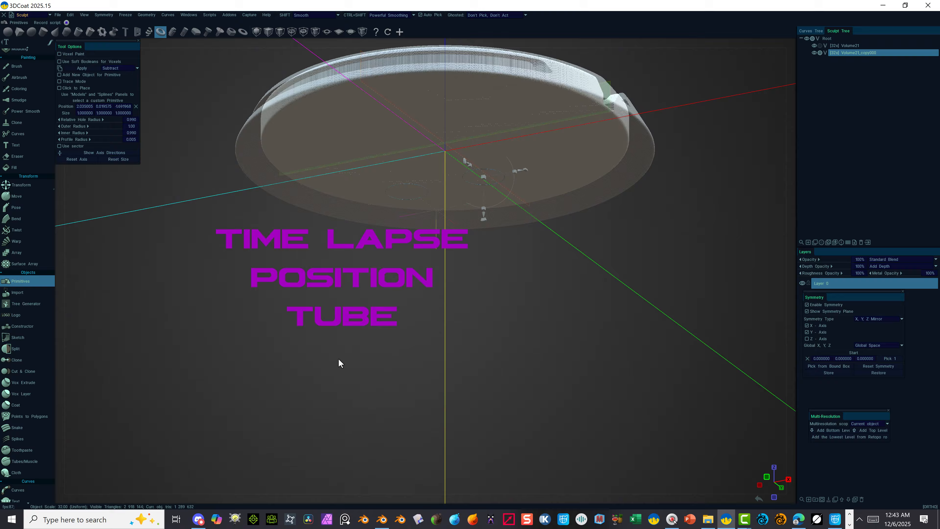
Move the torus primitive in the top view over the round recess in the positive X and Y quadrant.
left_click_drag(339, 358, 348, 281)
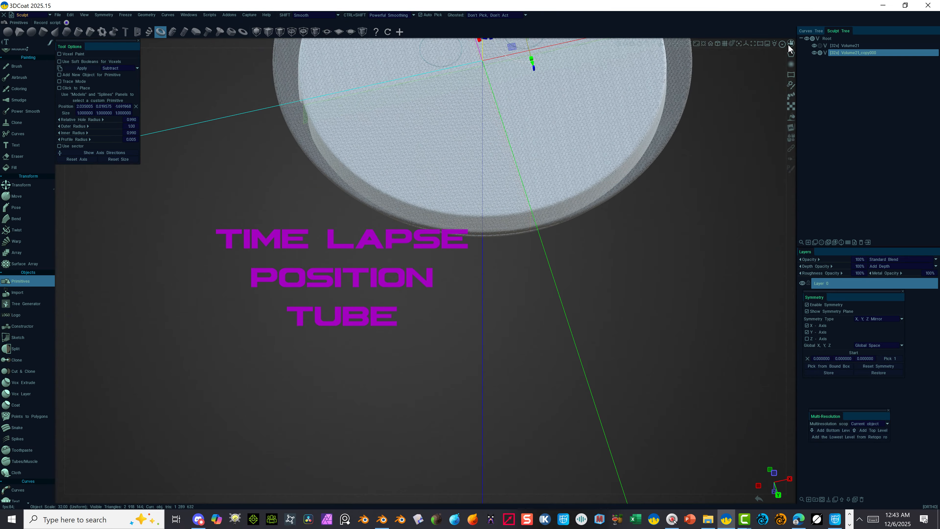
left_click(788, 47)
left_click(763, 123)
middle_click_drag(573, 185, 536, 268)
left_click_drag(499, 197, 499, 115)
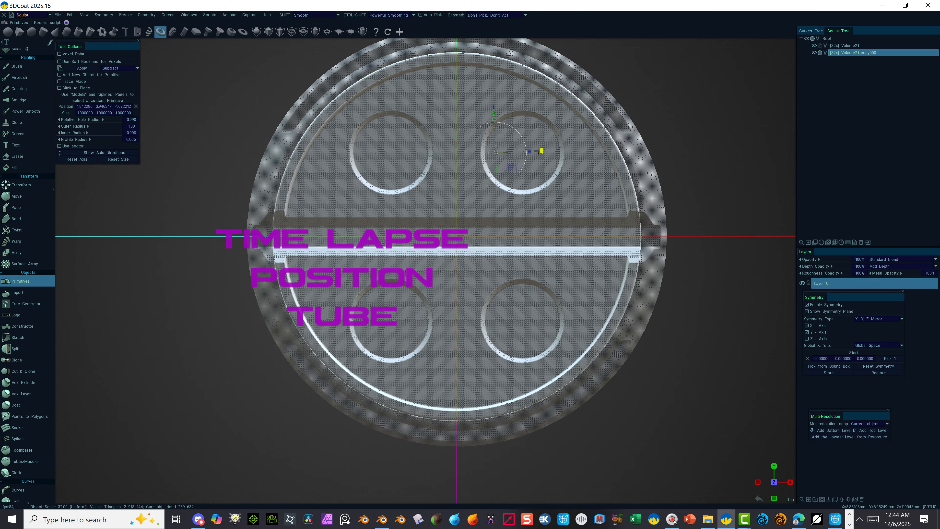
mouse_move(537, 152)
left_mouse_down()
mouse_move(564, 152)
mouse_move(530, 153)
left_mouse_up()
scroll(136, 391, "up", 1)
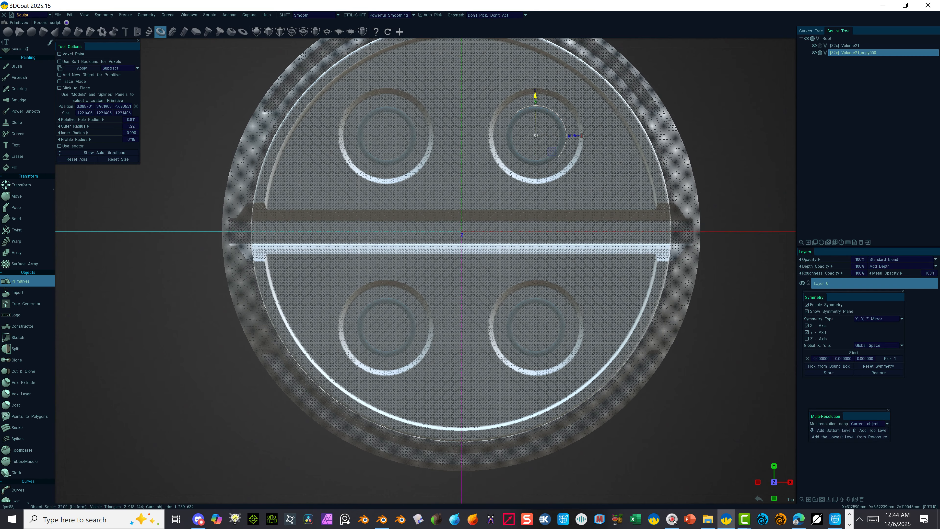
Enlarge the torus primitive to an outer radius of 1.67 and an inner radius of 1.46, and centre it in the round recess.
left_click_drag(535, 97, 535, 96)
left_click_drag(577, 135, 541, 135)
left_click_drag(99, 127, 116, 134)
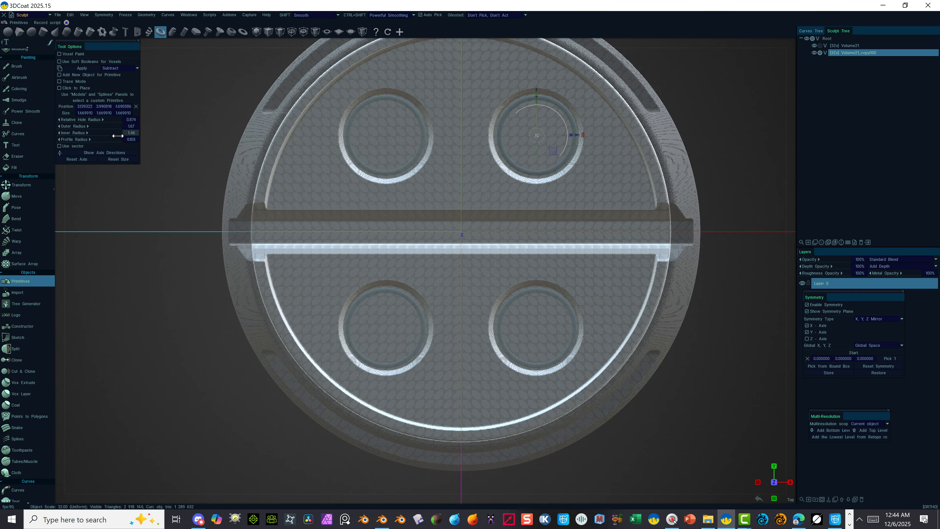
left_click_drag(576, 135, 576, 135)
left_click_drag(536, 96, 536, 97)
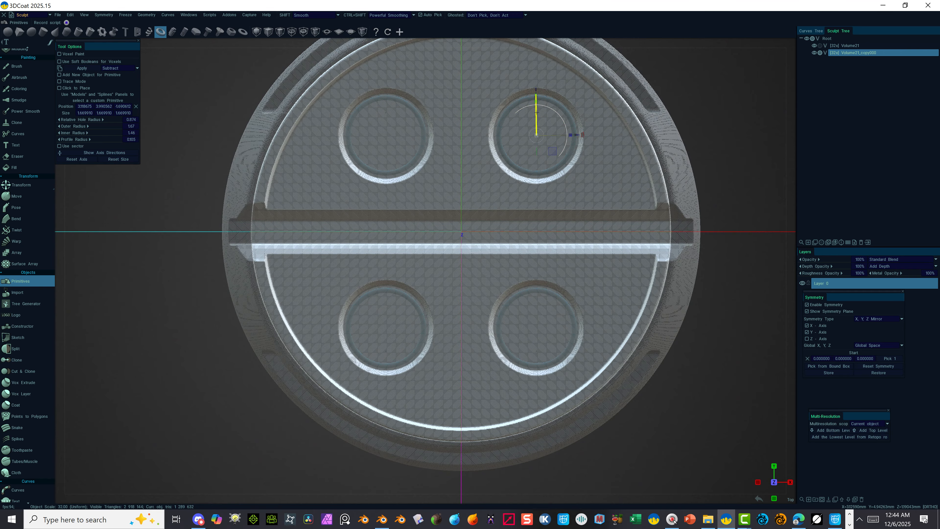
Lower the torus primitive onto the recess floor and subtract it to cut ring grooves in all four recesses.
left_click_drag(676, 153, 644, 82, "alt")
left_click_drag(551, 223, 552, 162)
right_click_drag(670, 111, 692, 115, "alt")
middle_click_drag(692, 148, 759, 72, "alt")
left_click_drag(774, 76, 739, 85, "alt")
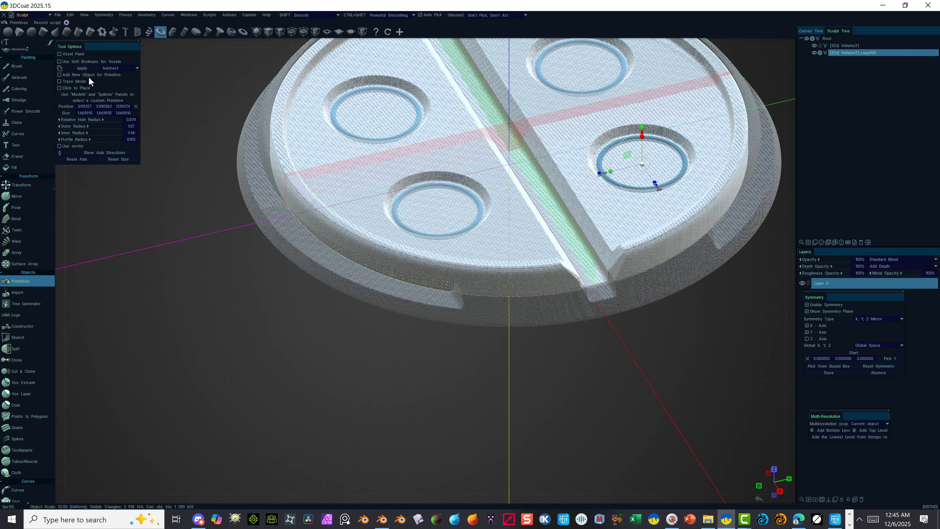
left_click(89, 68)
Create a new volume and apply the same torus primitive to it in Add mode as separate rings.
left_click(808, 242)
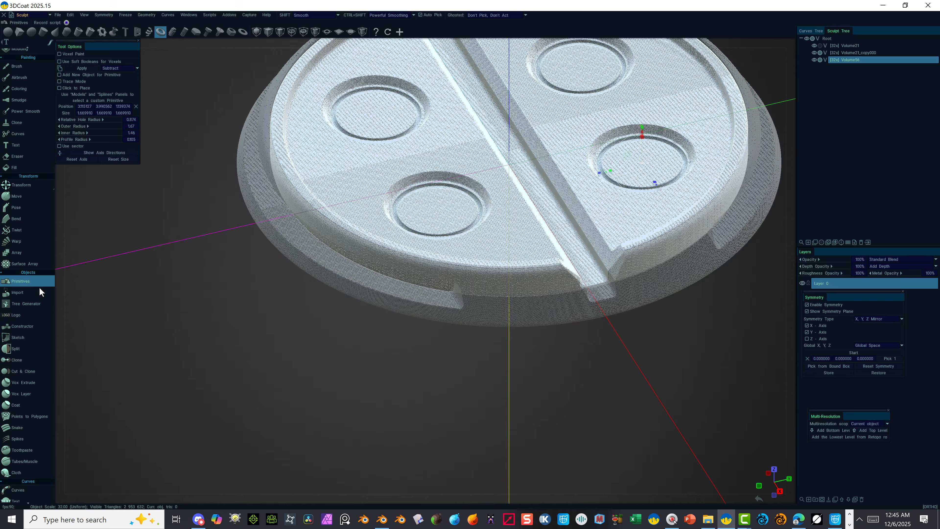
left_click(136, 68)
left_click(117, 76)
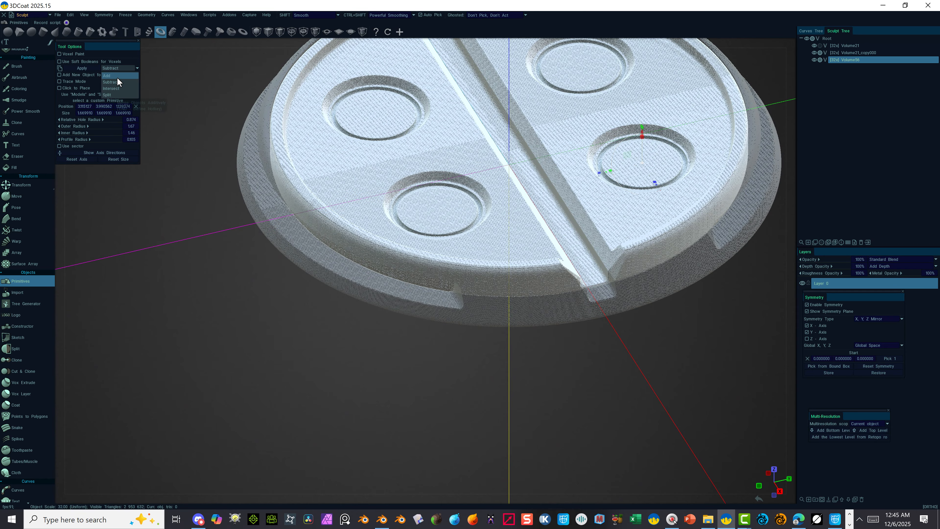
left_click(79, 69)
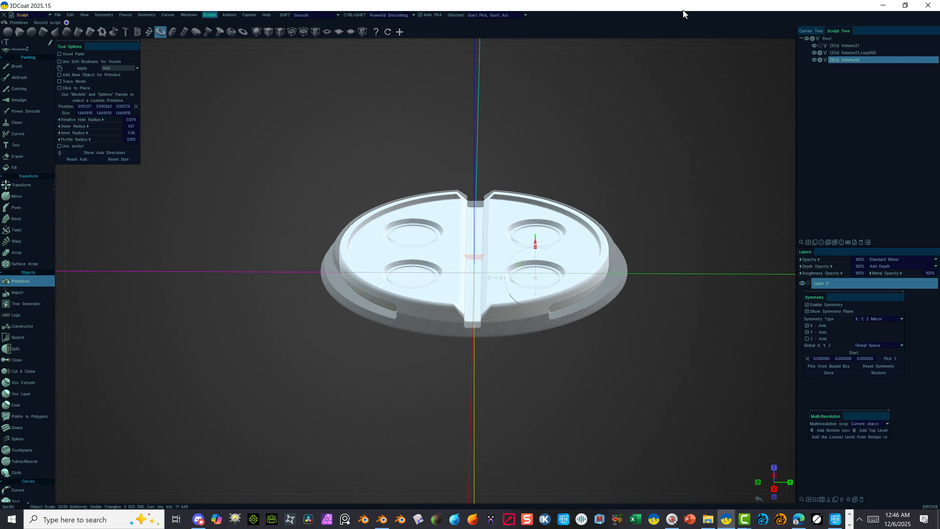
Hide a rectangular block at the centre of Volume21_copy000's channel with Vox Hide.
key("KP_7")
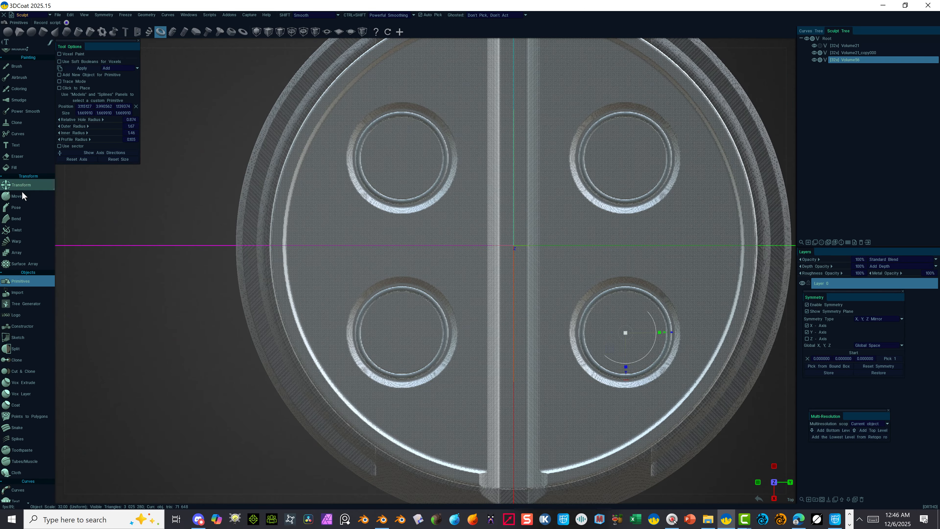
scroll(24, 161, "up", 2)
scroll(24, 161, "up", 5)
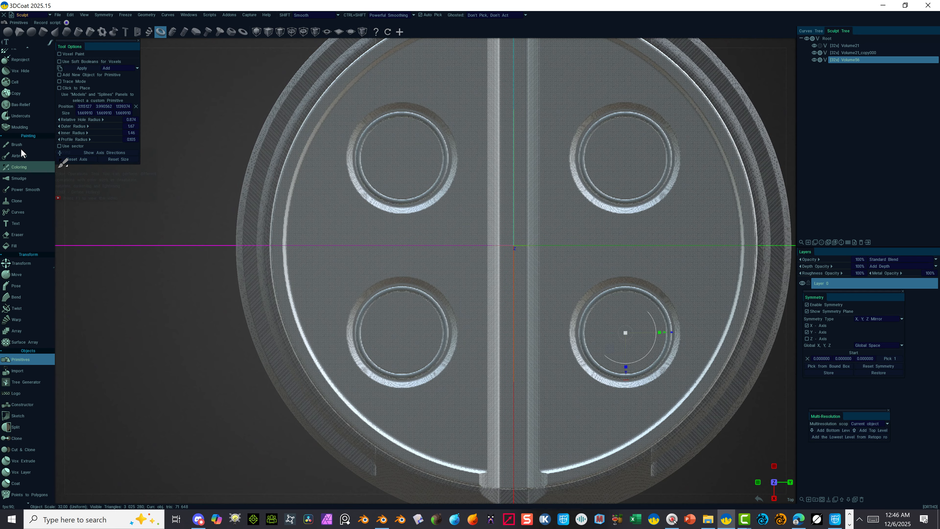
scroll(20, 149, "up", 3)
left_click(20, 185)
left_click(858, 53)
left_click_drag(496, 256, 524, 231, "alt")
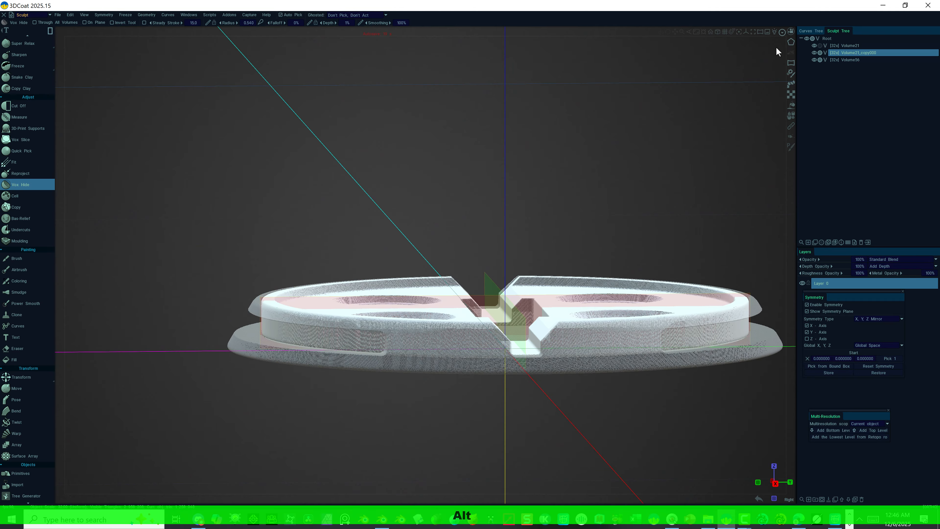
Try to restore the lower part of the hidden centre block from the front view with an inverted Vox Hide selection.
left_click(788, 33)
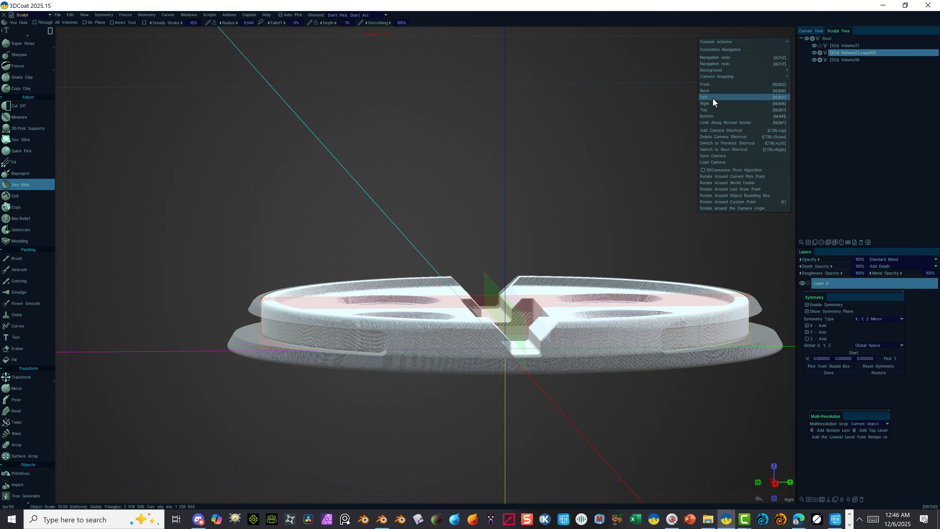
left_click(712, 85)
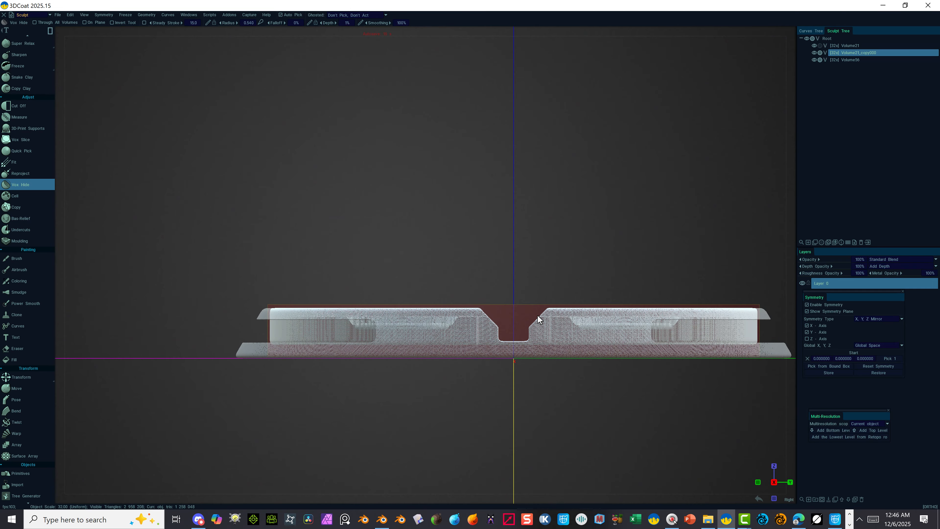
key("ctrl")
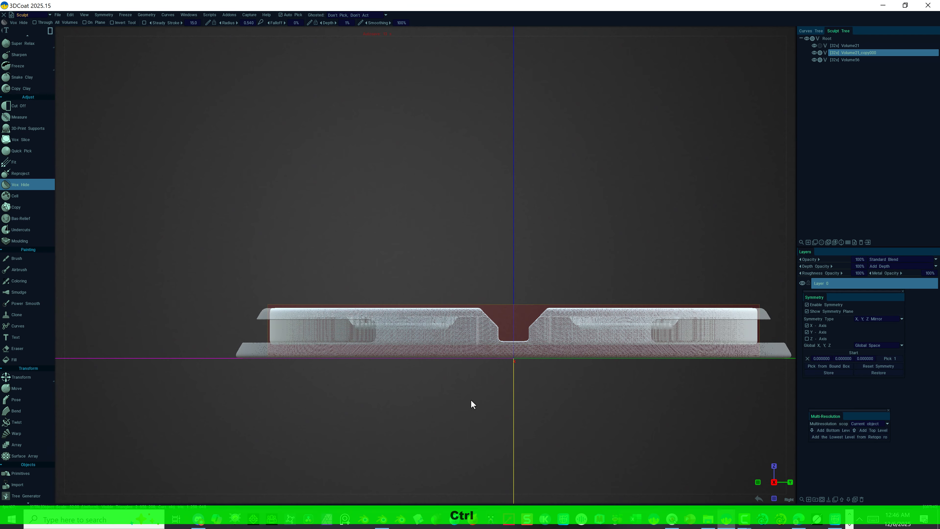
left_click_drag(458, 400, 564, 352, "ctrl")
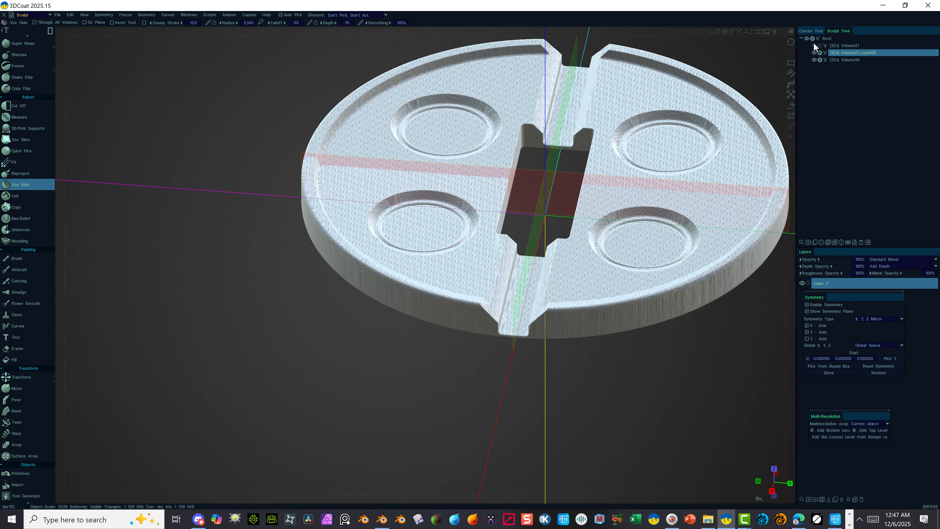
Show only Volume21_copy000 and restore the hidden block's bottom slab up to the channel floor from the front view.
left_click(814, 59)
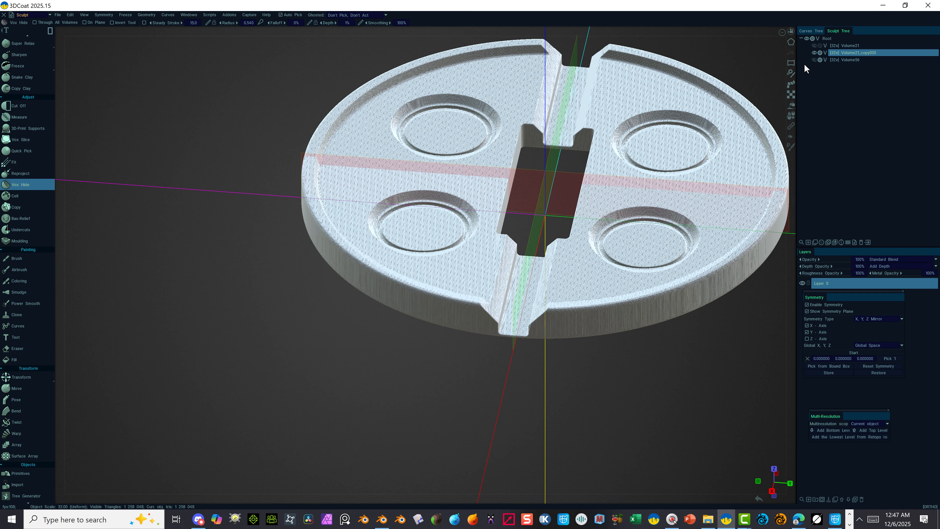
left_click(791, 31)
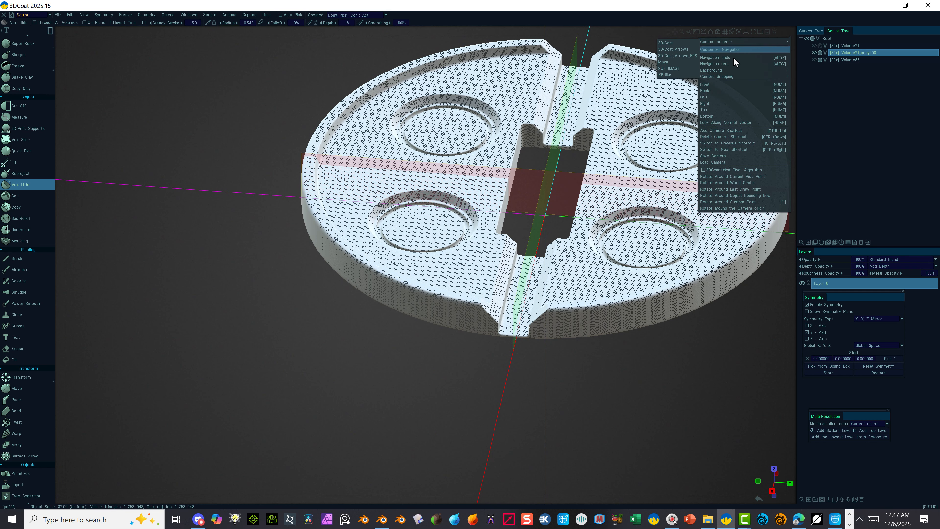
left_click(720, 86)
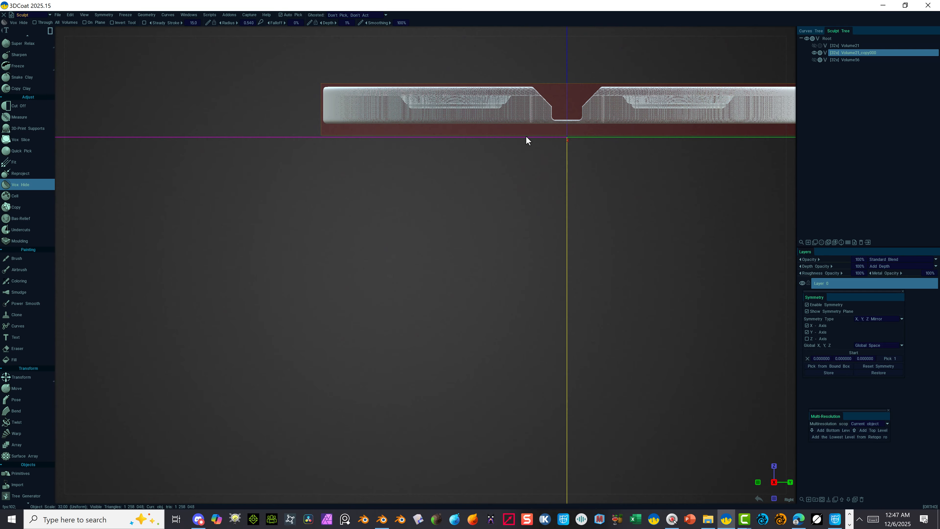
key("ctrl")
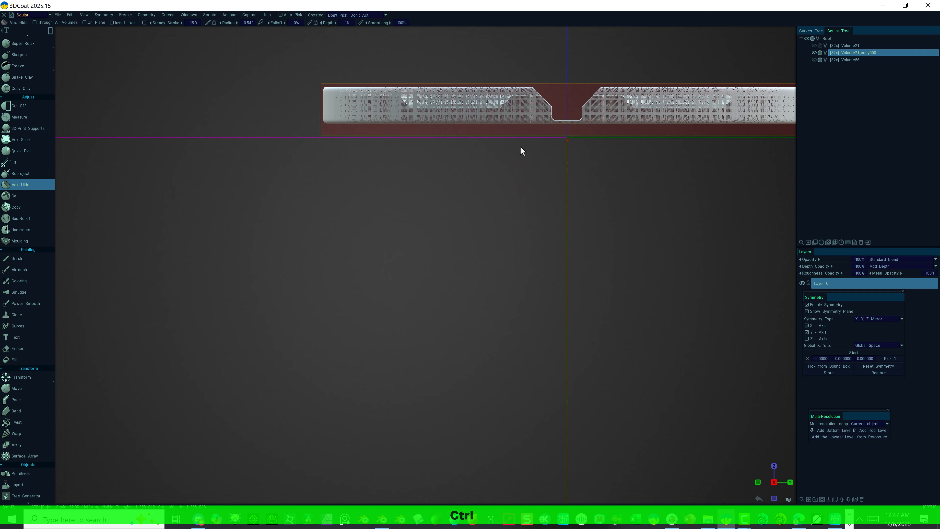
left_click_drag(508, 140, 609, 119, "ctrl")
left_click_drag(583, 164, 581, 194, "alt")
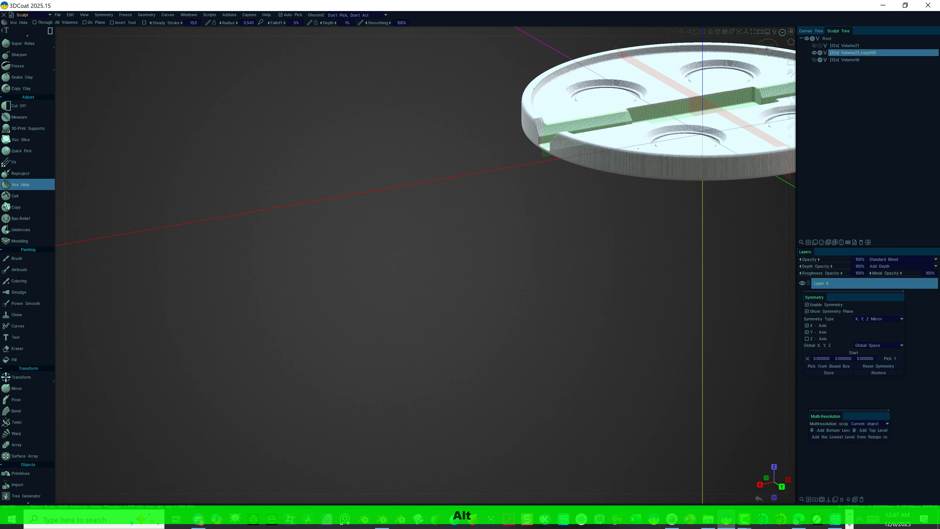
Set Vox Hide to the point-by-point polygon selection shape with the disc in back view, undoing the misplaced start.
left_click(785, 32)
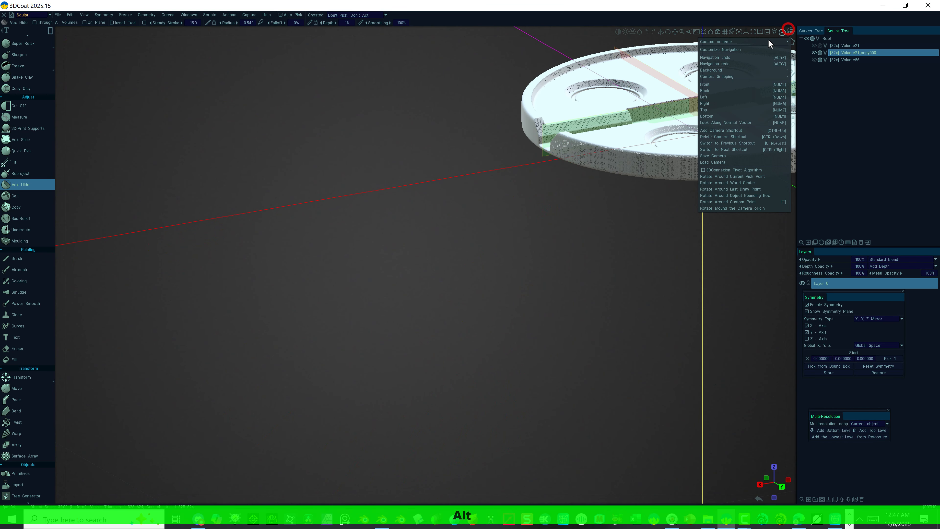
left_click(717, 91)
right_click_drag(605, 213, 654, 228, "alt")
left_click_drag(642, 228, 550, 247)
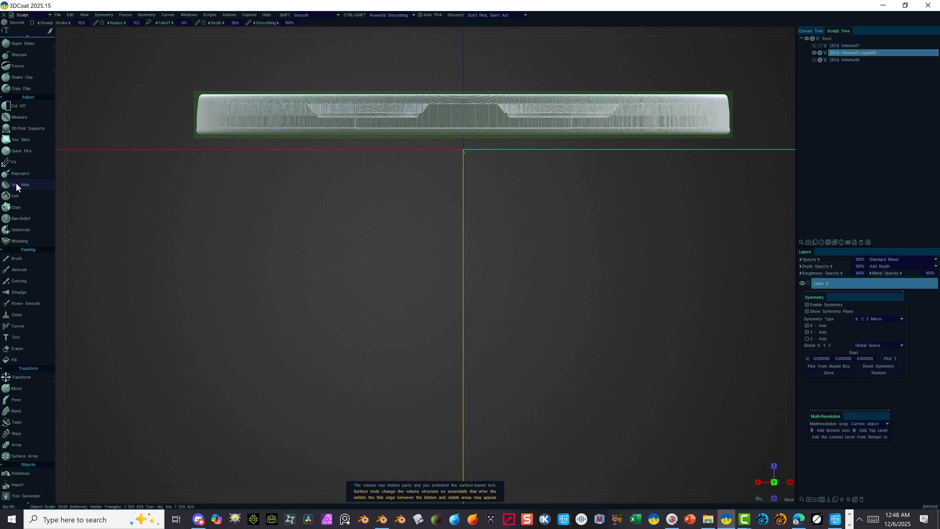
left_click(17, 185)
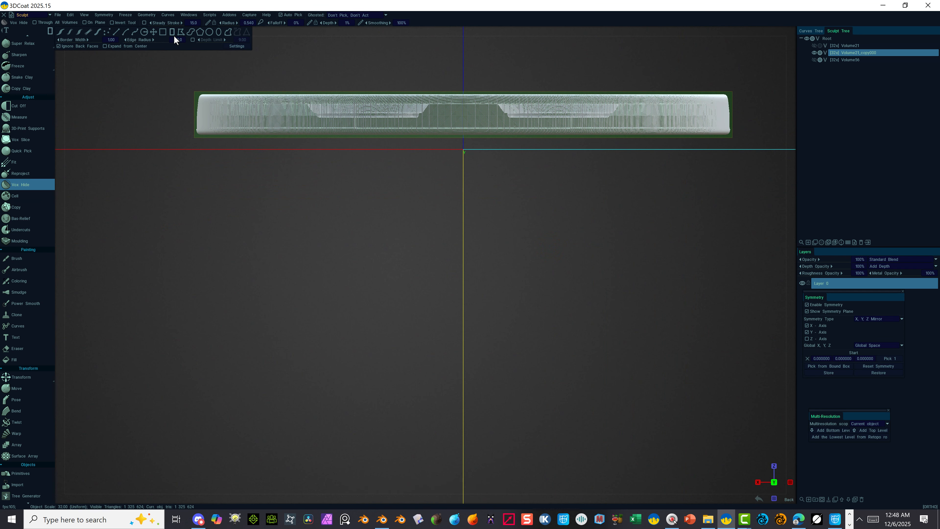
left_click(181, 32)
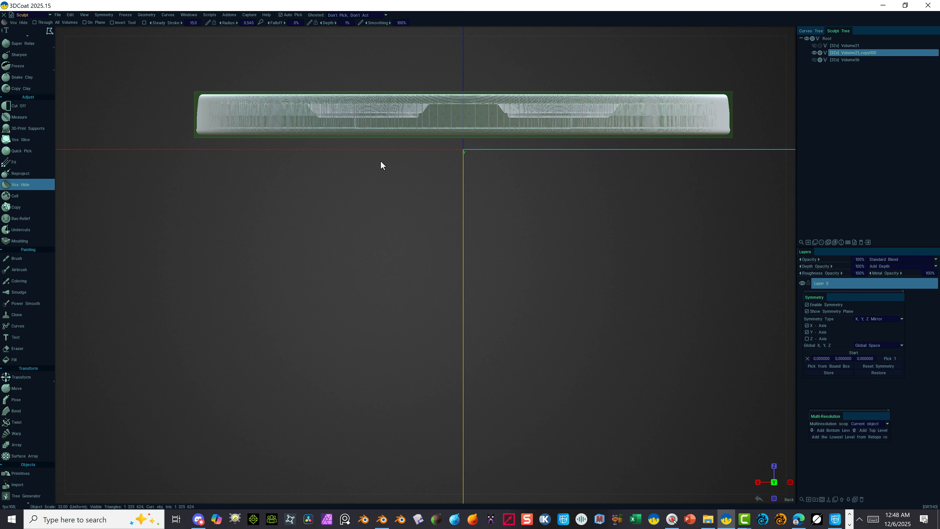
left_click(397, 165)
key("ctrl+z")
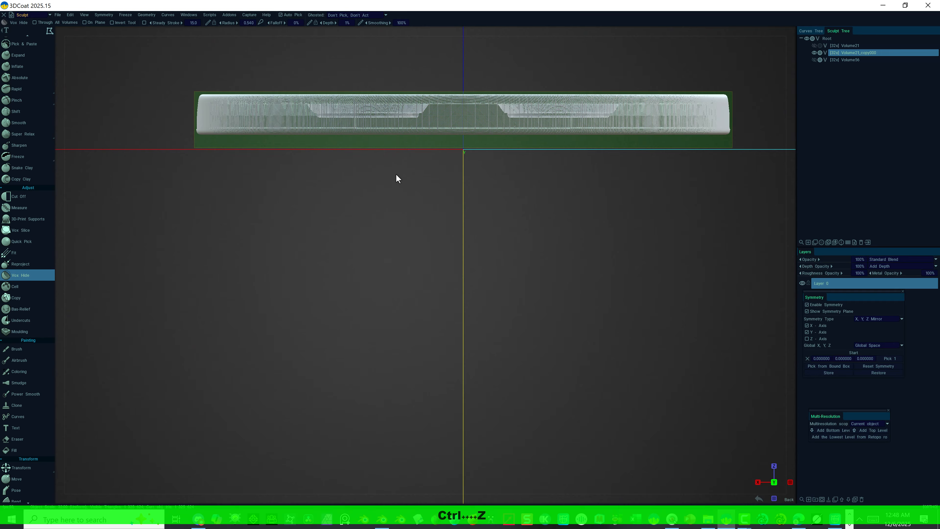
Hide a mirrored trapezoidal section under the middle of the disc with a closed polygon selection in Vox Hide.
left_click(386, 169)
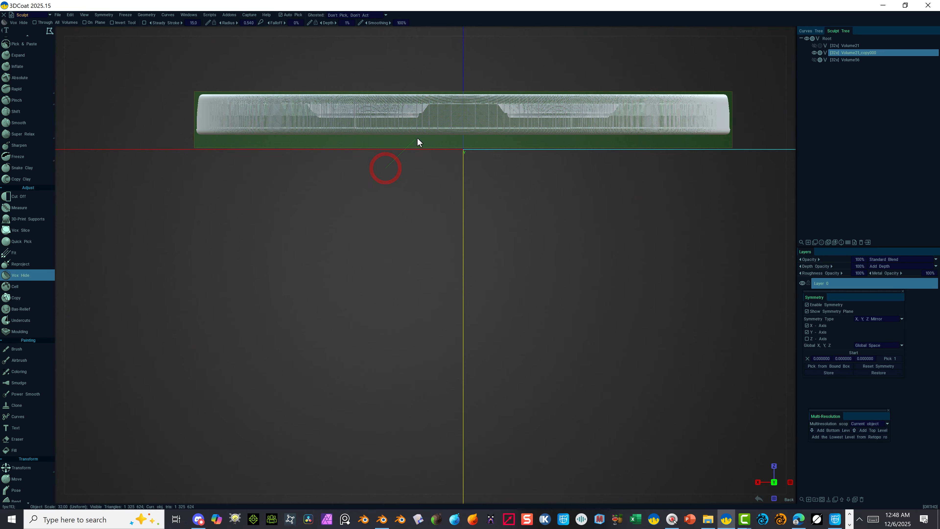
left_click(431, 117)
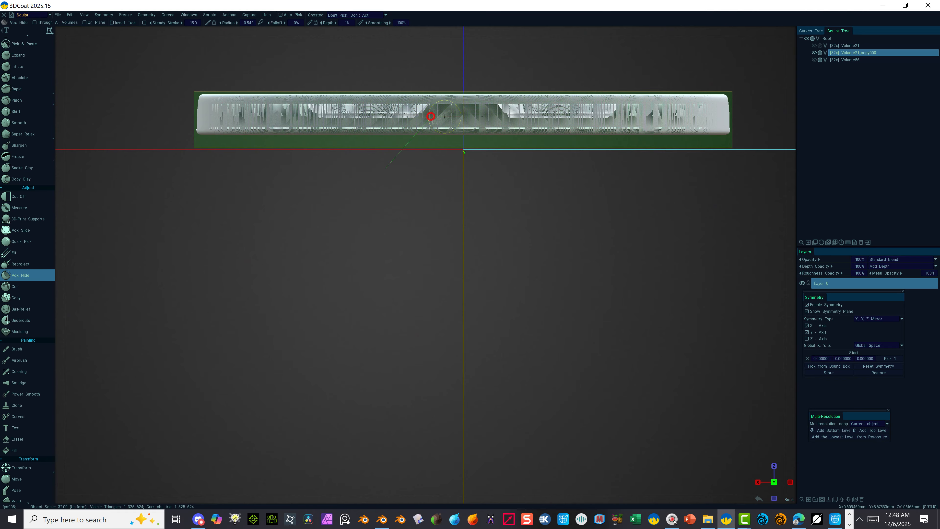
left_click(466, 118)
left_click(464, 185)
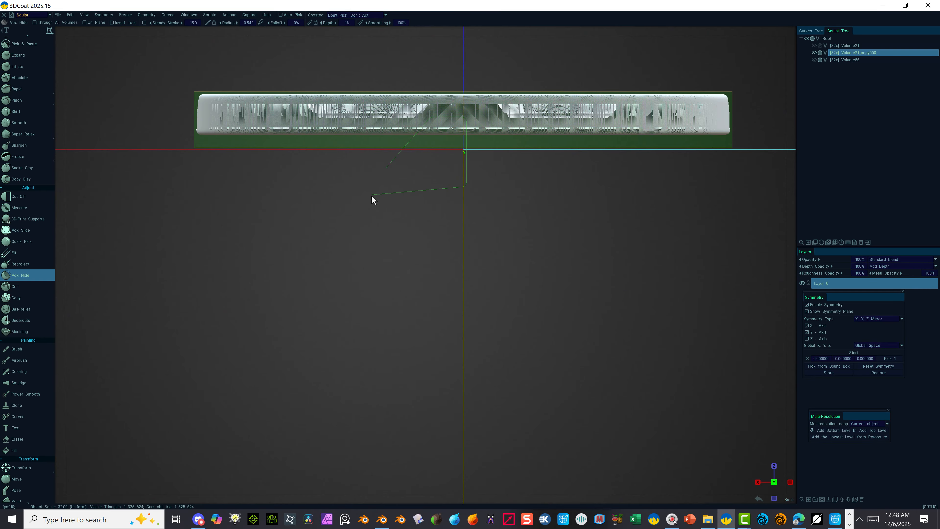
left_click(386, 168)
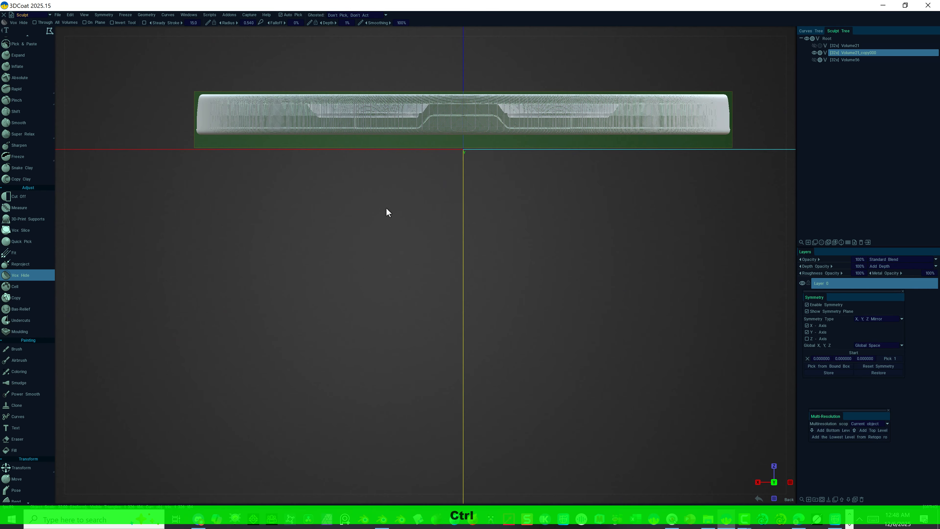
Show the base disc and ring volumes again, and inspect the assembled decal and the edited volume's available commands.
left_click_drag(386, 213, 516, 227, "alt")
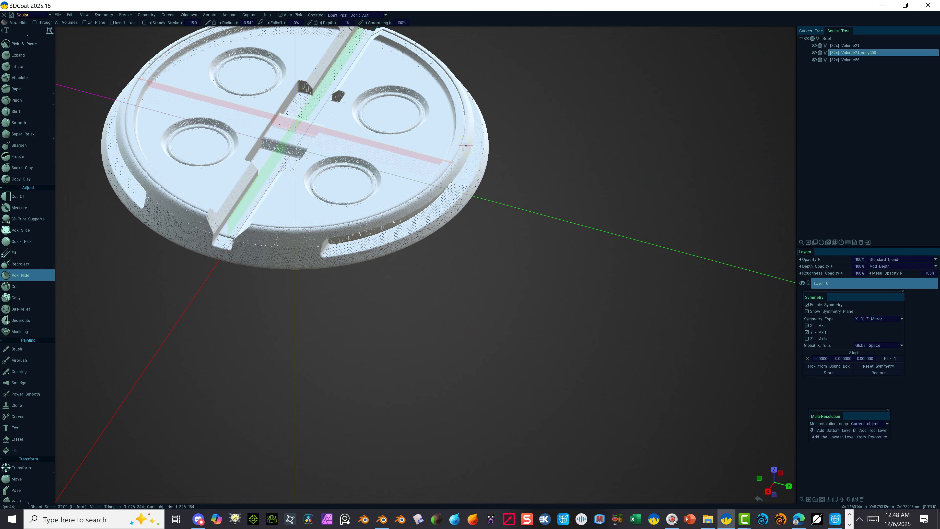
scroll(320, 173, "up", 4)
left_click_drag(294, 377, 251, 348, "alt")
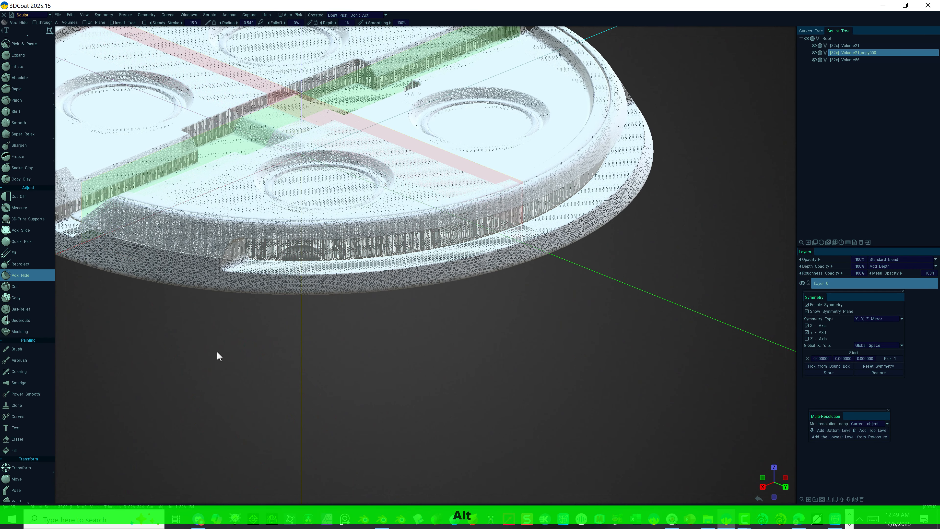
right_click_drag(271, 309, 252, 301, "alt")
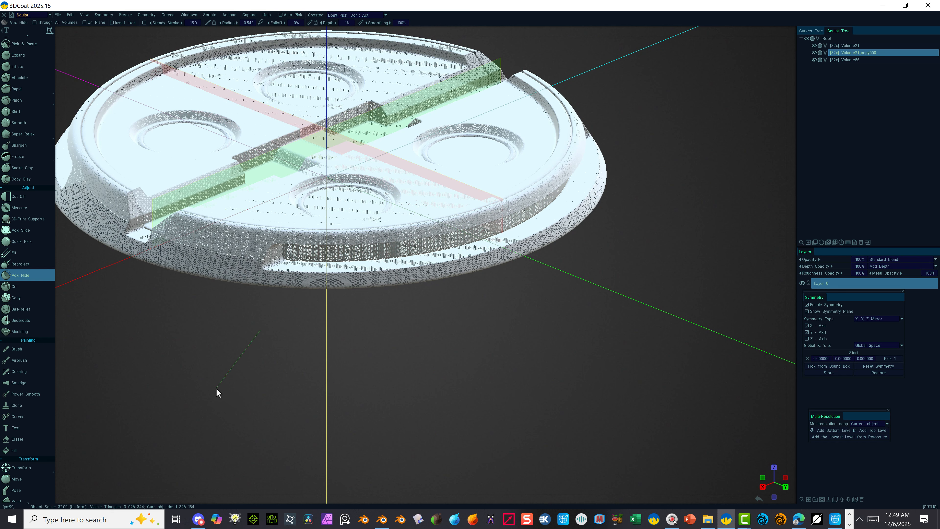
key("Escape")
right_click(856, 51)
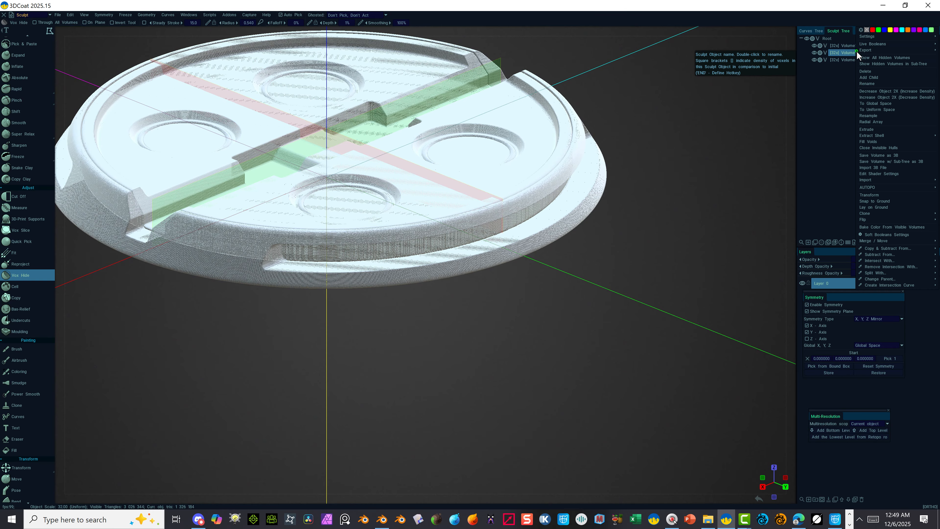
mouse_move(880, 186)
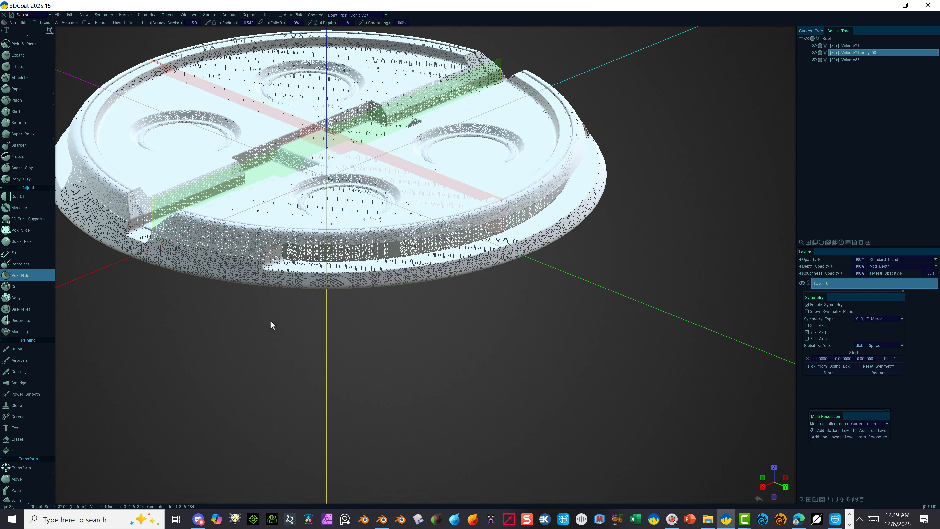
Resample Volume21_copy000 at its current poly count with Good resampling quality.
right_click_drag(270, 321, 302, 363)
mouse_move(22, 468)
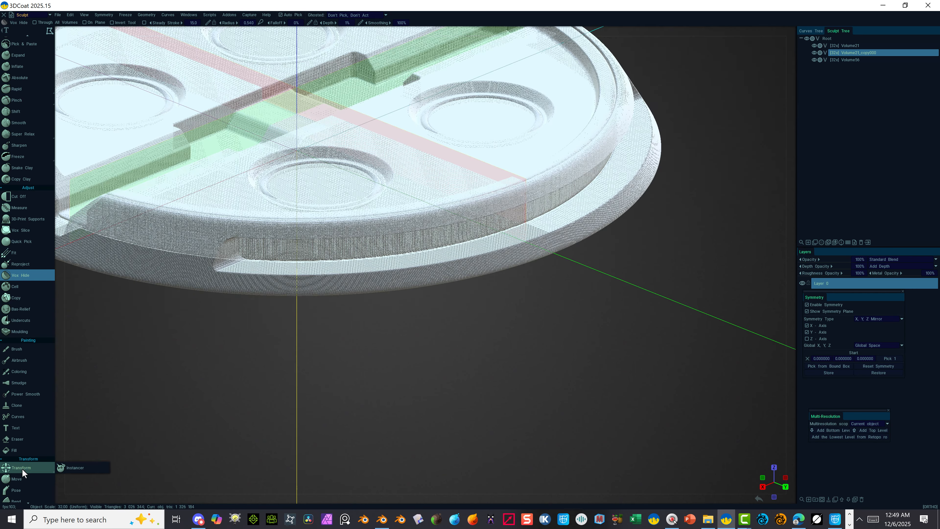
key("space")
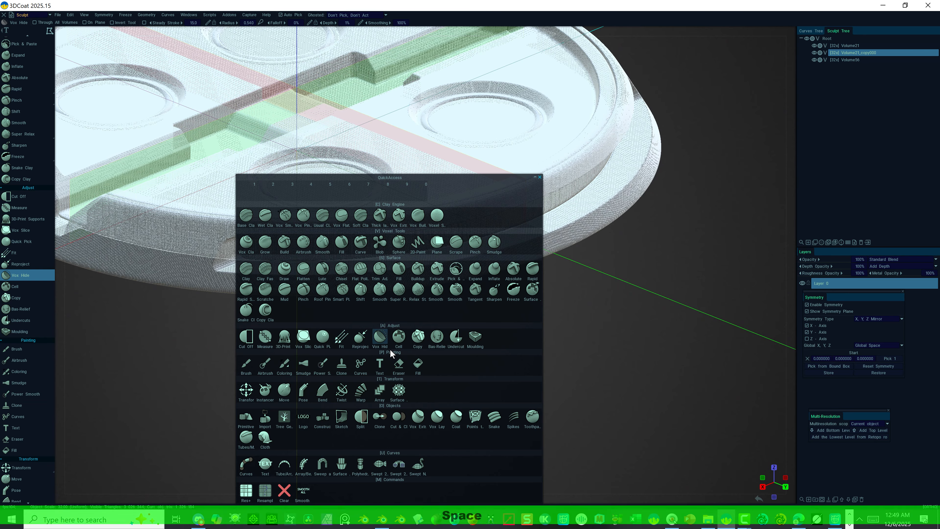
left_click(264, 491)
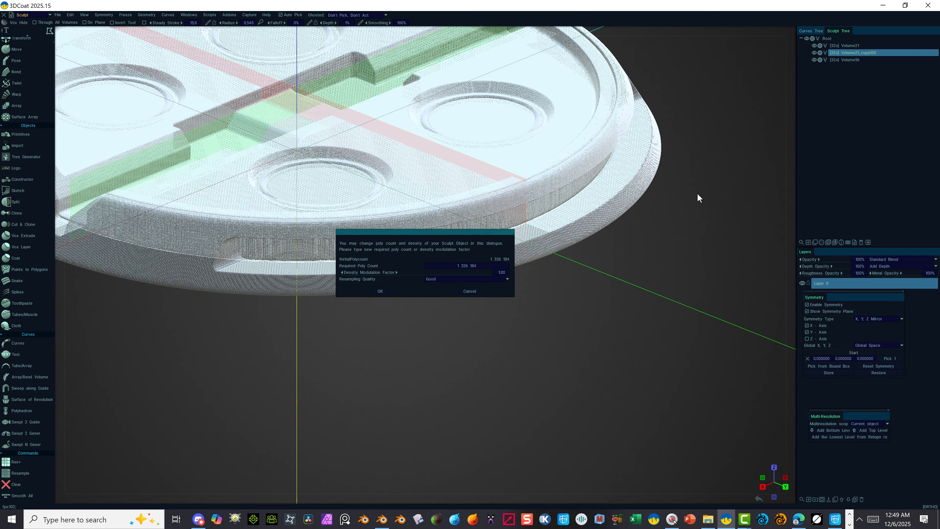
left_click(380, 290)
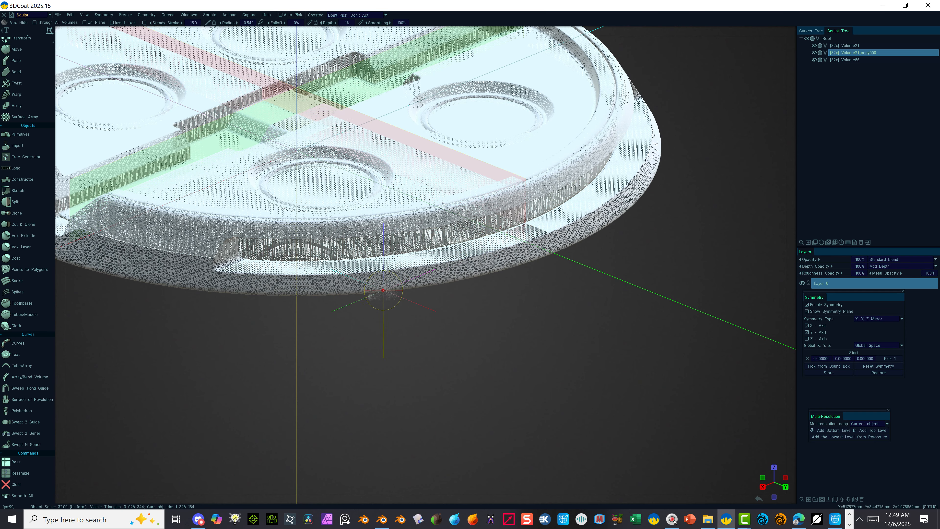
Resample Volume36 to a required poly count of 120,000 with Good quality.
left_click(847, 60)
left_click(20, 473)
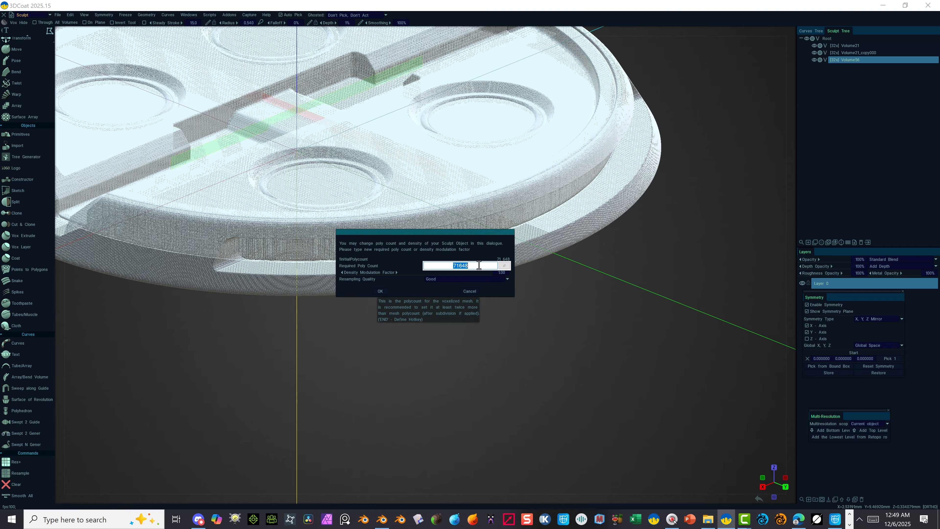
type("1")
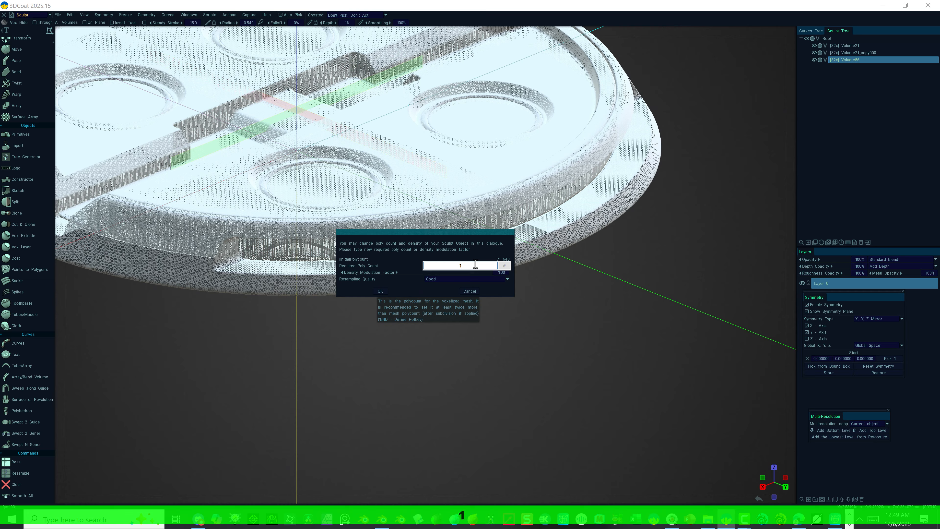
type("20000")
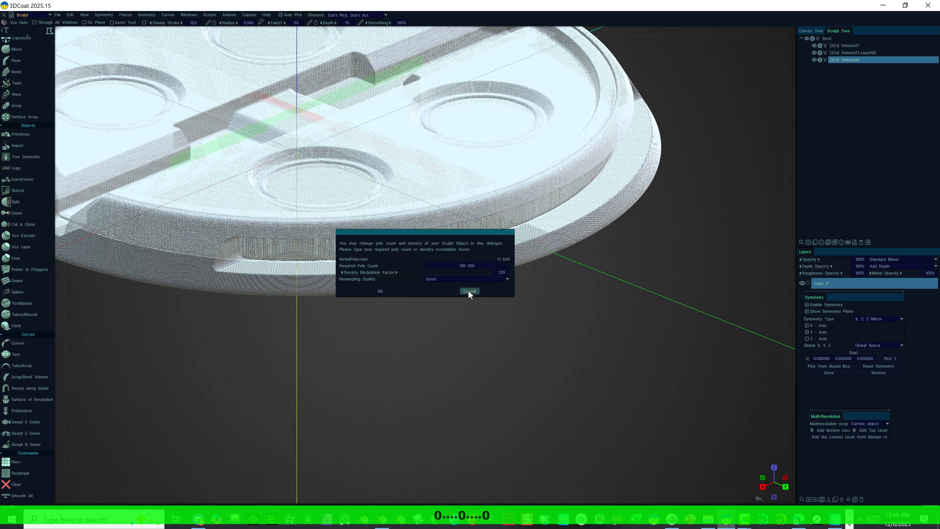
left_click(382, 291)
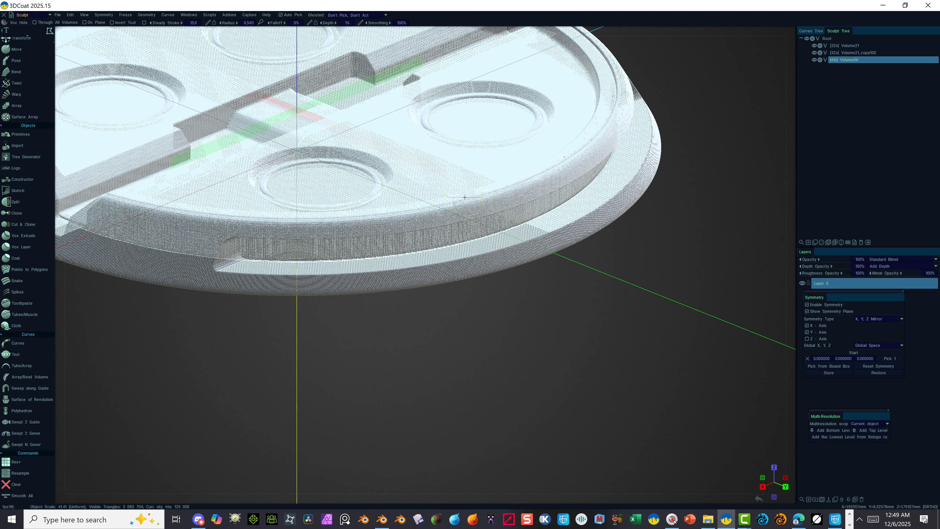
Resample Volume21 at its current poly count with Good resampling quality.
left_click(849, 46)
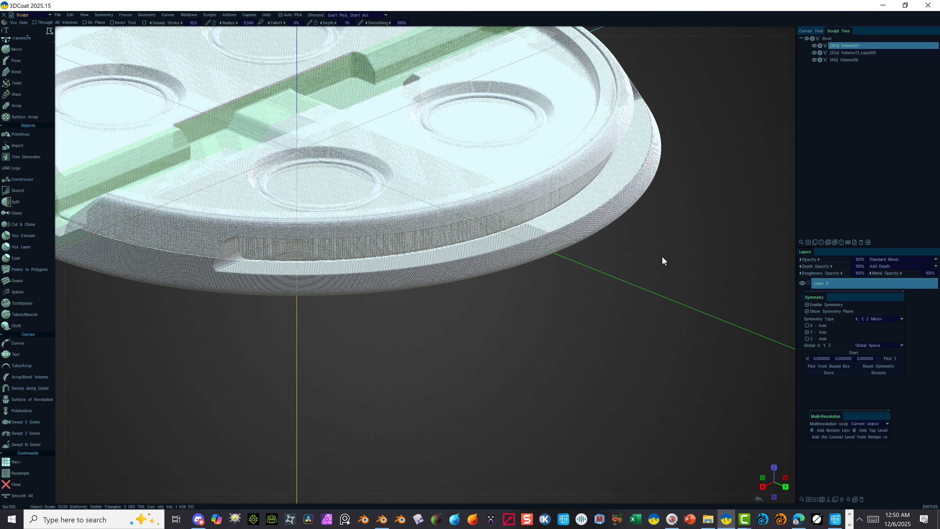
key("space")
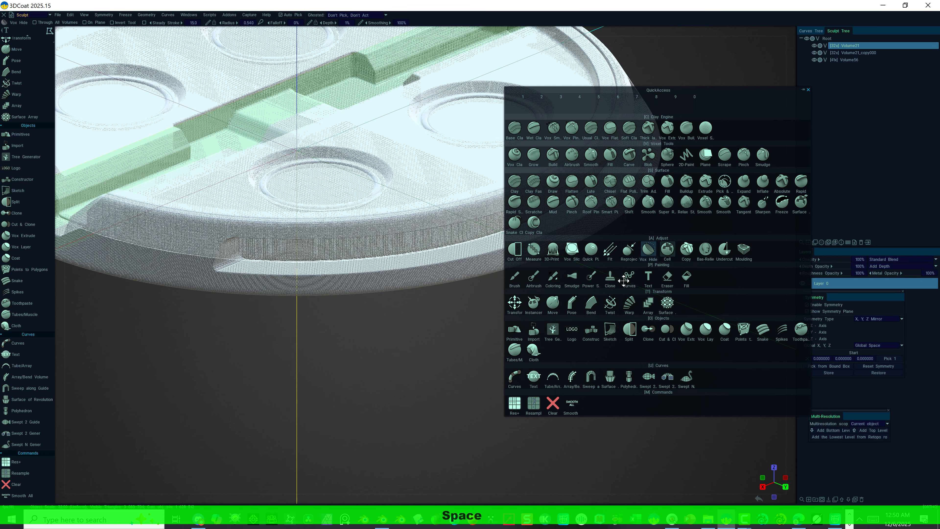
left_click(534, 403)
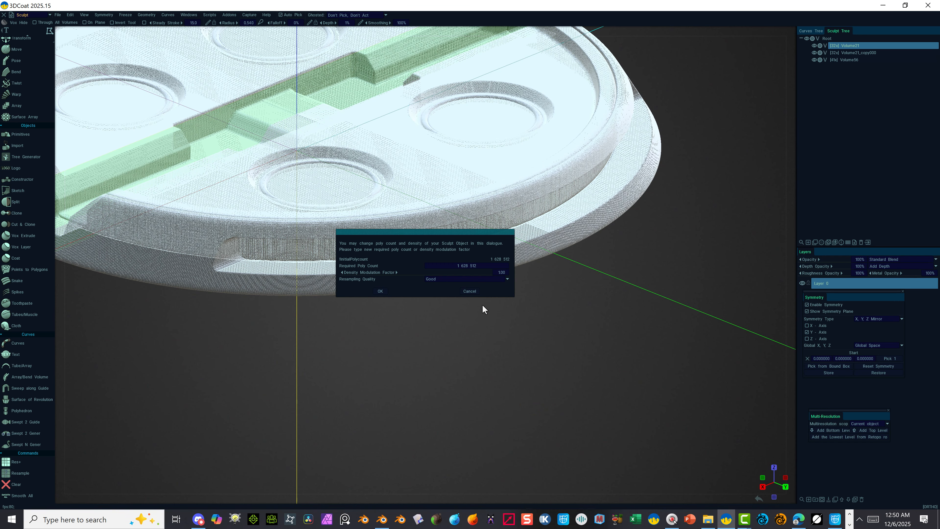
left_click(382, 291)
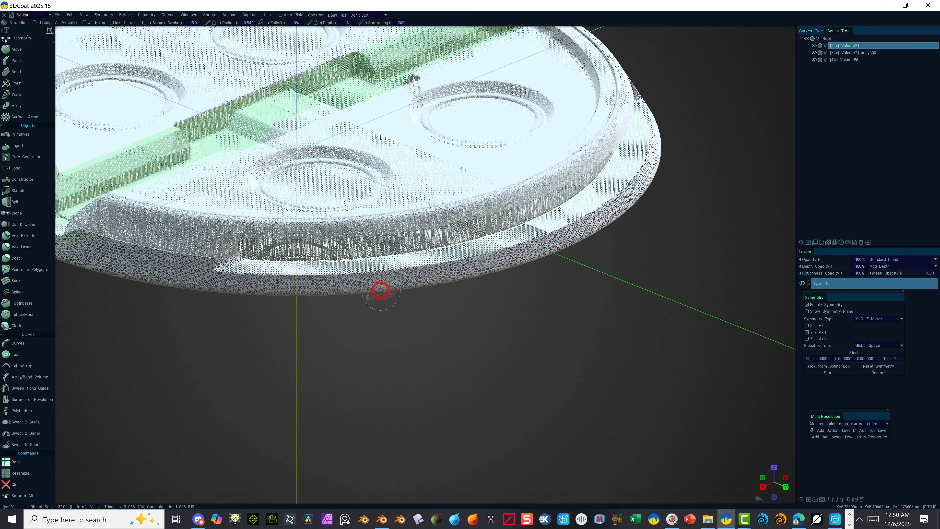
scroll(431, 384, "down", 6)
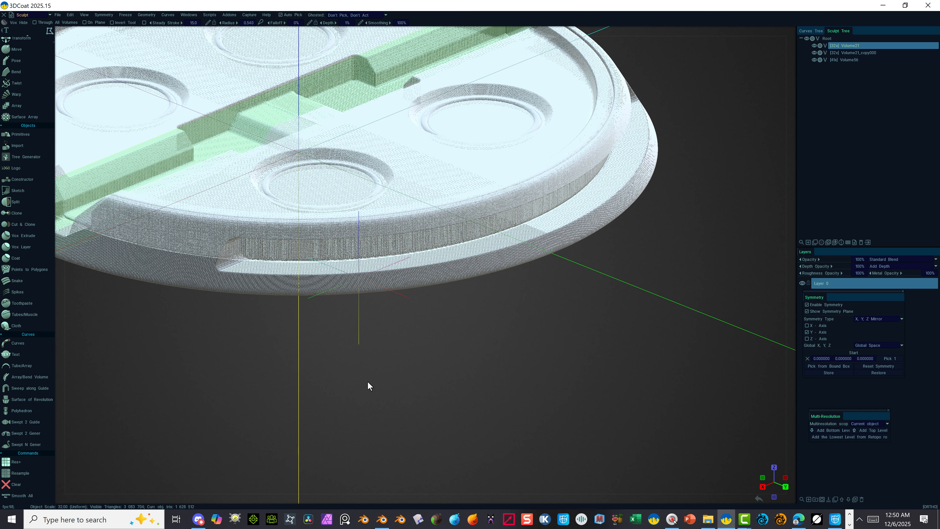
Hide Volume36 and apply Smooth All to Volume21_copy000 with a smoothing degree of 10.
left_click(858, 60)
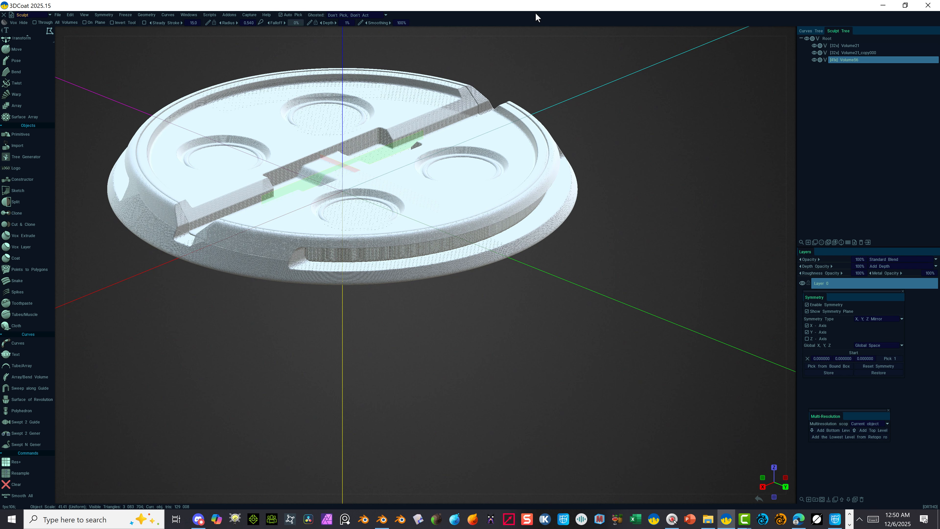
left_click(815, 60)
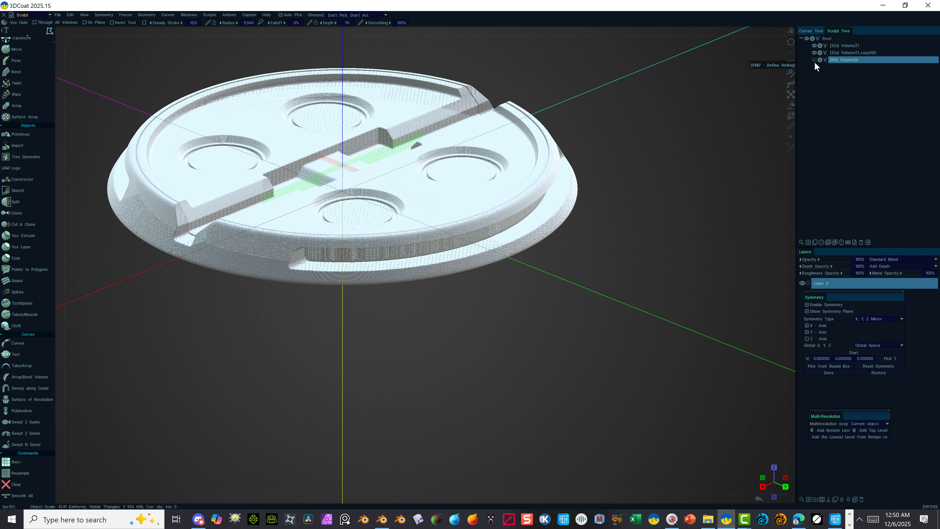
left_click(819, 60)
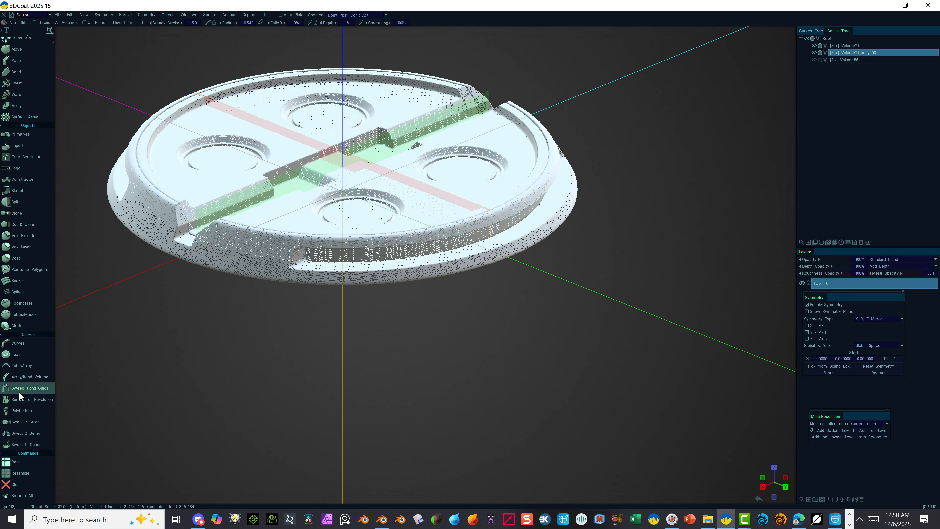
left_click(30, 496)
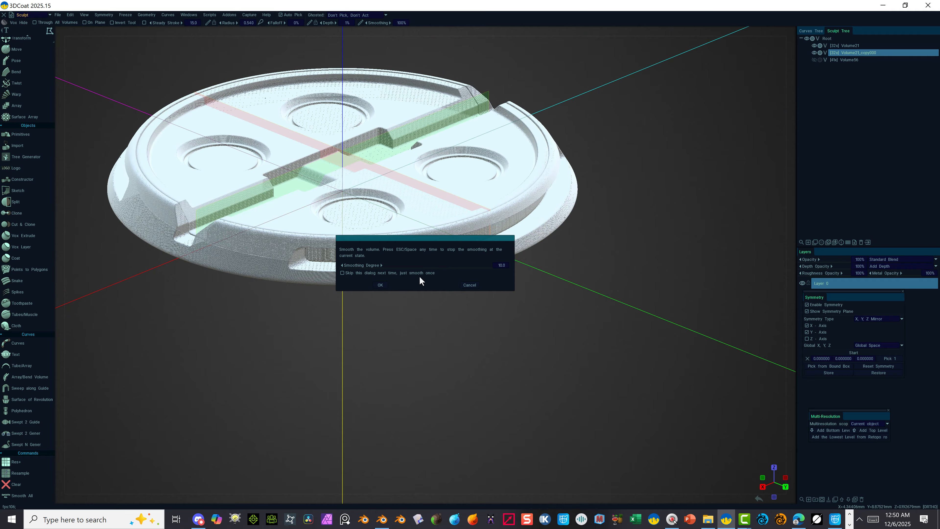
left_click(381, 285)
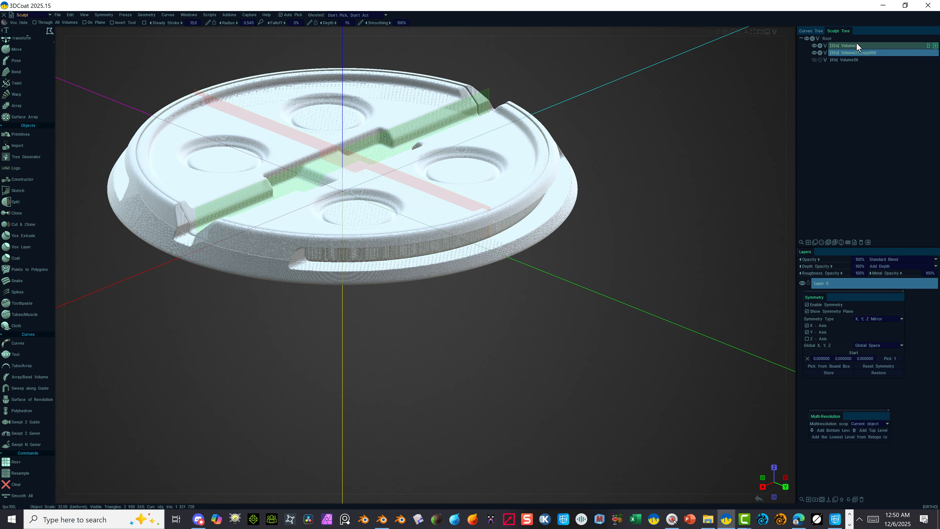
Apply Smooth All to Volume21 with a smoothing degree of 10, and show Volume36 again.
left_click(854, 47)
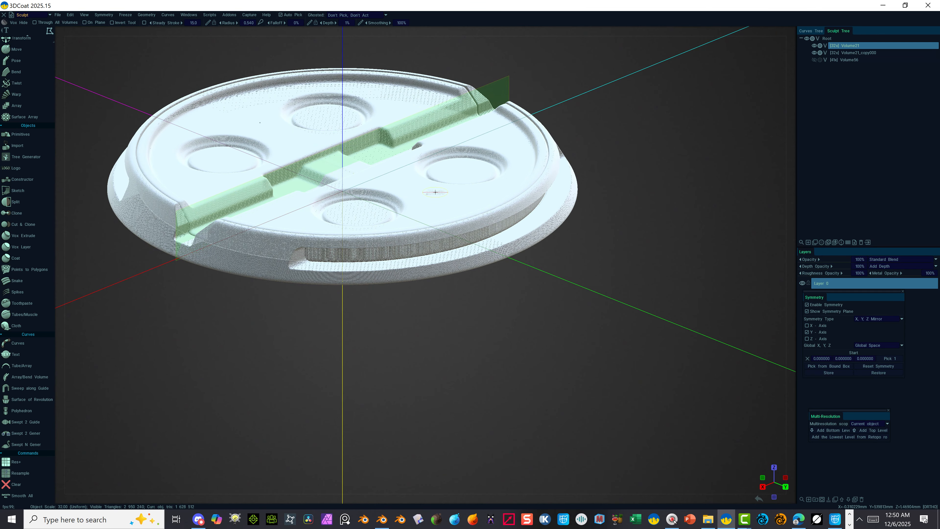
key("space")
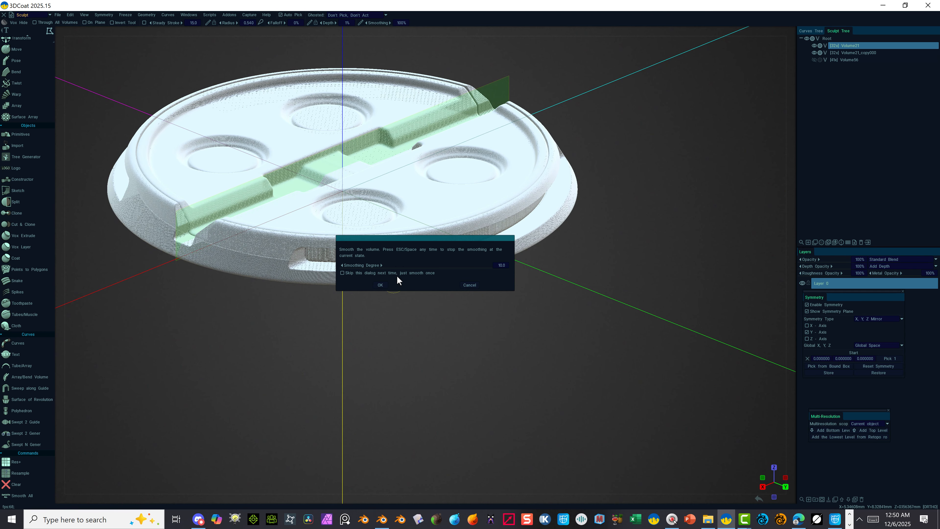
left_click(338, 348)
left_click(380, 285)
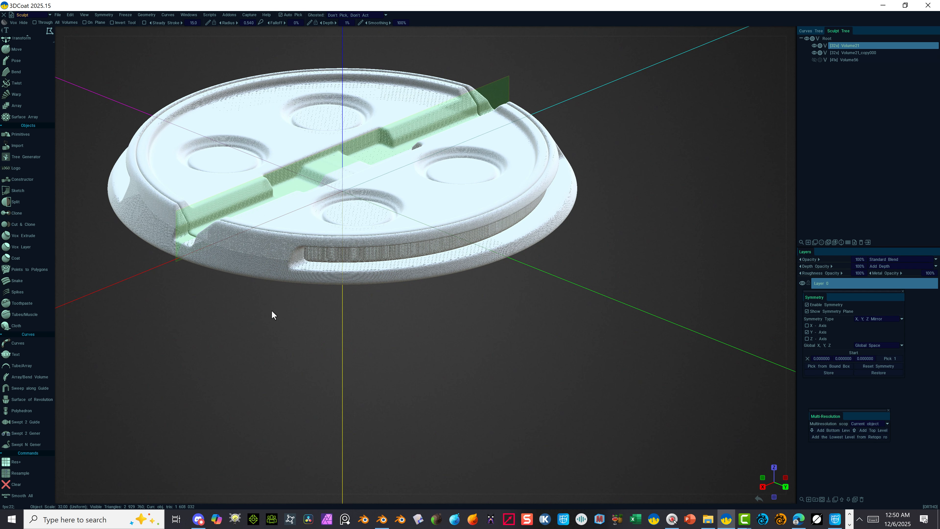
mouse_move(280, 336)
left_mouse_down("alt")
mouse_move(267, 334)
mouse_move(282, 333)
mouse_move(294, 351)
mouse_move(268, 344)
left_mouse_up("alt")
right_click_drag(269, 344, 336, 336, "alt")
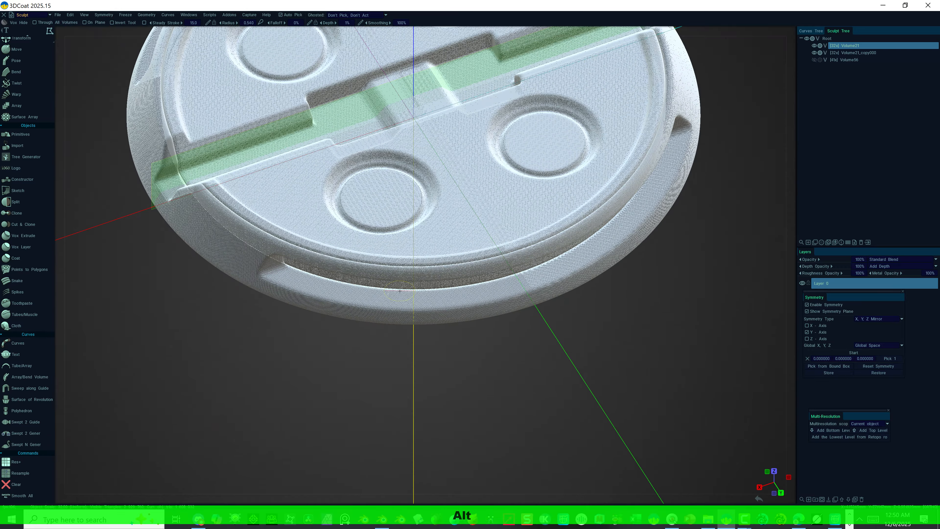
left_click(814, 60)
right_click_drag(387, 375, 283, 365, "alt")
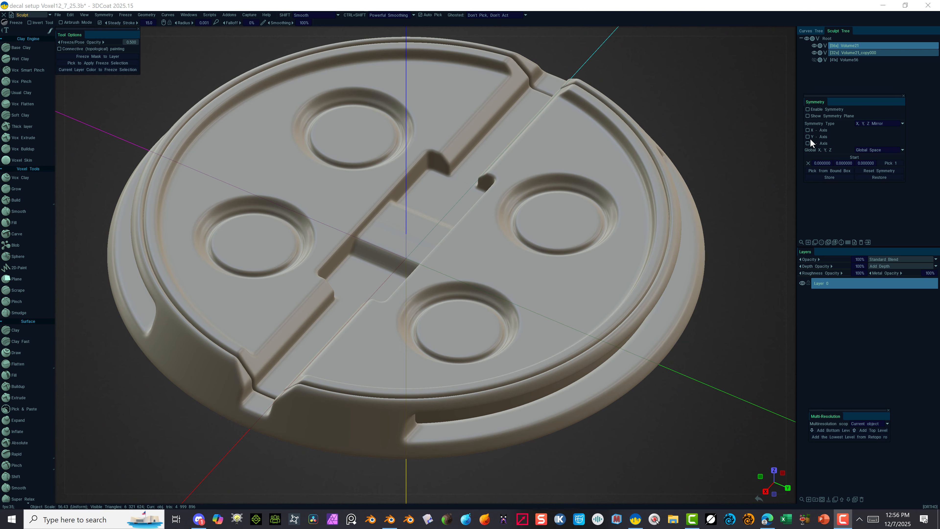
Auto-retopologize the selected Volume21 and Volume21_copy000 with AUTOPO at 120K polygons, best quality and Capture Details set to 75%.
right_click(887, 53)
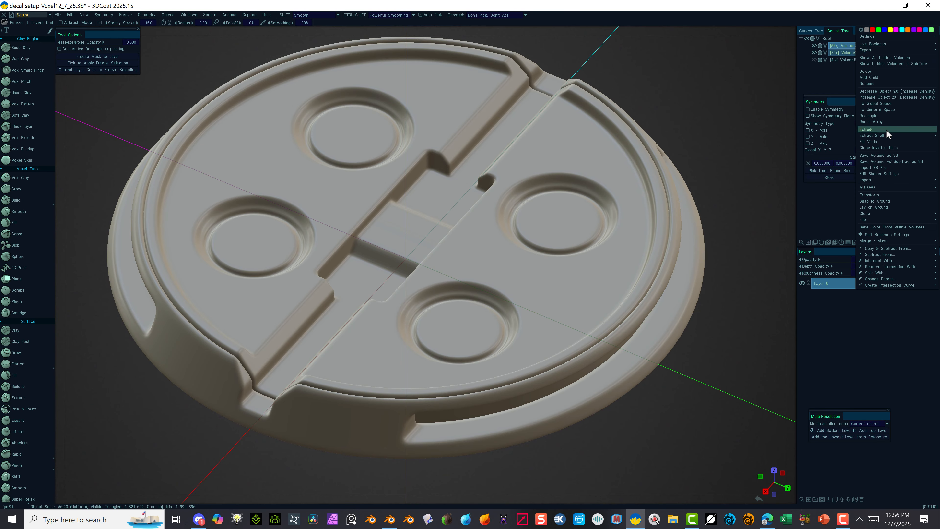
mouse_move(885, 184)
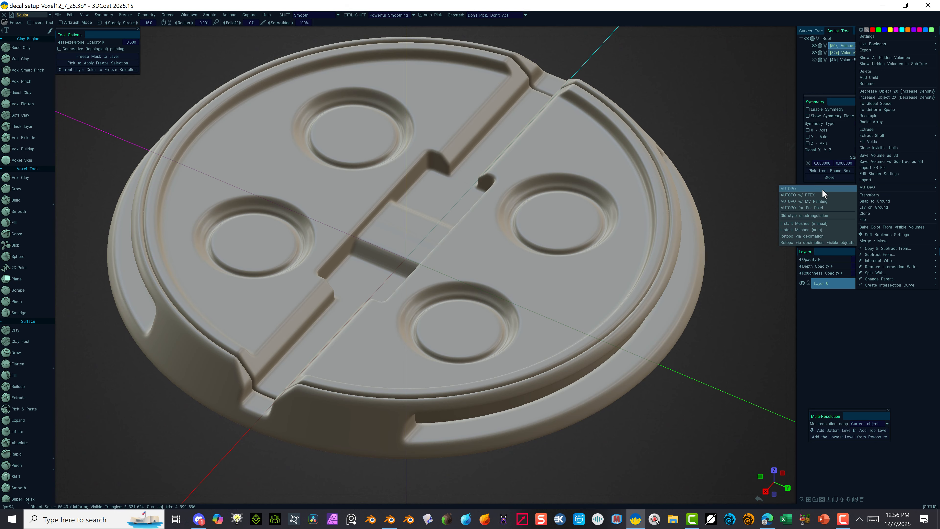
left_click(820, 188)
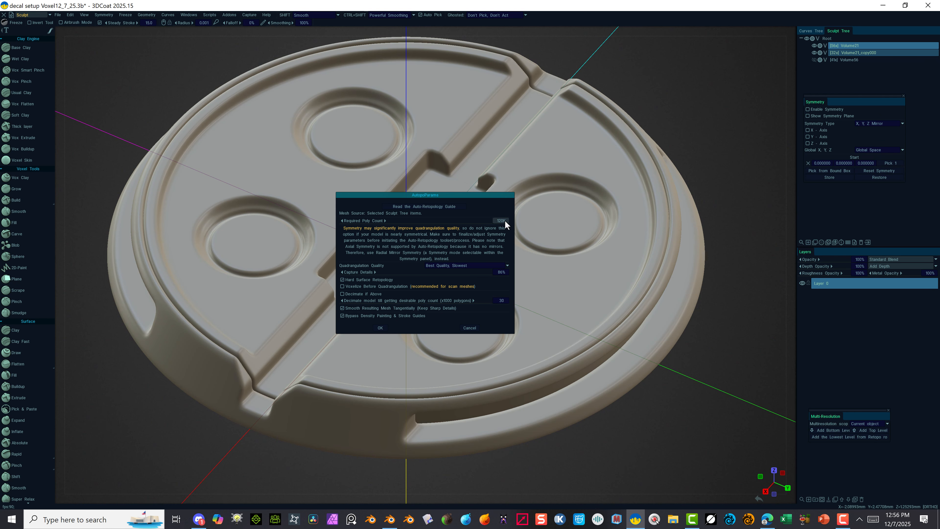
left_click(503, 273)
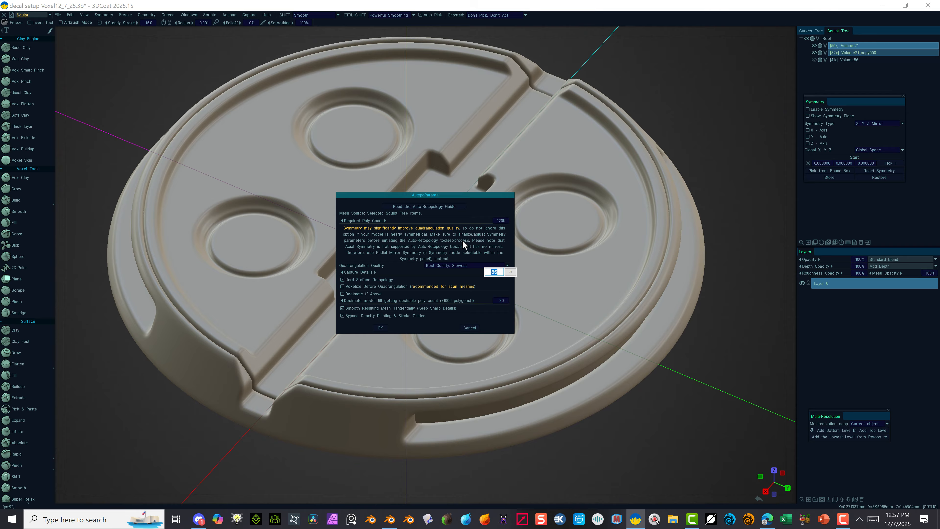
type("75")
left_click(510, 272)
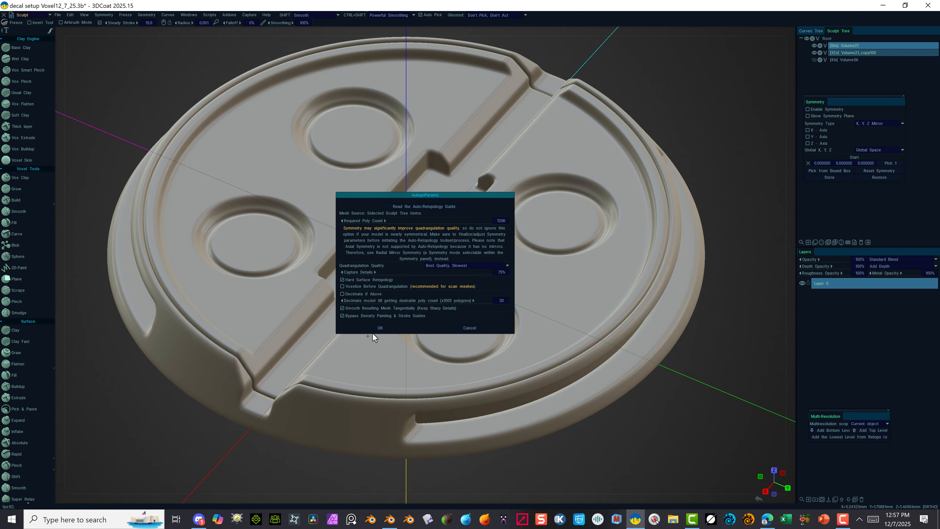
left_click(380, 327)
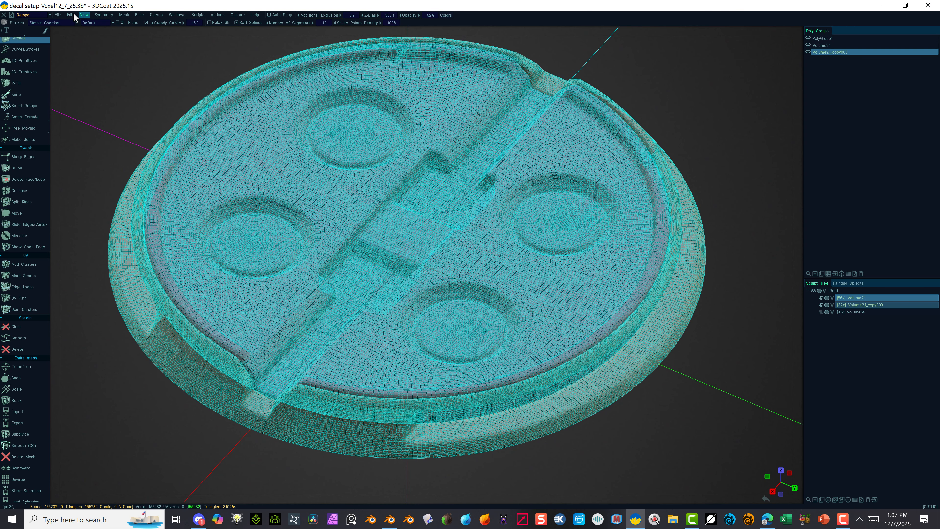
Export the retopologized poly object to the Desktop in OBJ format, using the existing file name Decal 4.obj.
left_click(56, 15)
mouse_move(129, 105)
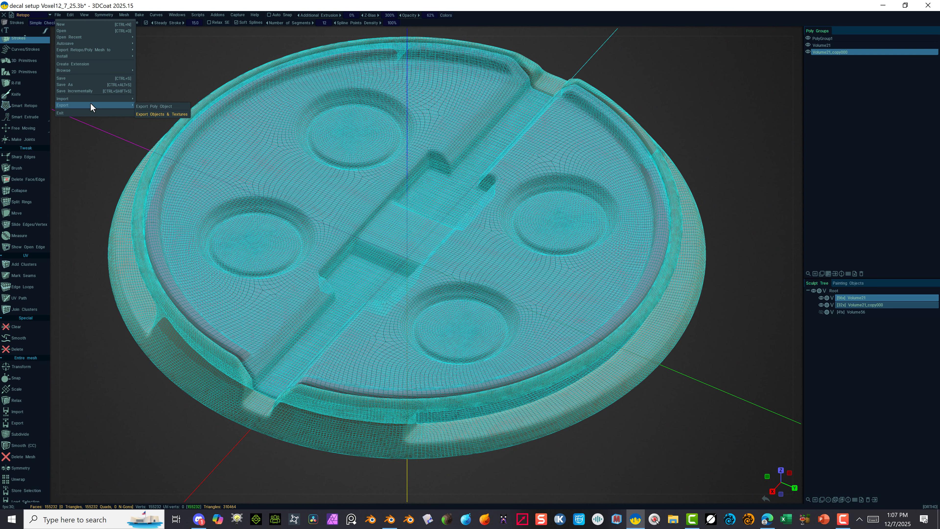
left_click(160, 106)
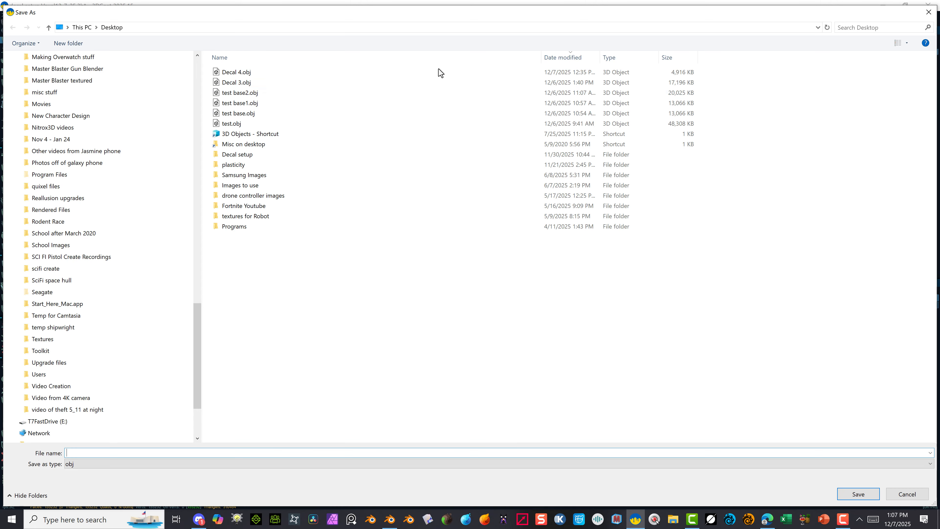
left_click(253, 72)
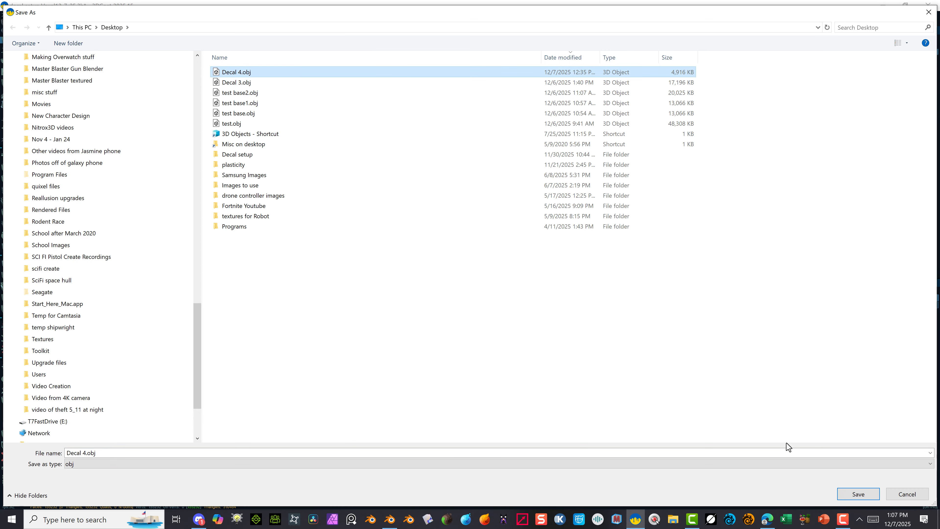
left_click(847, 496)
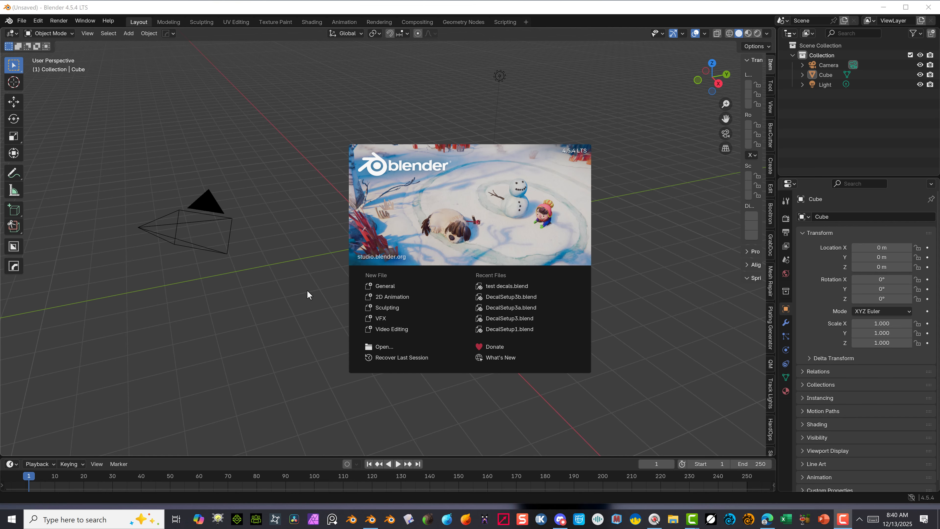
Dismiss the splash screen, begin a Wavefront OBJ import and choose Decal 4.obj from the Desktop.
left_click(301, 305)
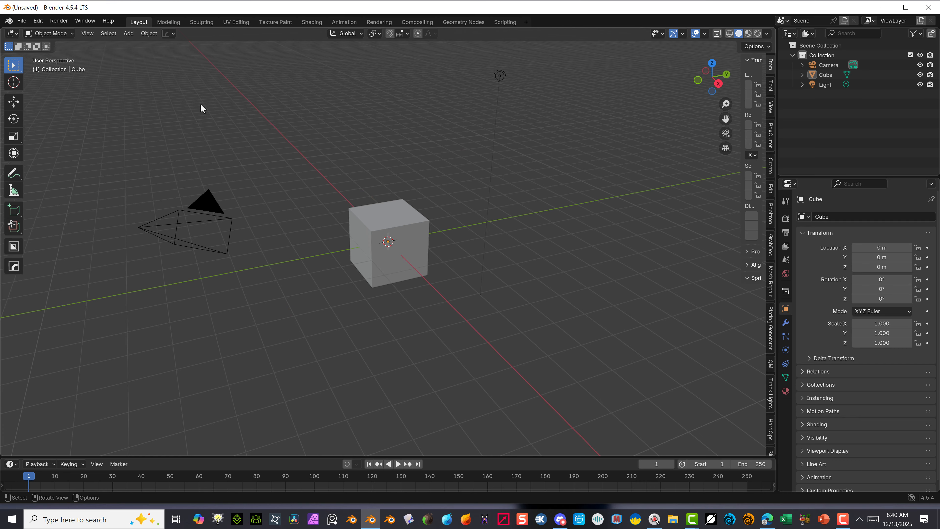
left_click(21, 20)
mouse_move(58, 160)
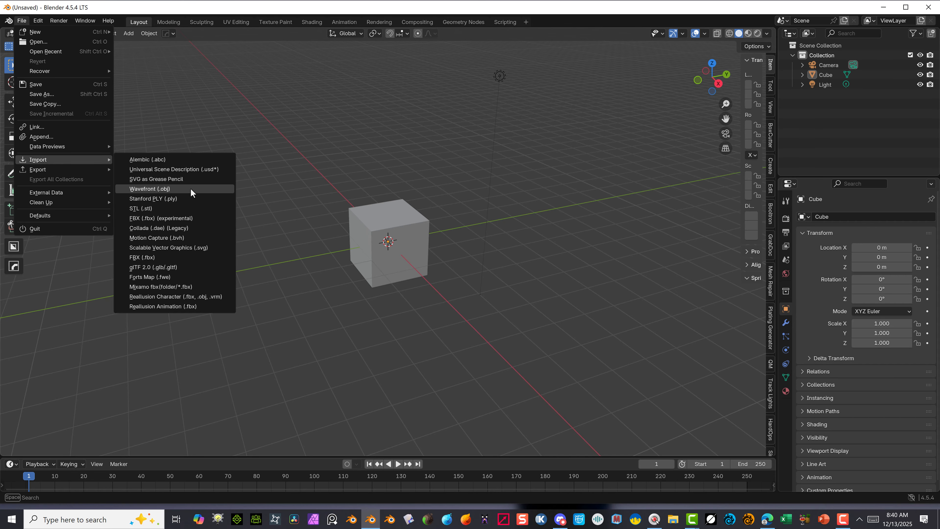
left_click(190, 188)
left_click(219, 184)
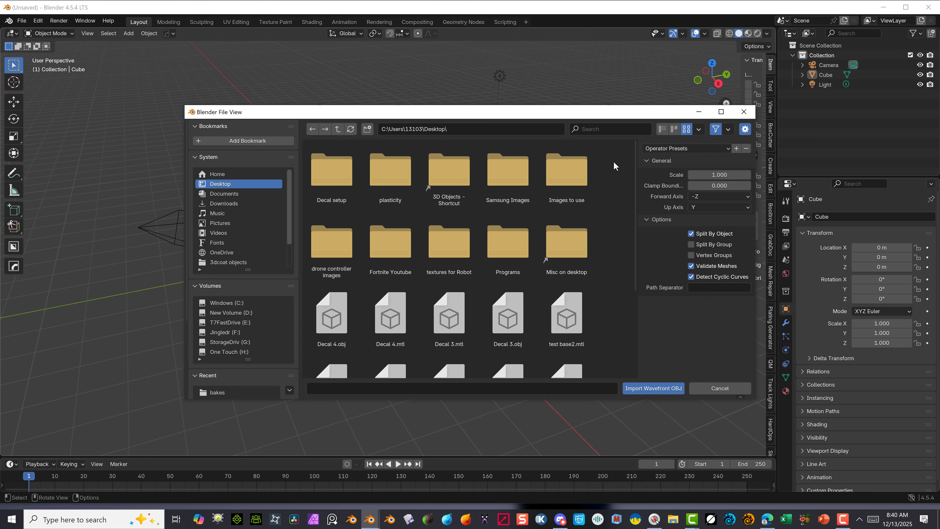
scroll(620, 175, "down", 3)
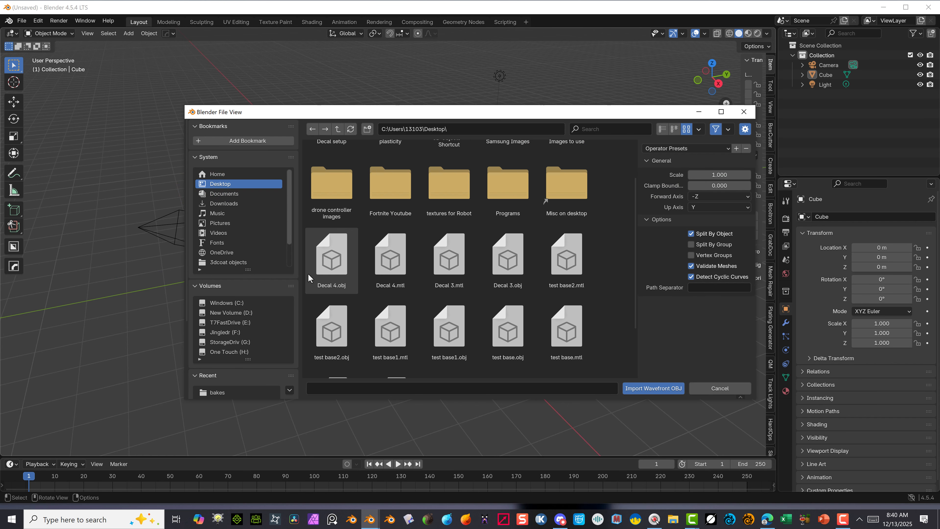
left_click(324, 262)
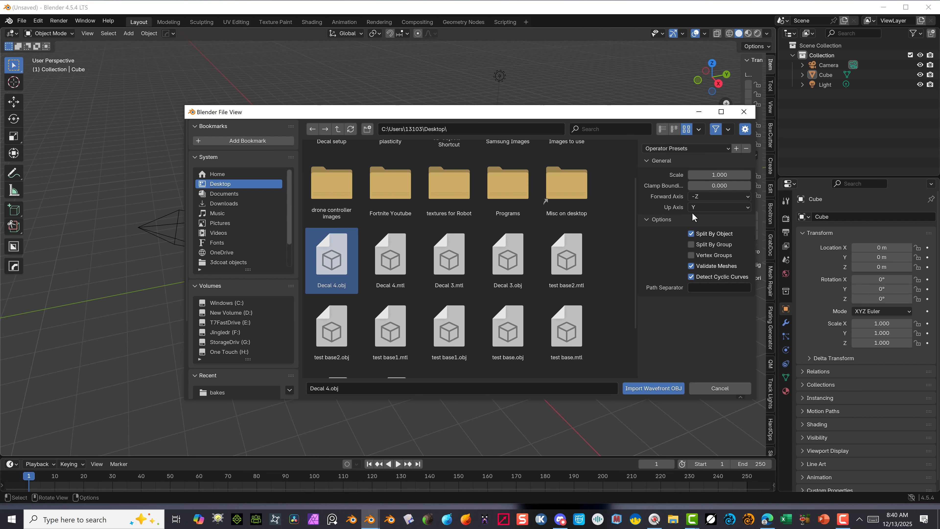
Set the import's Up Axis to Z and scale to 0.1, and import Decal 4.obj.
left_click(699, 209)
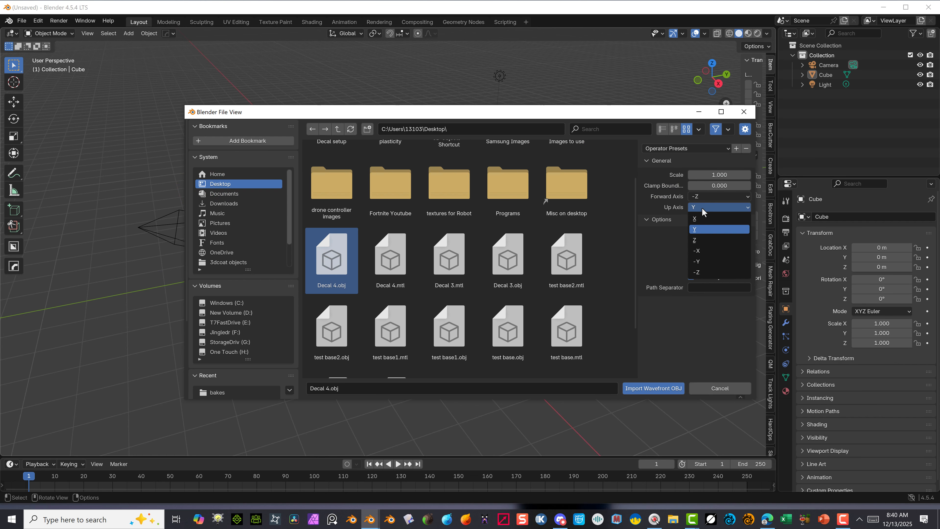
left_click(701, 241)
left_click(721, 175)
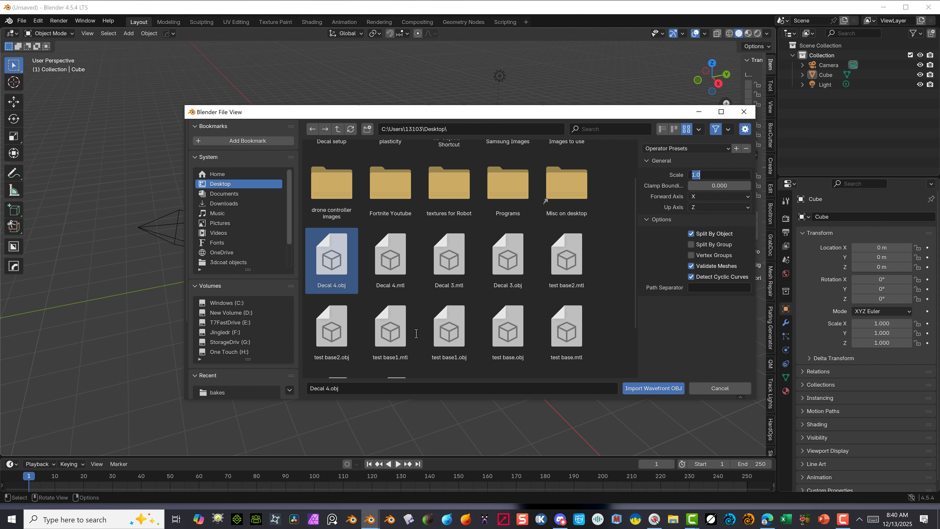
type(".1")
left_click(643, 391)
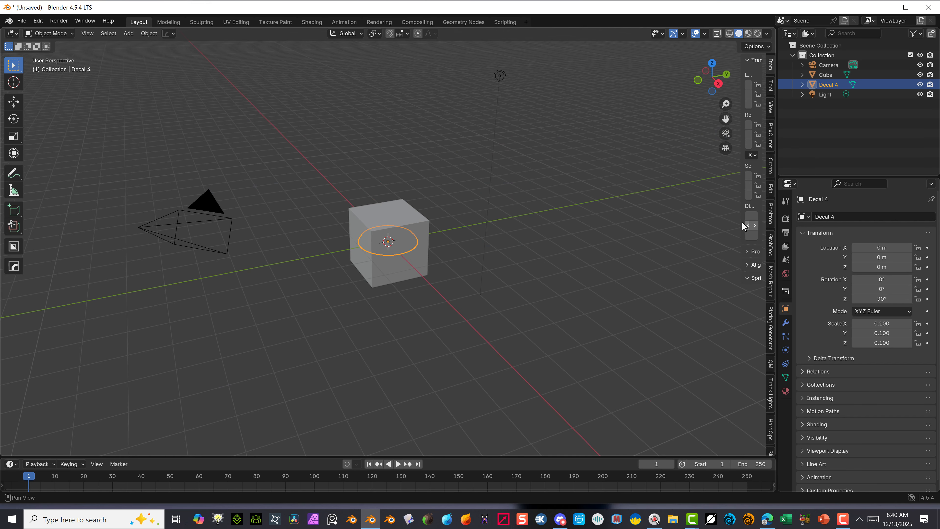
Delete the default cube that encloses the imported decal.
scroll(354, 124, "up", 7)
key("alt+a")
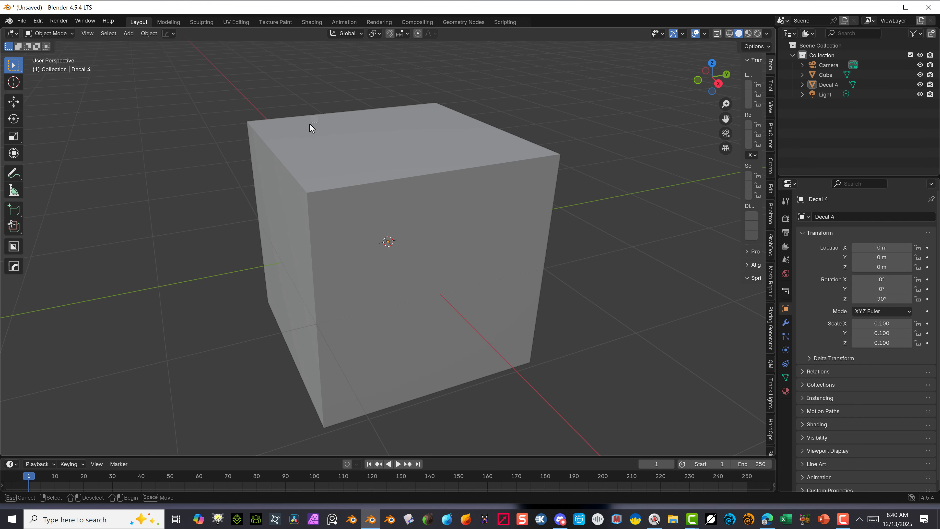
left_click(308, 122)
key("Delete")
middle_click_drag(312, 202, 420, 233)
scroll(421, 233, "up", 5)
middle_click_drag(436, 299, 387, 301)
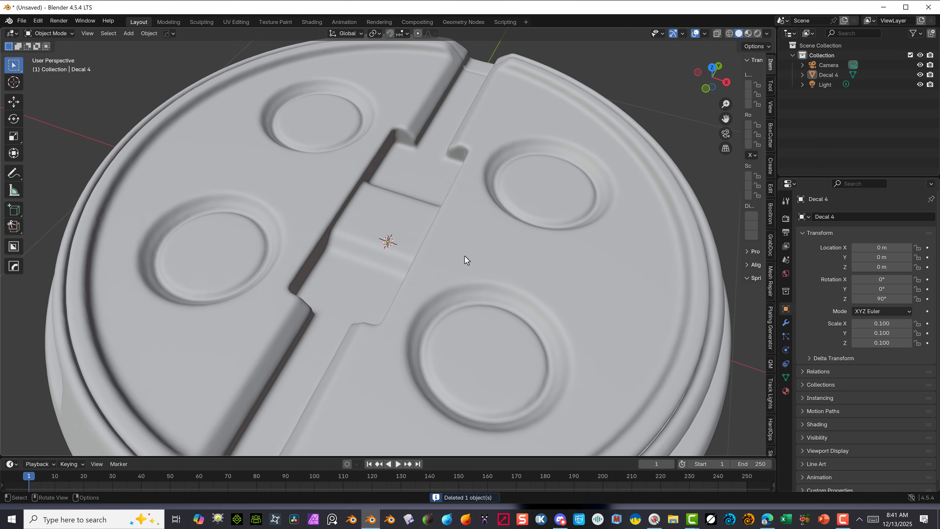
scroll(466, 258, "down", 2)
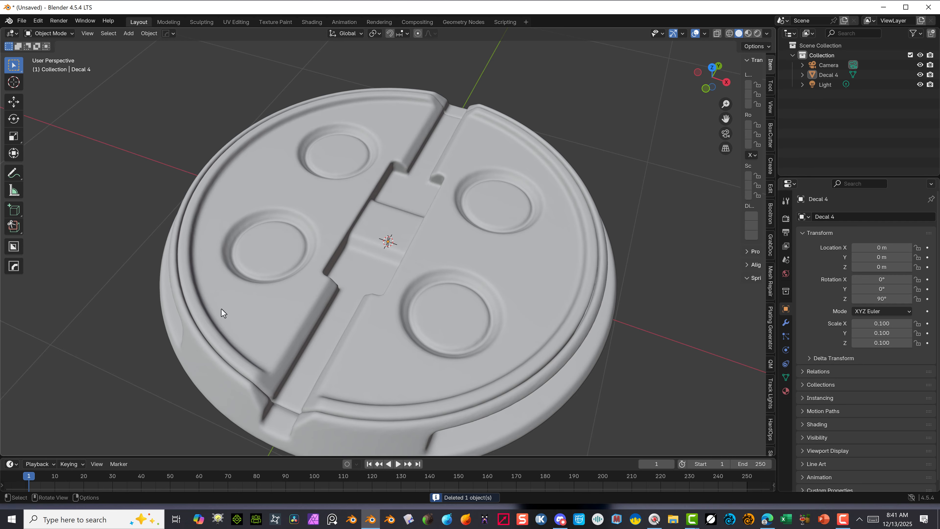
scroll(444, 289, "down", 2)
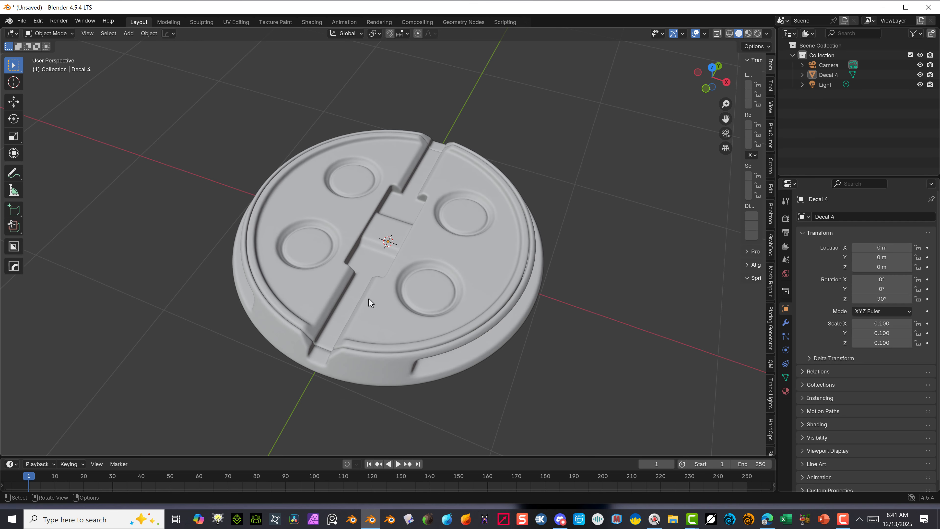
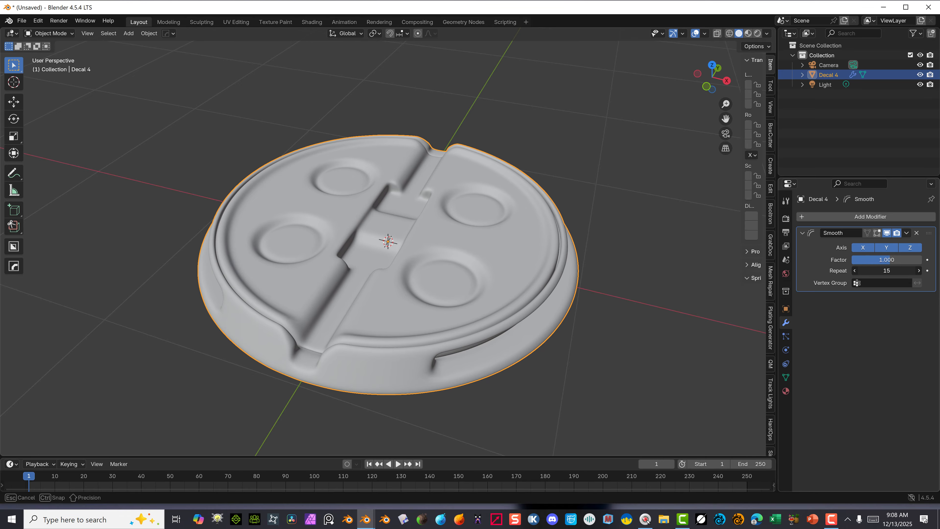
Switch the solid viewport lighting to MatCap and choose the glossy silver matcap.
scroll(317, 369, "up", 6)
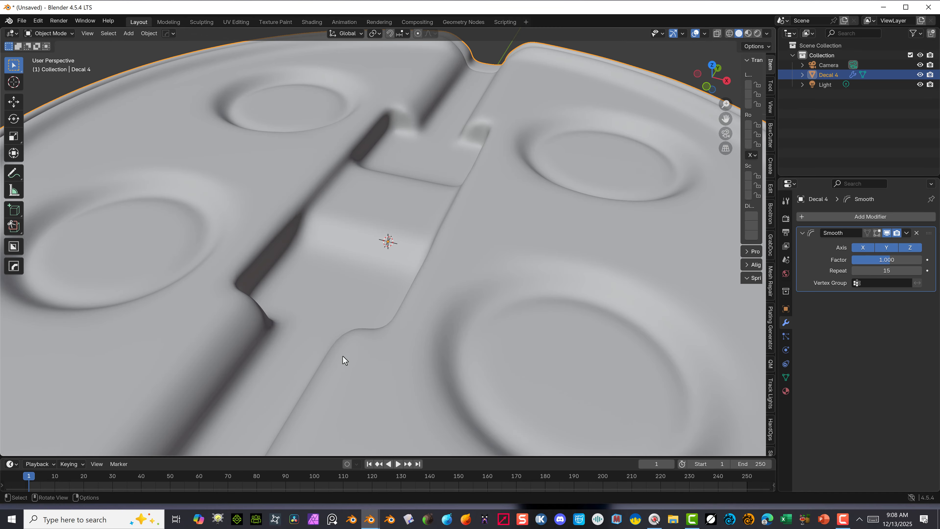
scroll(388, 341, "down", 8)
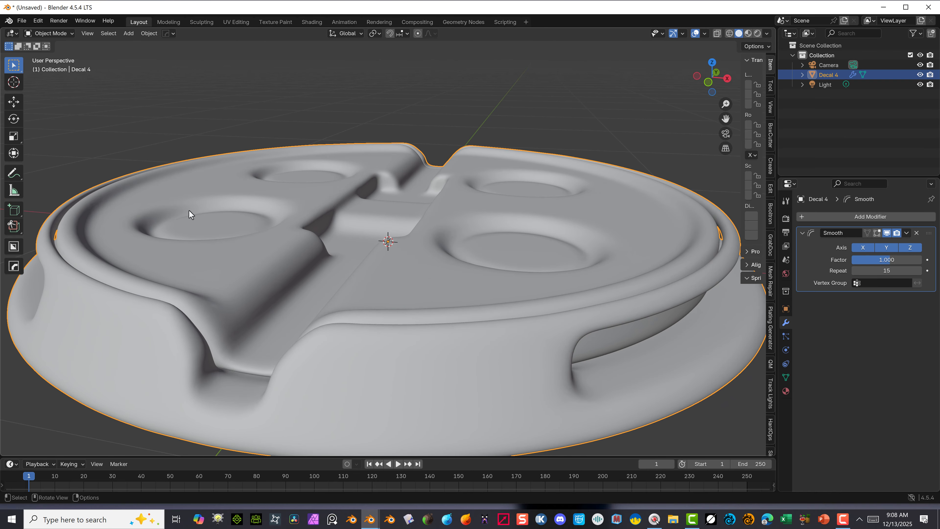
middle_click_drag(189, 210, 244, 238)
scroll(244, 237, "up", 5)
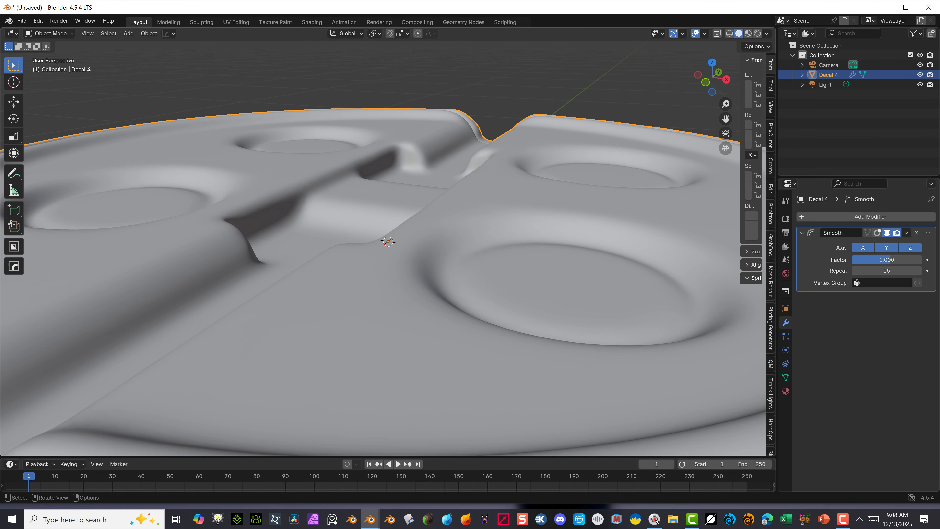
left_click(766, 33)
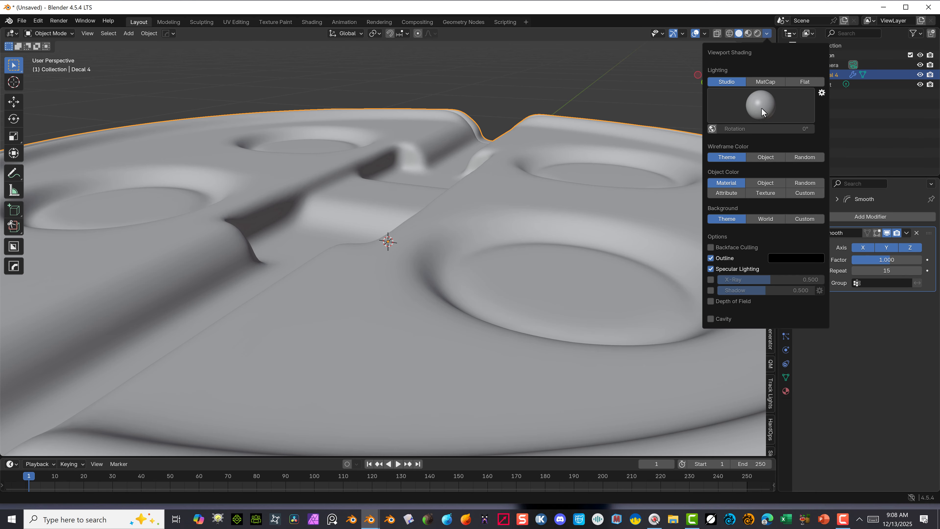
left_click(764, 83)
left_click(768, 101)
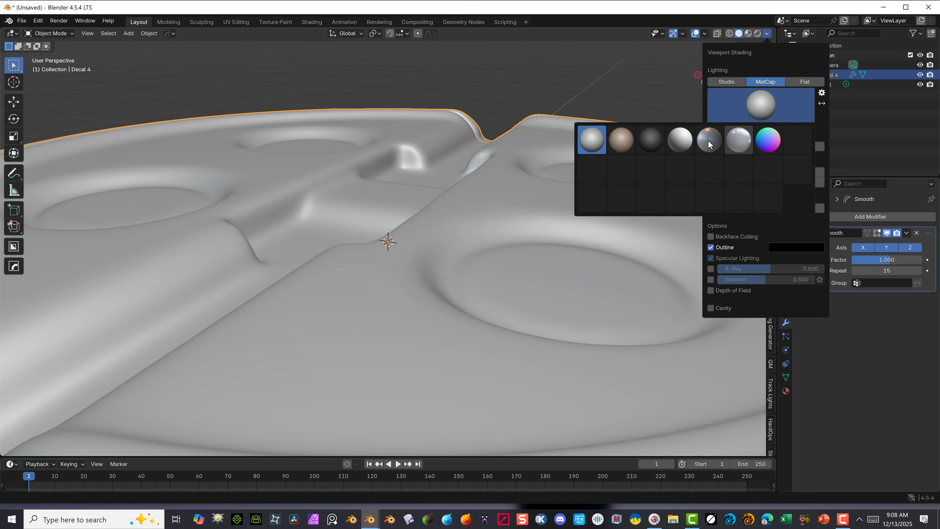
left_click(738, 141)
Add a Subdivision modifier to Decal 4 below its Smooth modifier.
middle_click_drag(497, 237, 506, 235)
scroll(279, 379, "down", 10)
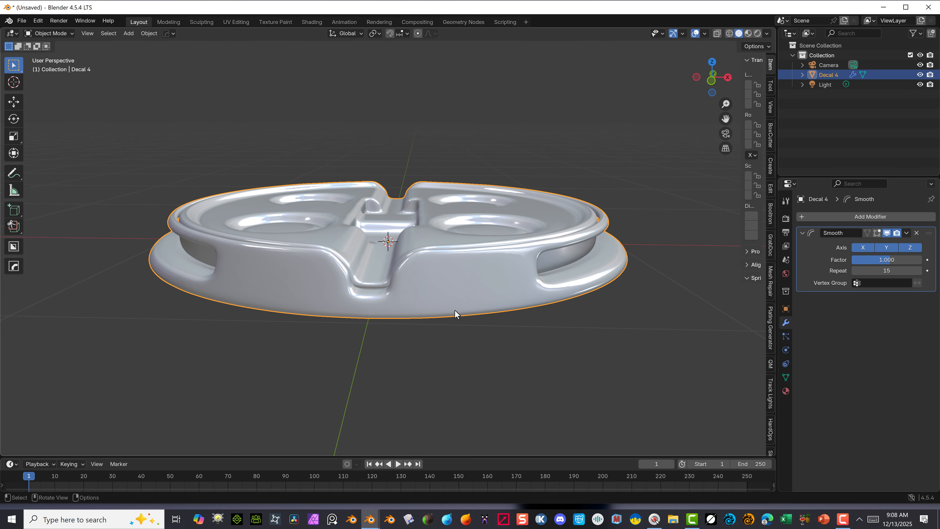
middle_click_drag(431, 302, 219, 381)
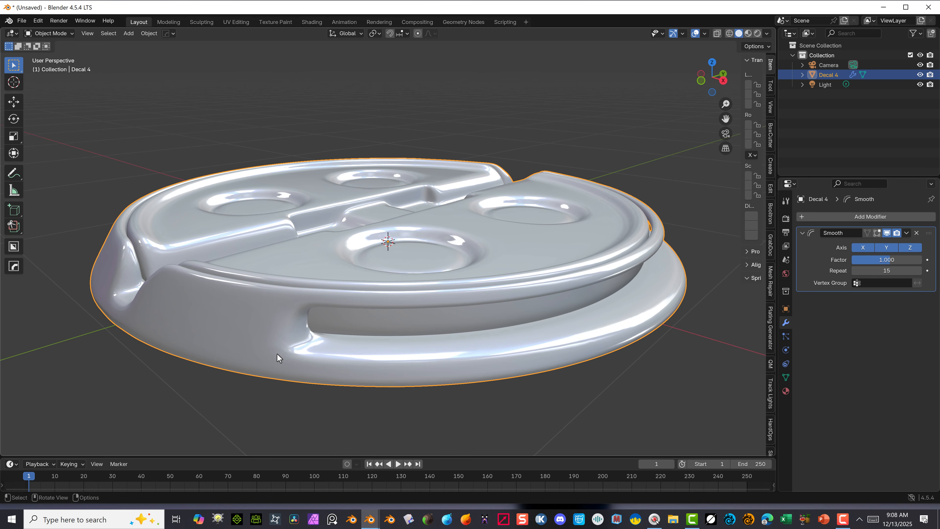
middle_click_drag(308, 302, 541, 225)
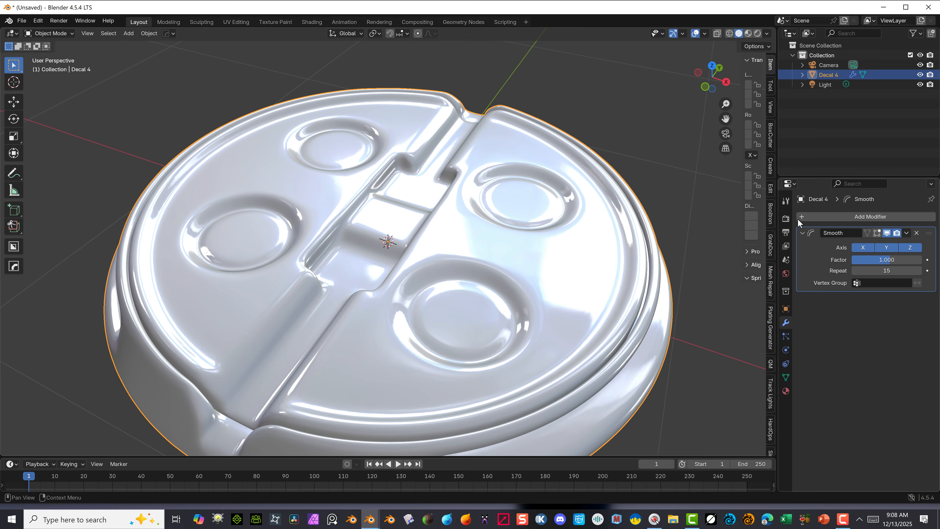
left_click(816, 216)
mouse_move(790, 219)
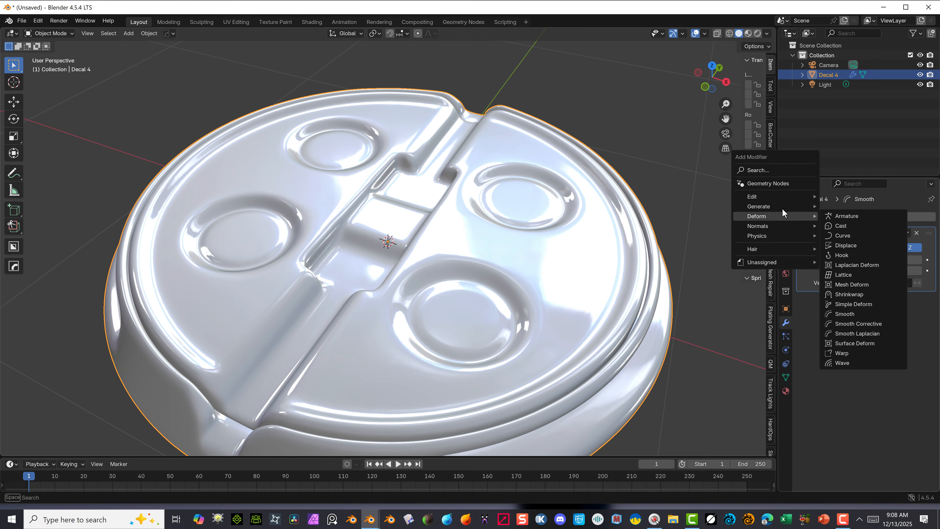
left_click(870, 331)
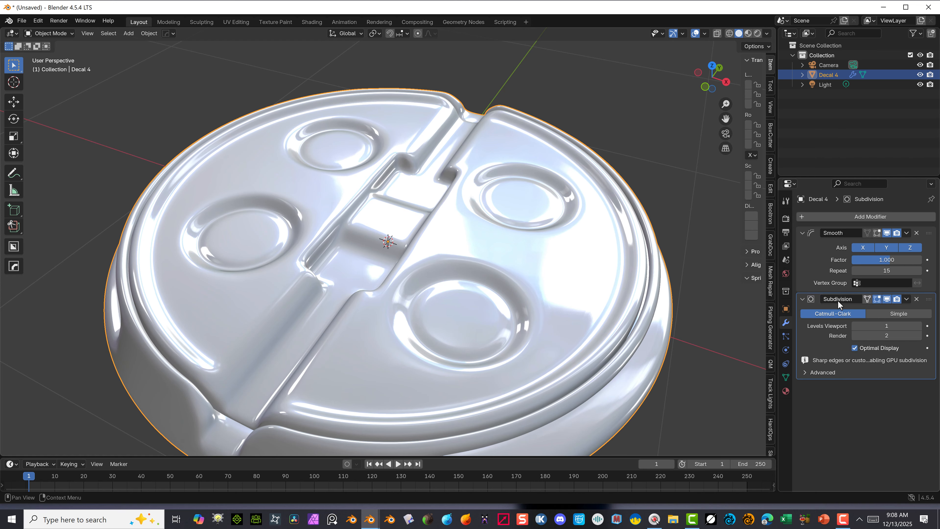
In Edit Mode, pick a patch of faces on the decal's top surface and extend the selection to all linked faces.
scroll(646, 282, "up", 5)
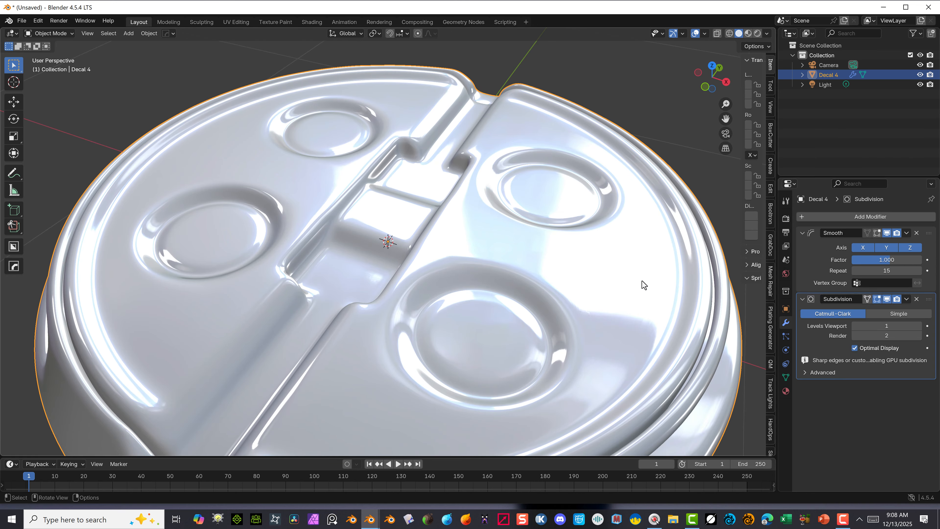
middle_click_drag(603, 269, 459, 319)
scroll(420, 313, "down", 6)
scroll(444, 317, "up", 2)
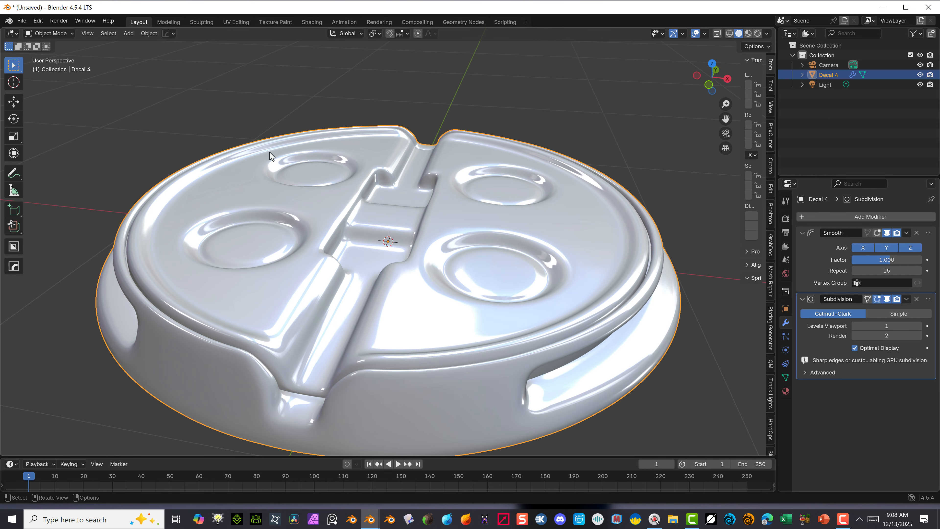
left_click(75, 102)
left_click(50, 32)
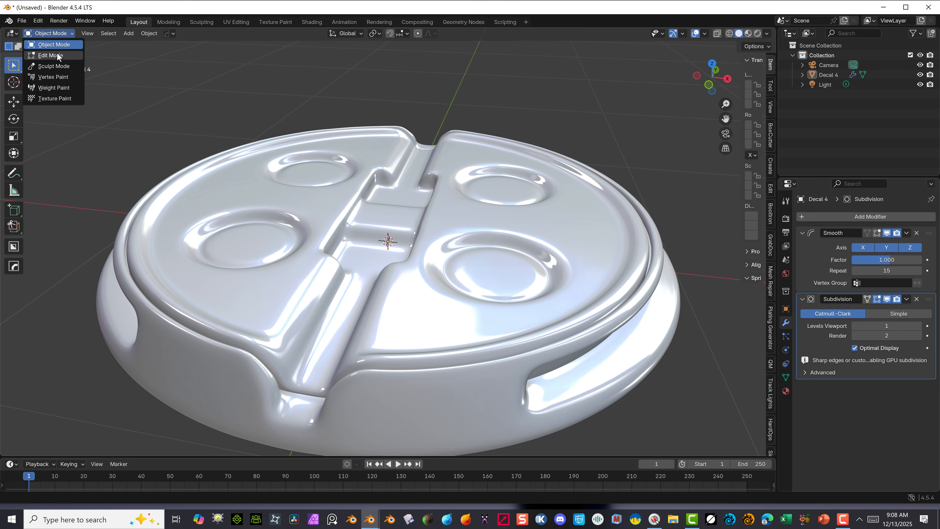
key("Tab")
left_click_drag(245, 181, 220, 207)
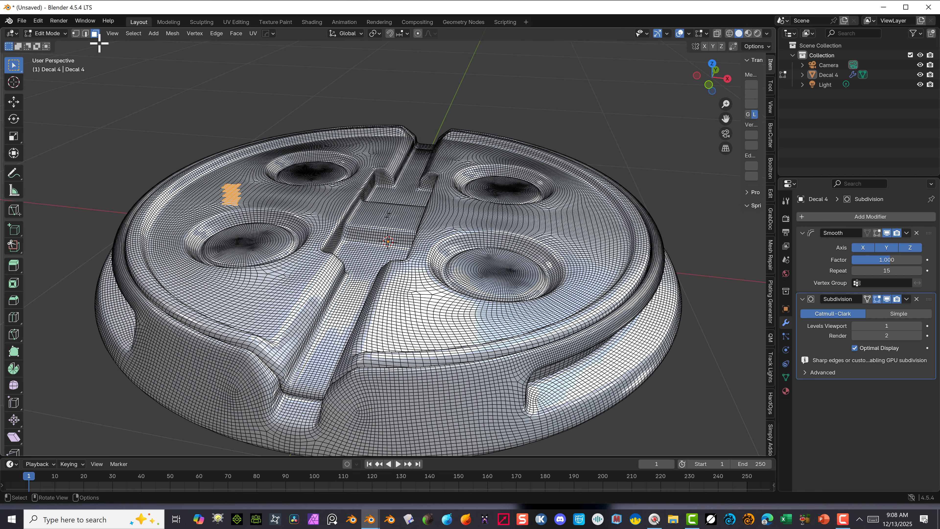
left_click(138, 34)
mouse_move(179, 174)
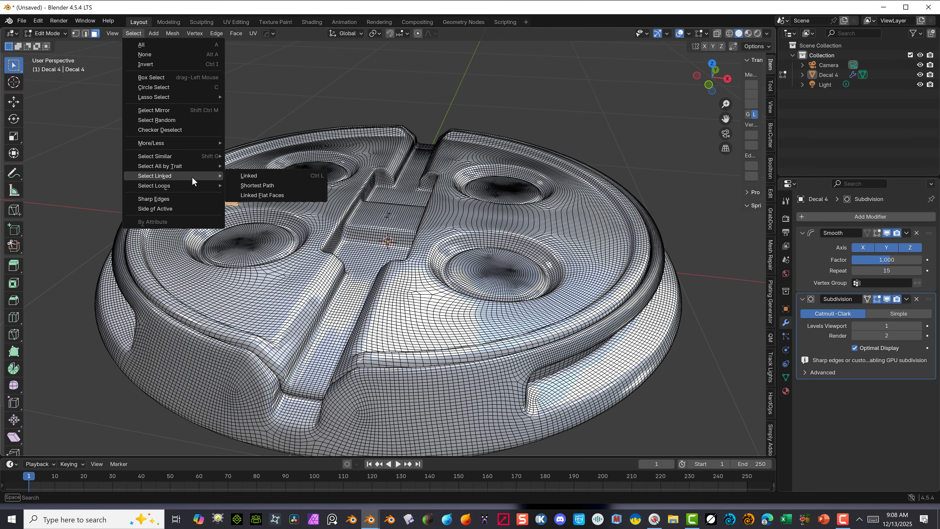
left_click(255, 175)
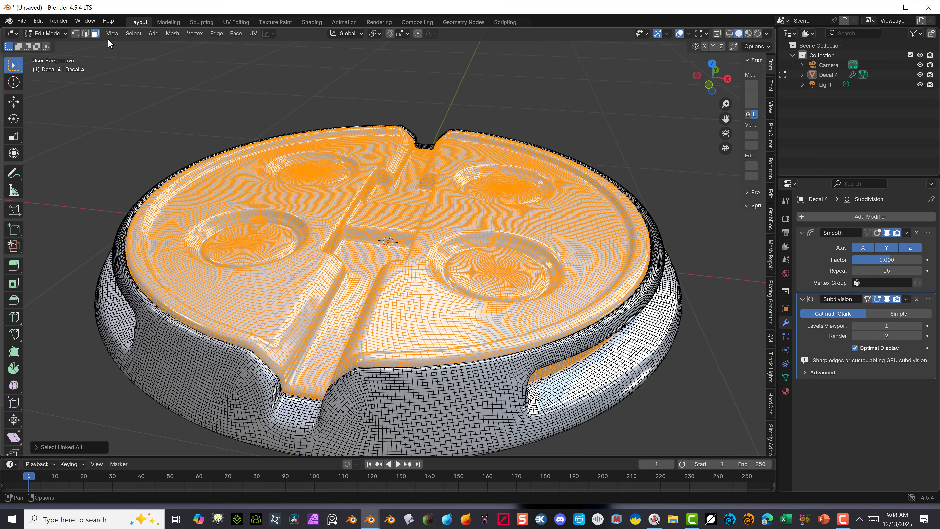
Separate the decal mesh by loose parts and return to Object Mode.
left_click(172, 34)
mouse_move(243, 137)
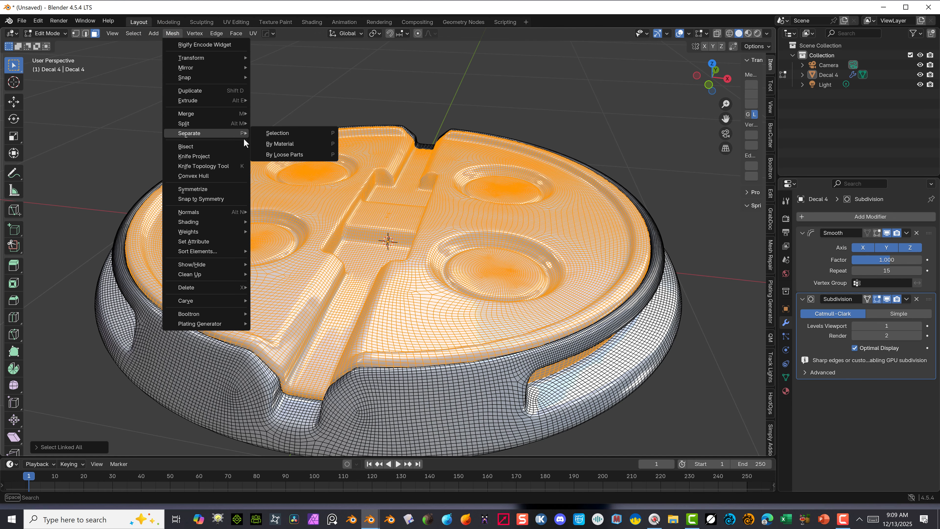
left_click(280, 154)
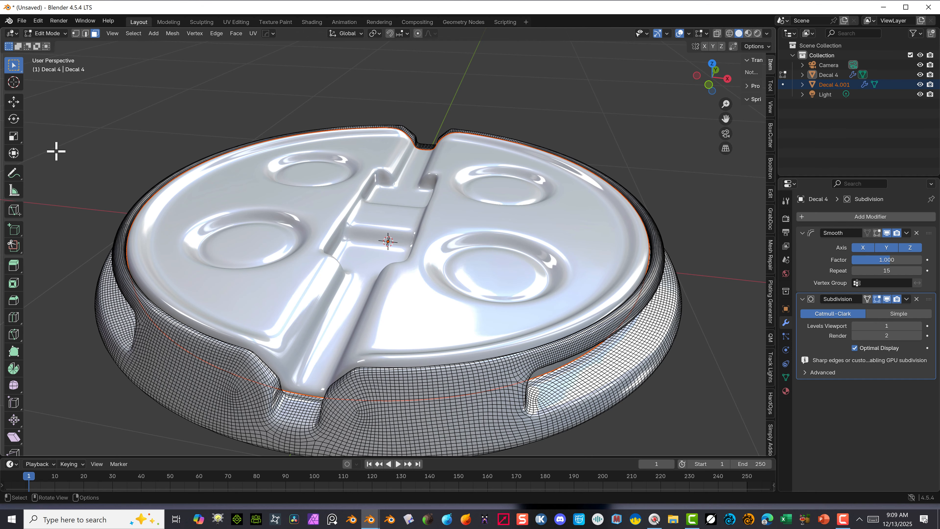
left_click(51, 33)
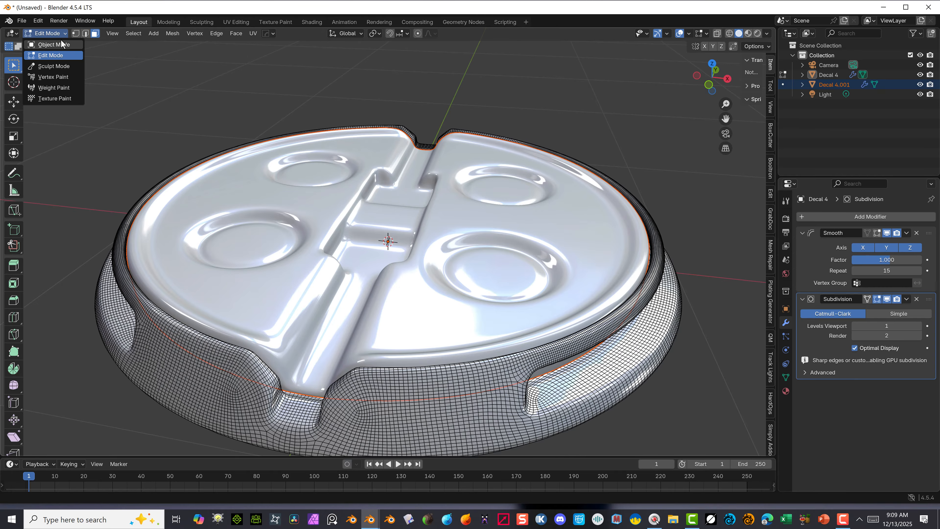
left_click(54, 45)
Lower the decal material's Principled BSDF roughness to about 0.36 and brighten its base color to pure white.
scroll(159, 117, "down", 3)
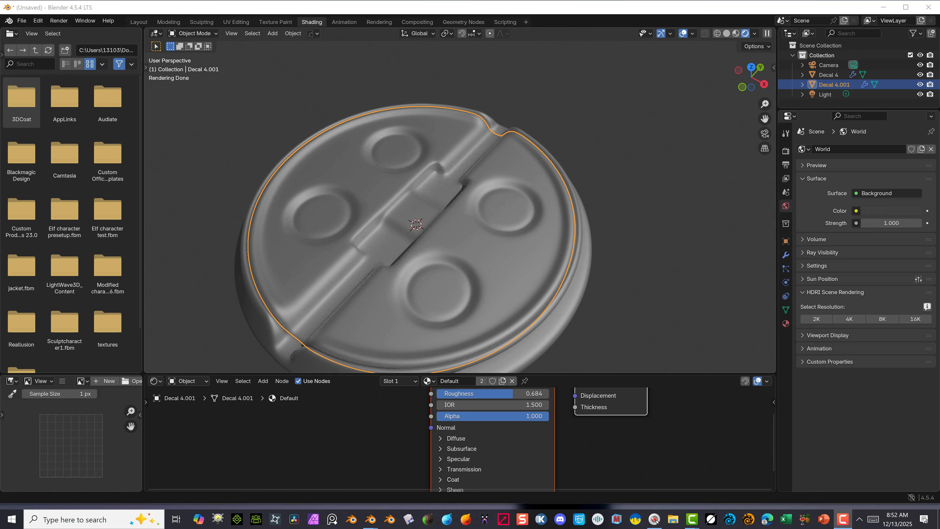
middle_click_drag(519, 227, 465, 245)
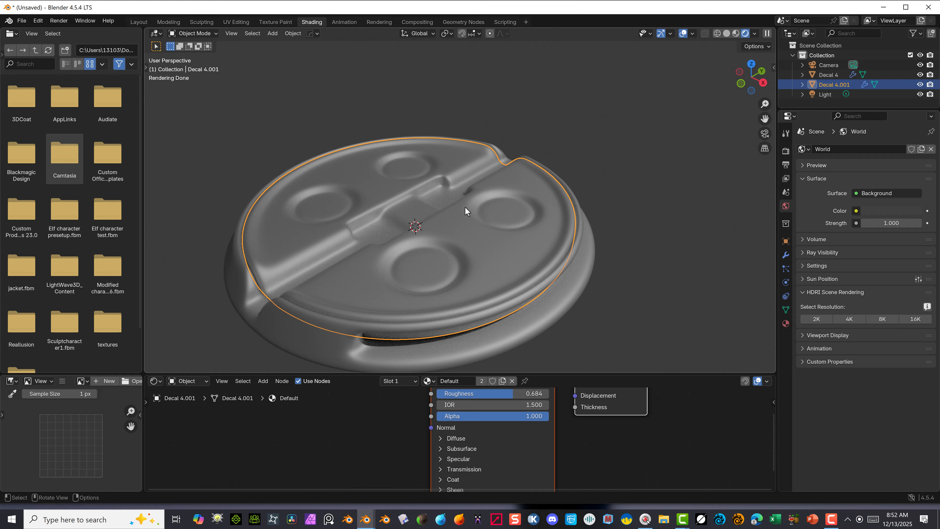
scroll(556, 407, "down", 3)
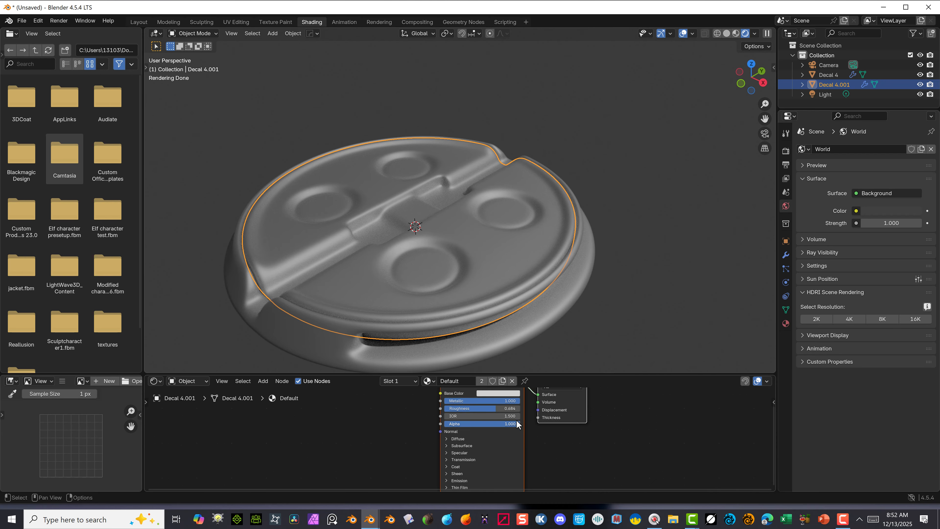
middle_click_drag(493, 417, 447, 438)
scroll(447, 437, "up", 1)
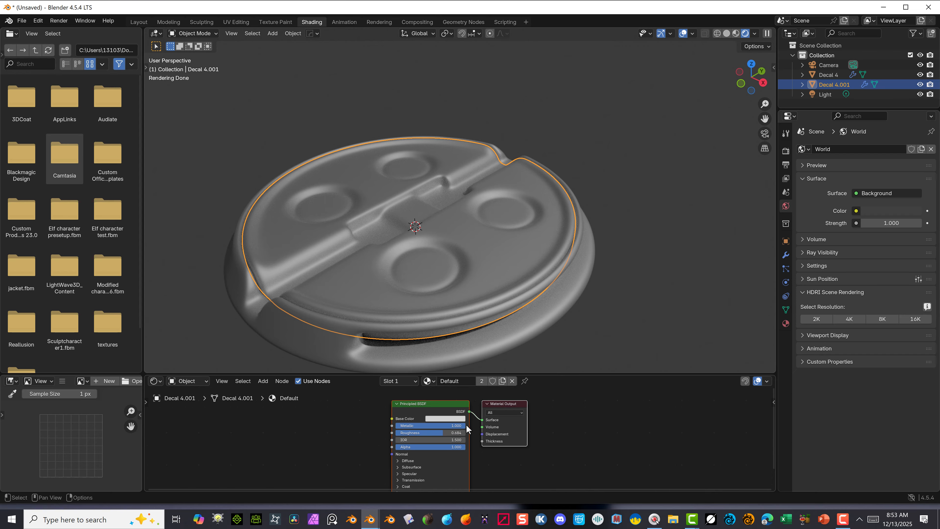
left_click(422, 425)
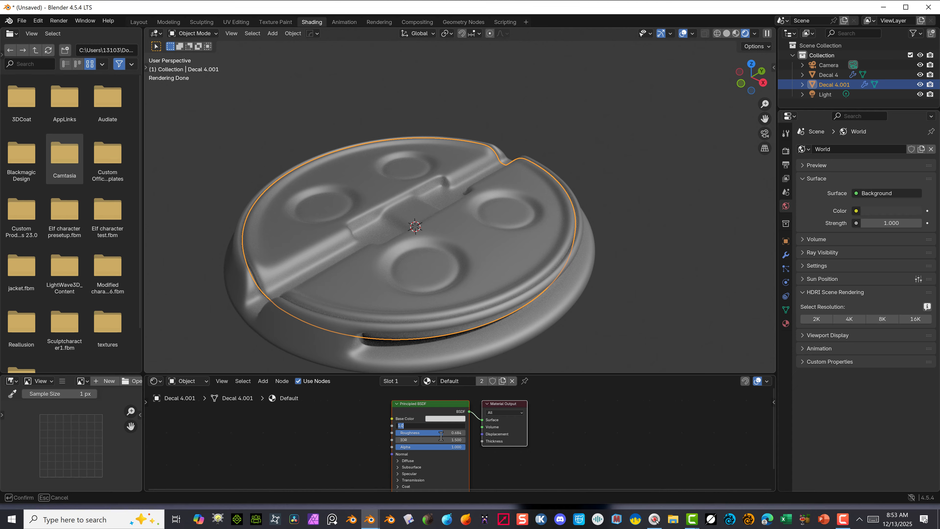
key("Return")
left_click_drag(438, 434, 455, 417)
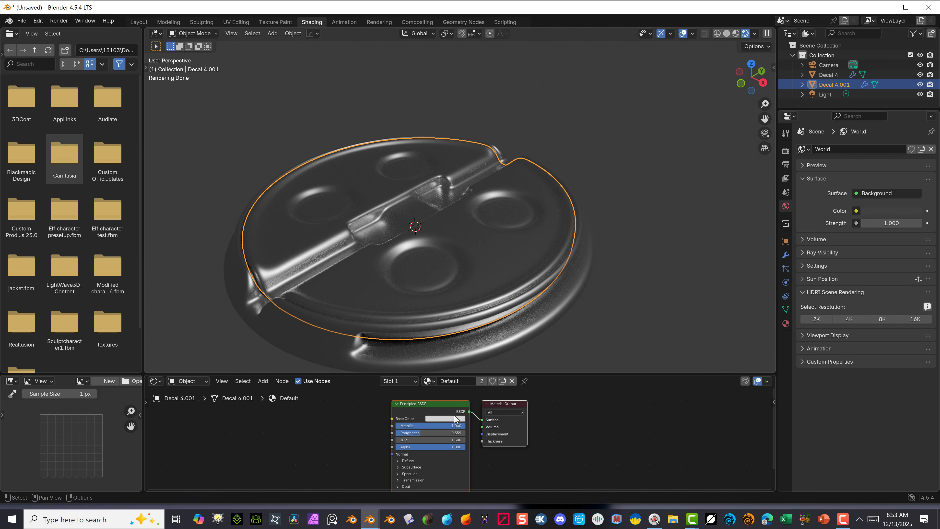
left_click(450, 418)
left_click_drag(484, 326, 484, 315)
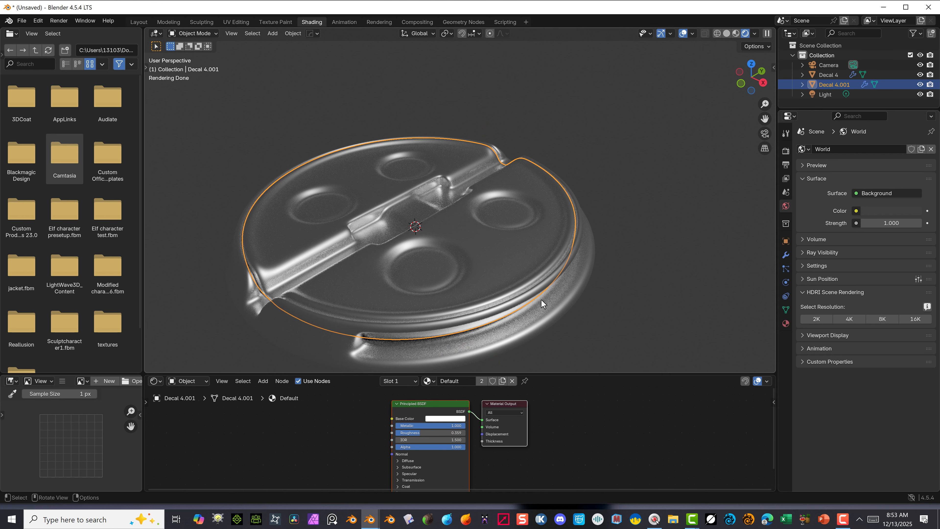
Give the outer base, Decal 4, its own copy of the material and darken its base color to grey #797979.
left_click(545, 316)
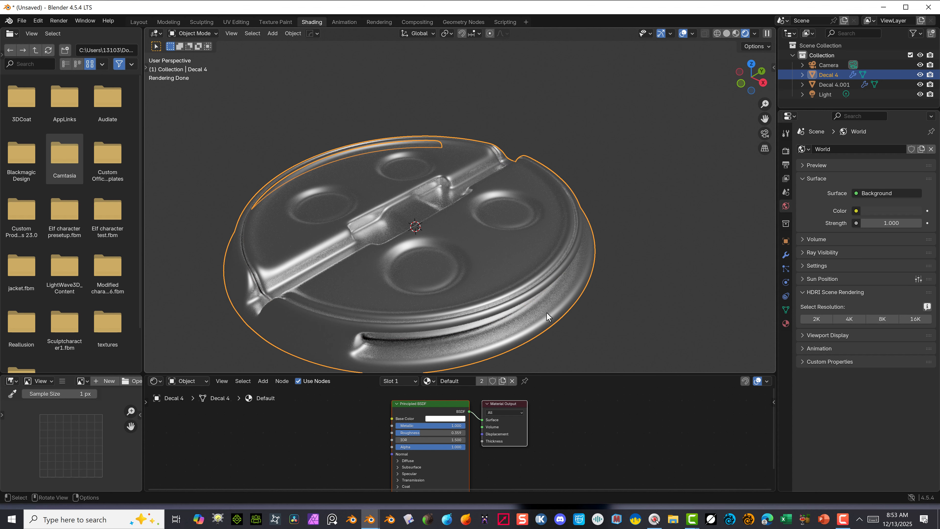
left_click(502, 381)
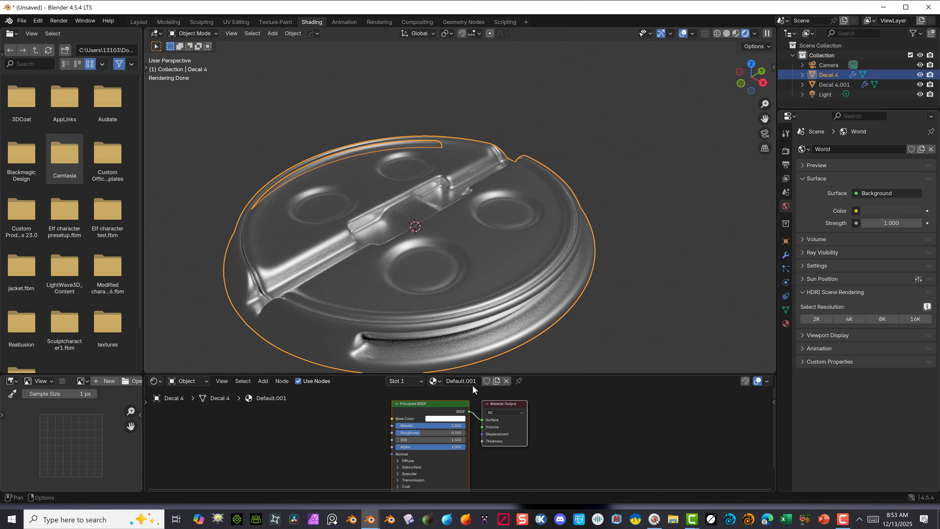
left_click(437, 419)
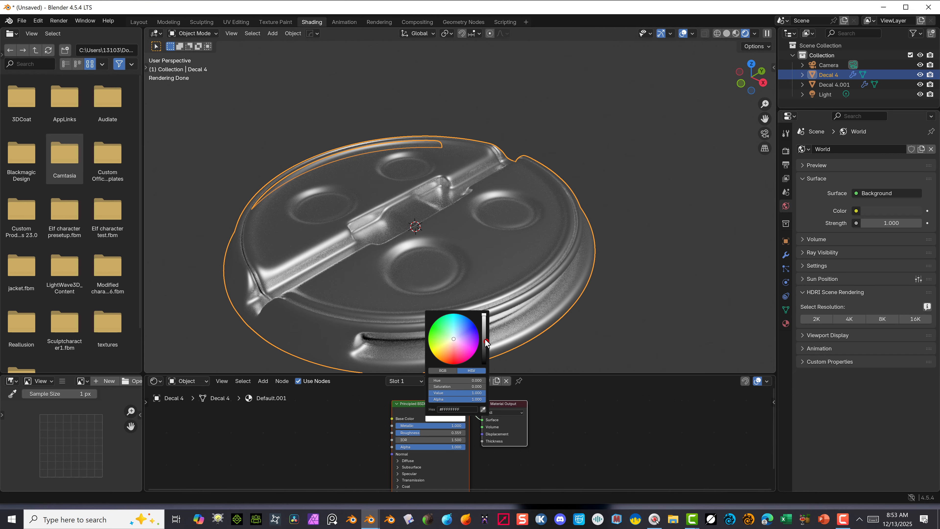
left_click_drag(483, 332, 486, 343)
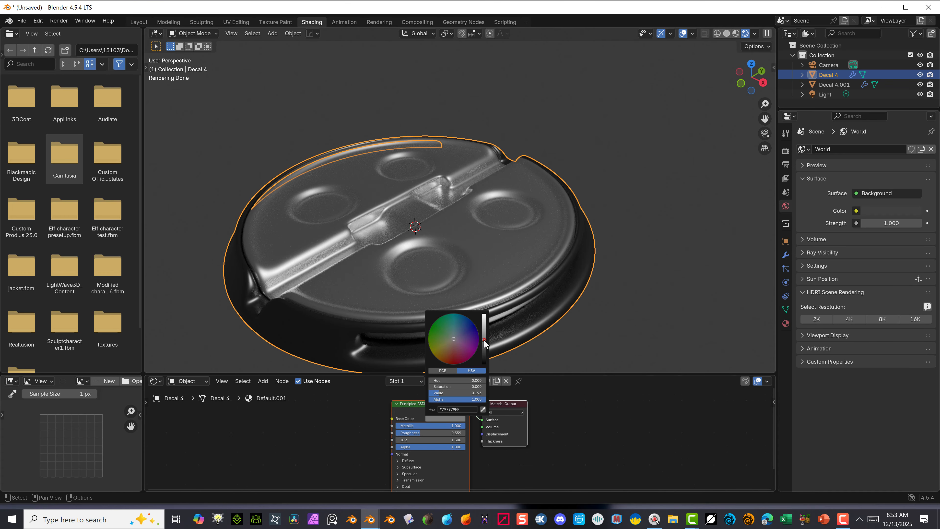
left_click(644, 270)
Examine the shaded decal's top surface and rim at an angle and from straight above.
middle_click_drag(632, 264, 617, 323)
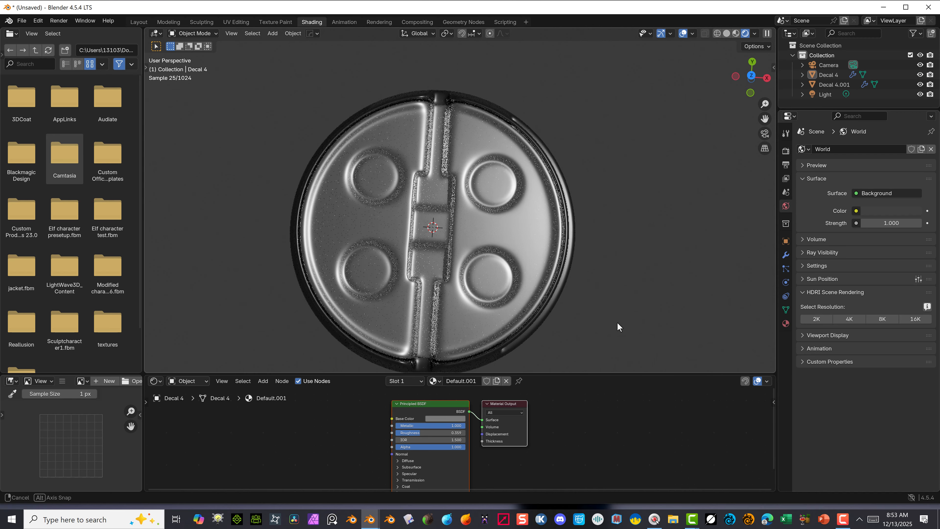
scroll(525, 272, "down", 2)
middle_click_drag(553, 294, 541, 233)
scroll(338, 173, "up", 9)
scroll(401, 228, "down", 4)
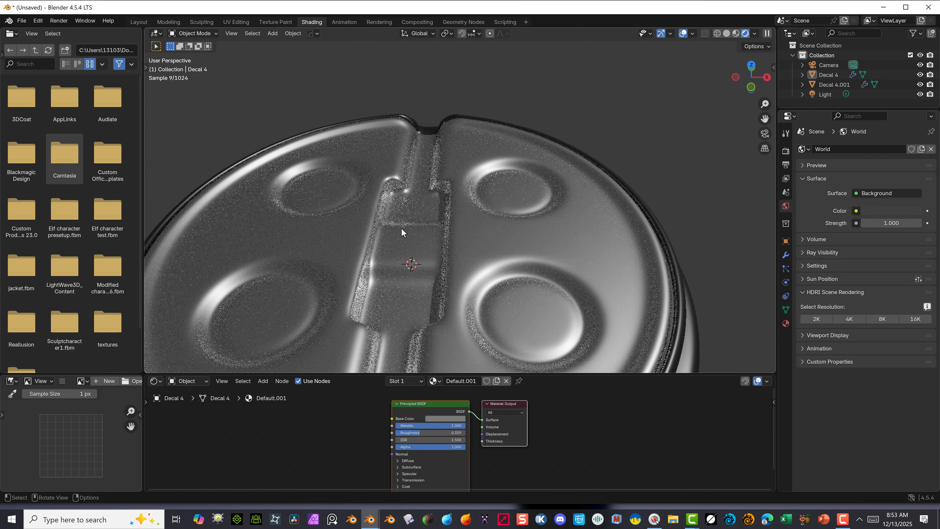
left_click(751, 65)
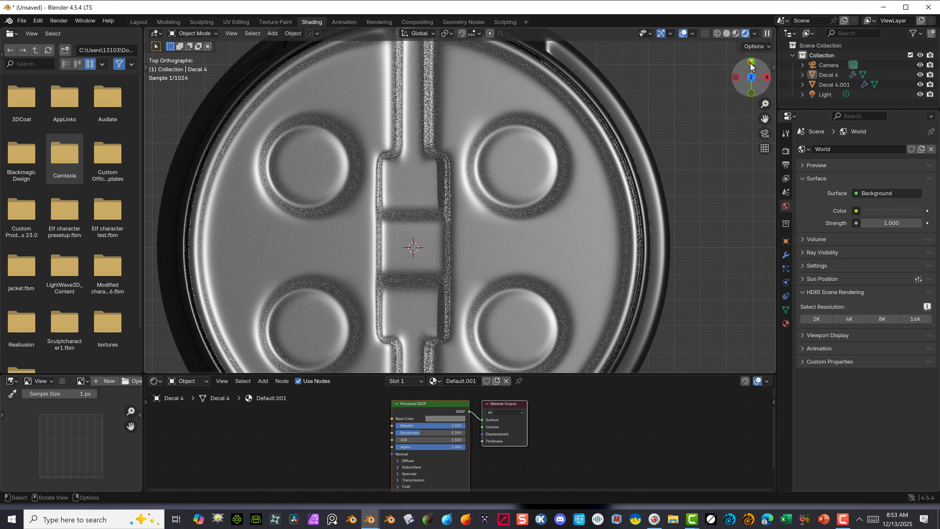
scroll(468, 169, "down", 3)
scroll(469, 168, "up", 1)
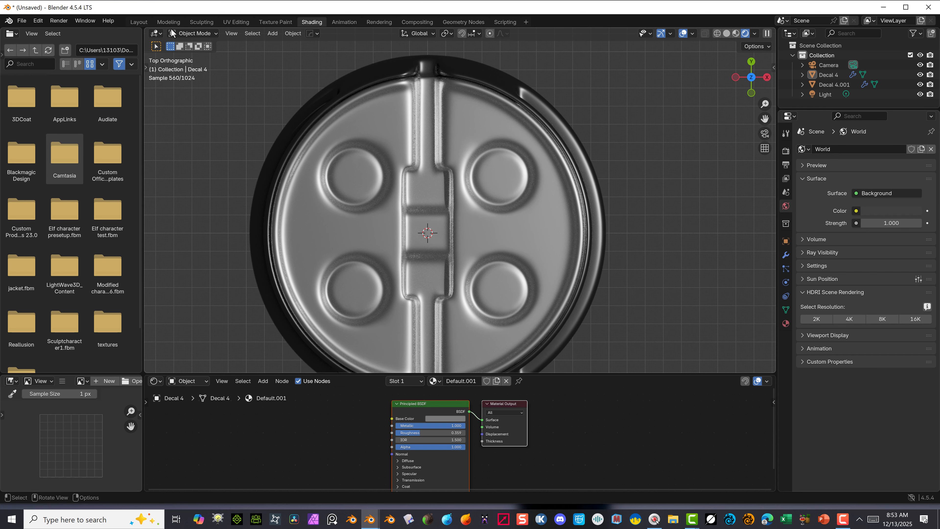
Switch to the Layout workspace and show the decal in rendered shading from the top view.
left_click(138, 22)
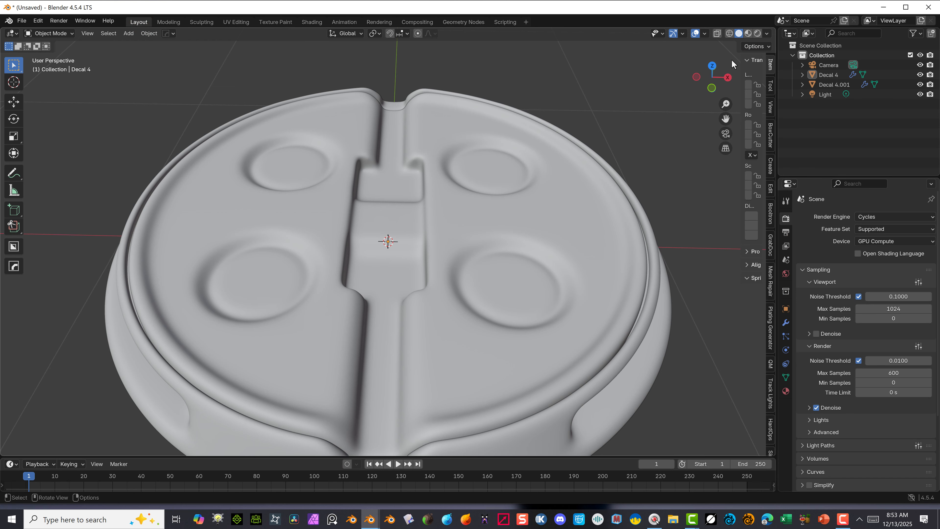
left_click(713, 65)
left_click(757, 33)
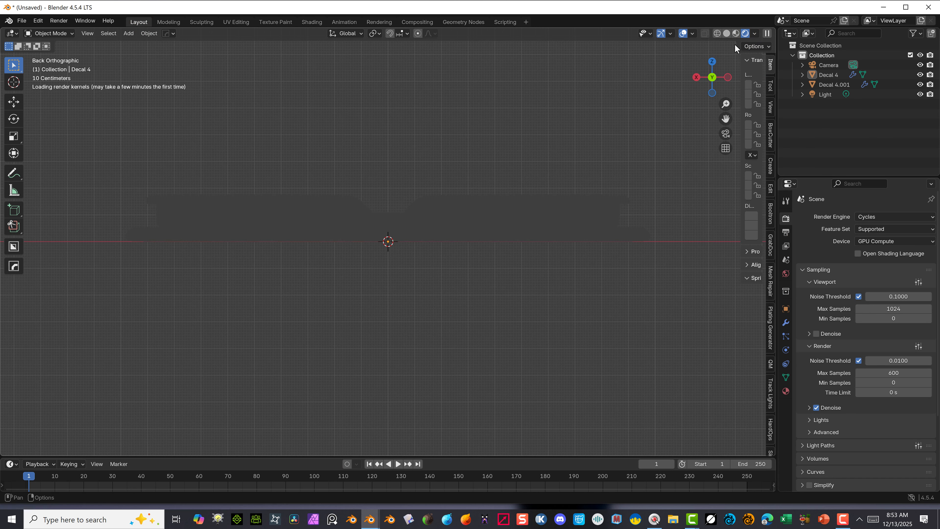
left_click(712, 60)
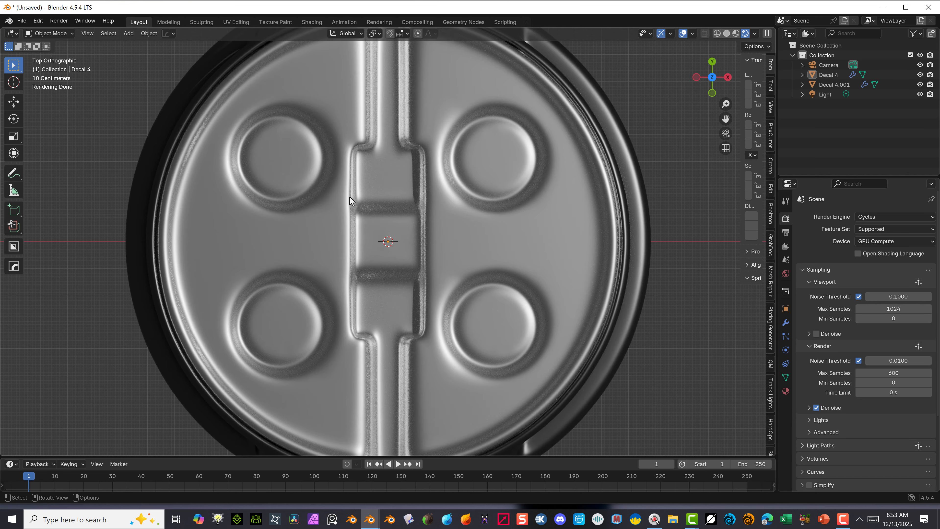
Add a mesh circle with 64 vertices at the center of the decal, keeping the 1 m radius.
left_click(129, 34)
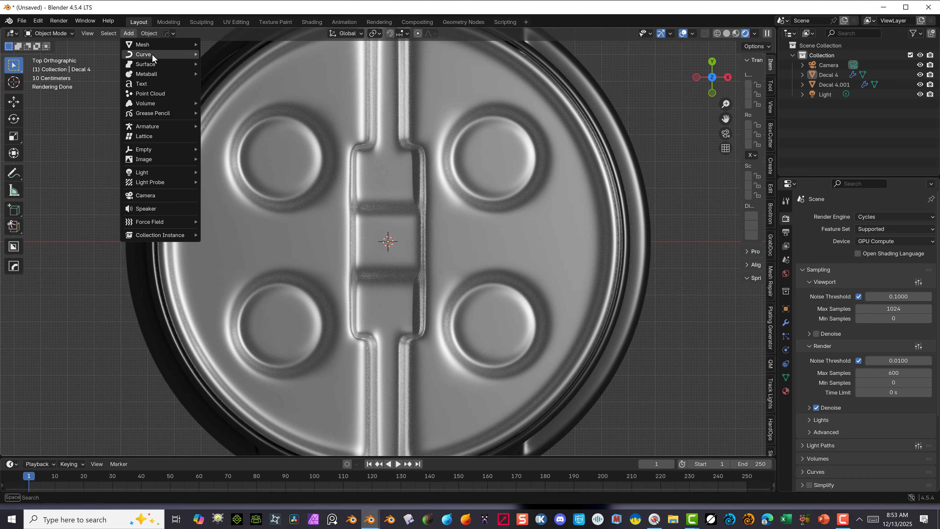
mouse_move(159, 46)
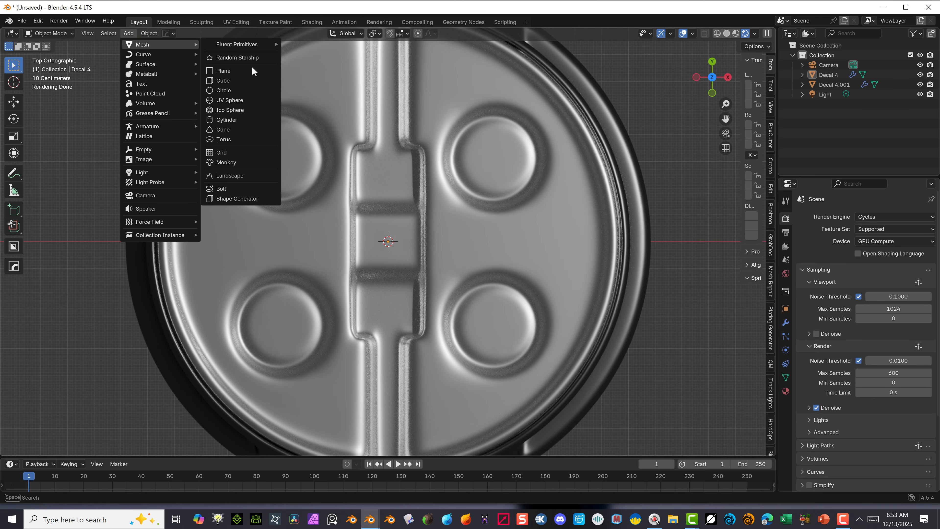
left_click(245, 90)
scroll(437, 109, "down", 3)
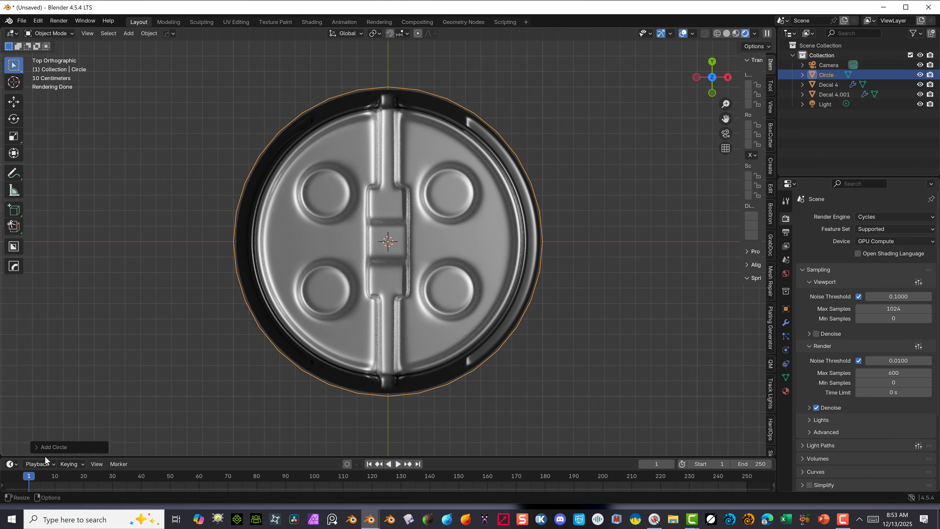
left_click(38, 447)
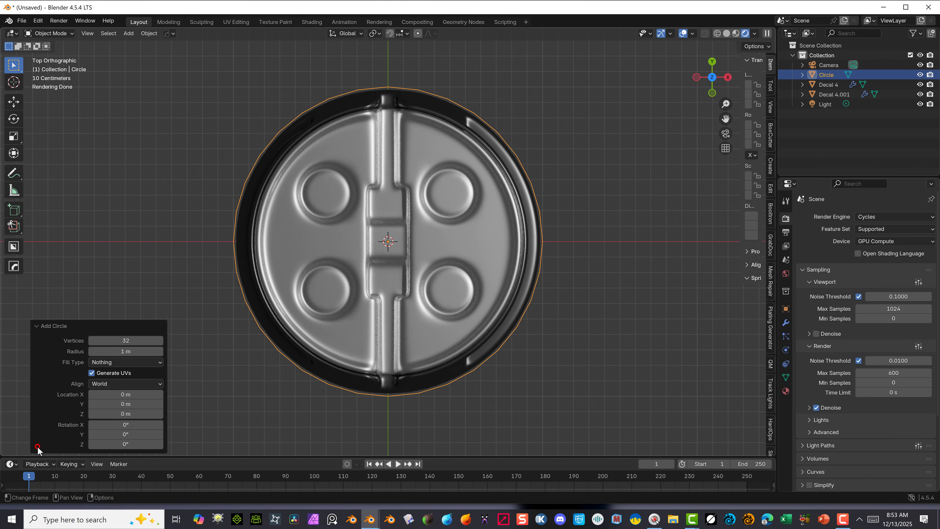
left_click(133, 342)
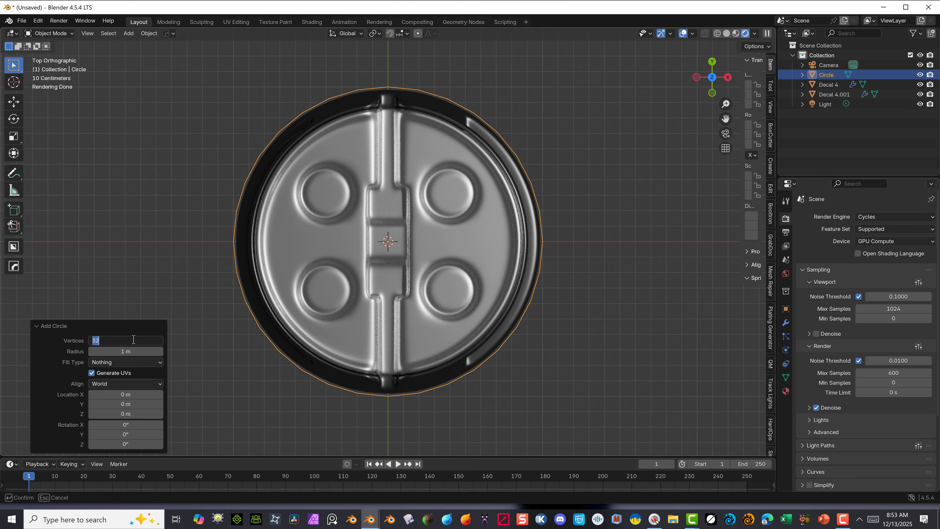
type("6")
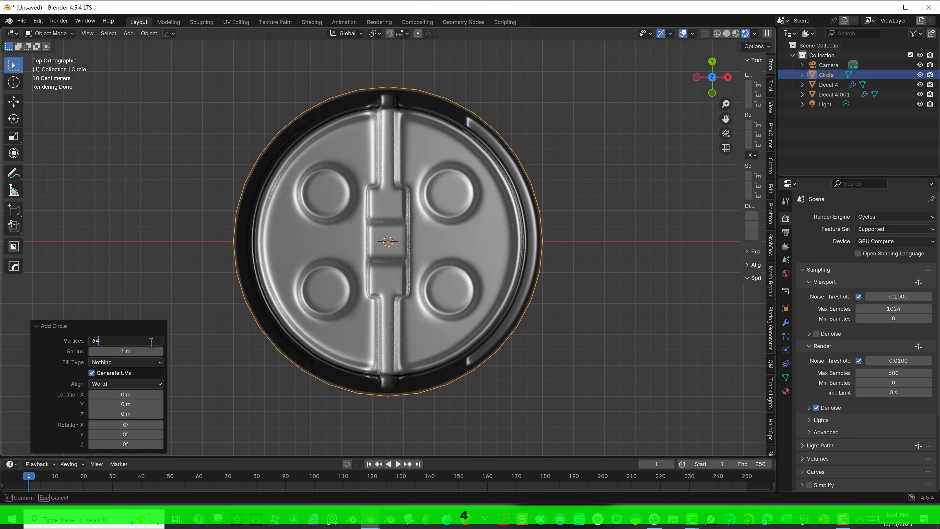
type("4")
key("Tab")
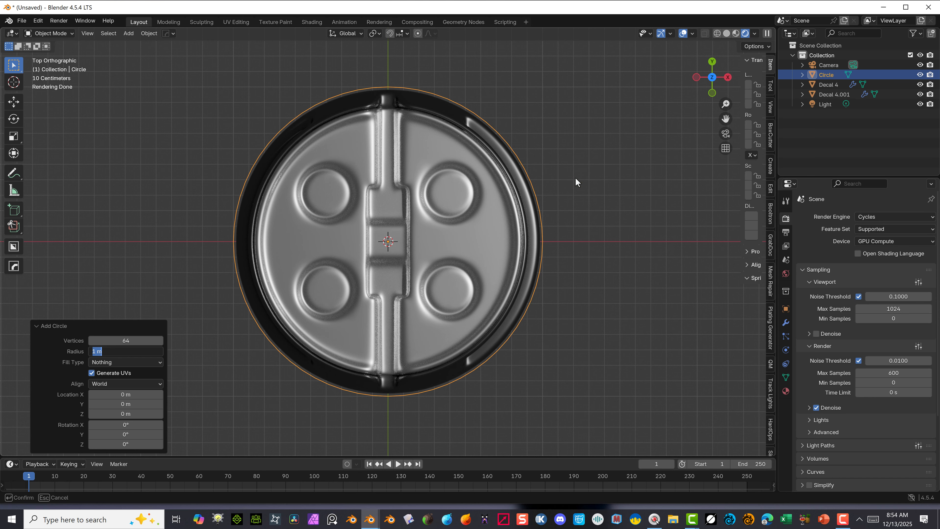
key("Return")
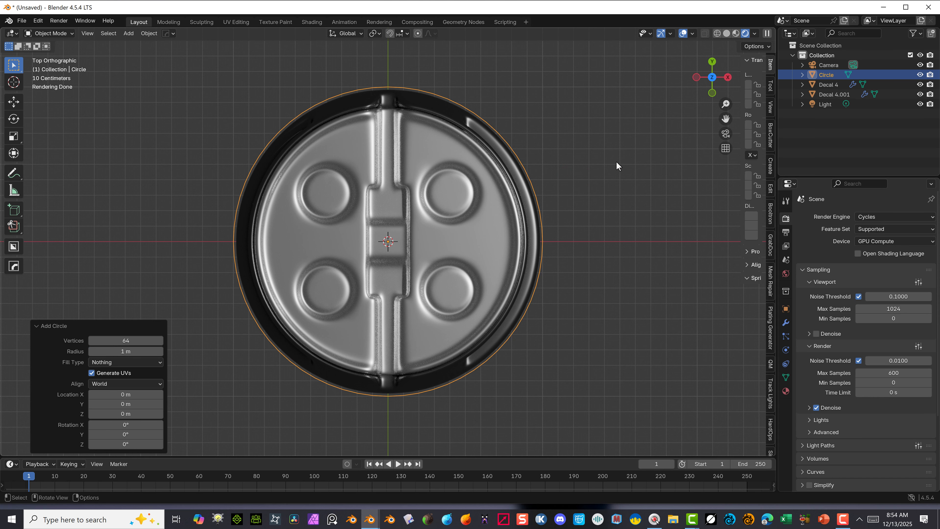
Scale the circle down to about 0.318 and raise it about 0.3 m along Z, above the decal.
key("s")
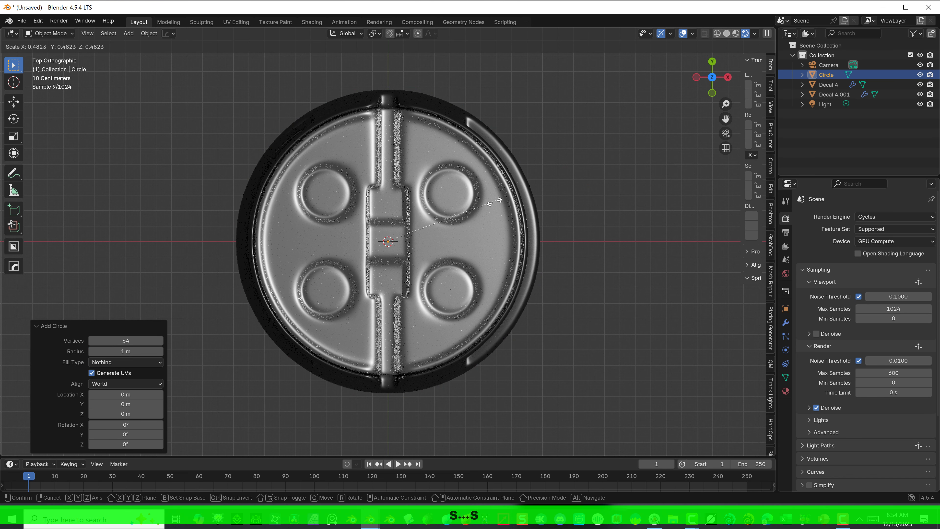
left_click(459, 219)
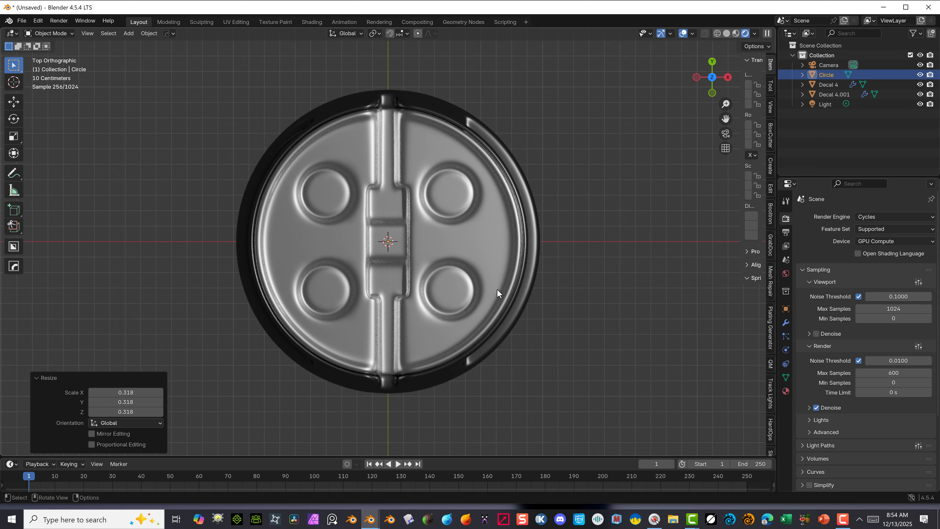
middle_click_drag(481, 394, 483, 282)
key("g")
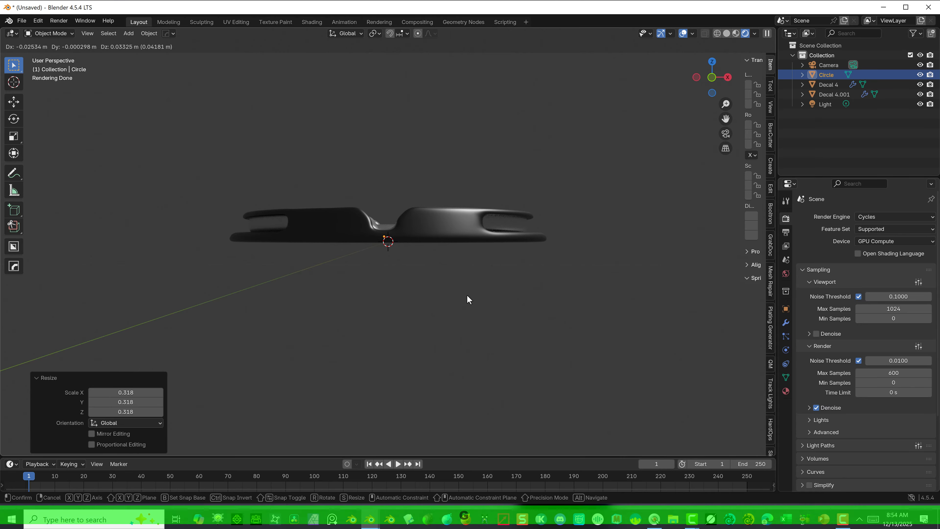
key("z")
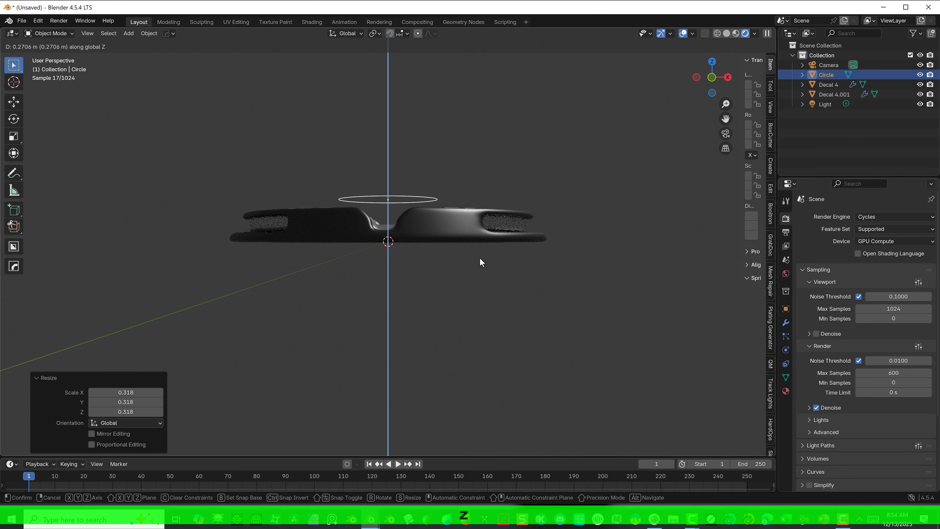
left_click(480, 257)
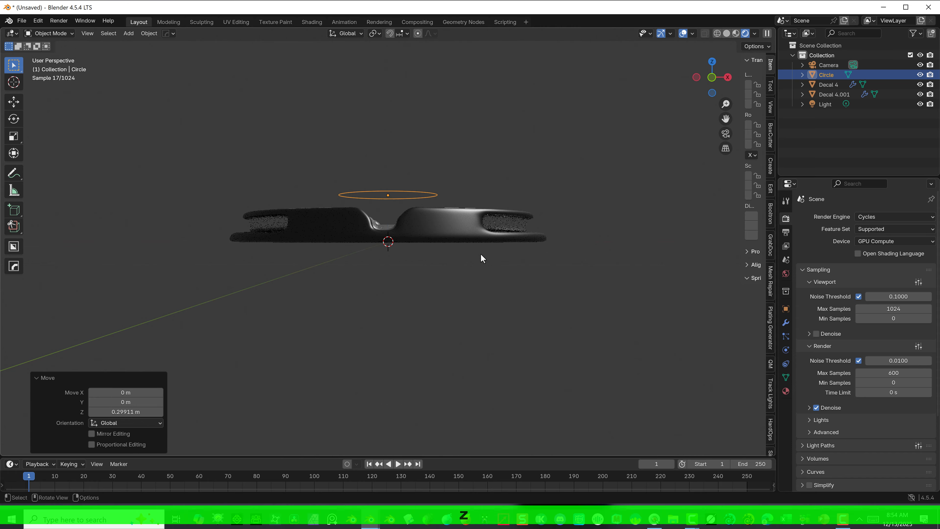
Scale the circle down to 0.54 in the top view and move it over the decal's lower-left round recess, about -0.396 m X, -0.312 m Y.
left_click(711, 61)
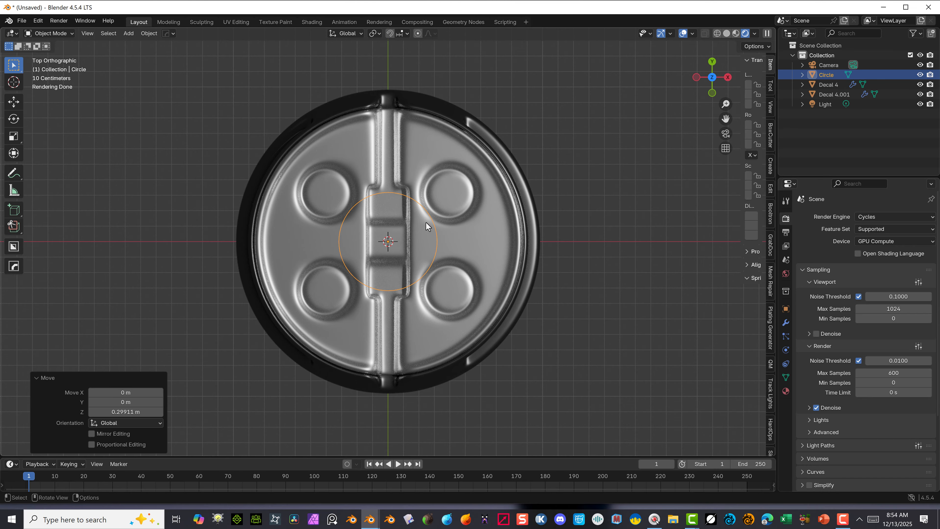
key("s")
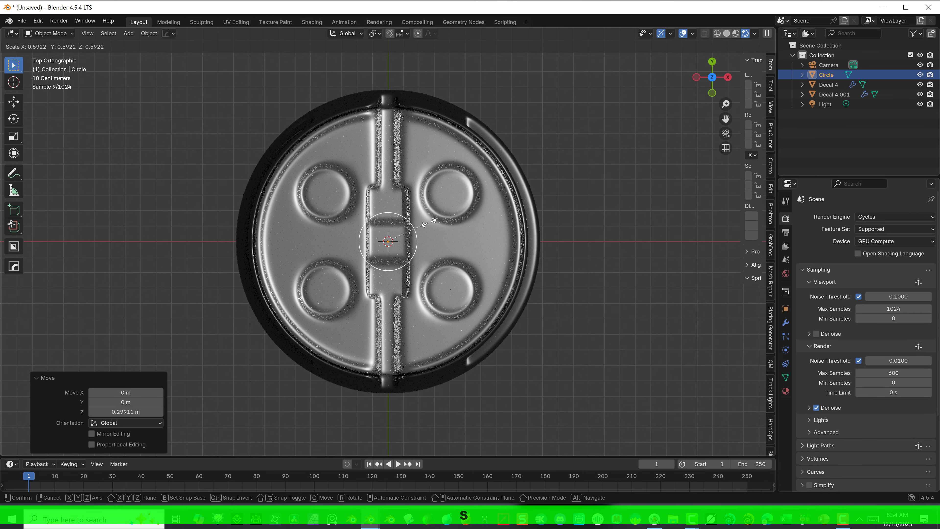
left_click(425, 225)
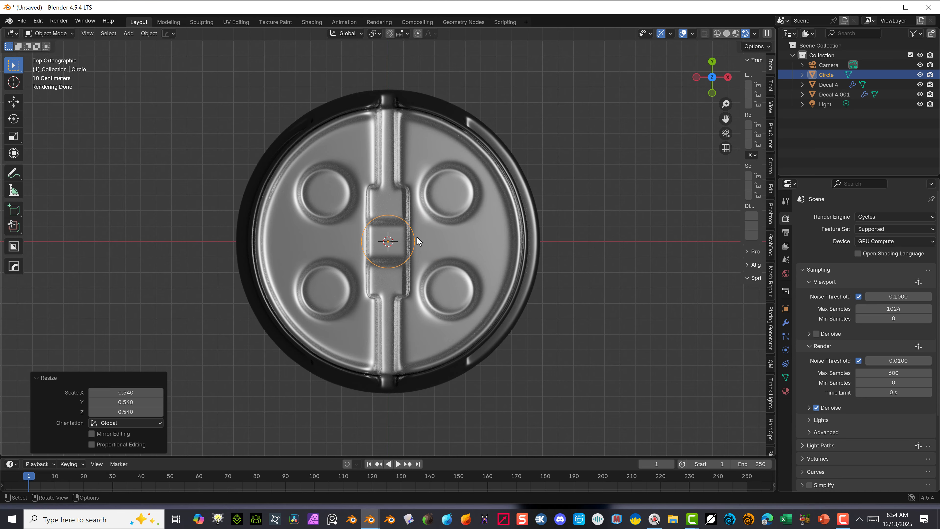
key("g")
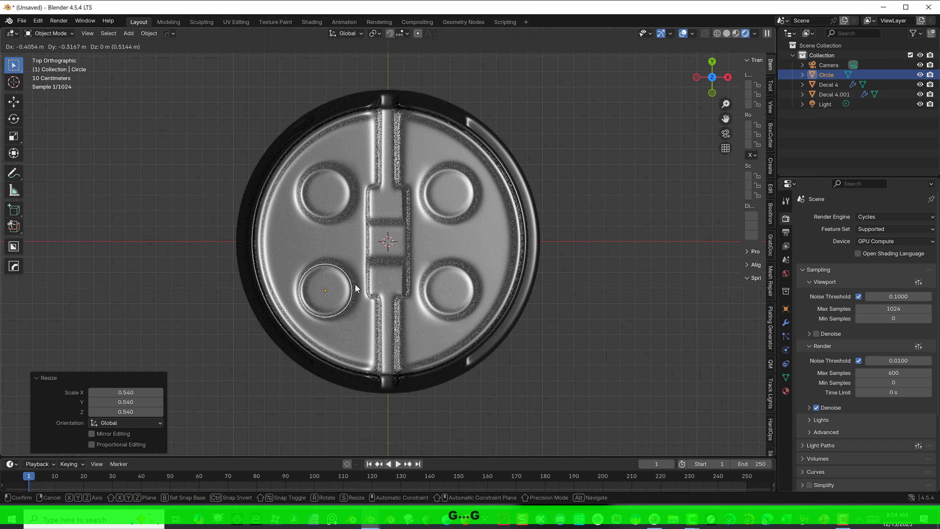
left_click(357, 287)
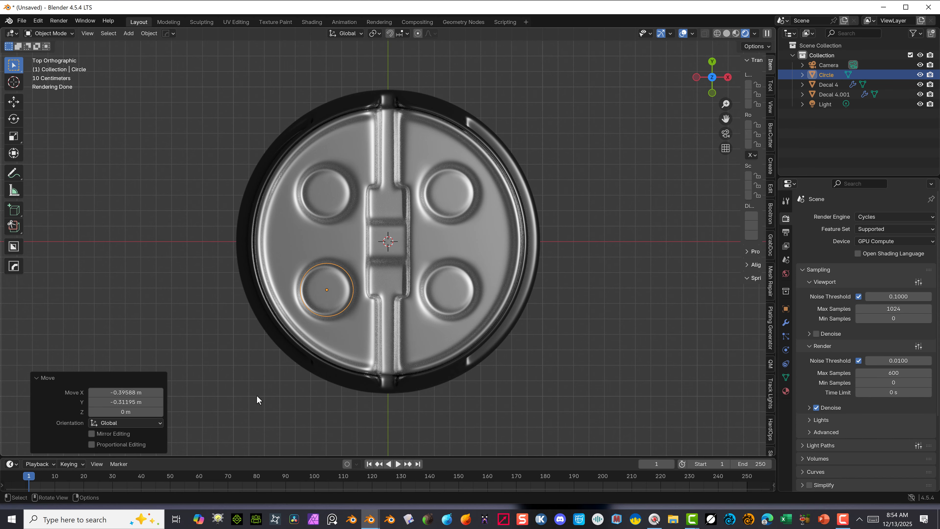
Fine-tune the circle's centering on the lower-left recess, shifting it about -0.006 m in X and -0.005 m in Y.
scroll(256, 395, "up", 8)
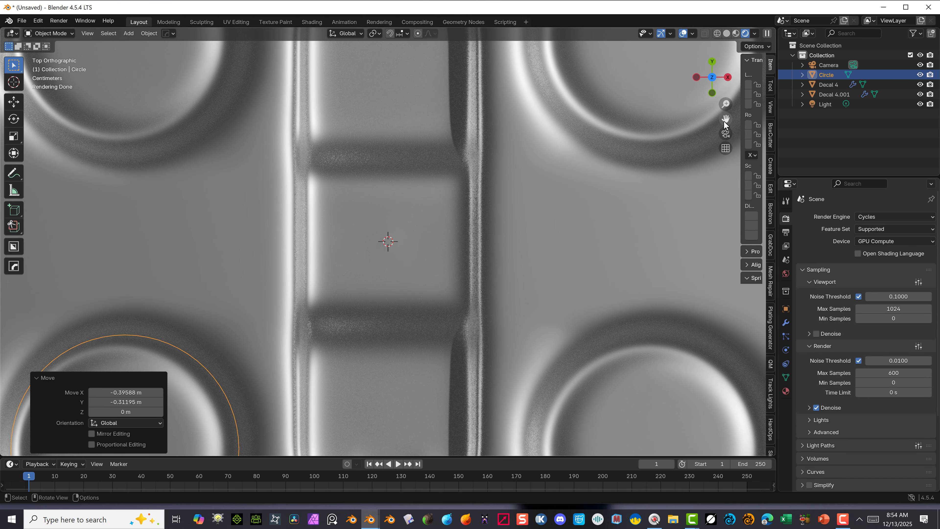
left_click_drag(724, 121, 151, 299)
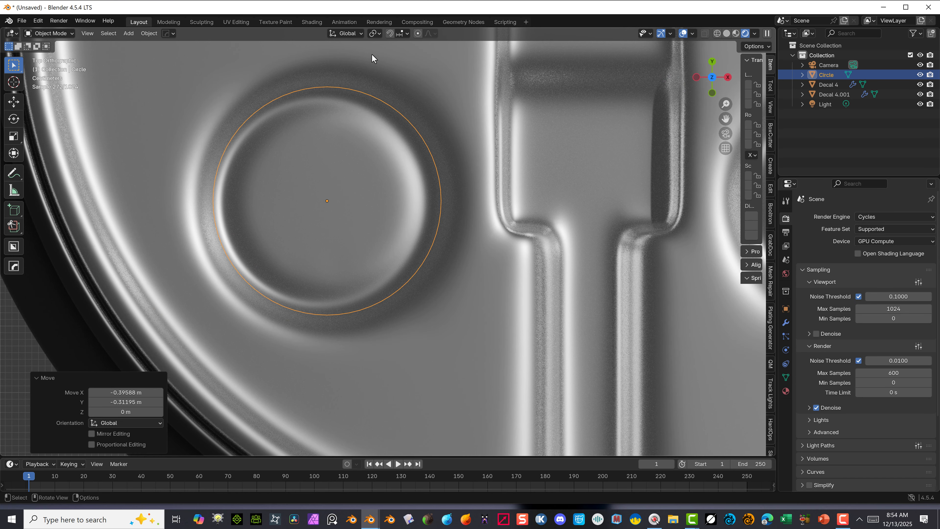
key("g")
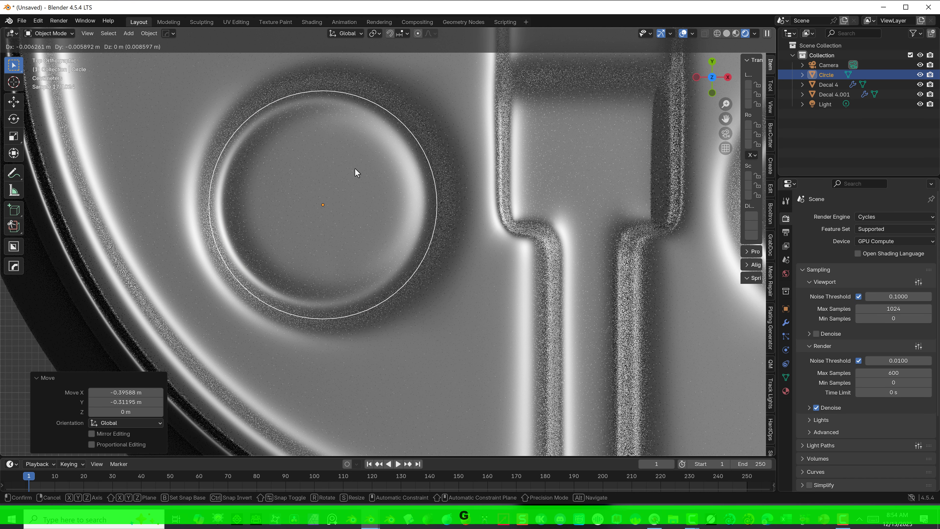
left_click(355, 171)
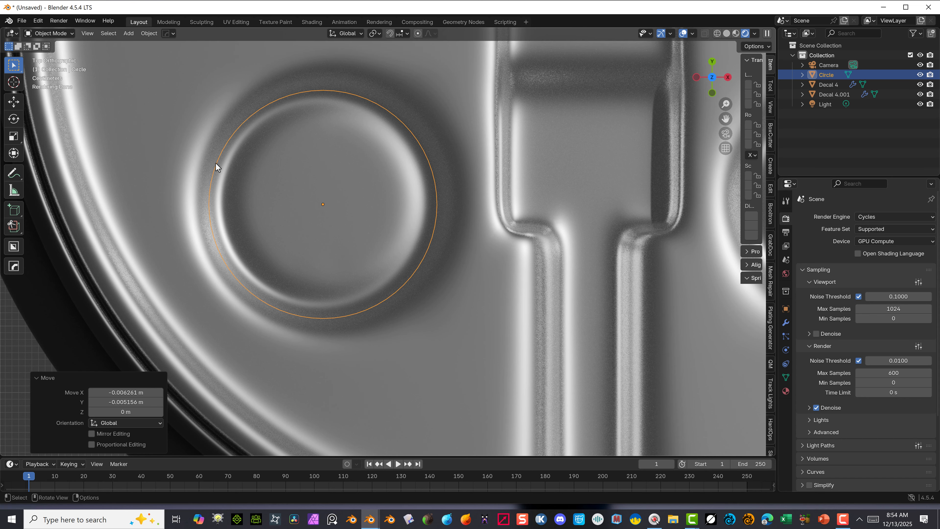
Convert the circle mesh over the lower-left recess to a curve.
scroll(369, 225, "down", 6)
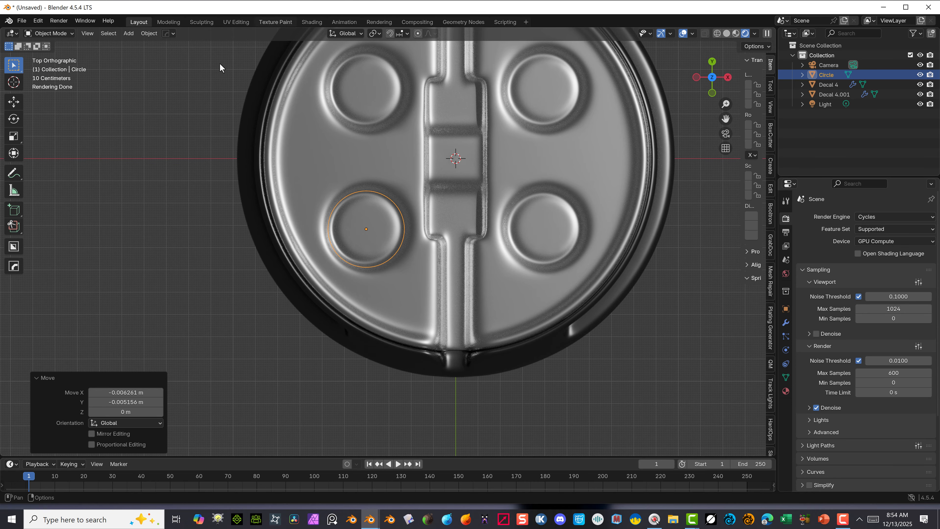
left_click(145, 34)
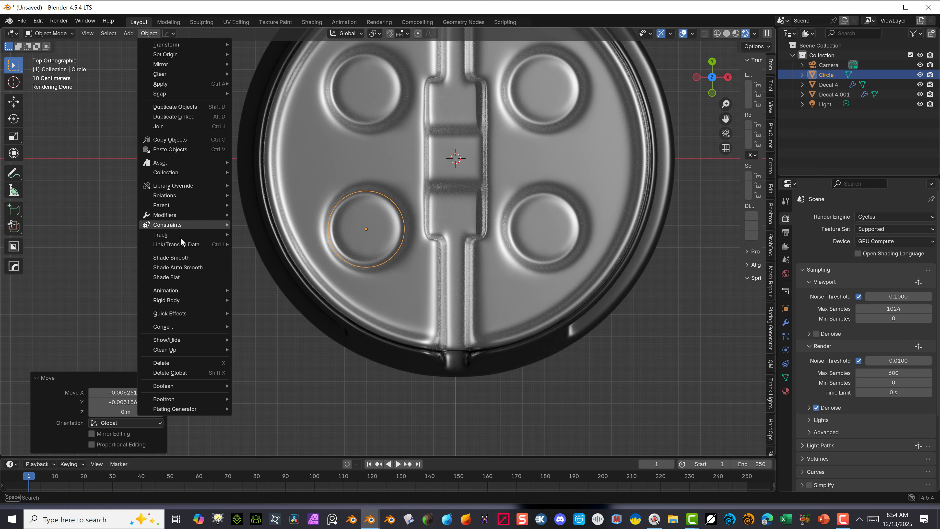
mouse_move(185, 327)
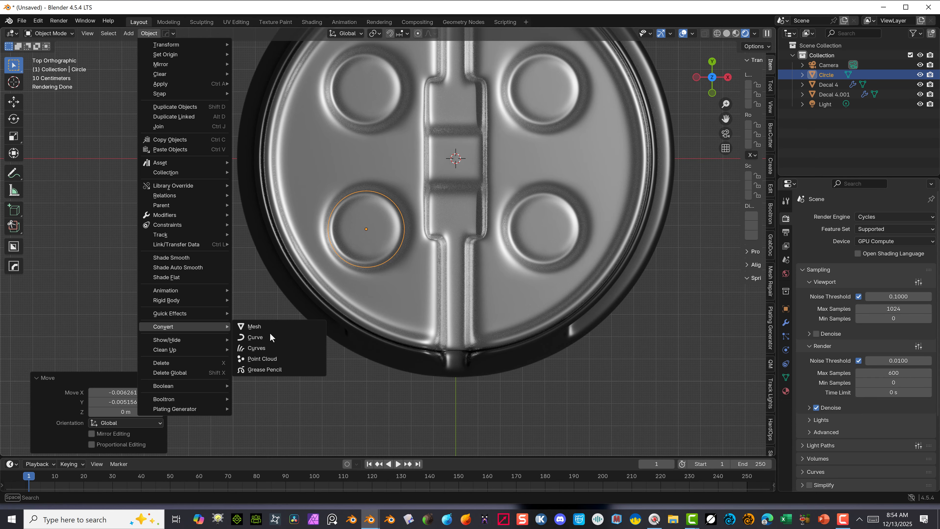
left_click(246, 338)
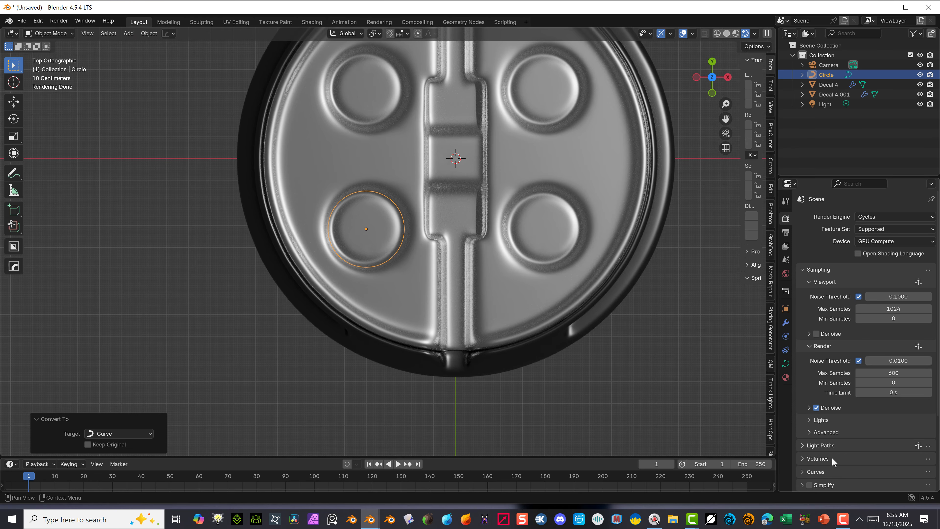
Give the circle curve a round bevel with a depth of 0.07 m and a resolution of 16.
scroll(854, 393, "down", 1)
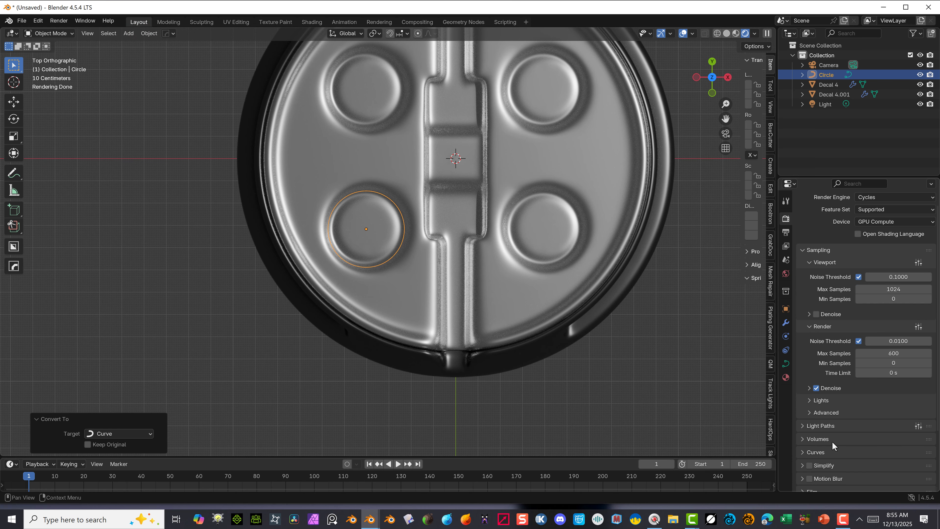
left_click(785, 364)
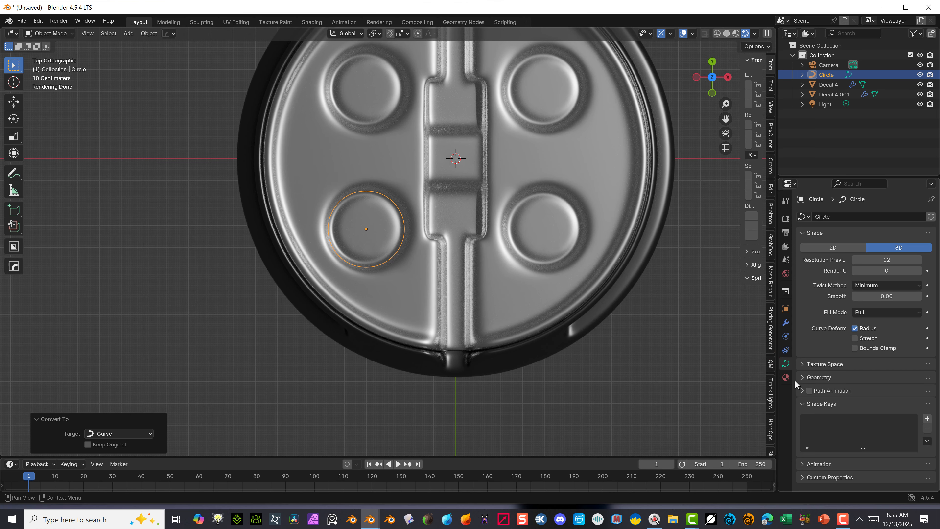
left_click(803, 377)
scroll(872, 439, "down", 4)
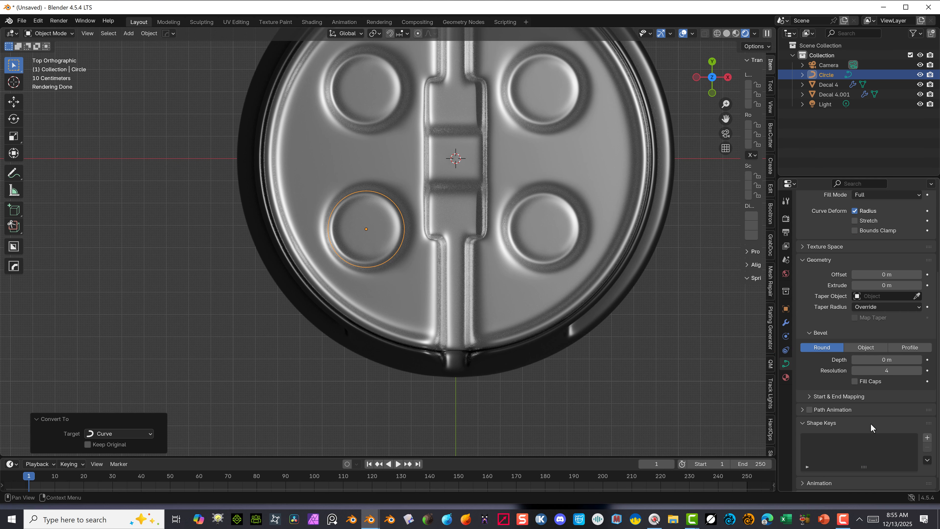
mouse_move(881, 365)
left_mouse_down()
mouse_move(892, 365)
mouse_move(881, 364)
left_mouse_up()
left_click(881, 363)
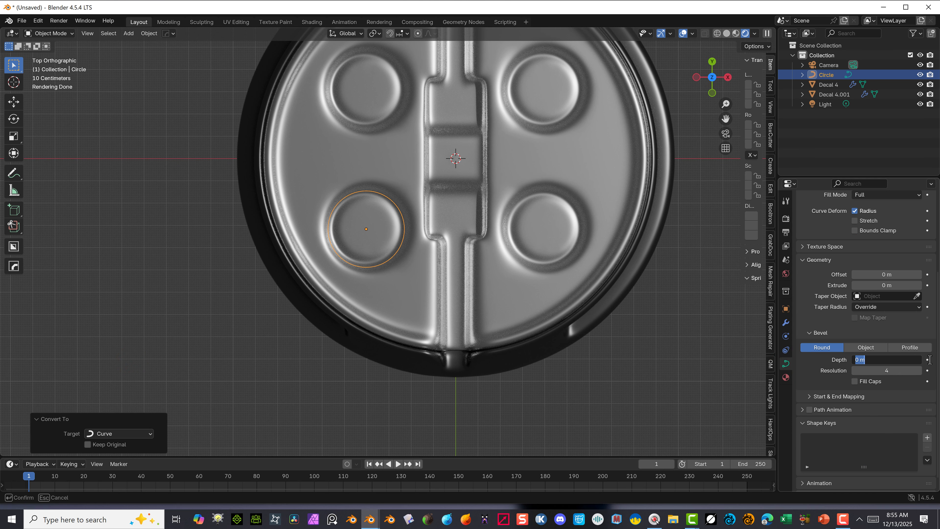
key("Escape")
left_click_drag(855, 359, 919, 370)
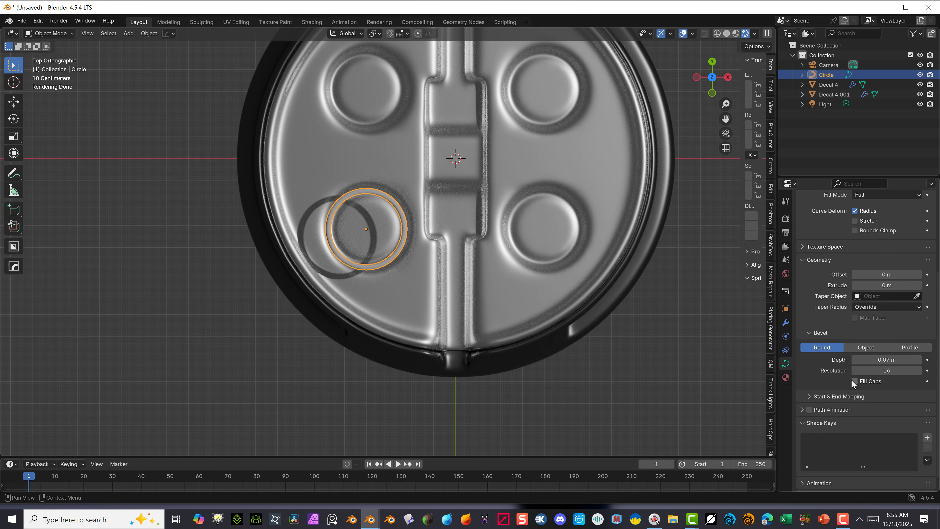
left_click(626, 378)
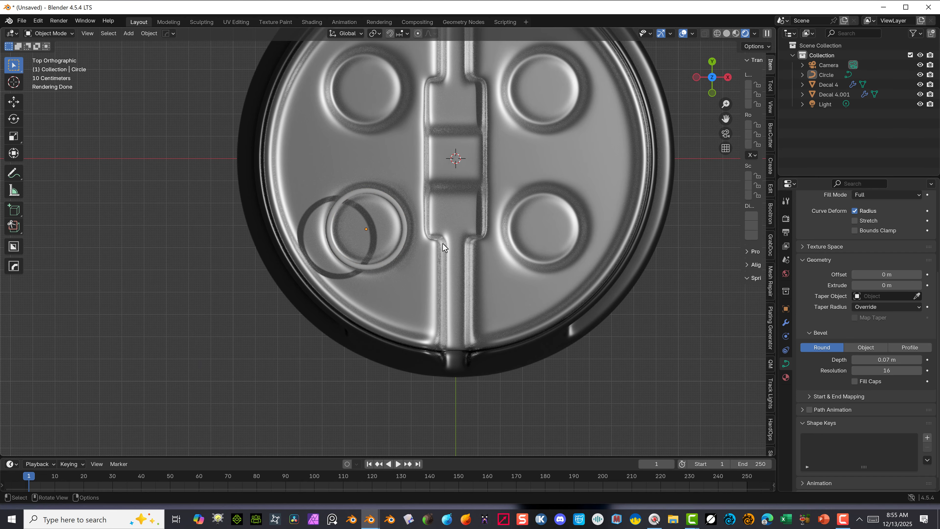
Lower the beveled ring about 0.18 m along Z so it sits on the recess, and check its fit from several angles.
left_click(393, 202)
middle_click_drag(391, 200, 409, 148)
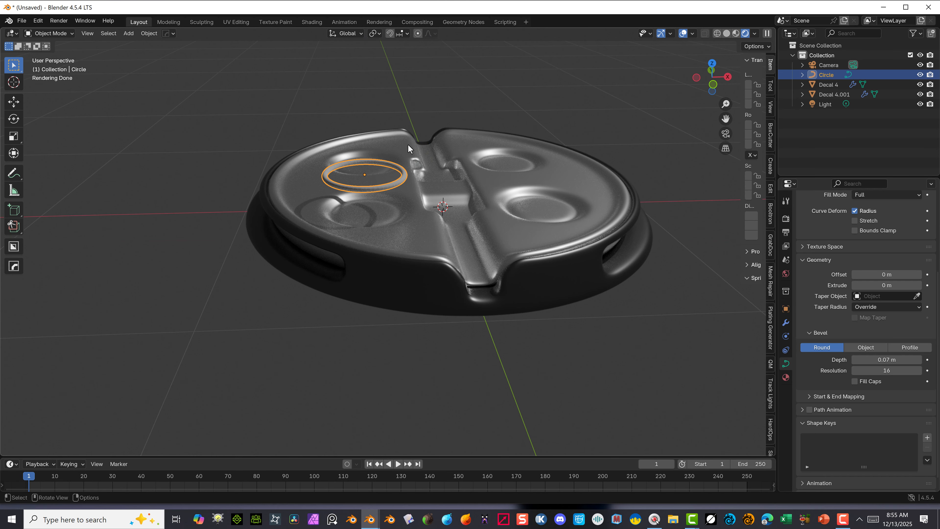
key("g")
key("z")
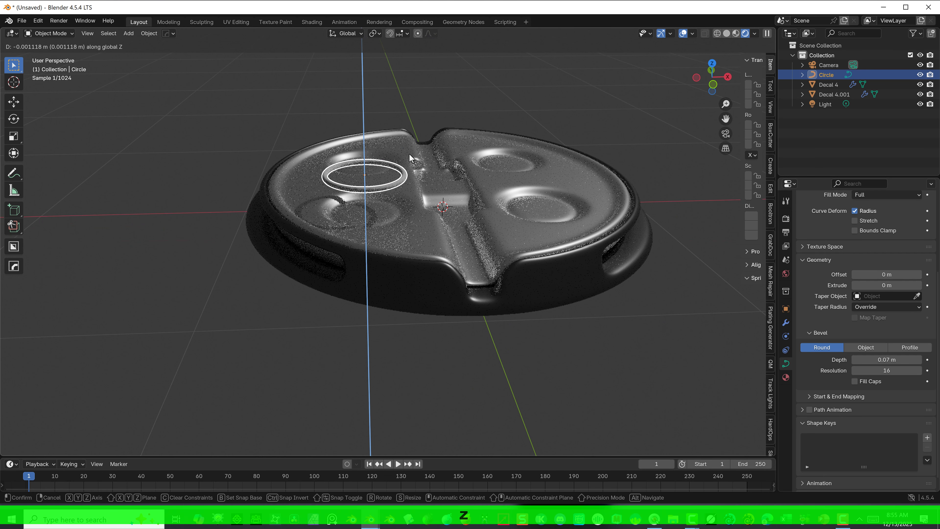
left_click(410, 182)
scroll(381, 176, "up", 4)
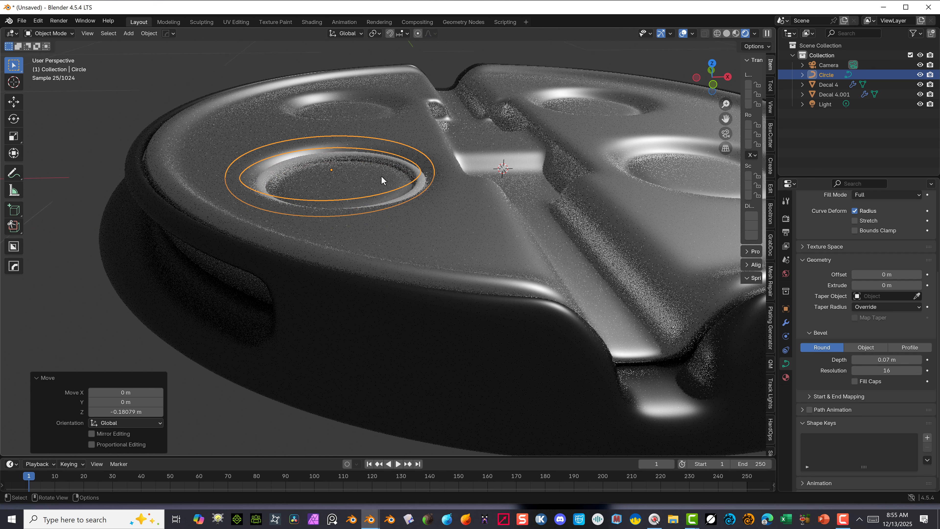
scroll(381, 176, "up", 3)
middle_click_drag(388, 200, 383, 218)
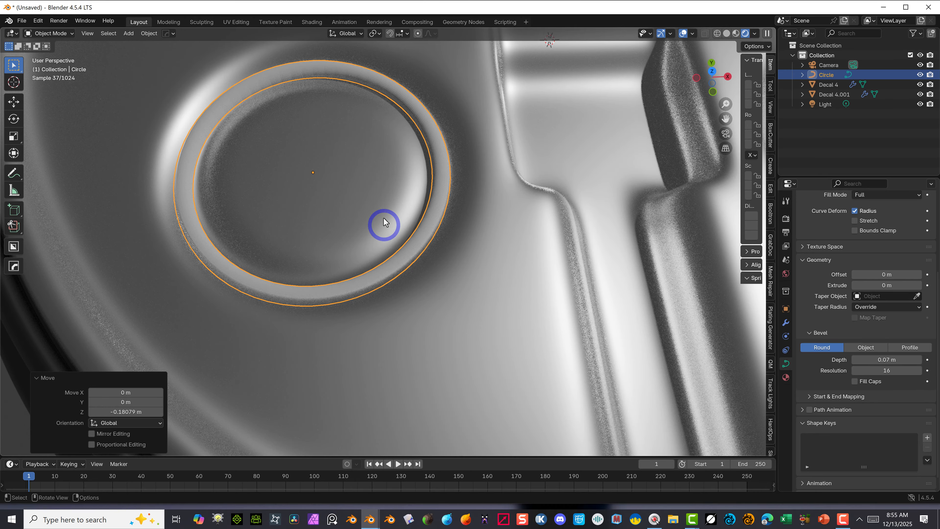
scroll(381, 226, "down", 8)
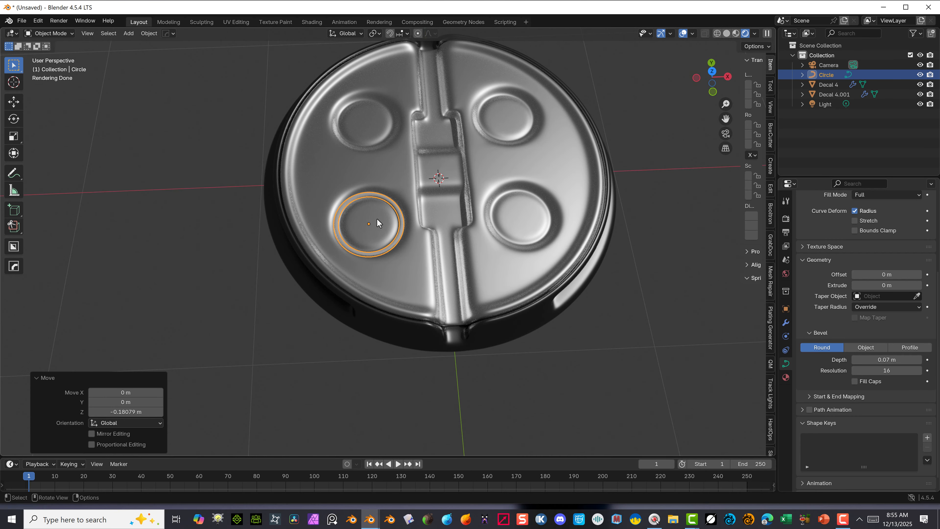
middle_click_drag(377, 222, 477, 85)
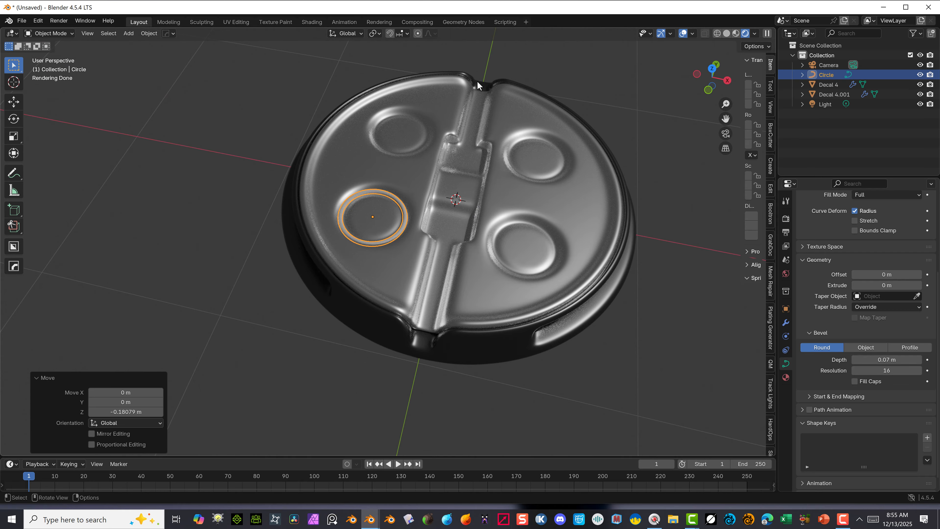
In the Shading workspace, create a new material for the ring and replace its default shader with an Emission shader feeding the surface.
left_click(315, 23)
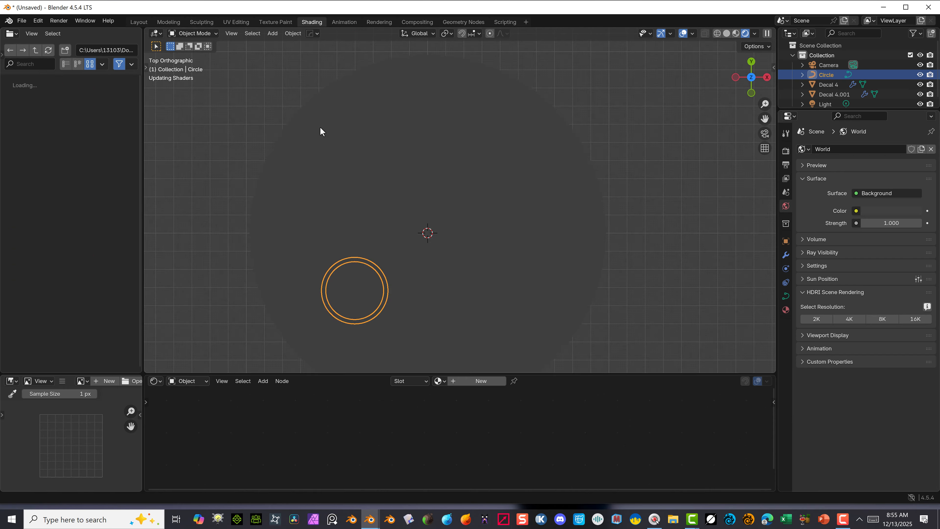
left_click(449, 381)
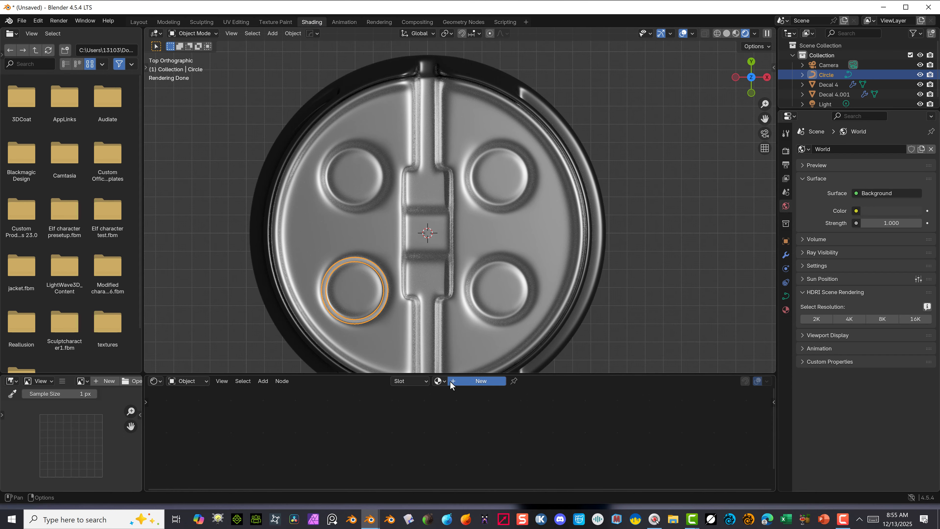
left_click_drag(544, 372, 569, 203)
left_click(435, 348)
key("Delete")
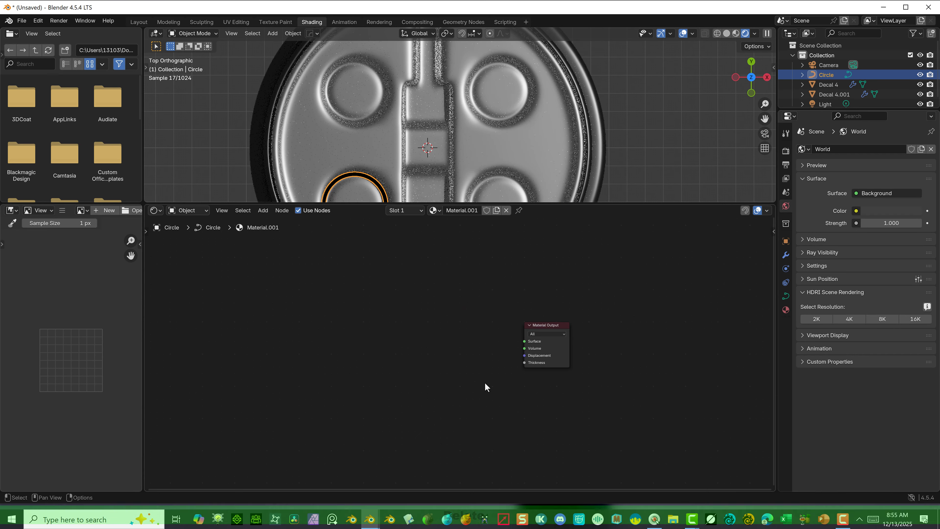
left_click_drag(525, 343, 333, 340)
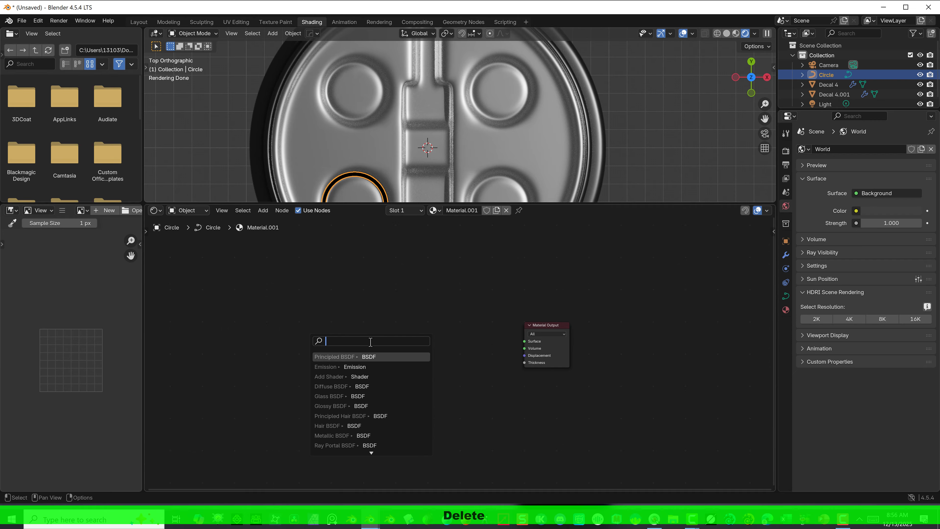
left_click(333, 366)
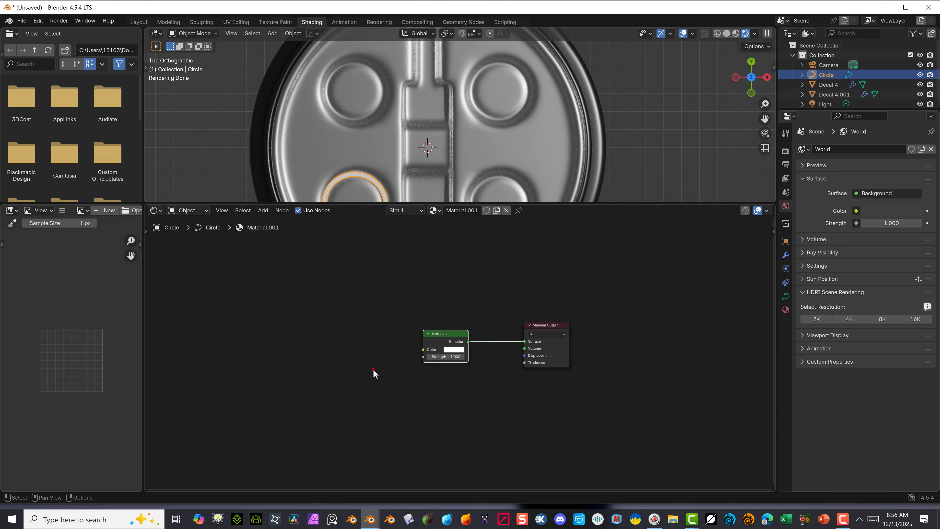
Set the ring's emission color to bright lime green and its strength to 10.4.
left_click(375, 372)
scroll(460, 436, "up", 2)
scroll(459, 430, "up", 3)
left_click(430, 343)
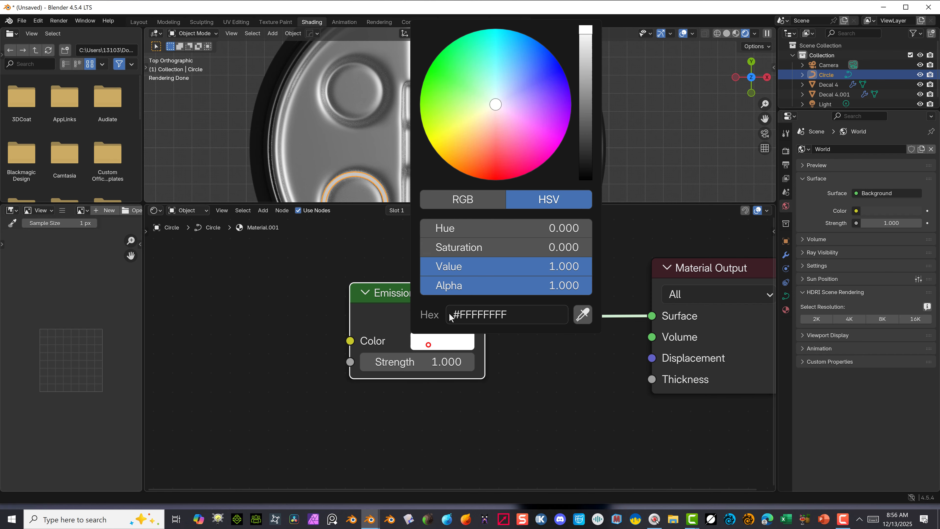
left_click_drag(484, 102, 420, 113)
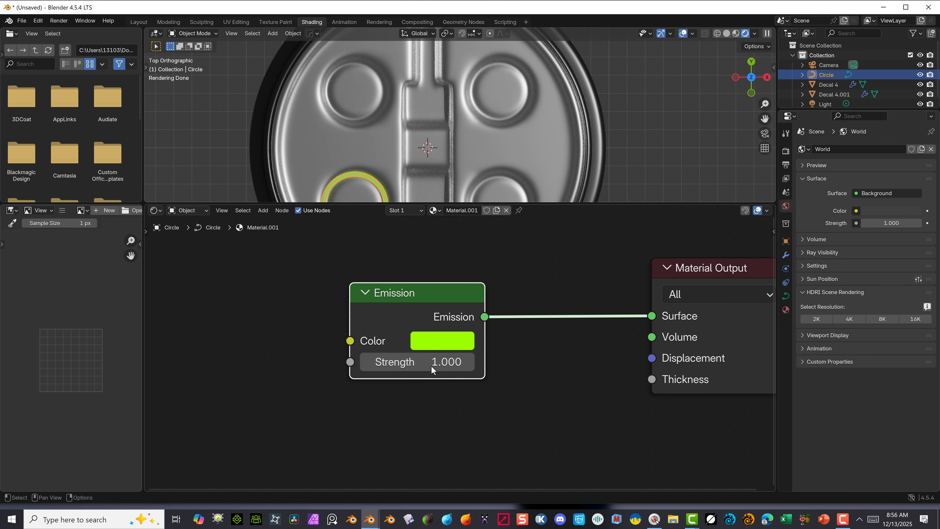
left_click_drag(450, 369, 525, 370)
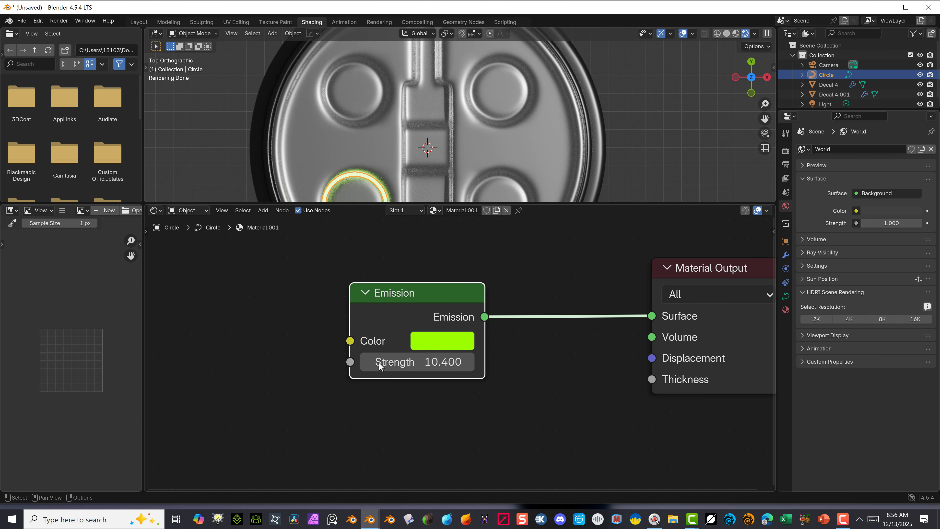
scroll(334, 313, "down", 1)
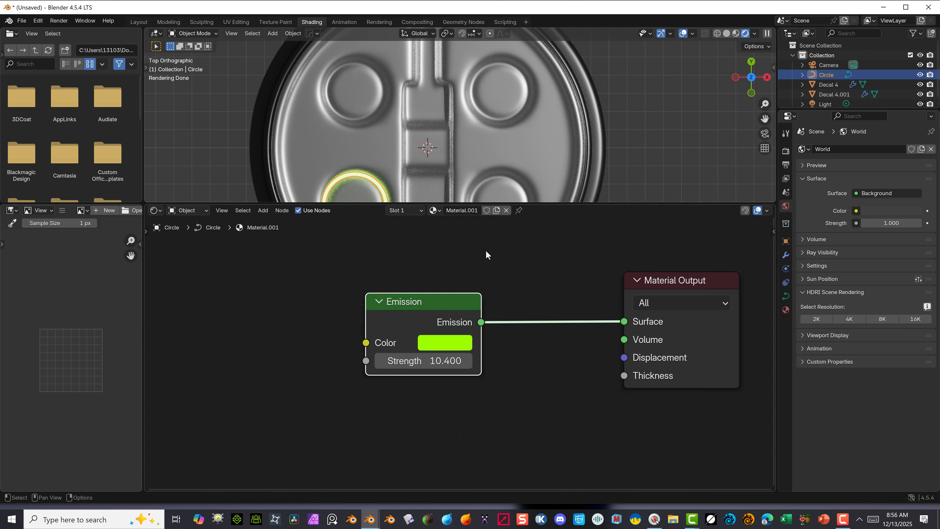
left_click_drag(501, 203, 498, 354)
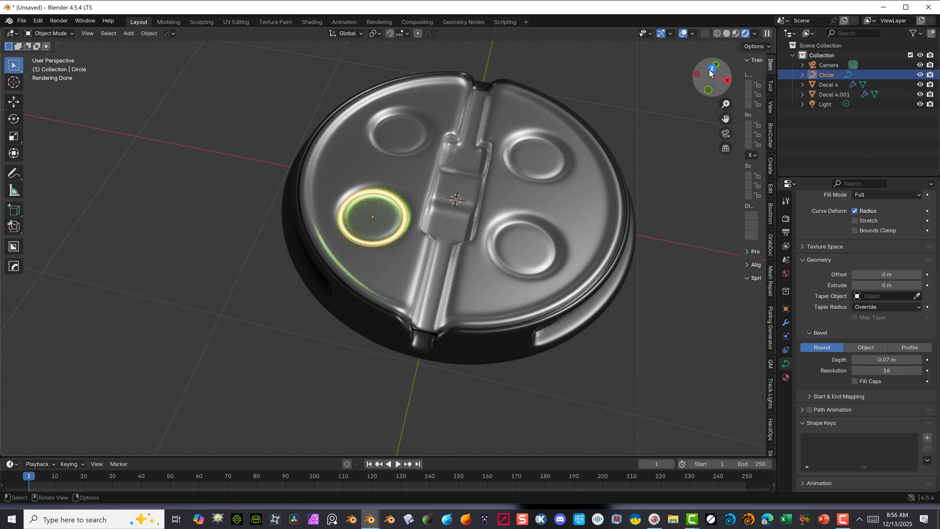
From the top view, set the glowing ring's origin to the 3D cursor at the decal's center and reveal its full transform values.
left_click(709, 69)
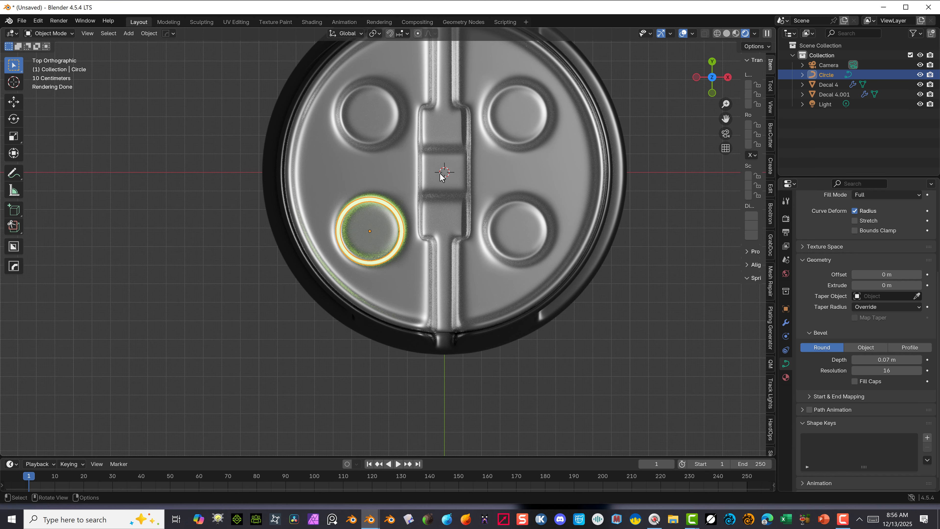
left_click(149, 33)
left_click(155, 32)
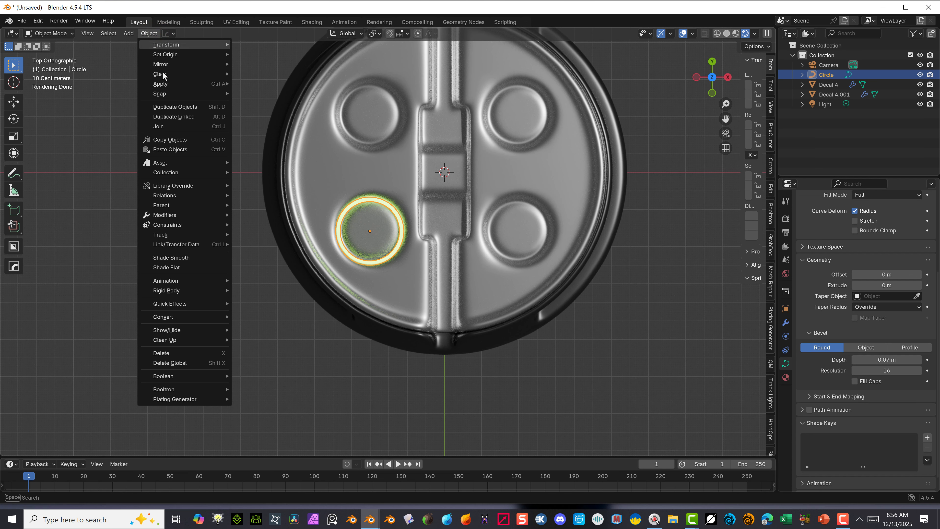
mouse_move(178, 61)
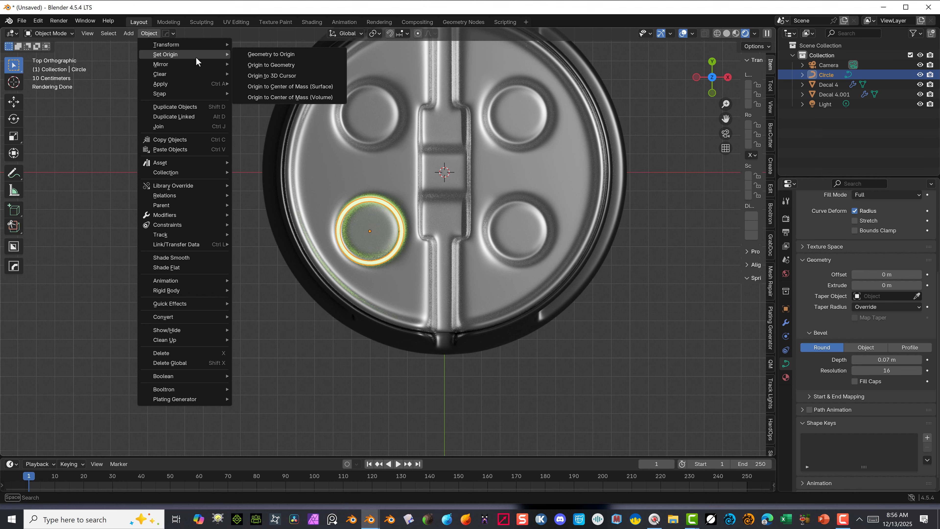
left_click(294, 76)
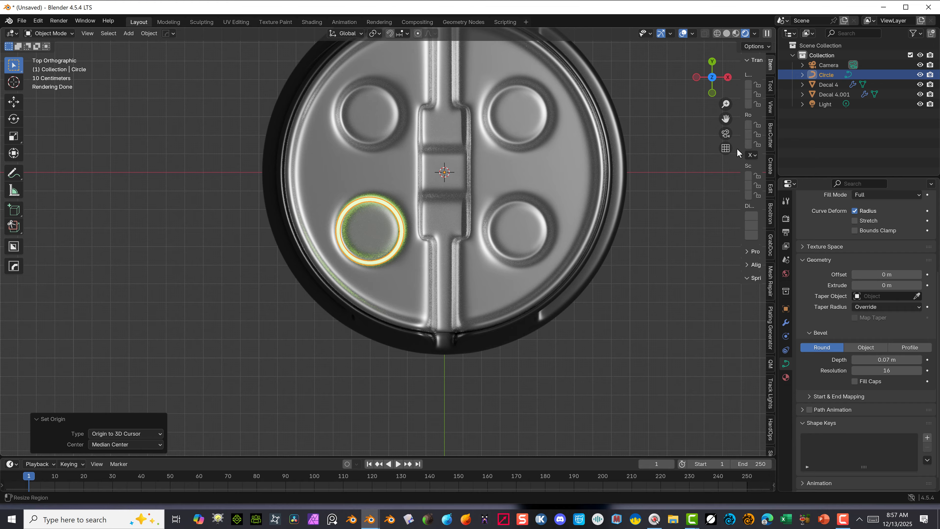
left_click_drag(736, 148, 657, 154)
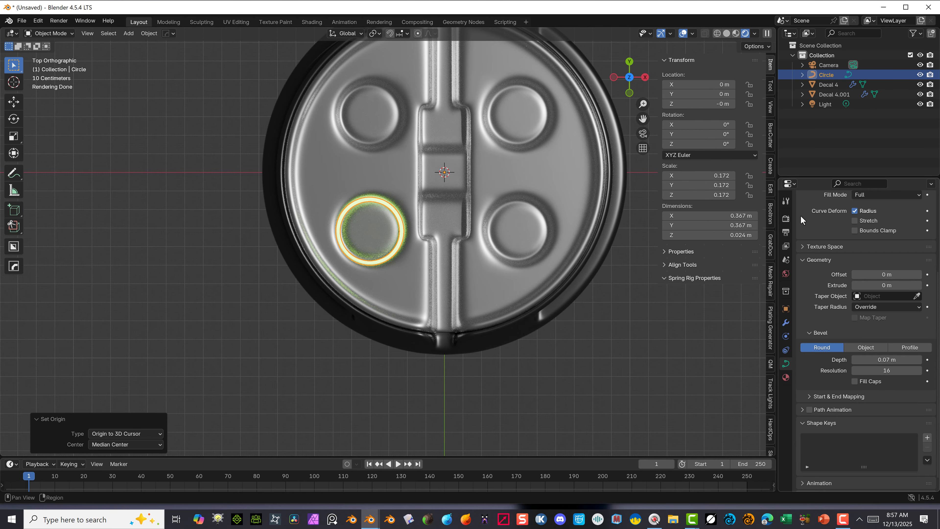
Add a Mirror modifier to the ring on the X axis, with Bisect and Flip enabled for X.
left_click(785, 322)
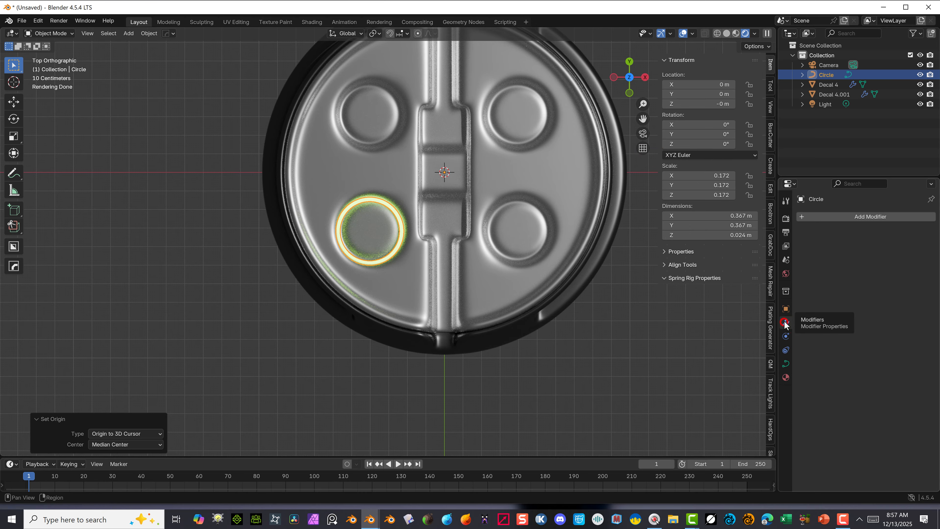
left_click(803, 217)
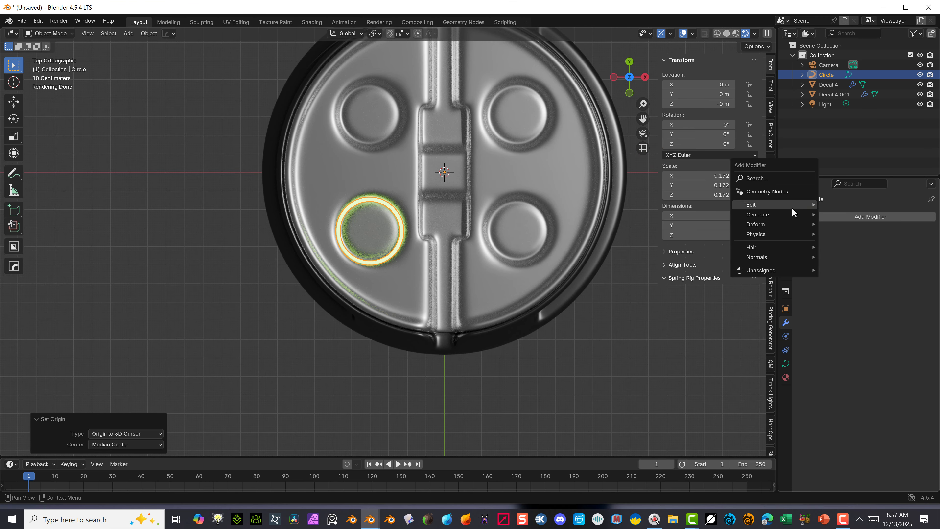
mouse_move(815, 214)
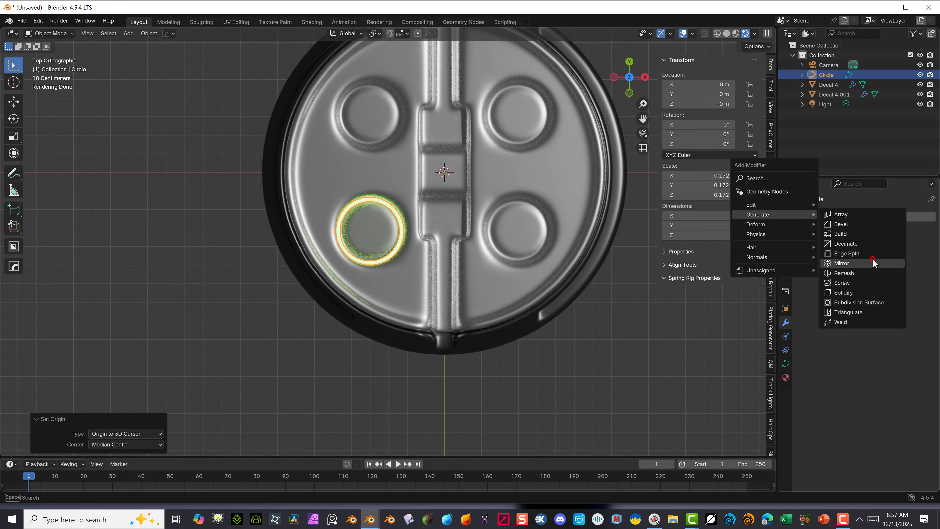
left_click(843, 263)
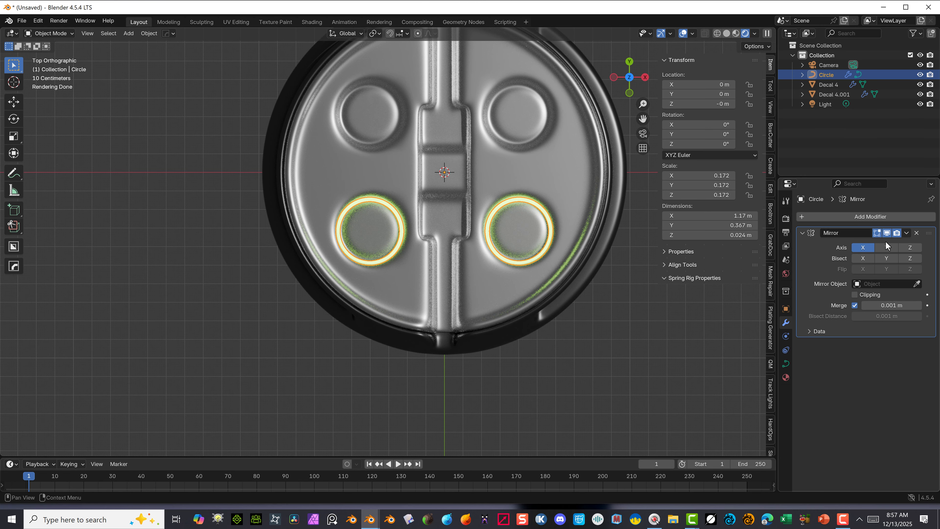
left_click(867, 258)
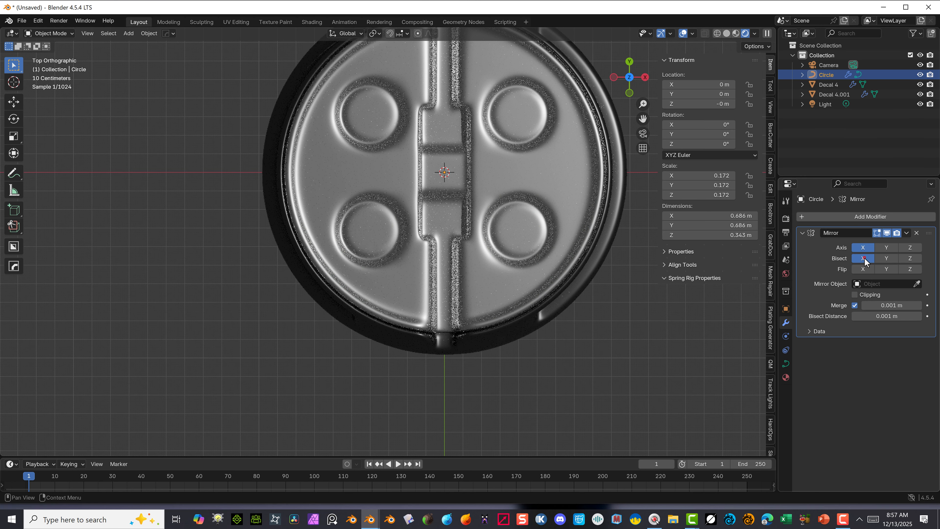
left_click(868, 269)
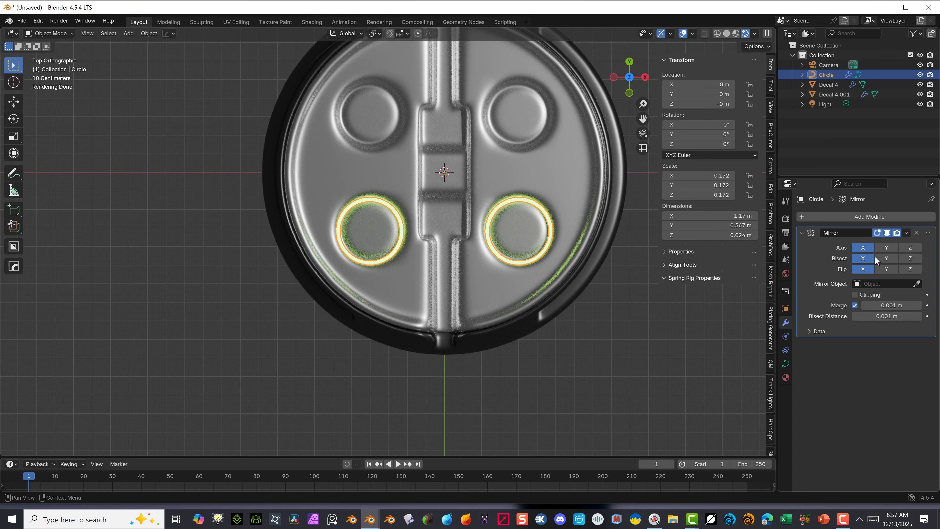
Extend the ring's Mirror modifier to the Y axis with Flip Y enabled and Bisect Y off.
left_click(893, 247)
left_click(894, 258)
left_click(892, 269)
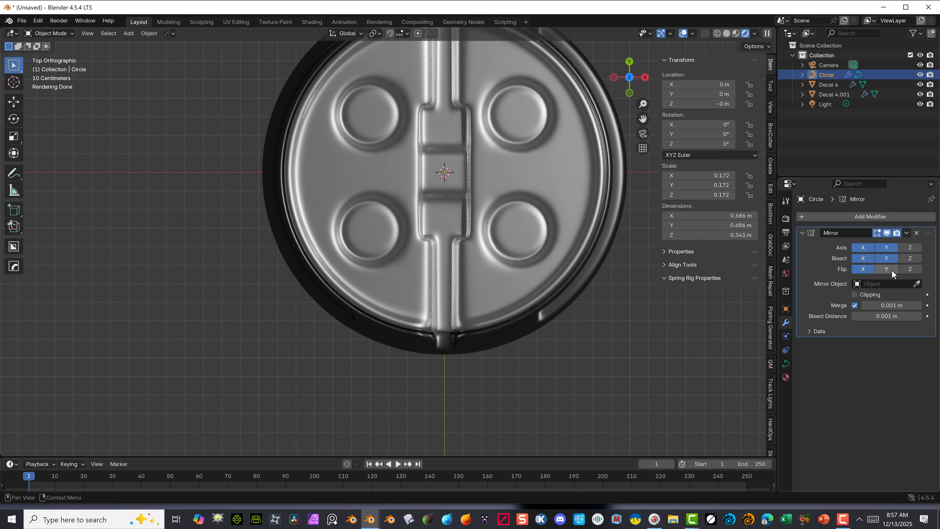
left_click(894, 268)
left_click(886, 258)
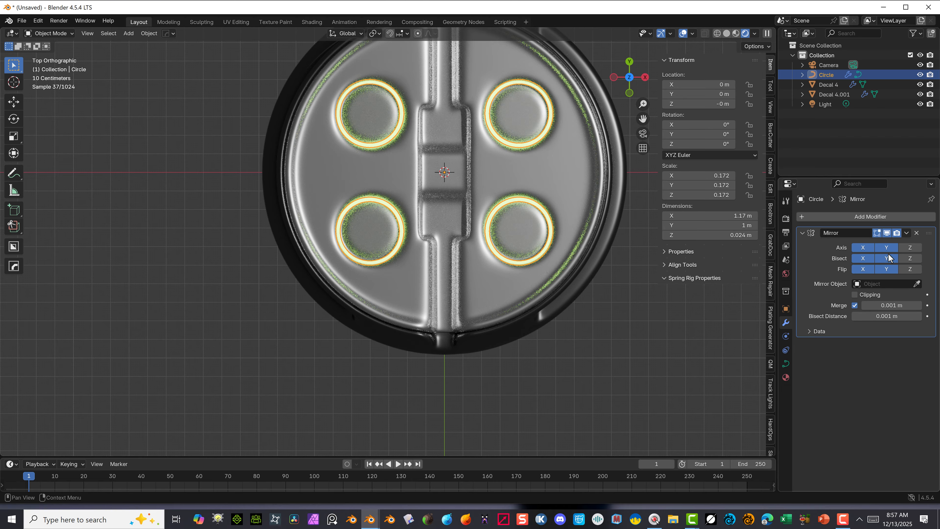
left_click(887, 268)
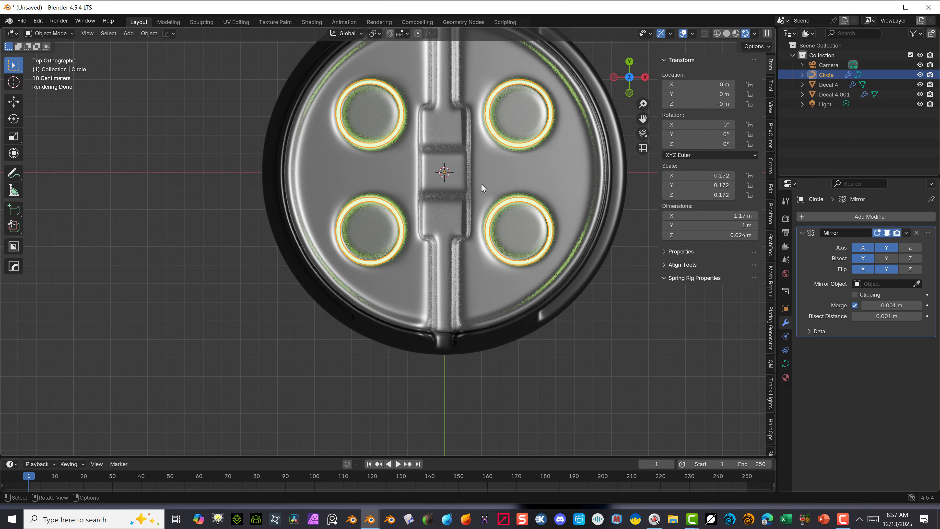
Try to apply the Mirror modifier to the ring curve, and check the four rings from below and above.
left_click(906, 234)
left_click(866, 245)
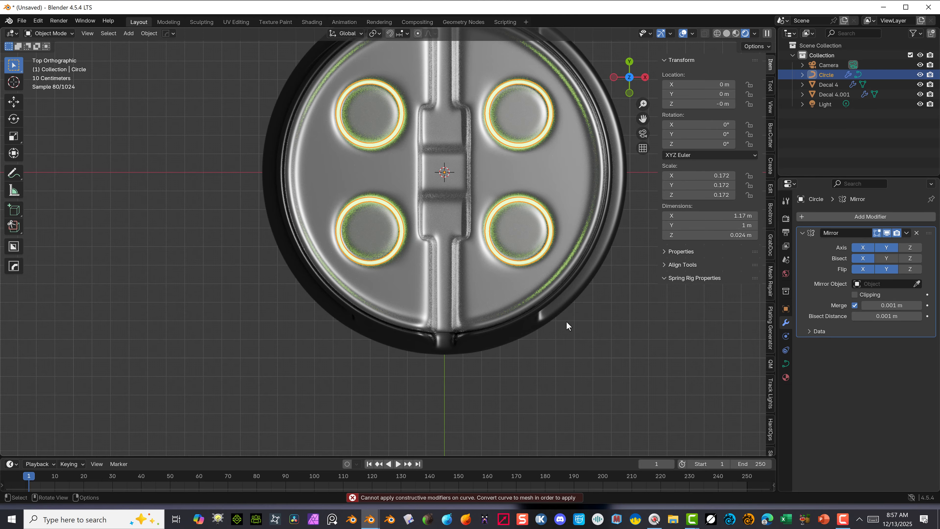
middle_click_drag(566, 321, 574, 255)
scroll(376, 157, "up", 4)
scroll(377, 156, "down", 6)
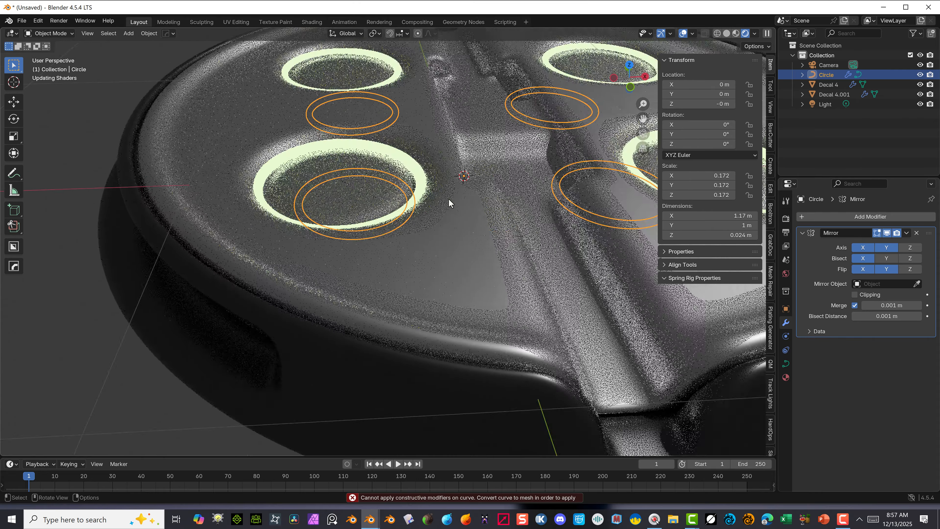
middle_click_drag(531, 170, 558, 200, "alt")
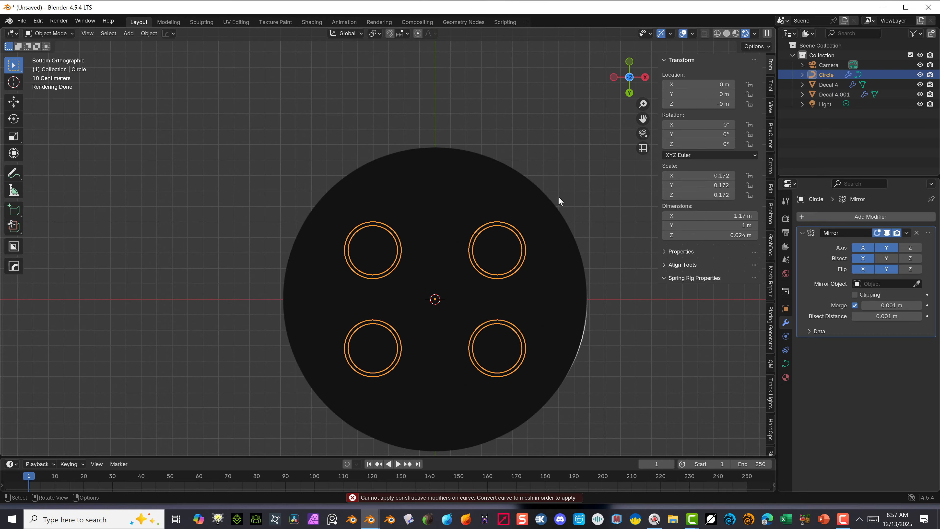
left_click(630, 77)
scroll(536, 210, "down", 2)
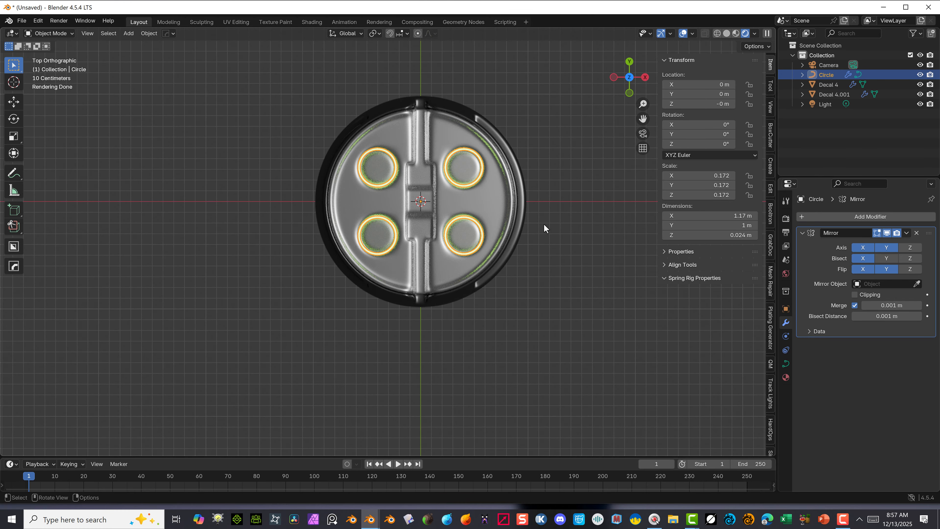
Convert the mirrored ring curve to a mesh, then deselect it and check the four glowing rings at an angle.
right_click(265, 193)
left_click(274, 239)
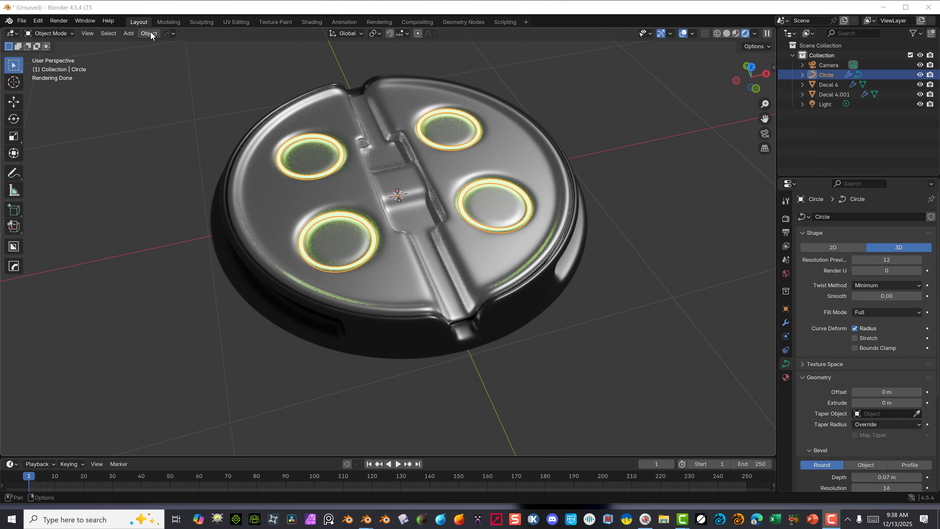
left_click(149, 34)
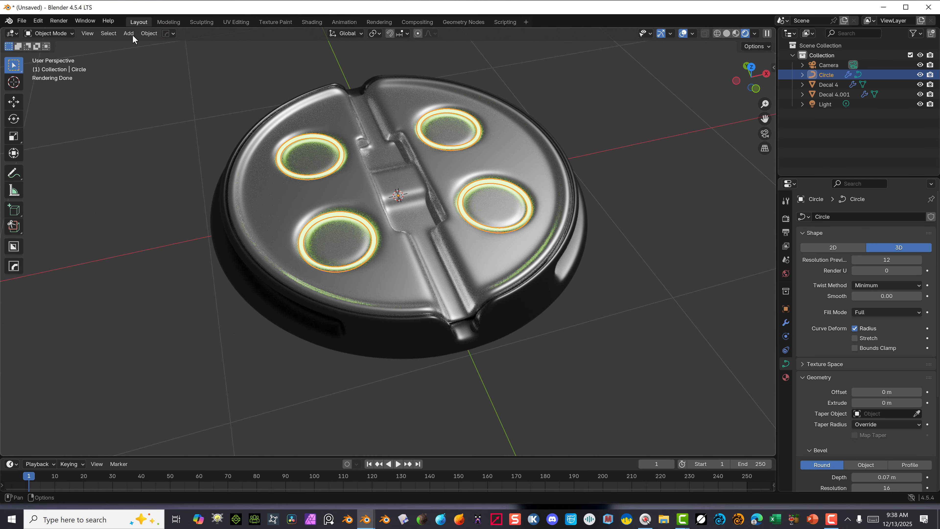
left_click(149, 33)
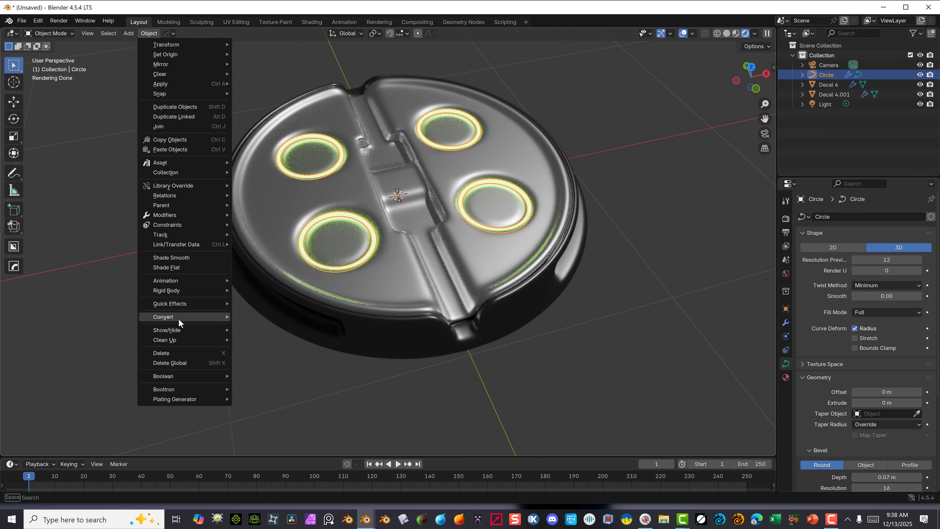
mouse_move(179, 318)
left_click(277, 320)
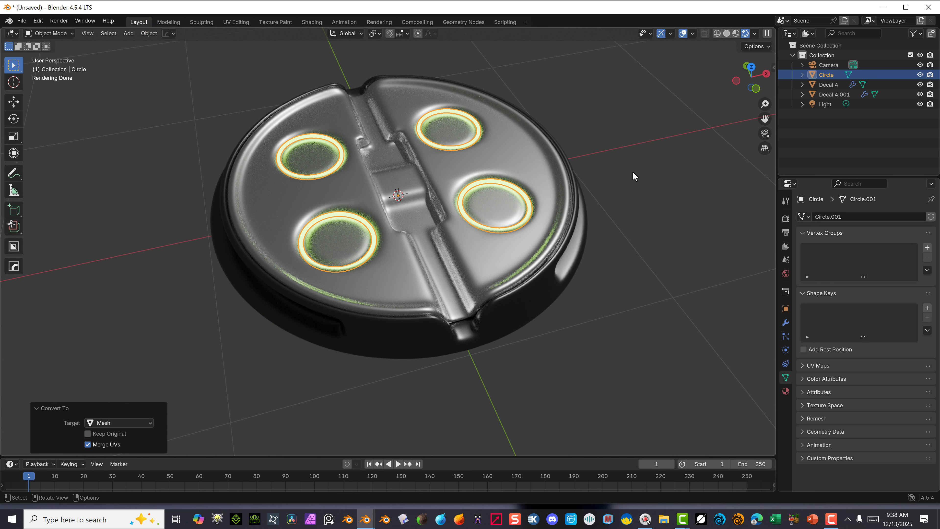
left_click(724, 265)
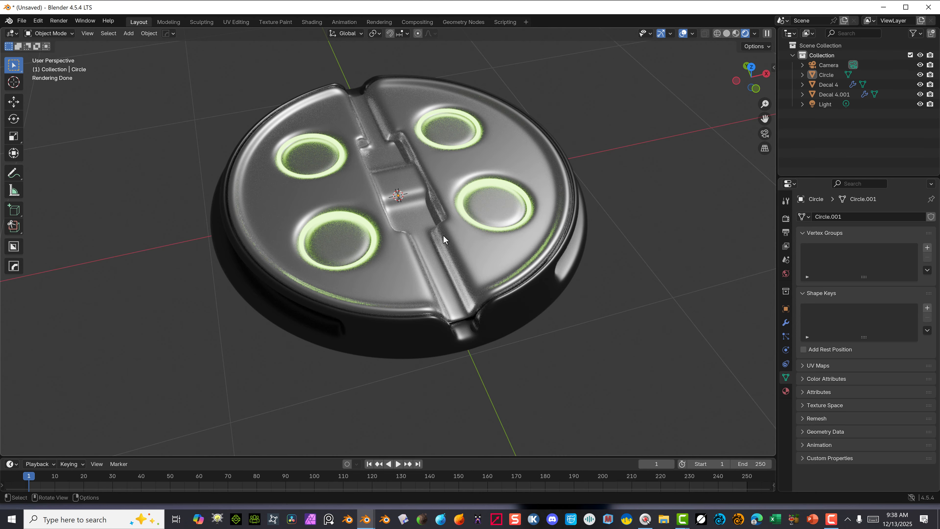
middle_click_drag(484, 180, 557, 277)
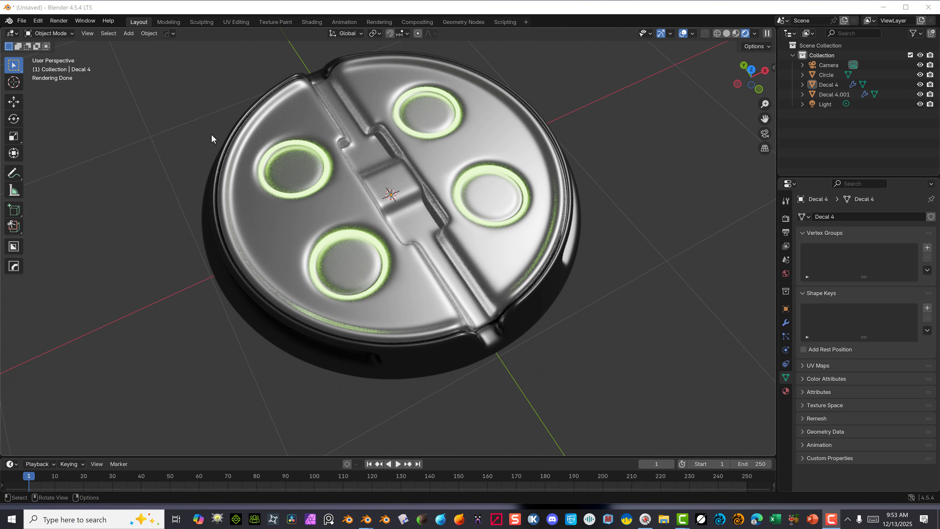
Select the glowing rings together with the decal's top plate and its dark outer base.
left_click(322, 152)
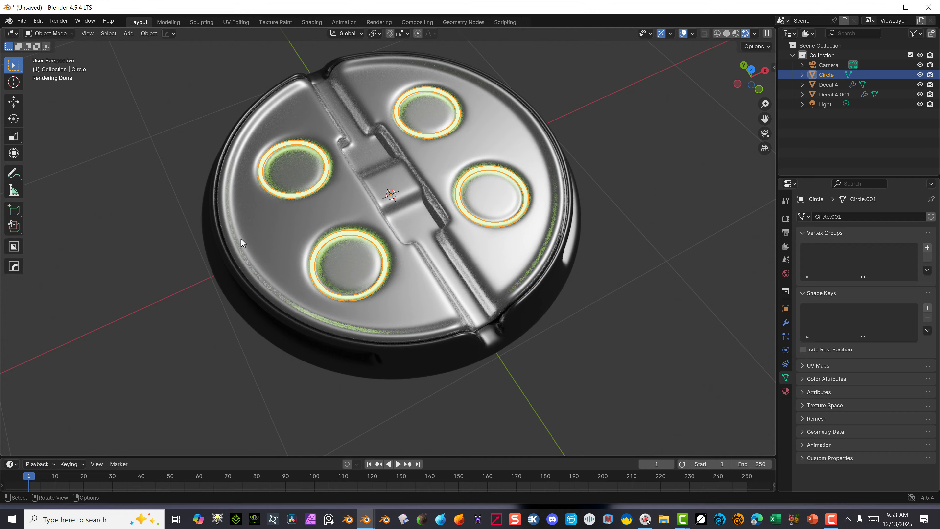
left_click(248, 226, "shift")
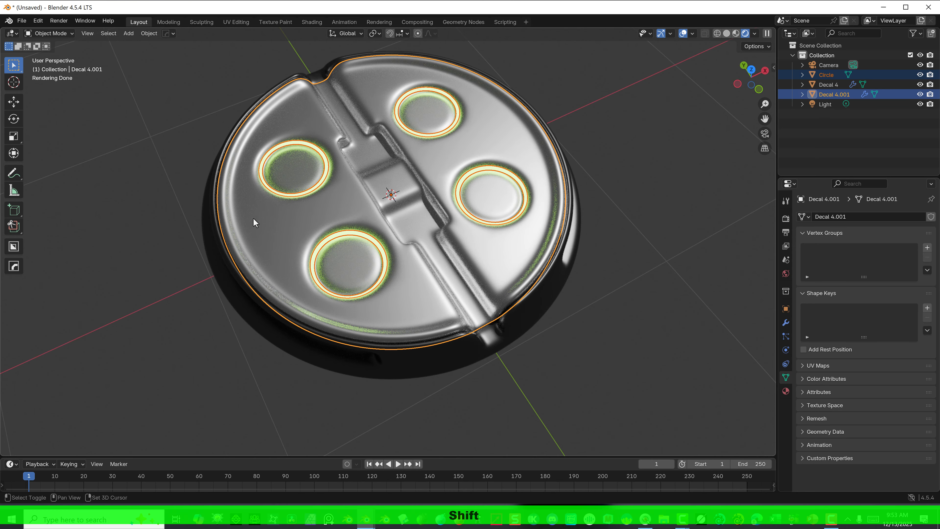
left_click(229, 274, "shift")
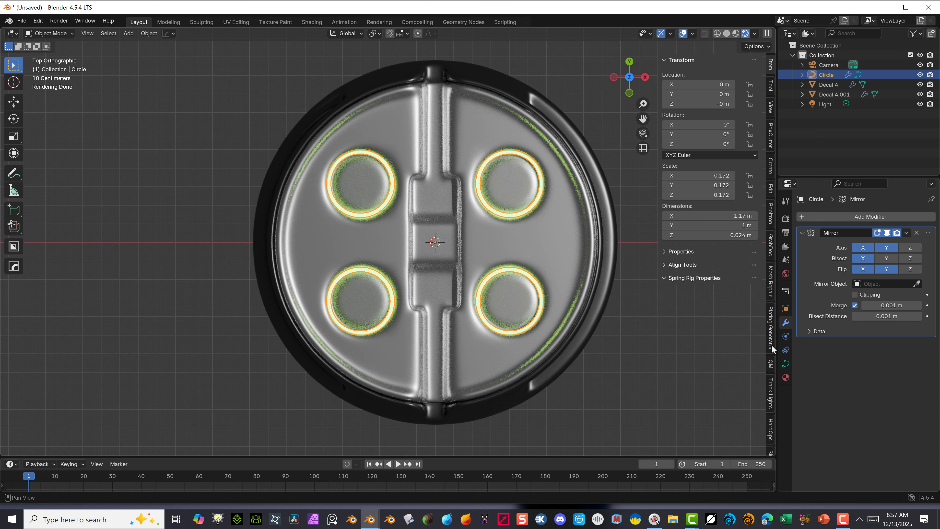
Bring up the MACHIN3 add-on tools containing the DECALmachine settings.
scroll(769, 218, "down", 8)
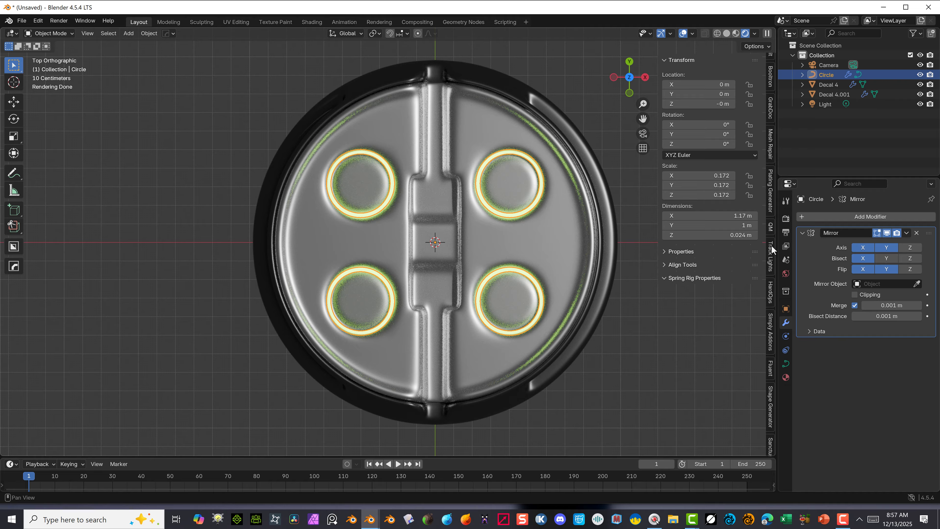
scroll(771, 335, "down", 6)
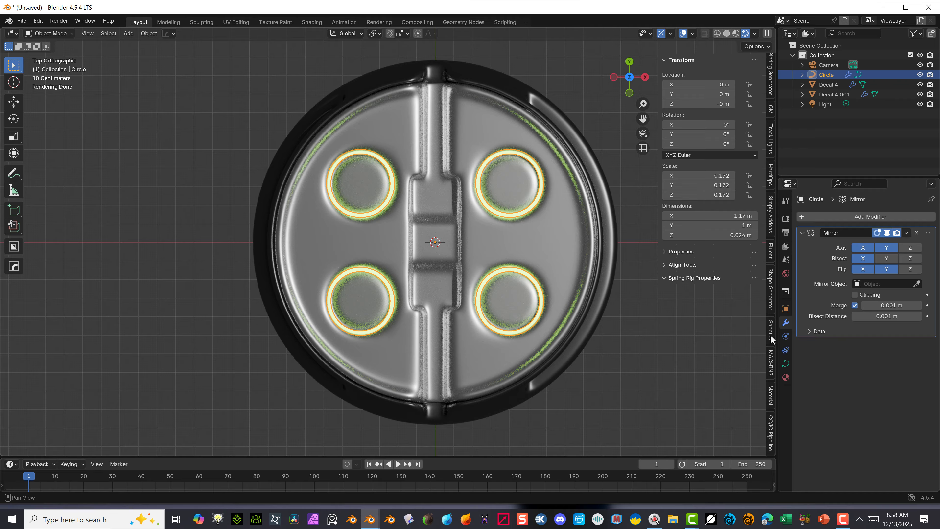
left_click(771, 363)
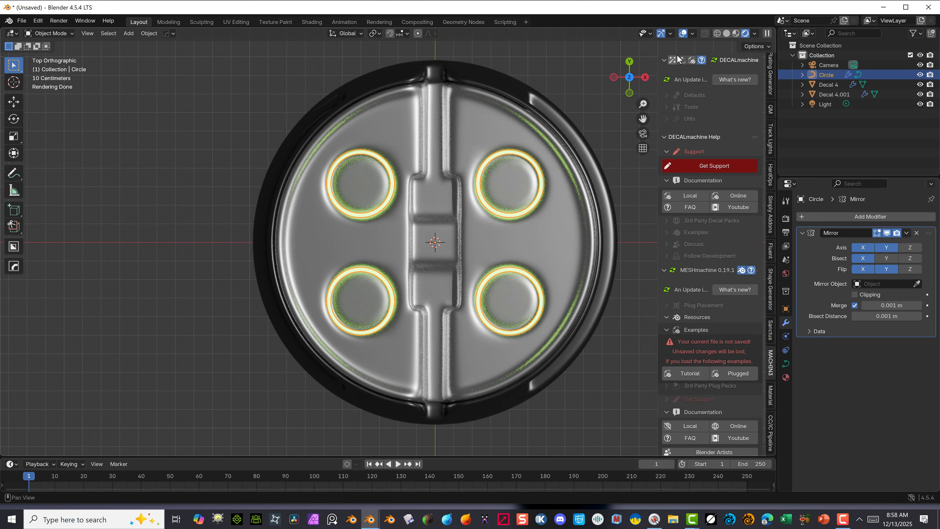
Configure the DECALmachine decal bake with 4x anti-aliasing, a resolution of 1024 and 512 AO samples.
left_click(673, 61)
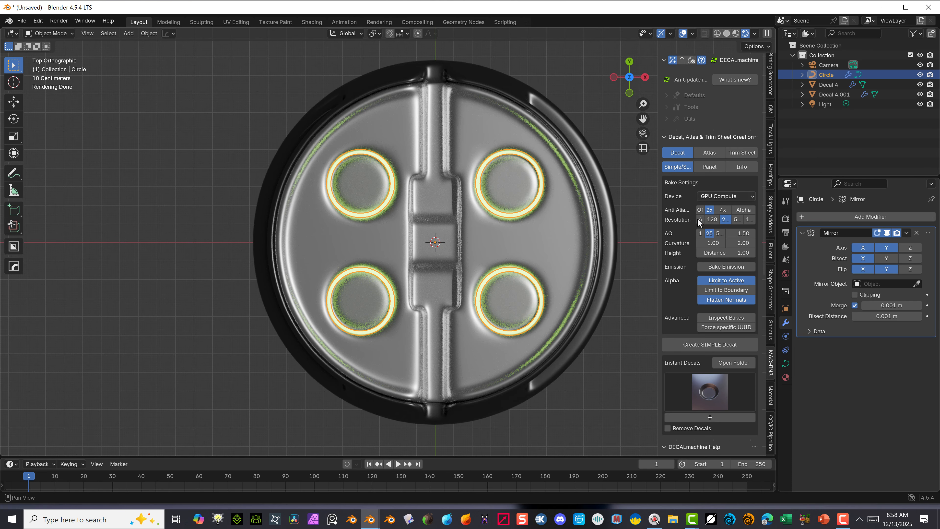
left_click(721, 211)
left_click_drag(658, 218, 572, 220)
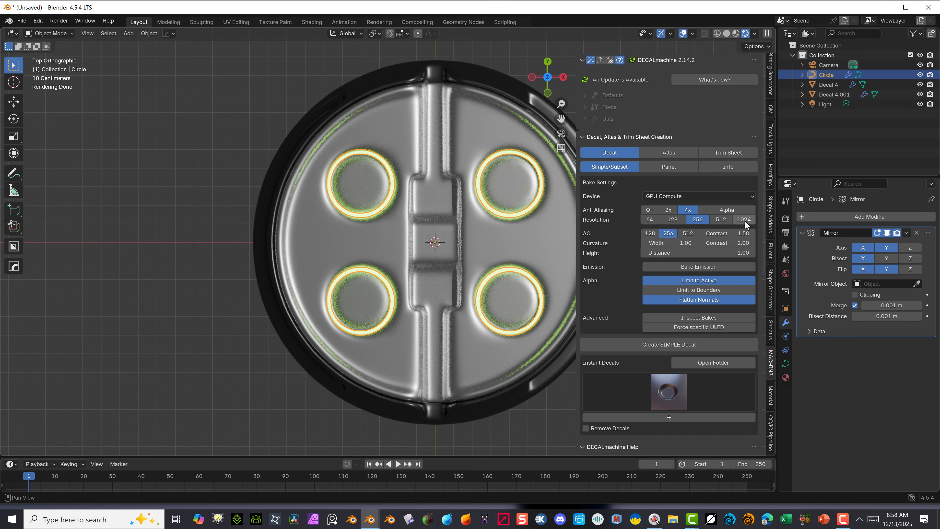
left_click(743, 219)
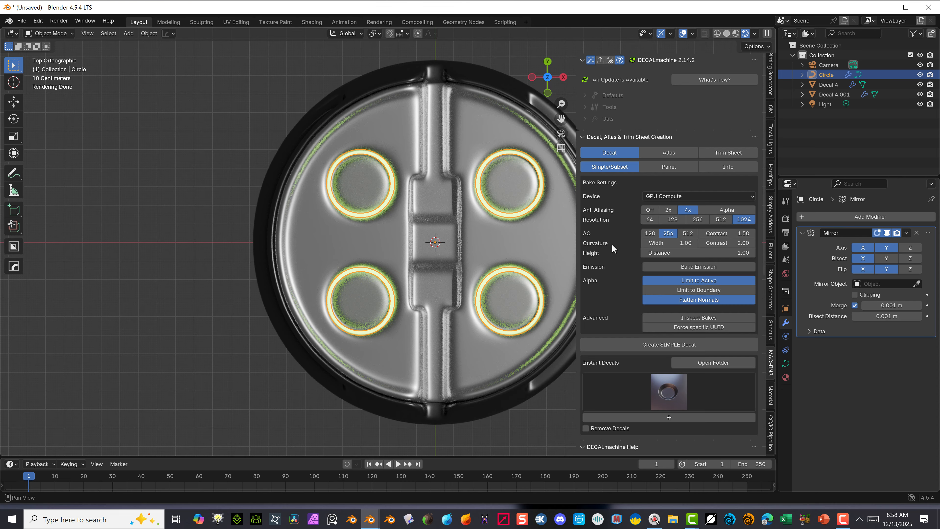
left_click(691, 233)
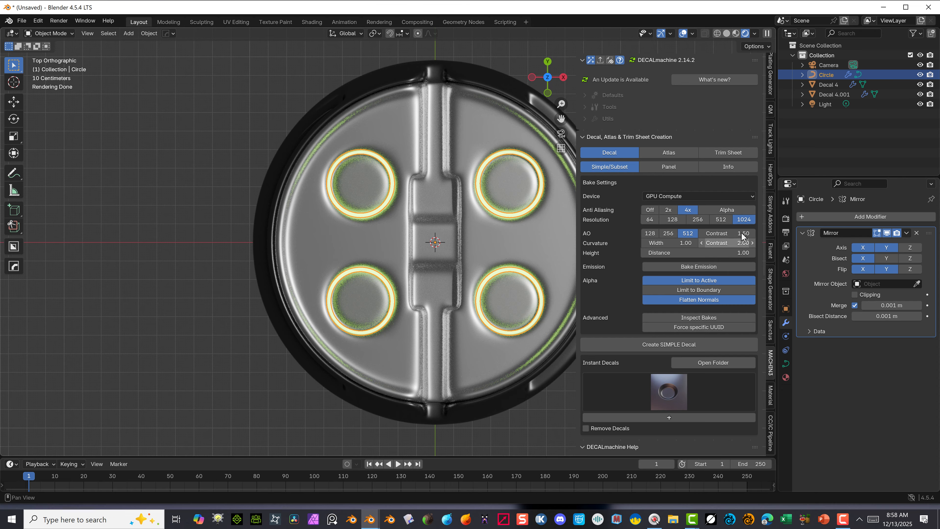
Enable emission baking with Bounce at 4096 samples and create the simple decal from the selected geometry.
left_click(692, 268)
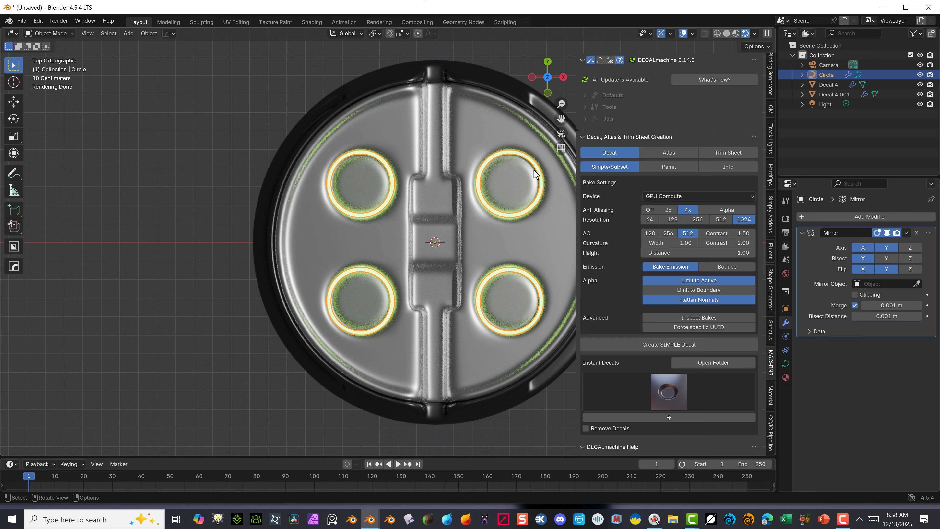
left_click(726, 268)
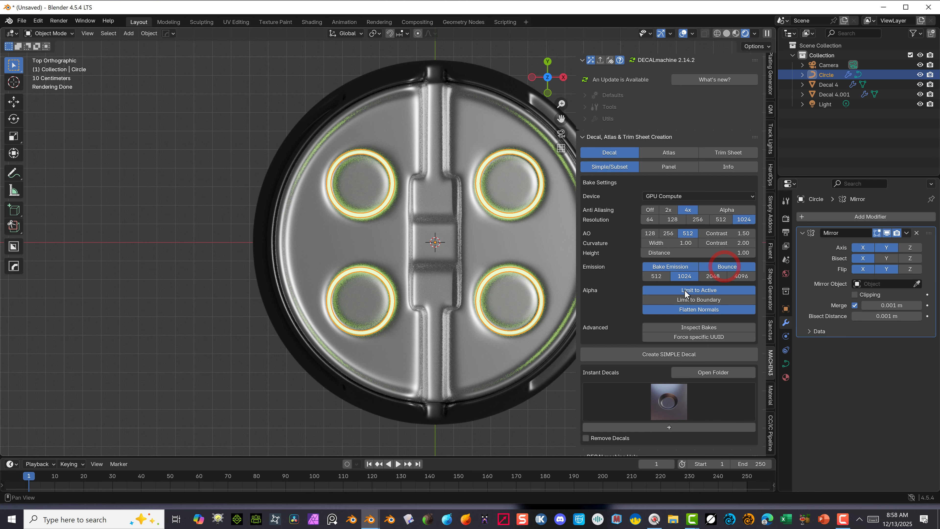
left_click(740, 277)
left_click(673, 355)
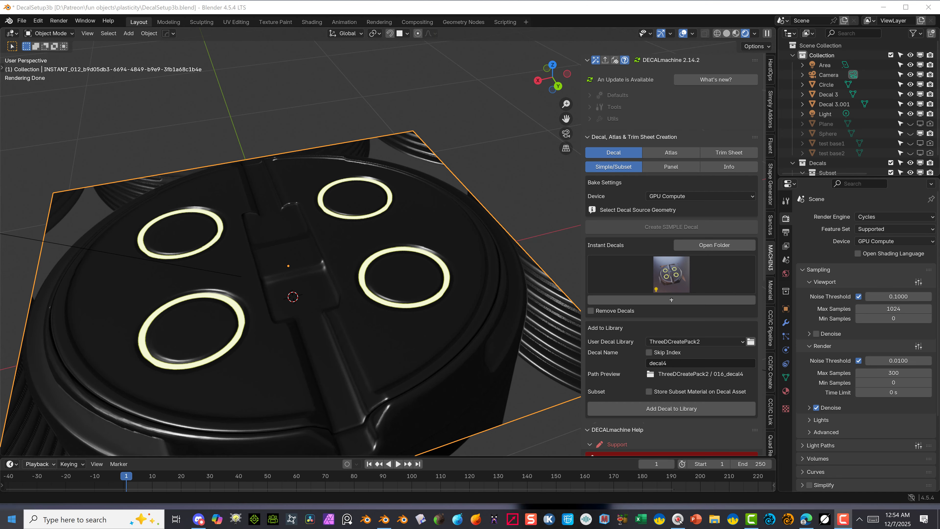
Add the baked decal to the ThreeDCreatePack2 library as decal4 and delete the decal object from the scene.
middle_click_drag(264, 381, 241, 380)
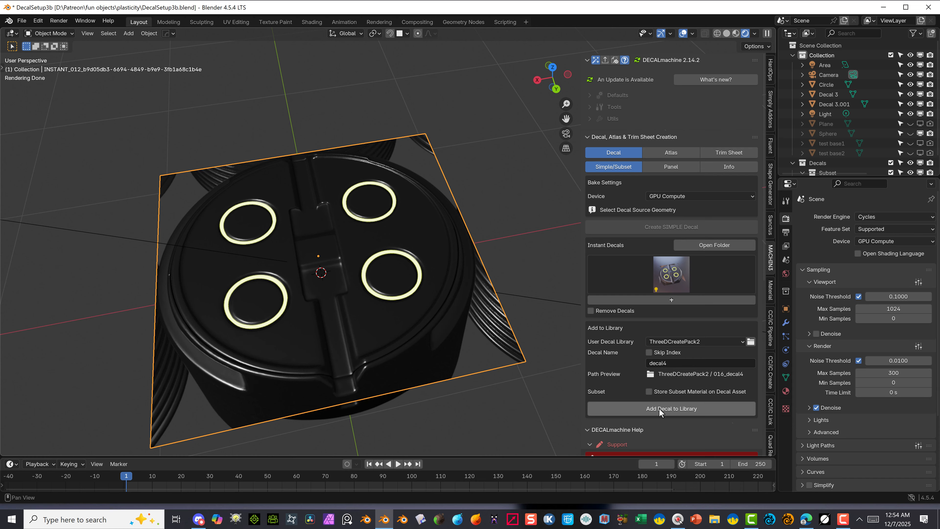
left_click(672, 409)
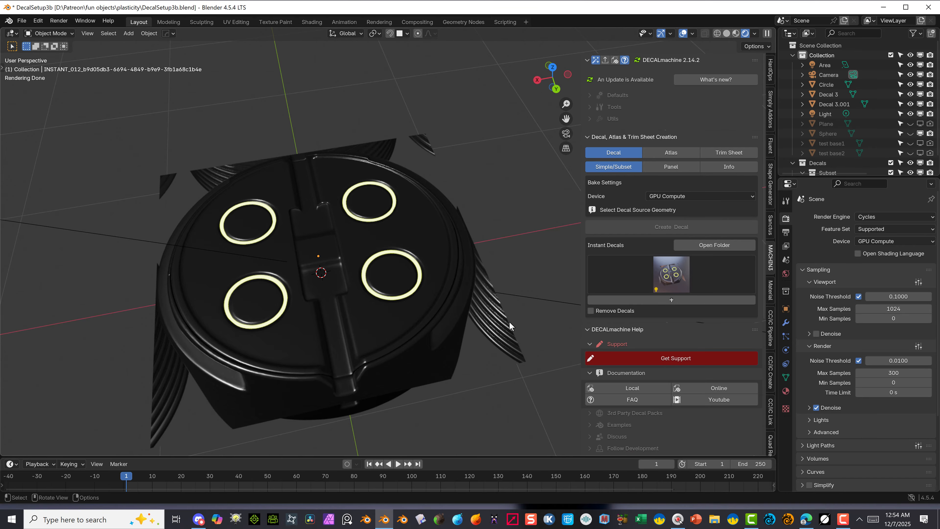
key("ctrl+z")
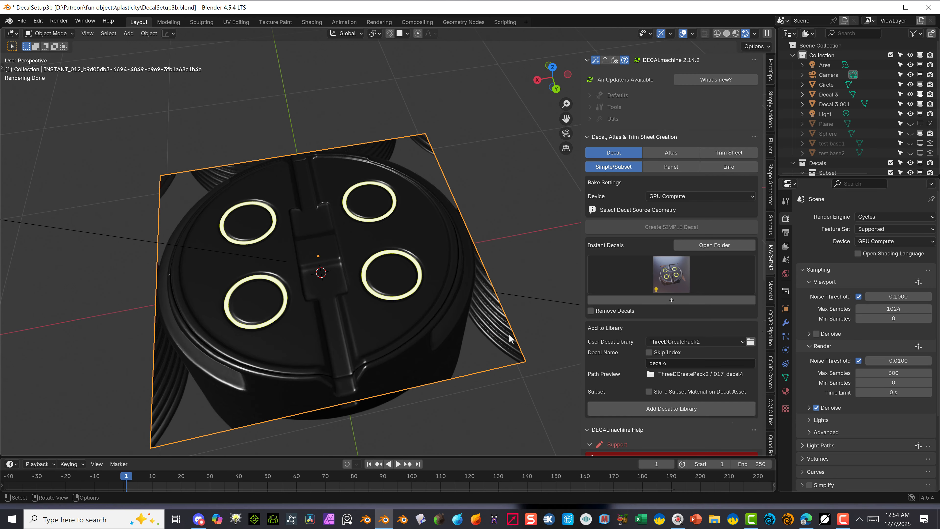
key("Delete")
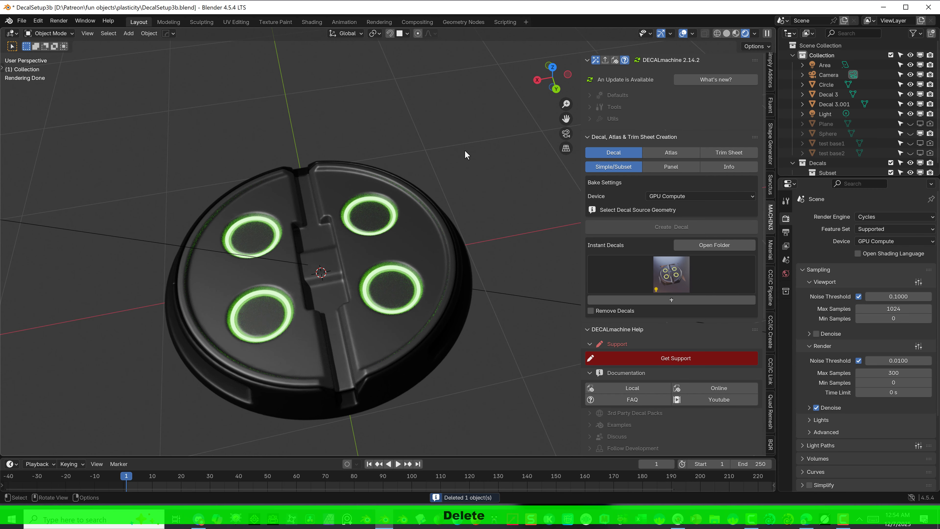
Hide the area light and decal source objects, and disable Circle, Decal 3 and Decal 3.001 in viewports and renders.
left_click_drag(465, 154, 242, 344)
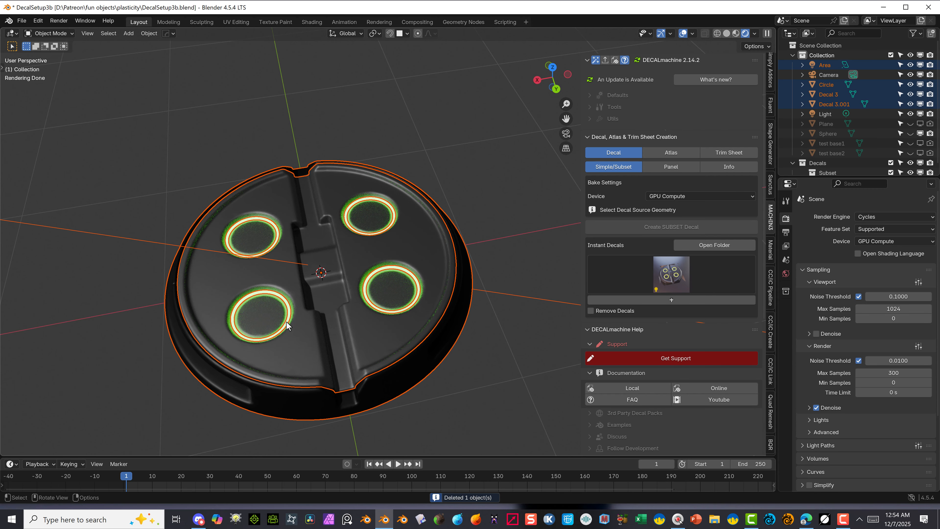
key("h")
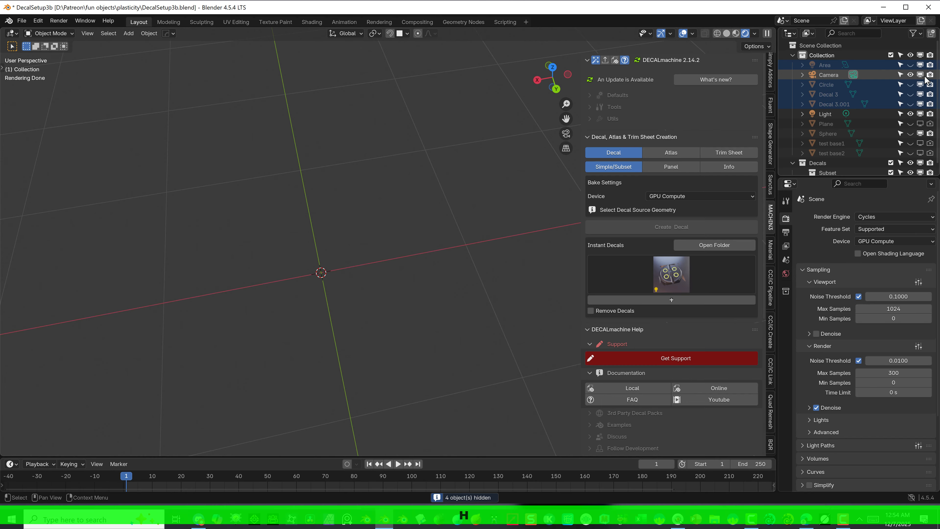
left_click(920, 84)
left_click(920, 94)
left_click(920, 104)
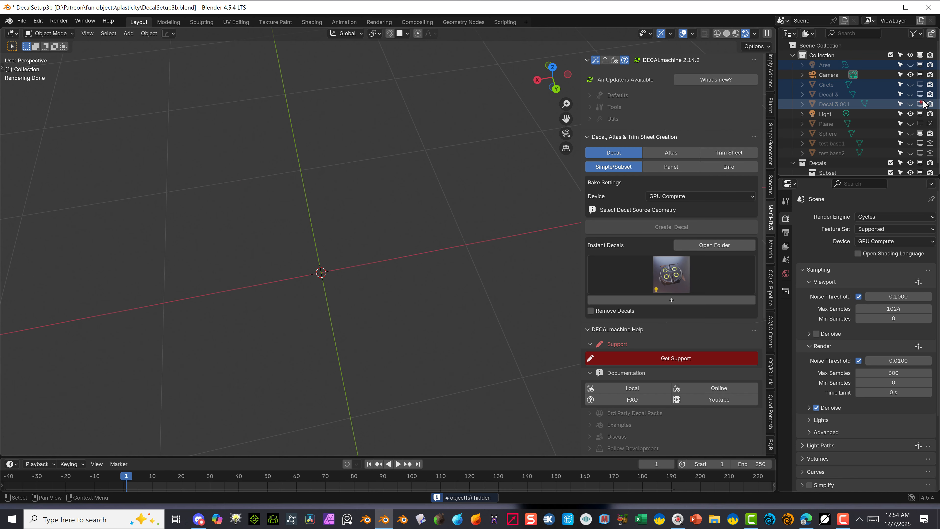
left_click(930, 84)
left_click(929, 94)
left_click(930, 104)
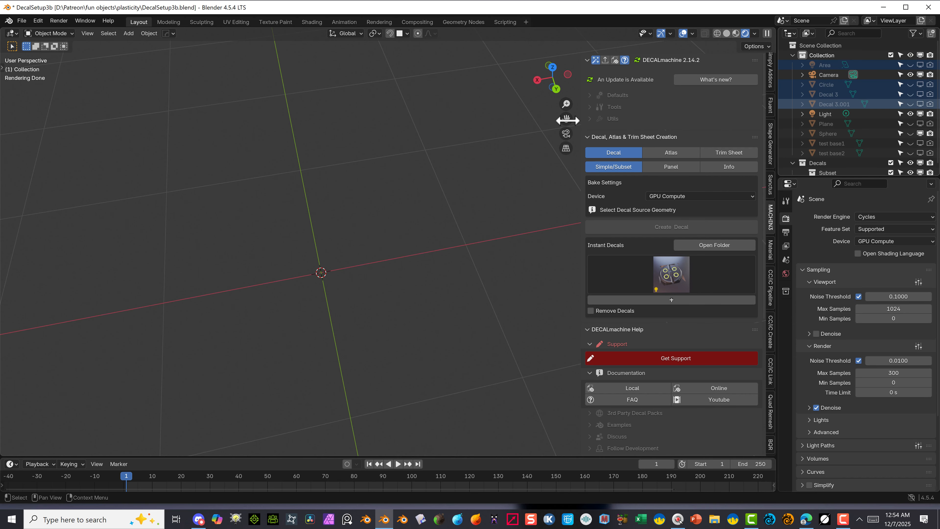
Unhide the Sphere and Plane objects in the viewport.
left_click_drag(565, 118, 234, 8)
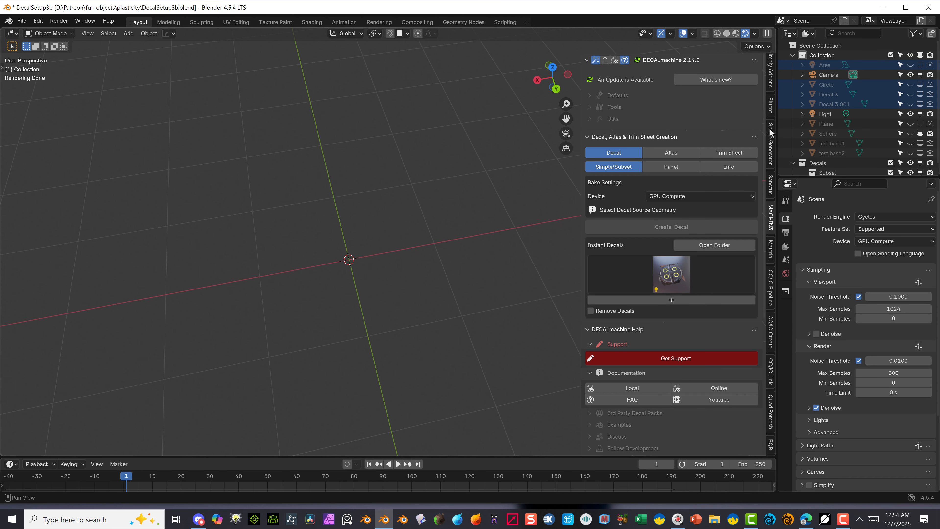
left_click(910, 135)
scroll(342, 245, "down", 2)
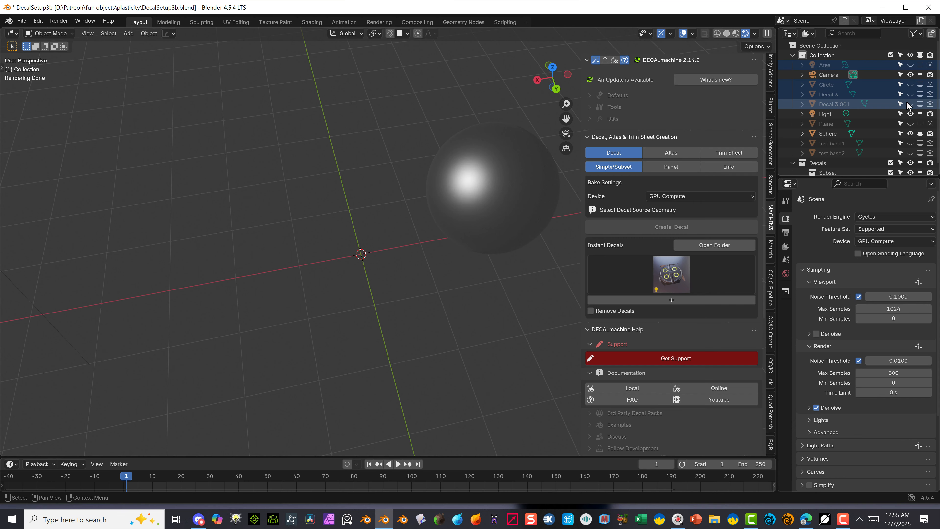
left_click(911, 125)
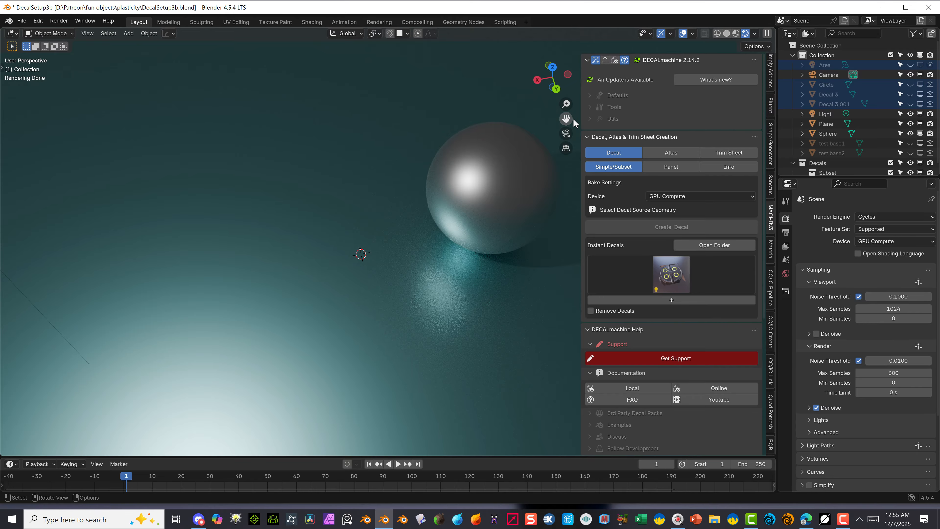
Insert the four-ring decal4 from the ThreeDCreatePack2 library onto the surface of the sphere.
left_click_drag(566, 118, 375, 134)
scroll(225, 184, "up", 3)
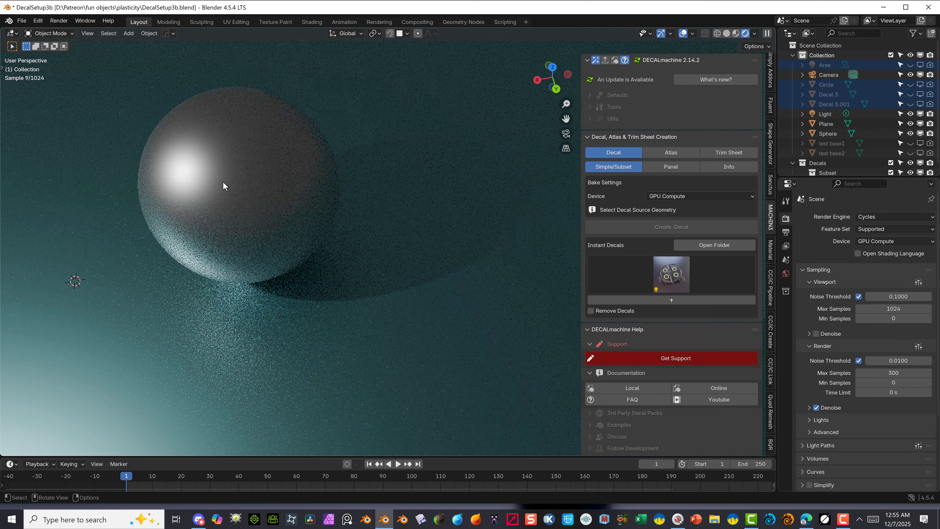
middle_click_drag(223, 184, 201, 171)
left_click_drag(566, 122, 658, 178)
left_click(244, 188)
scroll(294, 235, "down", 2)
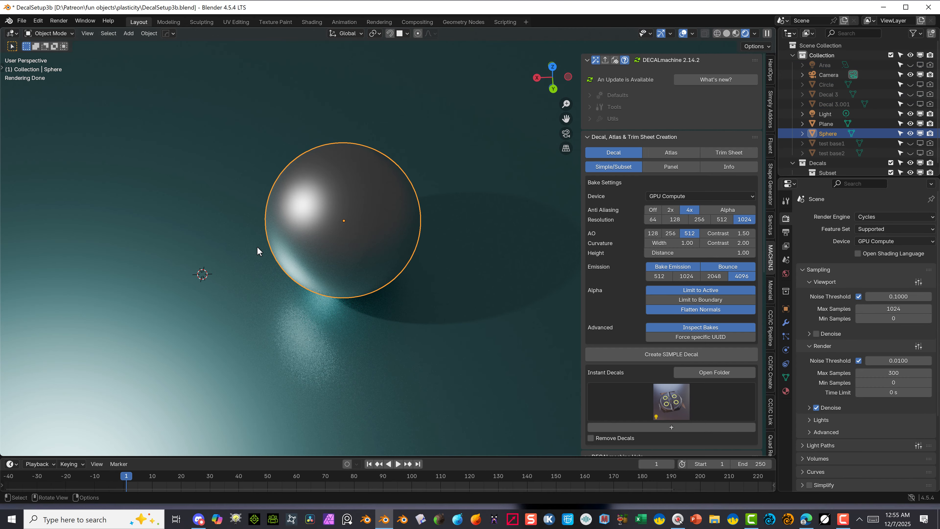
key("d")
key("d")
key("d")
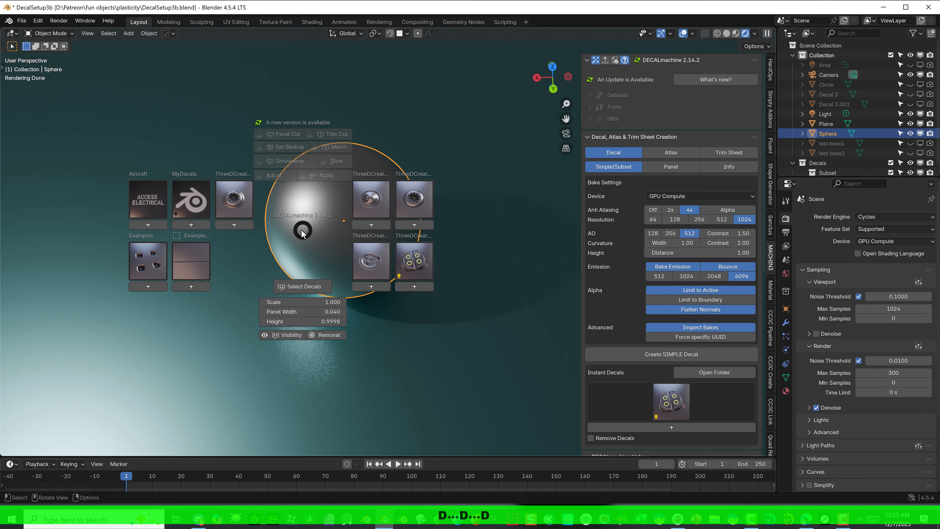
left_click(423, 261)
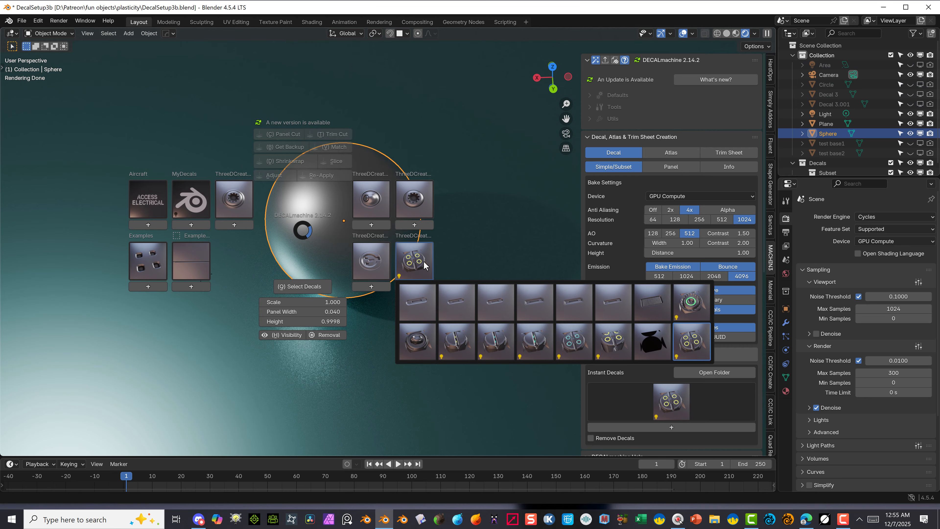
left_click(696, 350)
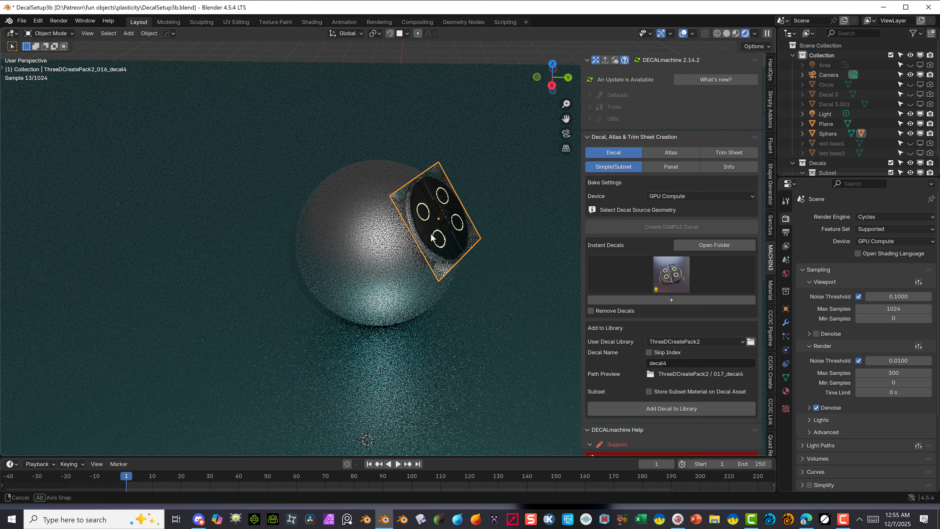
Project the four-ring decal onto the curved surface of the sphere.
scroll(436, 255, "up", 2)
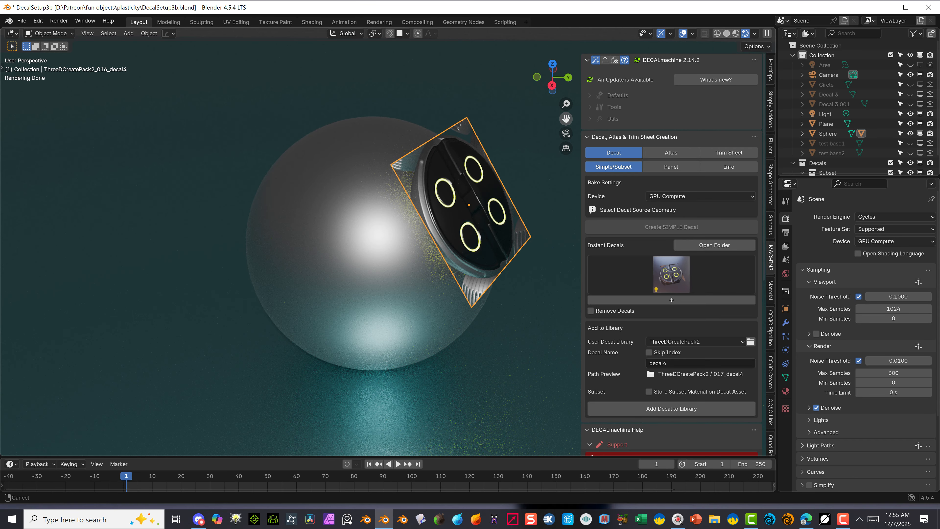
scroll(346, 230, "down", 1)
key("d")
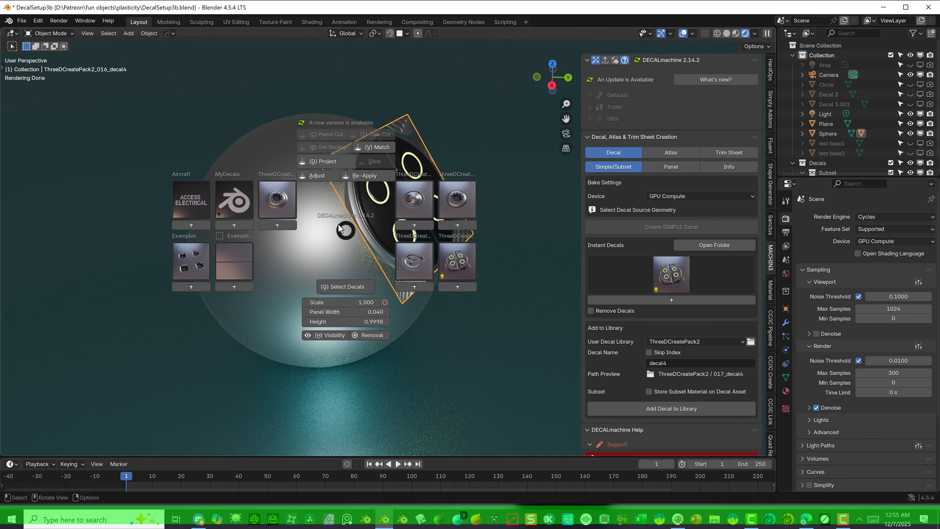
left_click(323, 162, "alt")
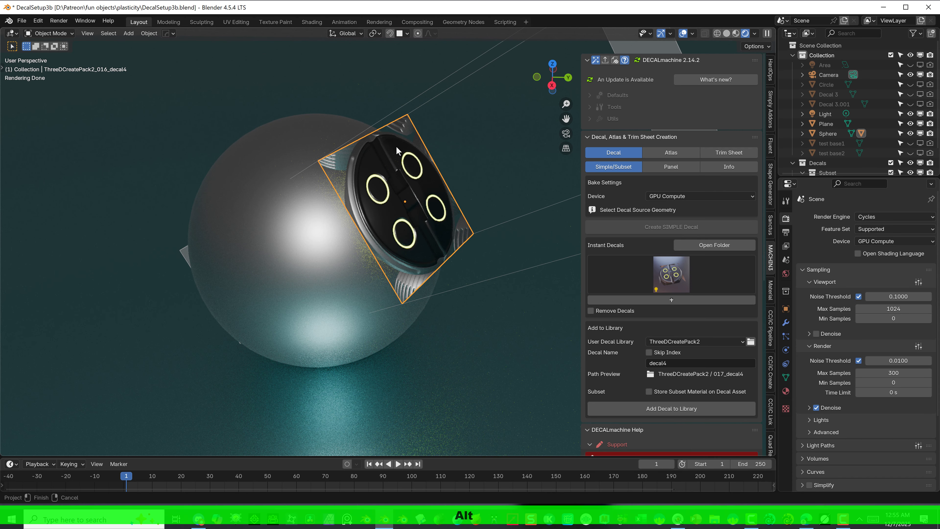
left_click(396, 145, "alt")
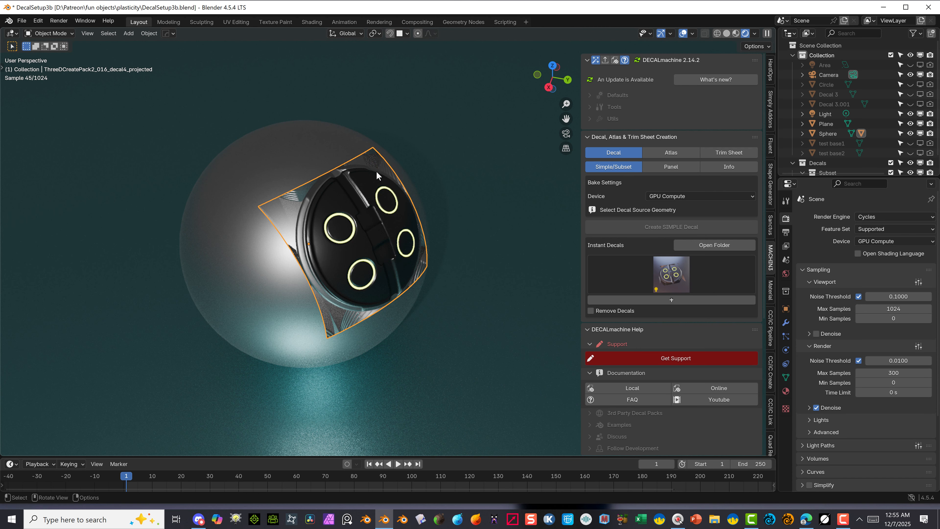
Lower the projected decal's parallax amount with DECALmachine's Adjust tool.
scroll(334, 186, "up", 4)
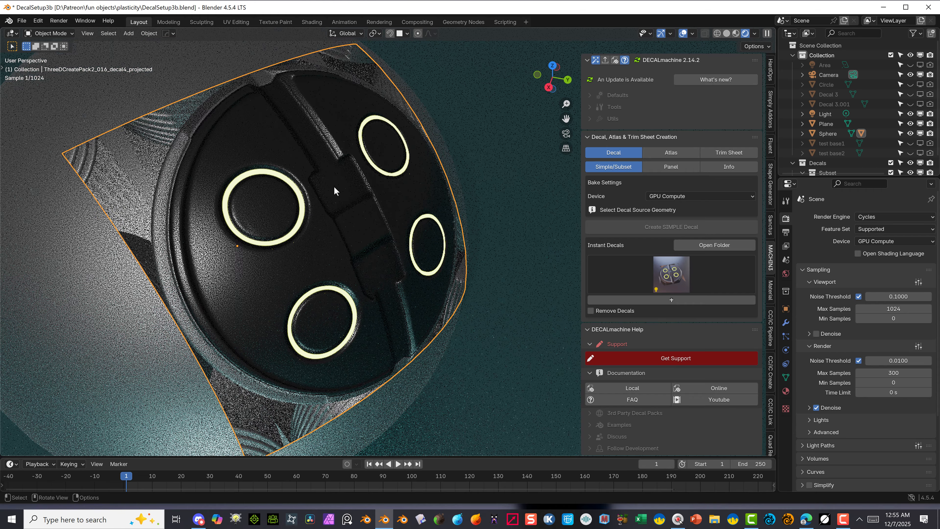
middle_click_drag(334, 186, 319, 150)
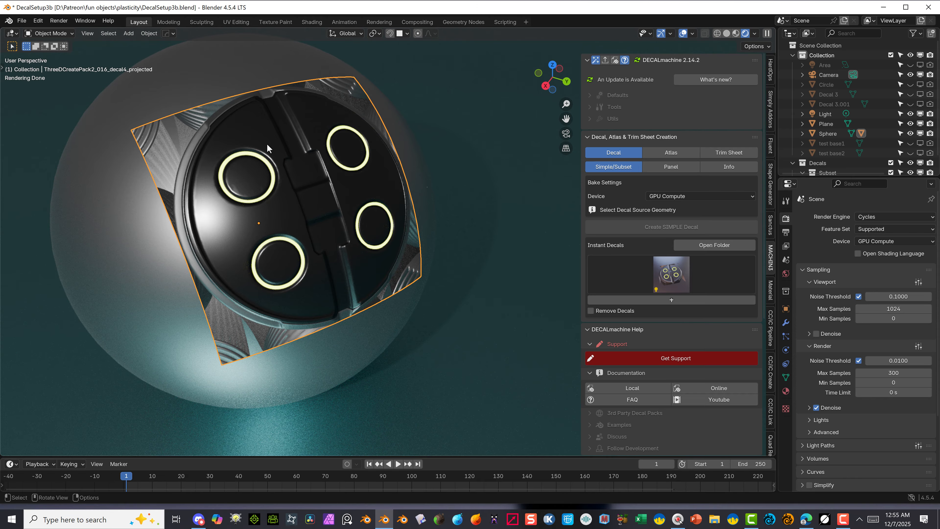
key("d")
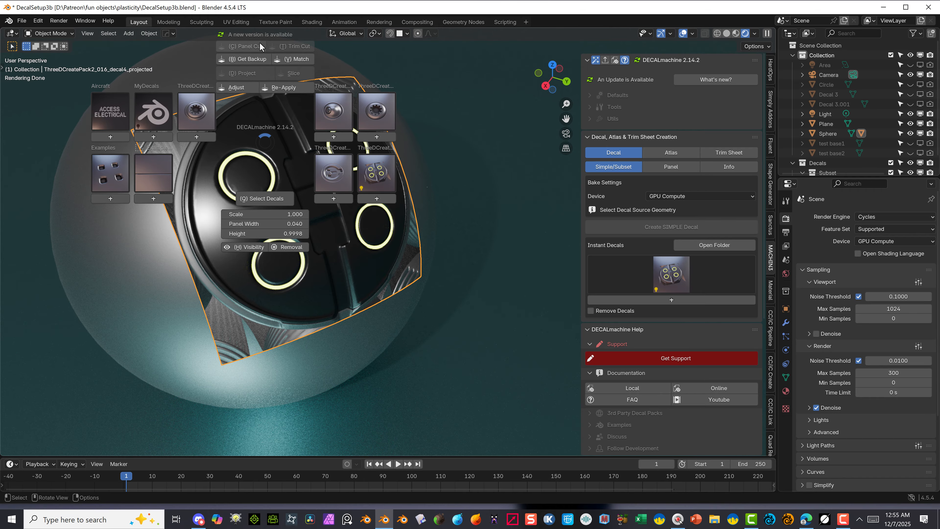
key("d")
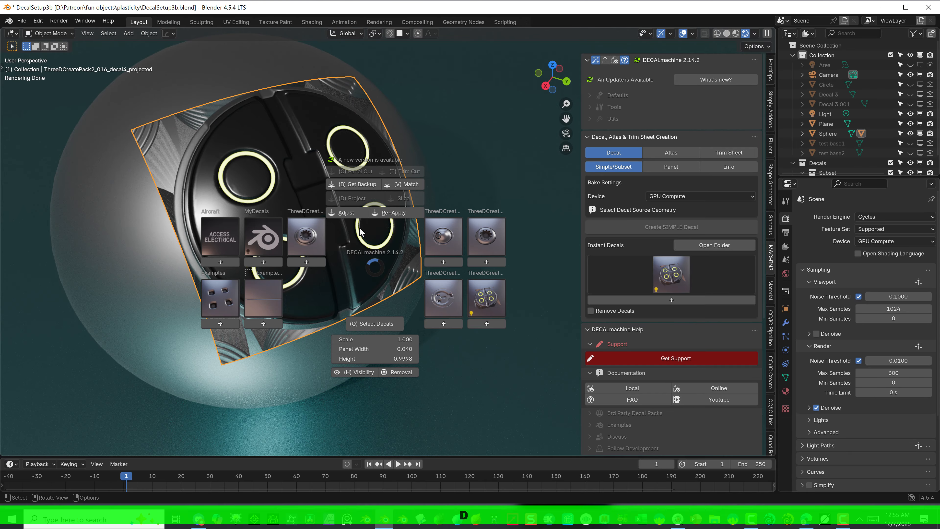
left_click(358, 214)
key("e")
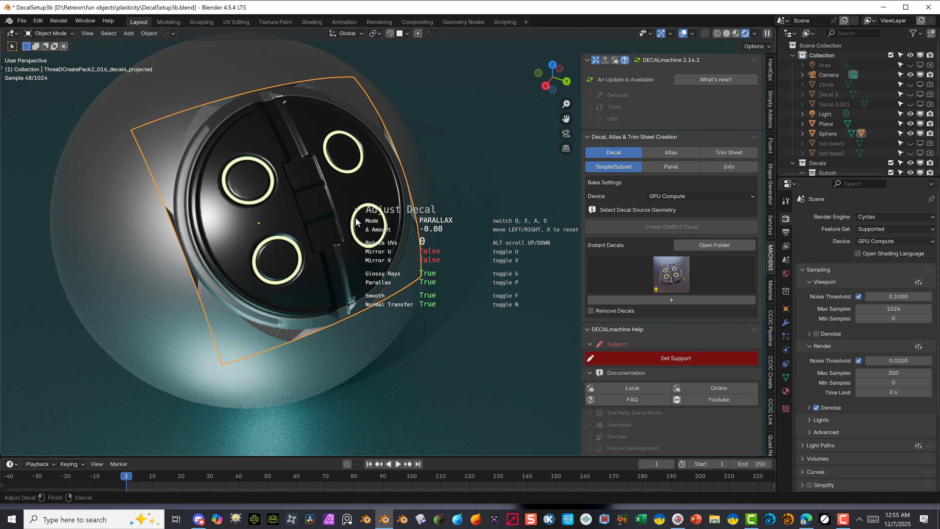
left_click(355, 222)
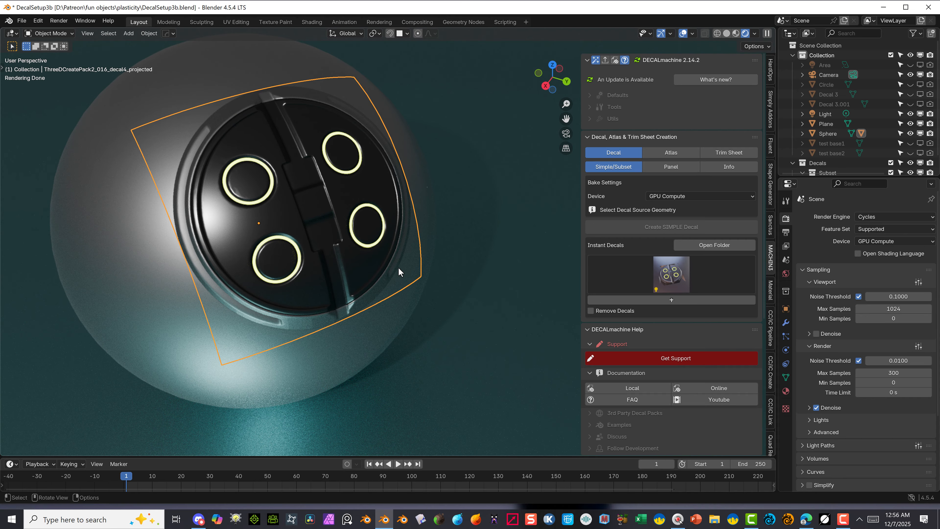
middle_click_drag(398, 266, 438, 140)
left_click(377, 146)
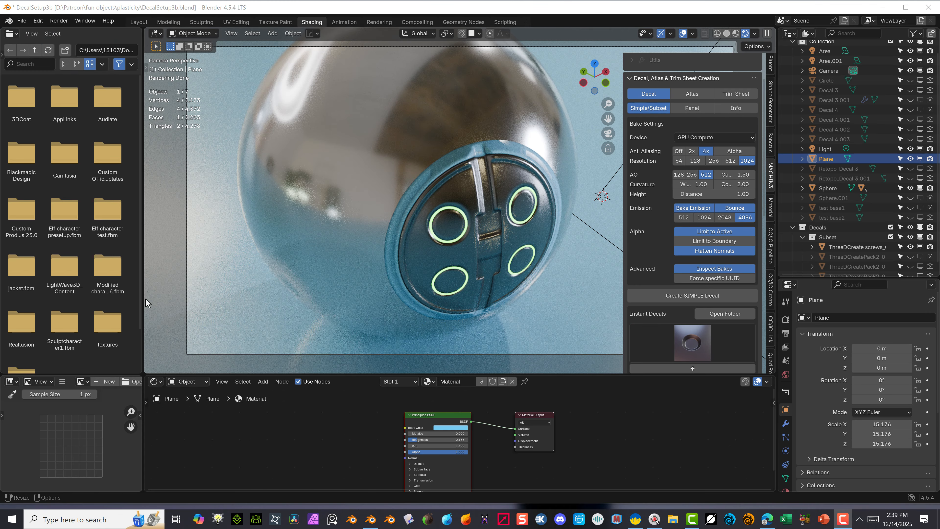
middle_click_drag(307, 304, 332, 287)
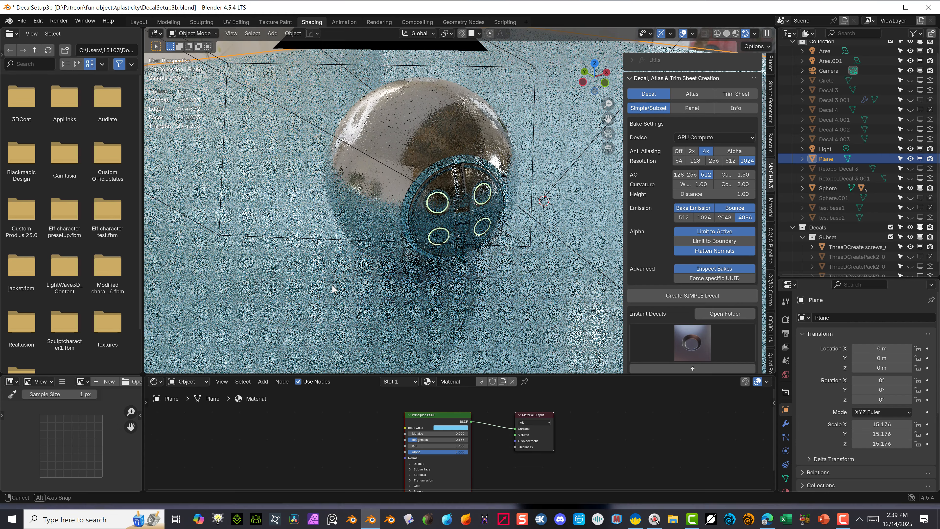
Examine the projected four-ring decal on the sphere from close up and from farther away.
scroll(415, 216, "down", 3)
scroll(415, 216, "up", 2)
scroll(416, 216, "up", 3)
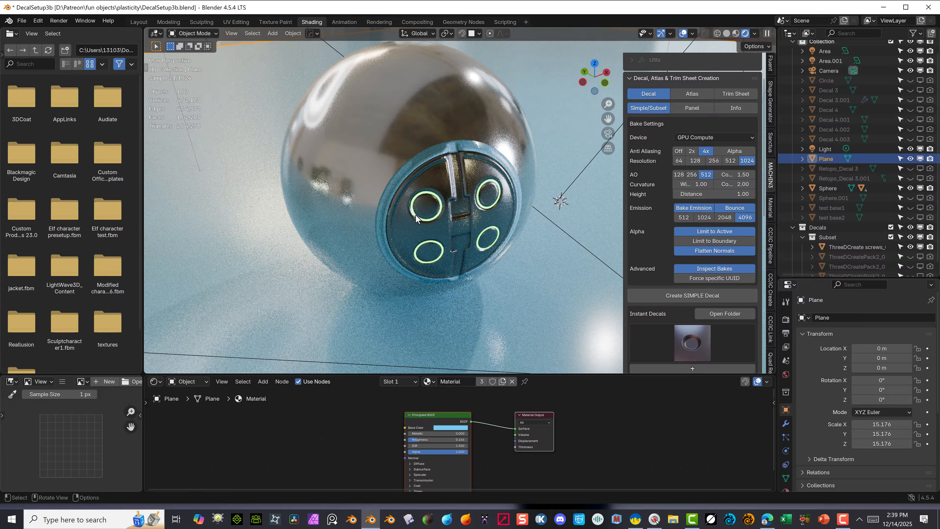
scroll(373, 231, "down", 3)
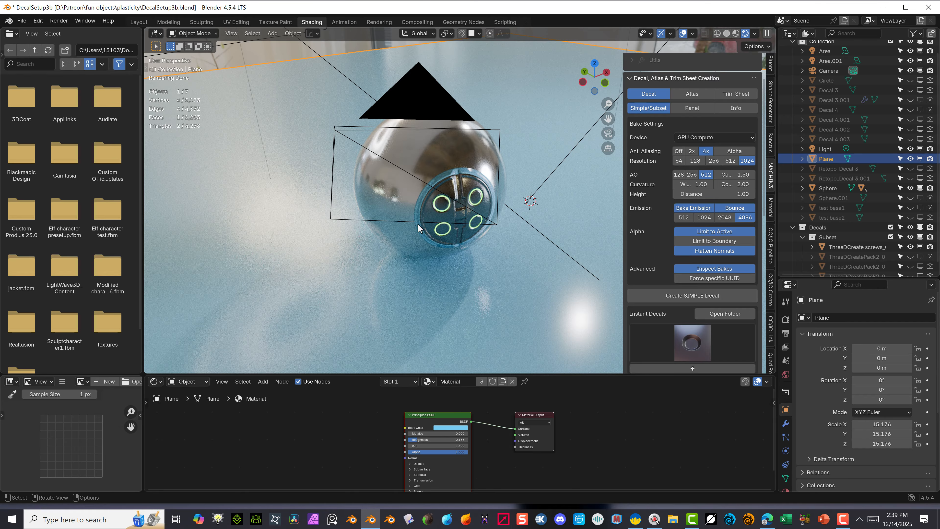
scroll(407, 158, "up", 5)
left_click(330, 91)
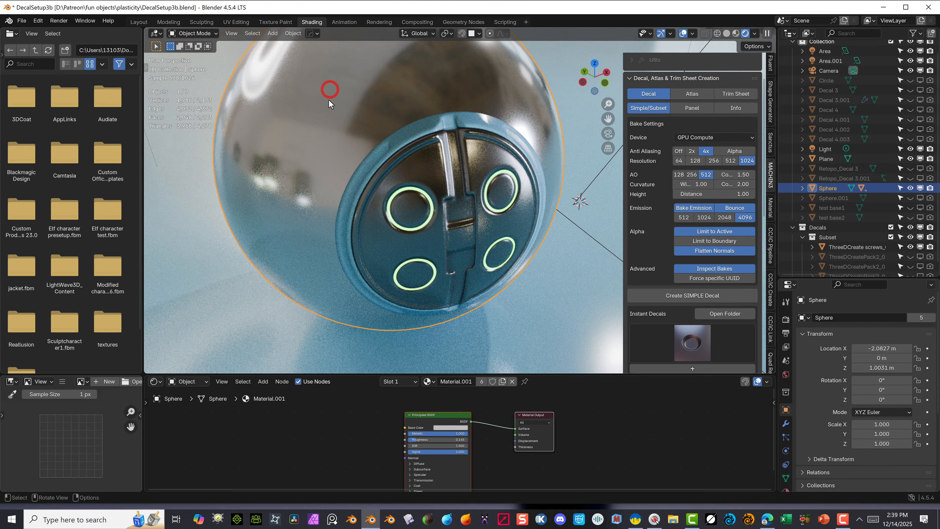
scroll(296, 163, "down", 4)
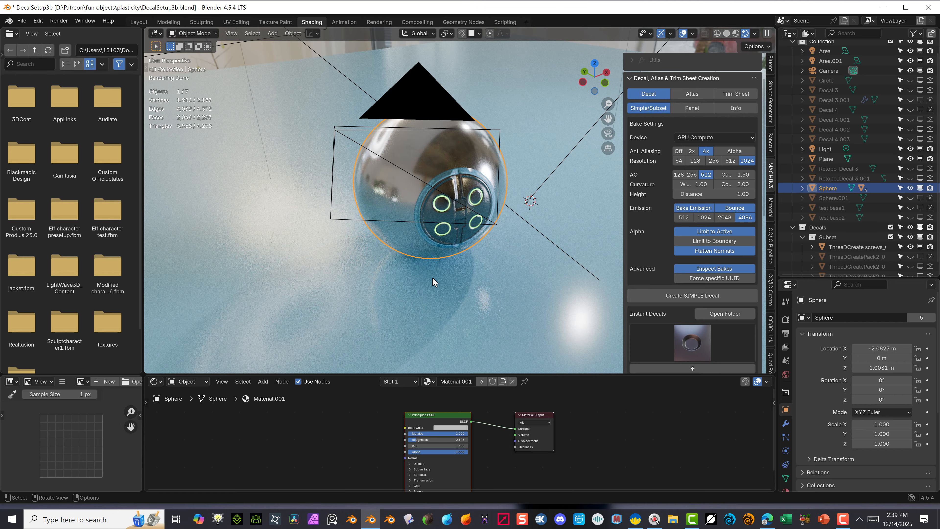
scroll(378, 255, "up", 4)
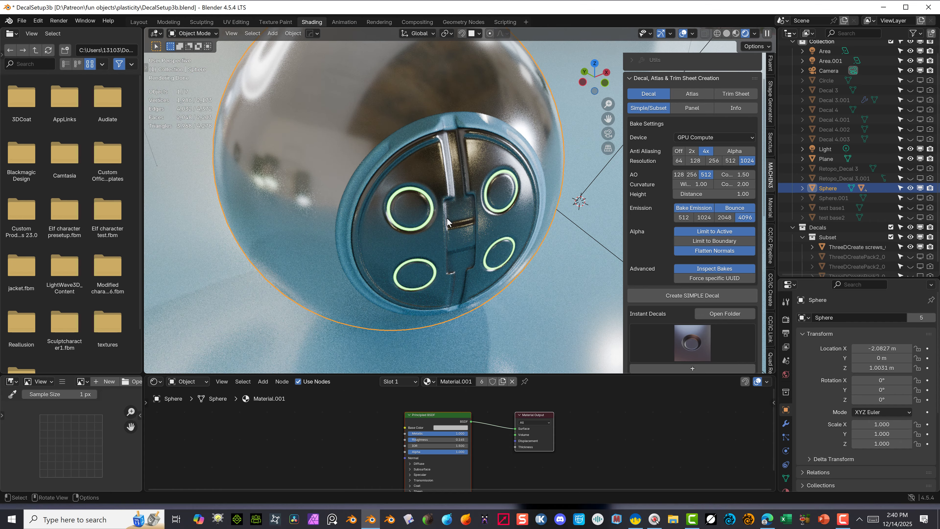
scroll(447, 223, "down", 5)
left_click(315, 309)
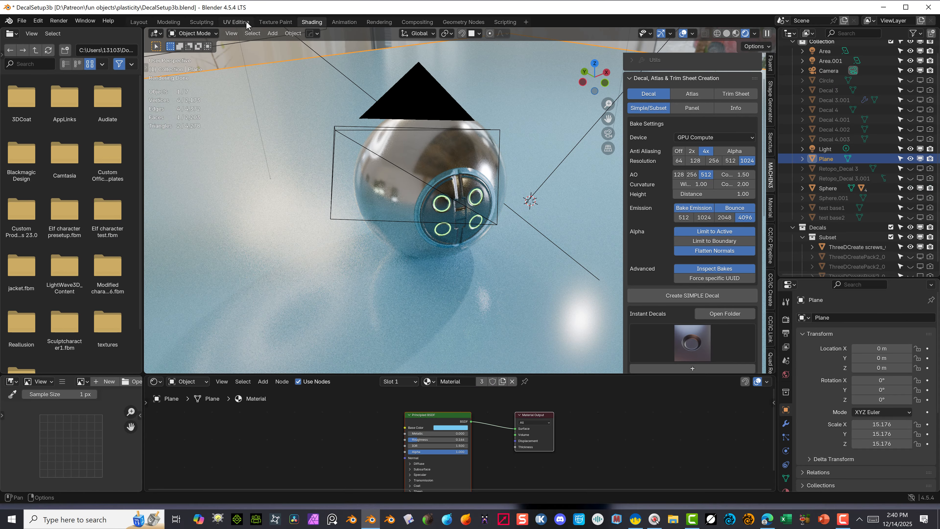
Switch the viewport to the active camera's view.
left_click(232, 33)
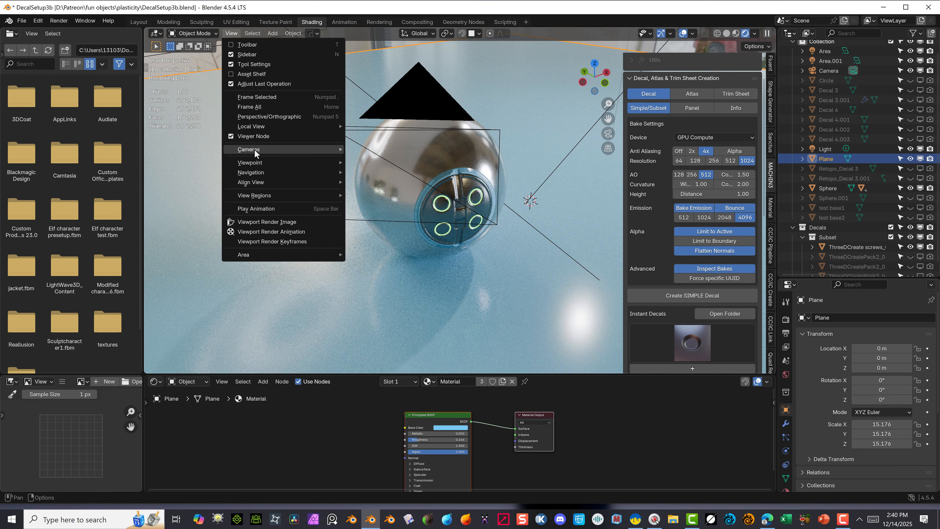
mouse_move(256, 150)
left_click(369, 148)
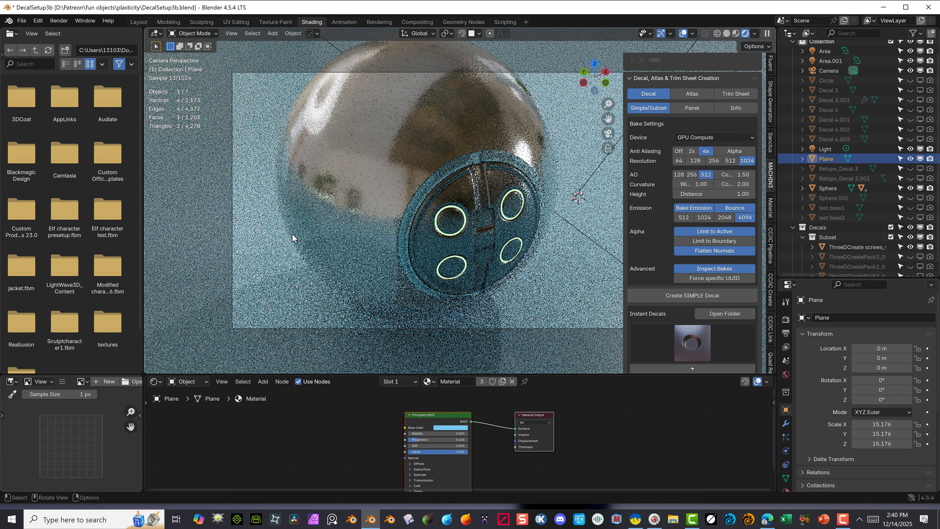
Move the camera to about X -6.58 m, Y -3.89 m, Z 4.31 m to frame the whole sphere.
scroll(292, 237, "down", 2)
left_click(509, 111)
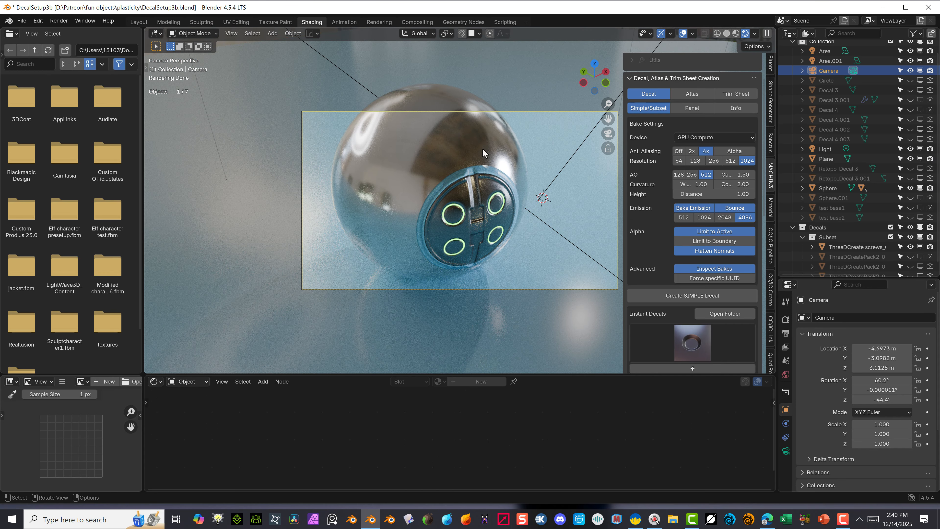
key("g")
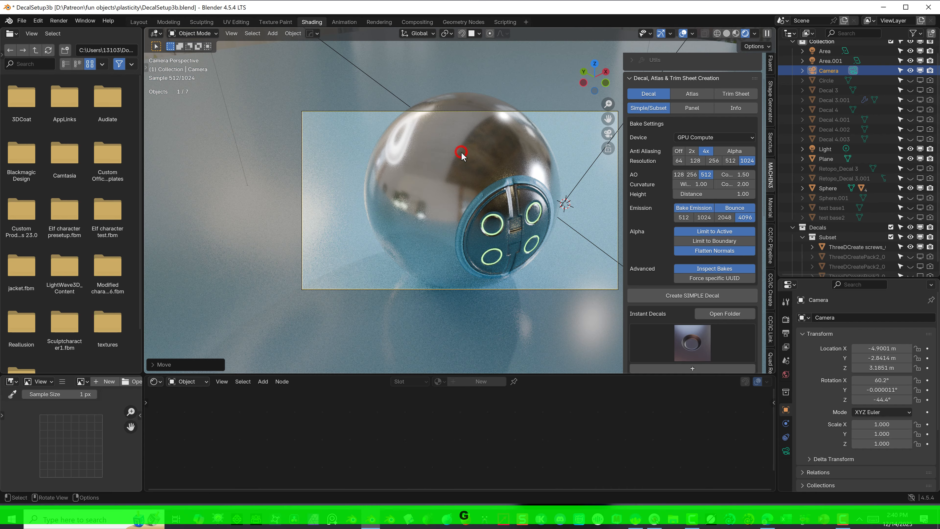
key("y")
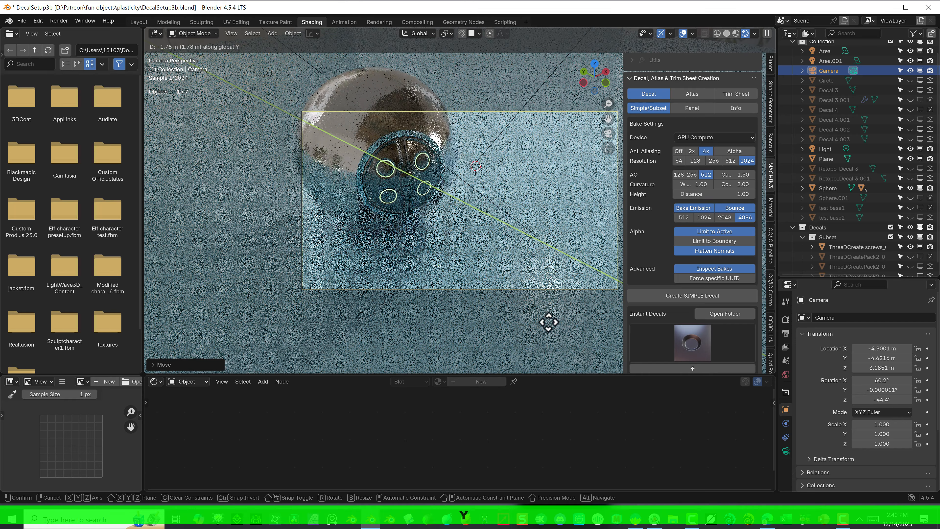
left_click(626, 126)
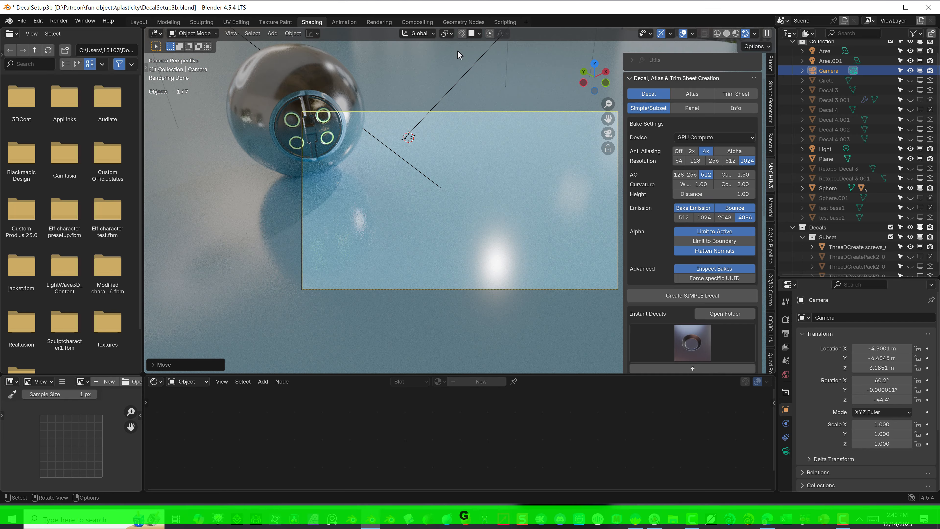
key("g")
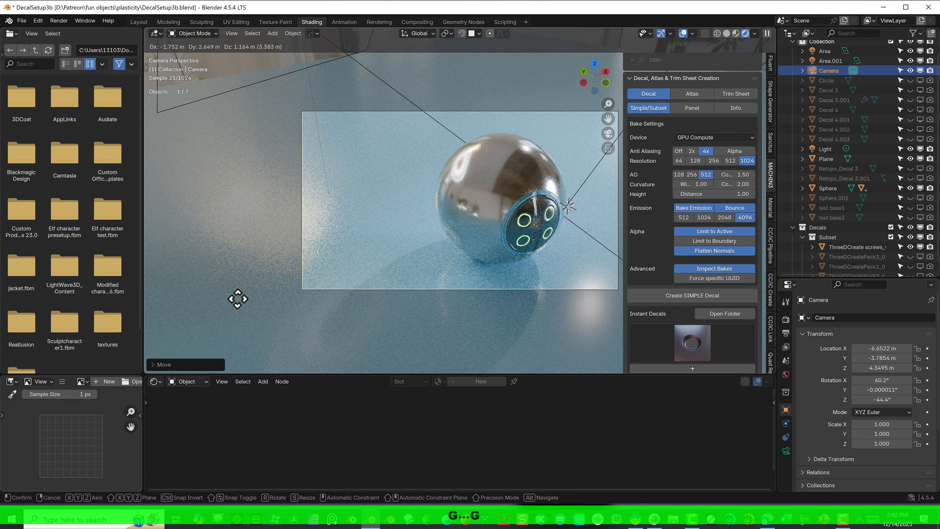
left_click(244, 302)
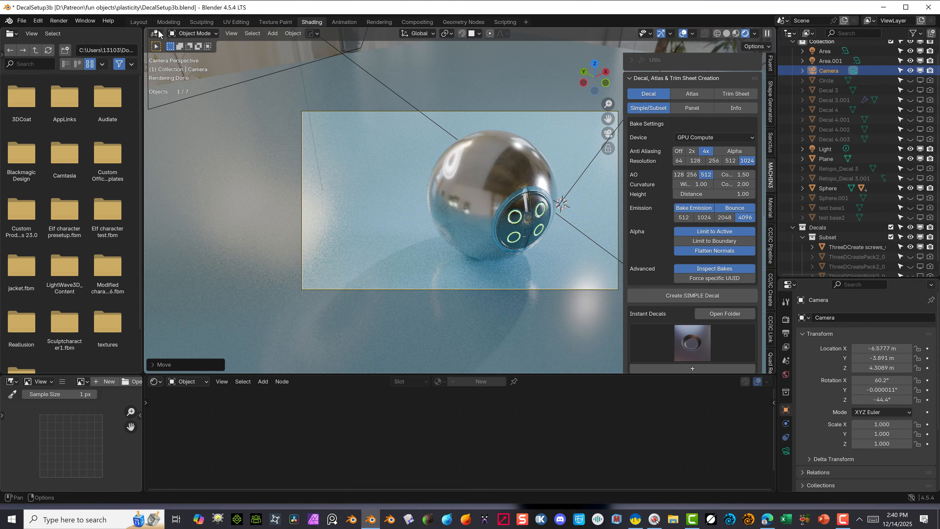
Render a still image of the sphere scene from the camera.
left_click(60, 21)
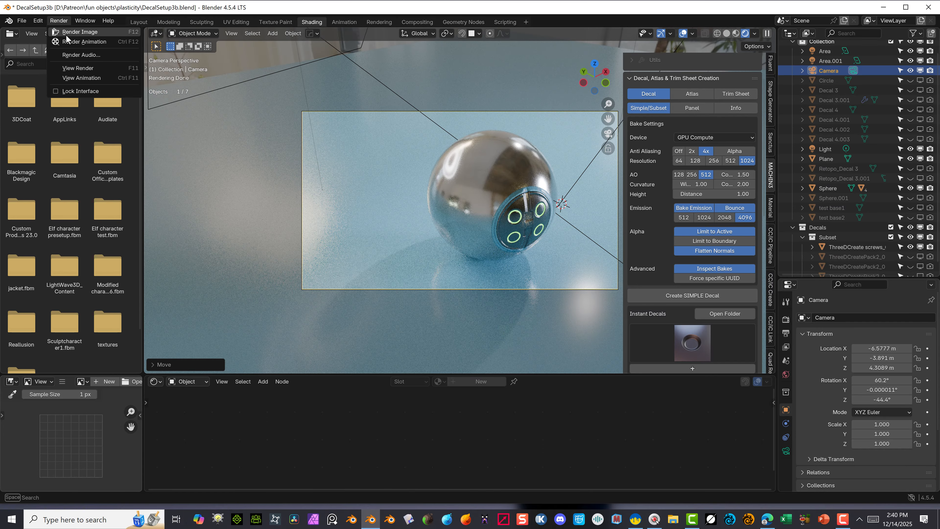
left_click(80, 32)
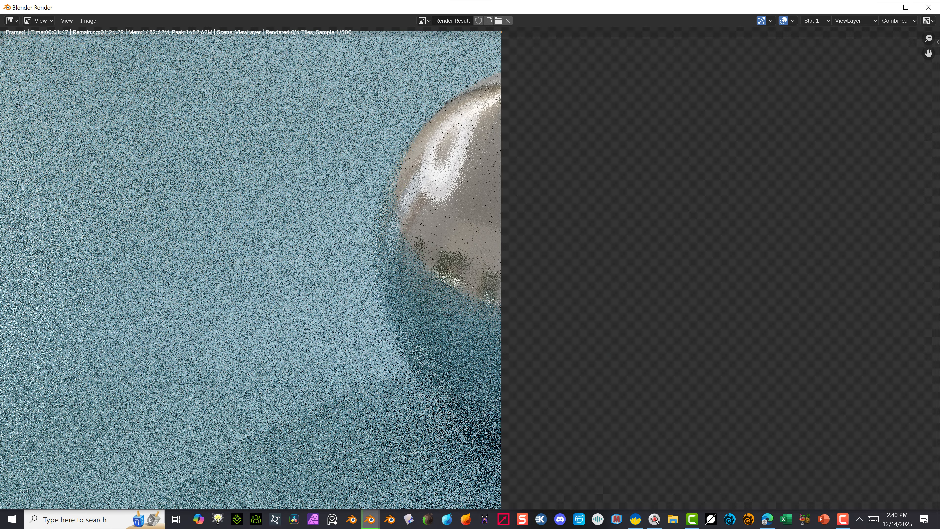
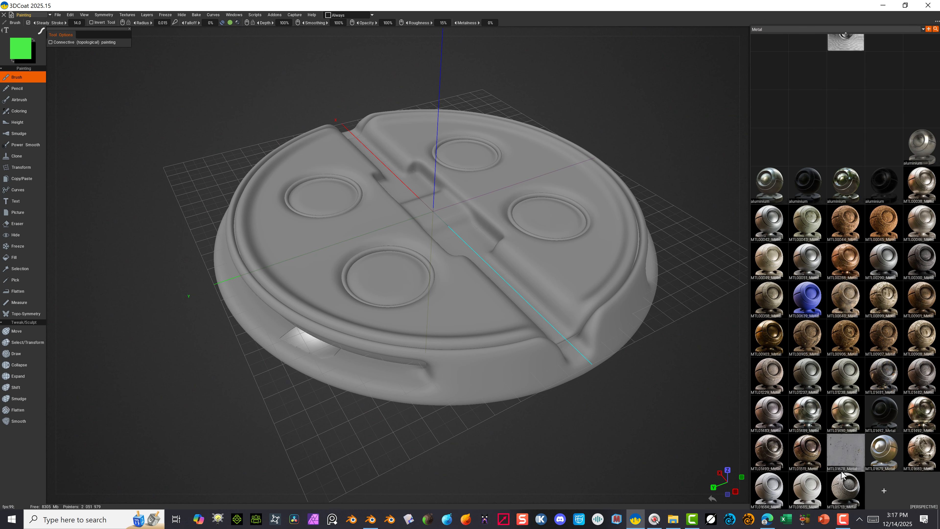
In 3DCoat, select the black MTL01492_Metal smart material for painting and duplicate it.
mouse_move(882, 414)
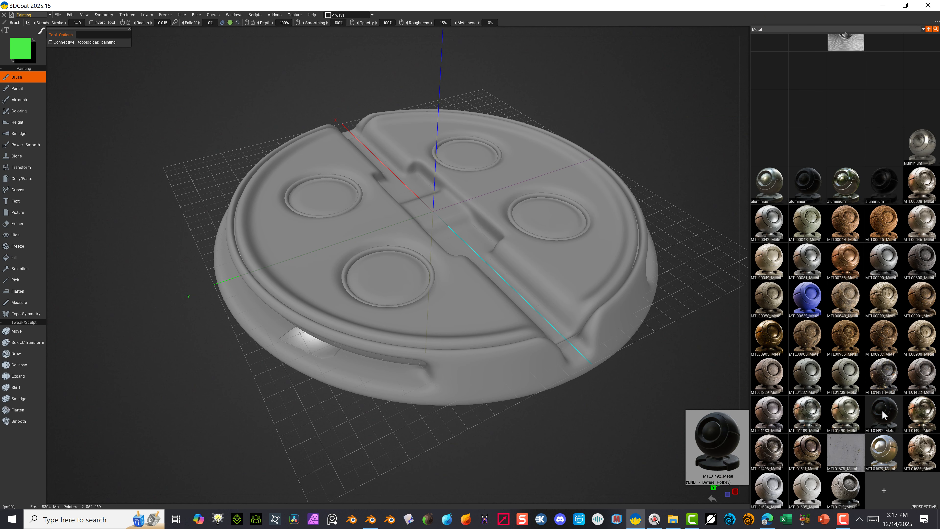
left_click(874, 397)
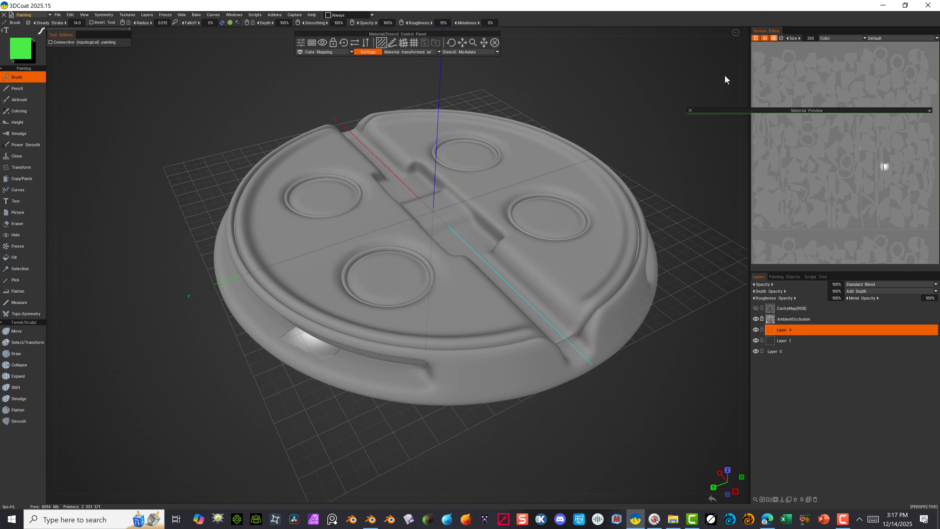
left_click(745, 96)
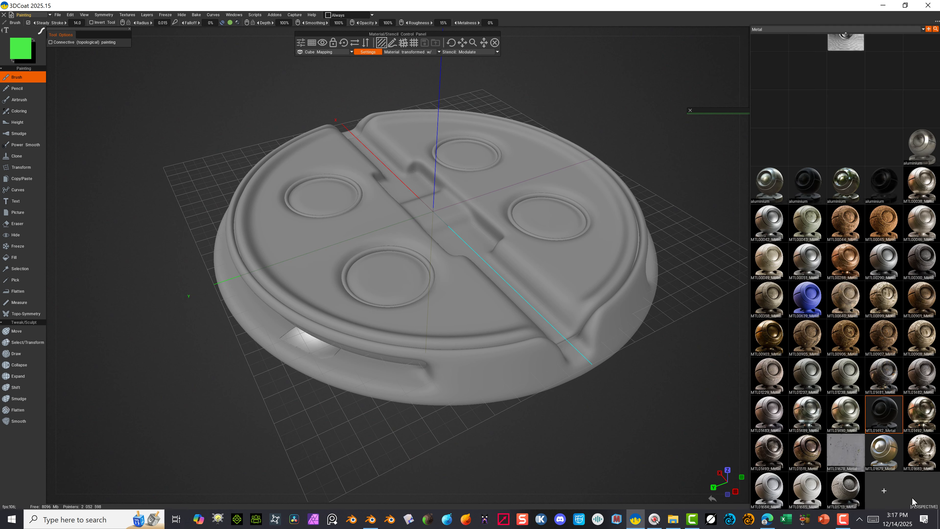
right_click(889, 413)
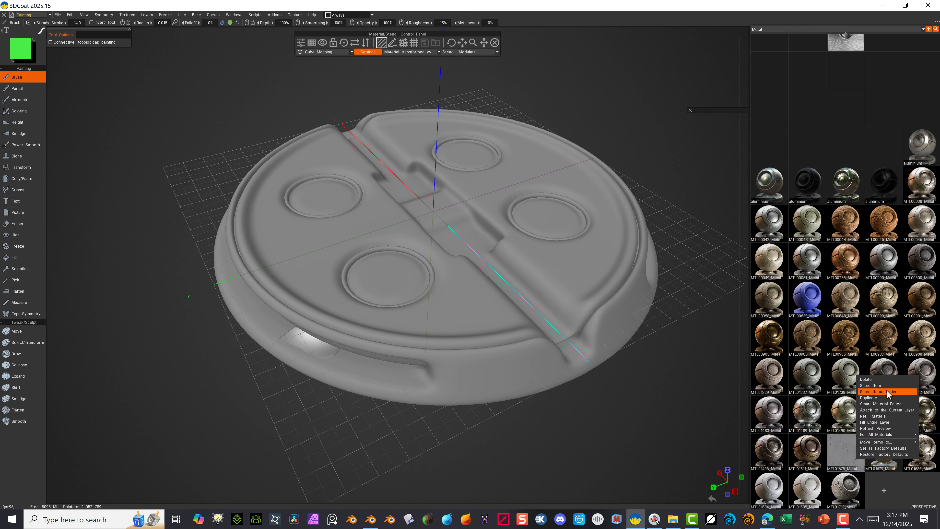
left_click(890, 398)
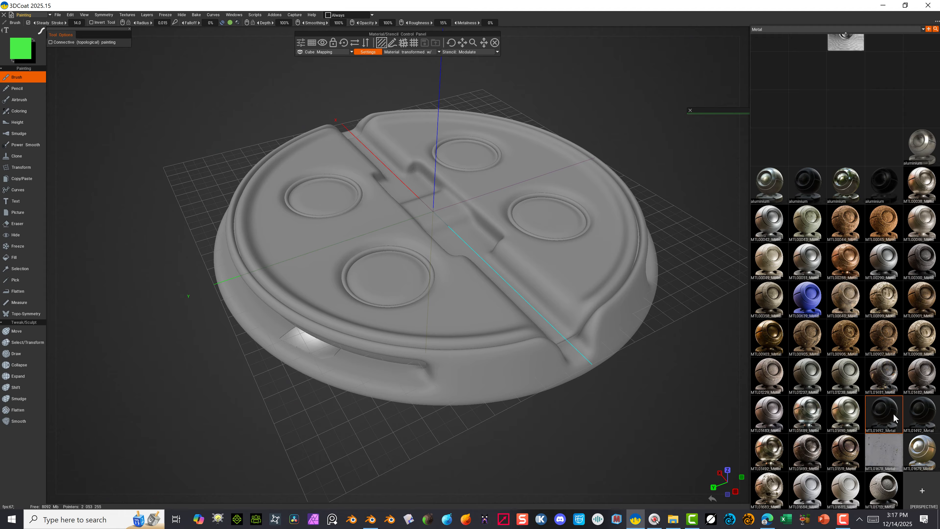
Edit the MTL01492_Metal smart material, setting its Layer2 color to grey-green #7B9384.
right_click(888, 412)
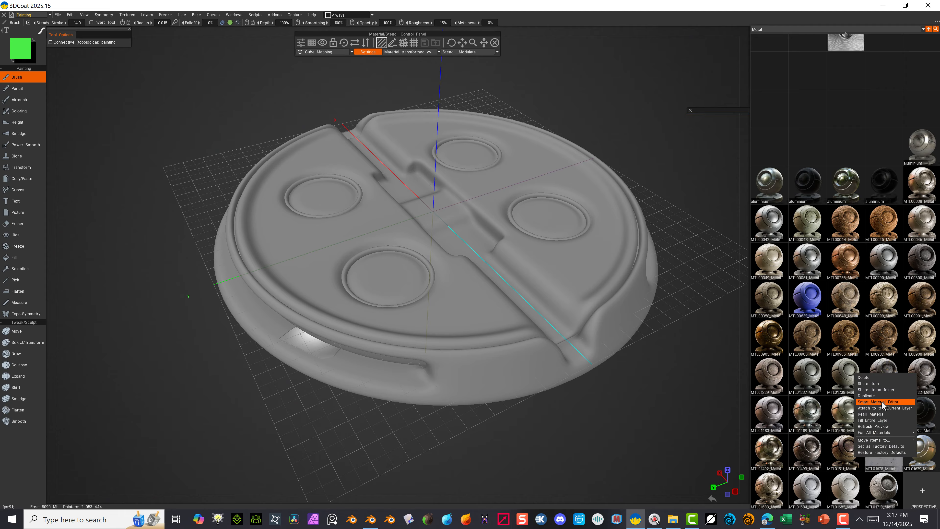
left_click(881, 401)
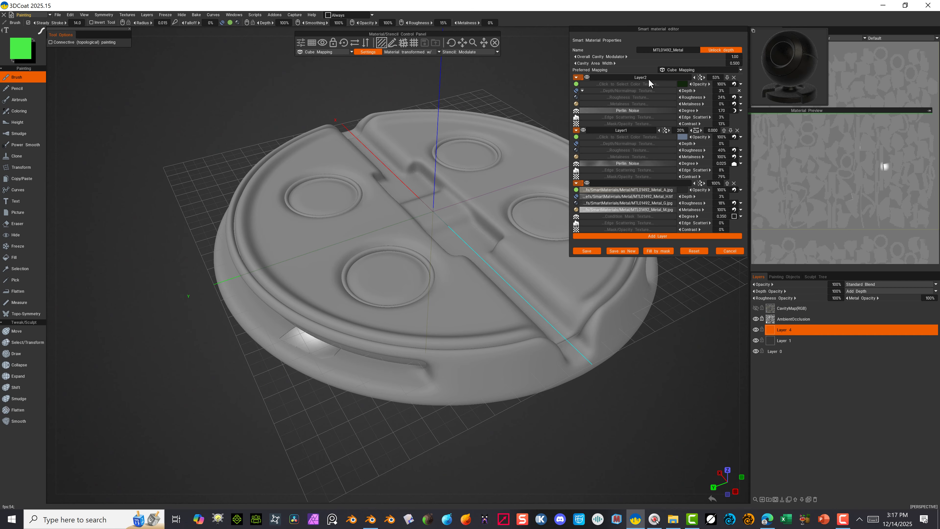
left_click(681, 83)
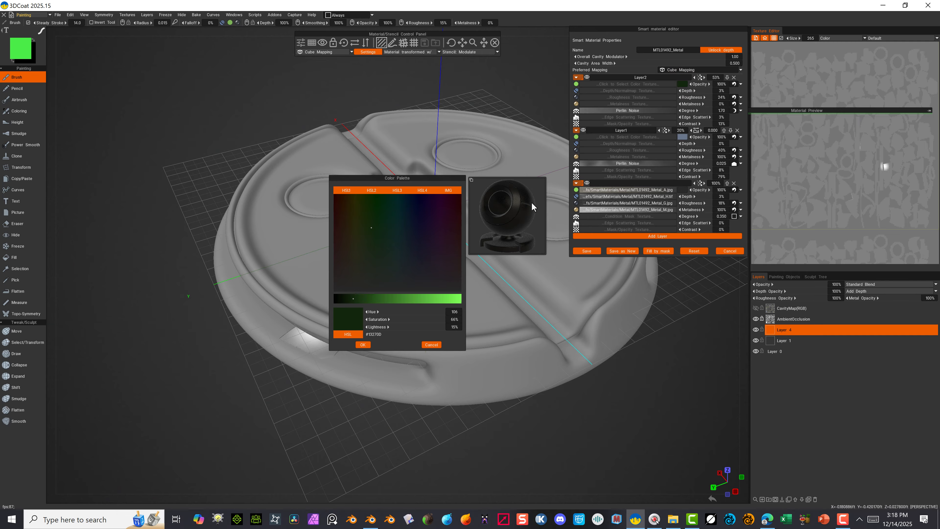
left_click(372, 298)
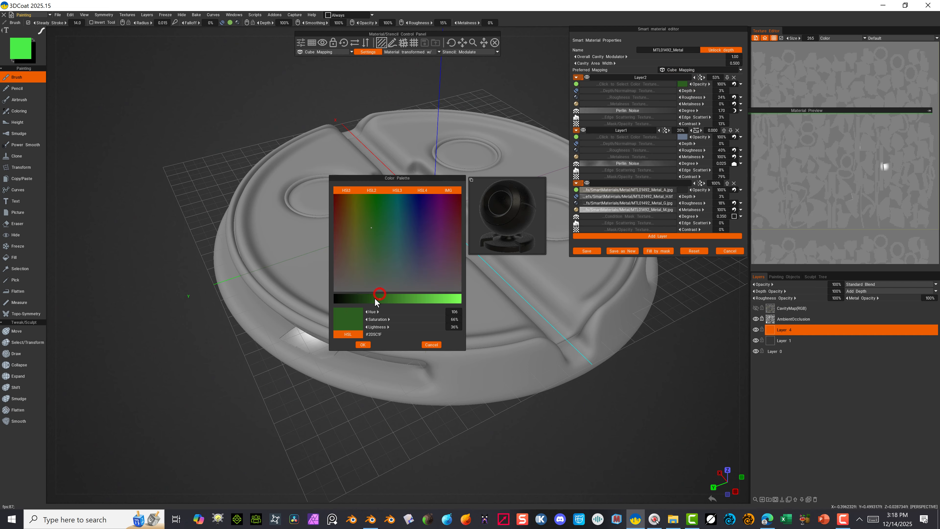
left_click(385, 255)
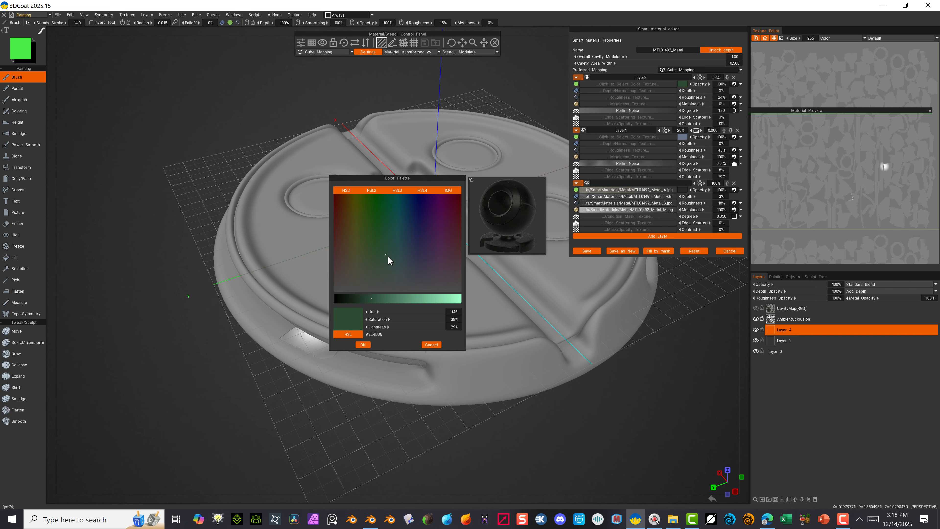
left_click(384, 276)
left_click_drag(388, 296, 408, 320)
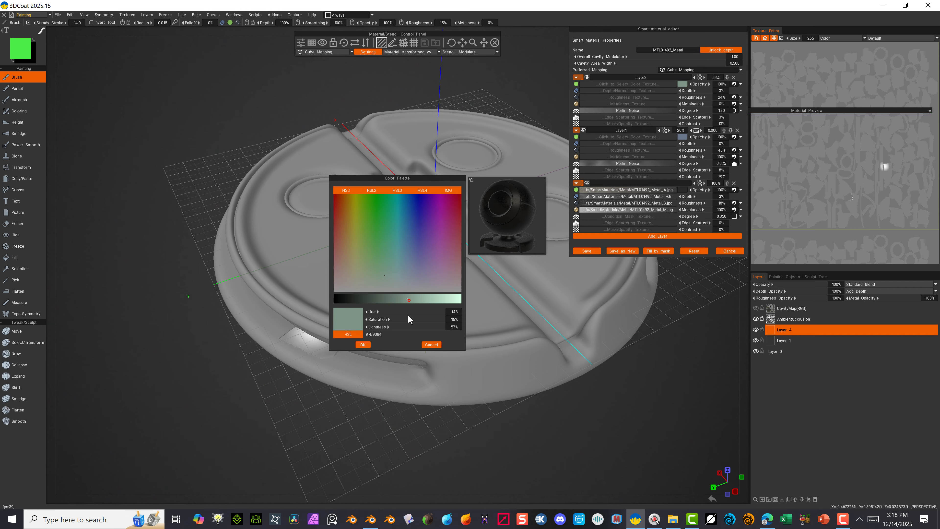
left_click(363, 345)
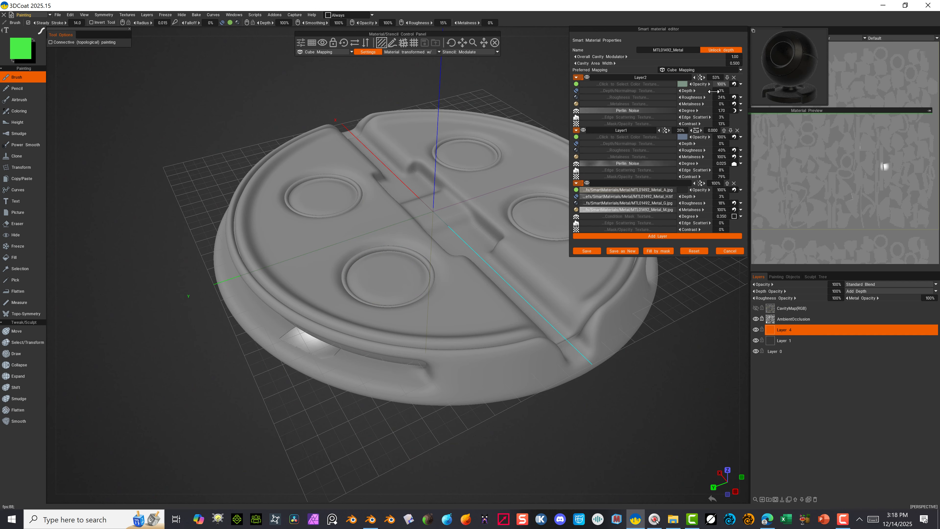
Set the color of the smart material's textured base layer to teal #488884.
left_click(681, 189)
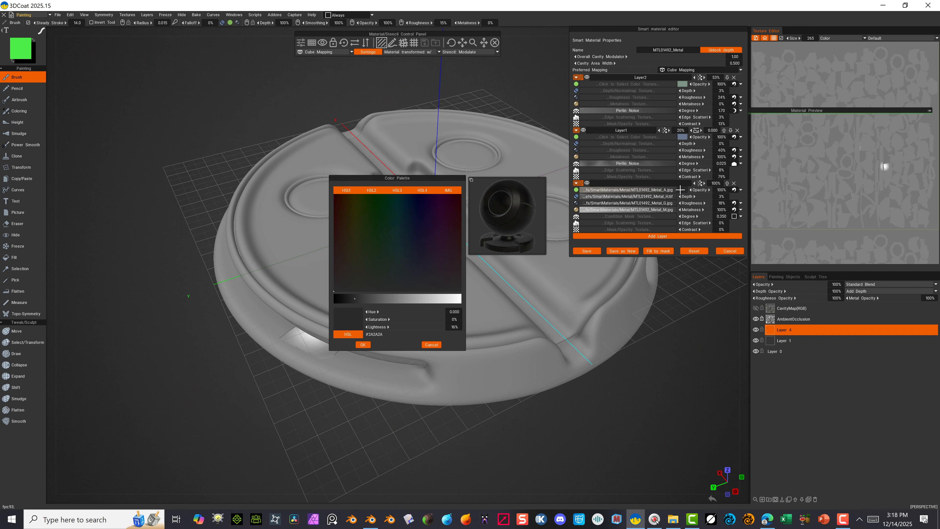
left_click(390, 298)
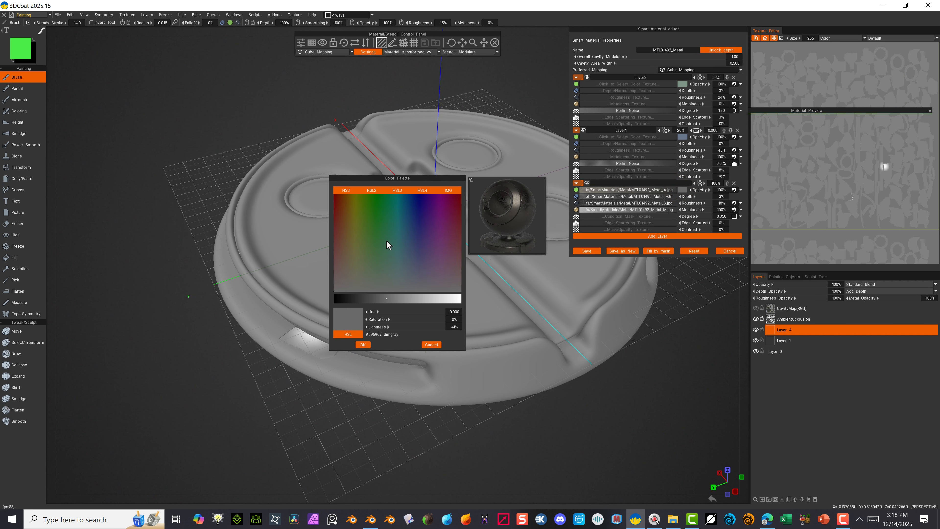
left_click_drag(387, 240, 396, 246)
left_click(401, 298)
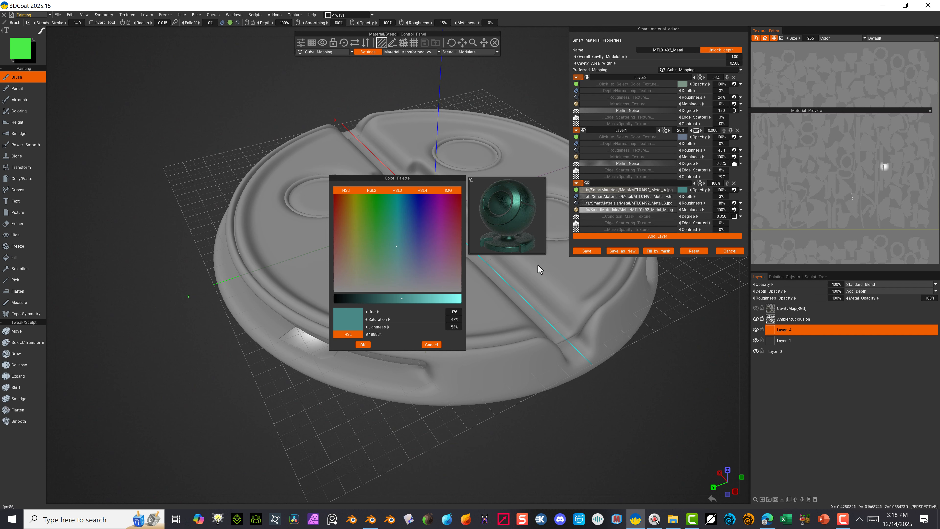
left_click(364, 345)
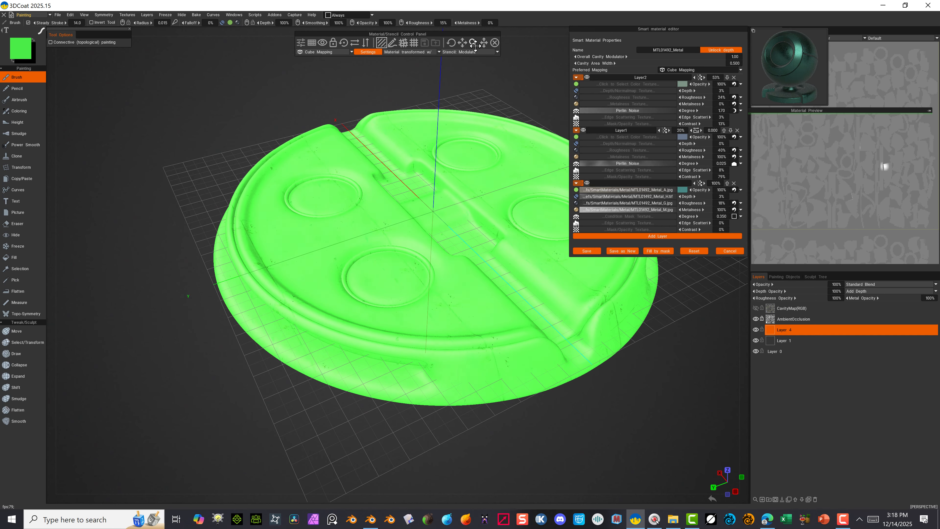
Adjust the material's scale, fill the disc's outer body with the teal metal smart material using the Fill tool, and save the material.
left_click_drag(472, 45, 472, 47)
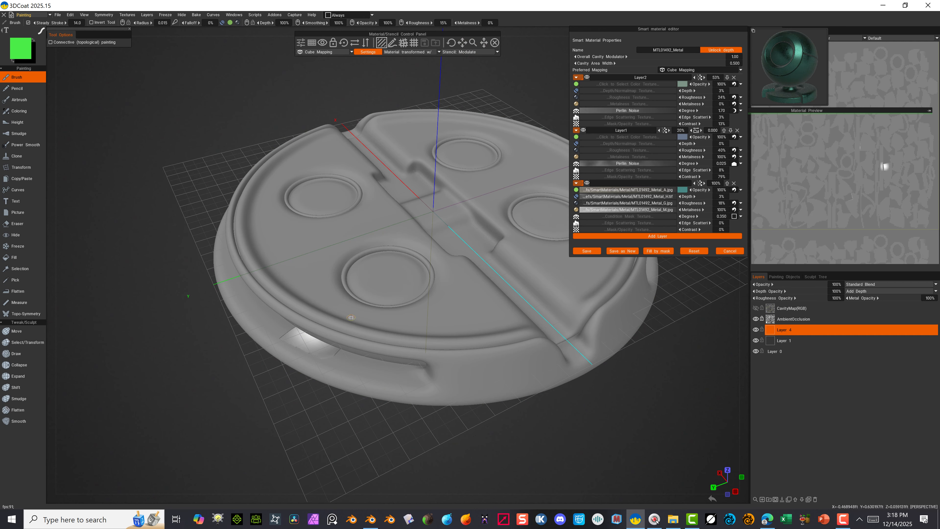
left_click(24, 259)
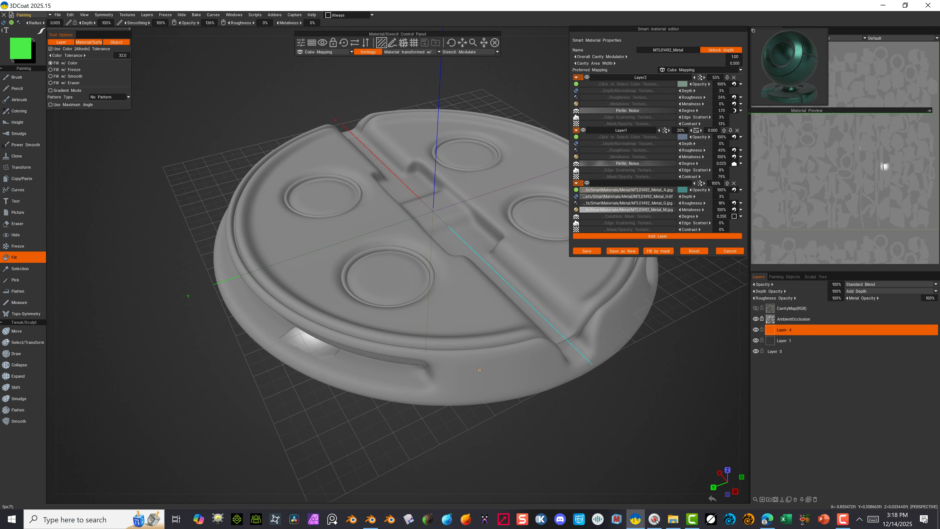
right_click_drag(479, 370, 542, 359)
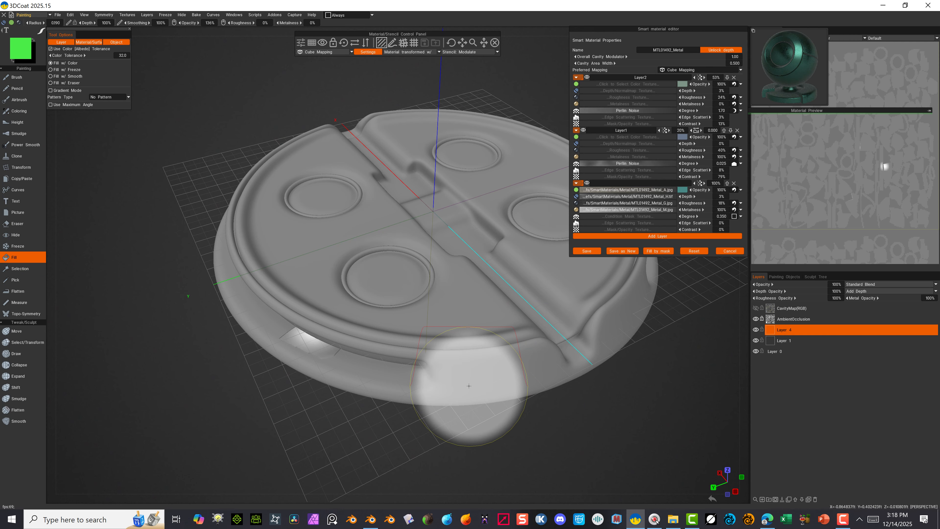
left_click(469, 386)
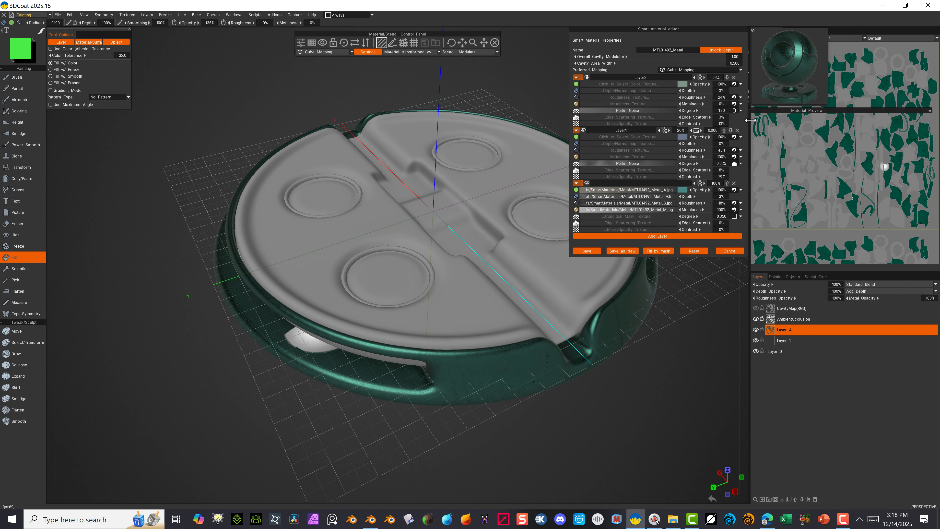
left_click(587, 251)
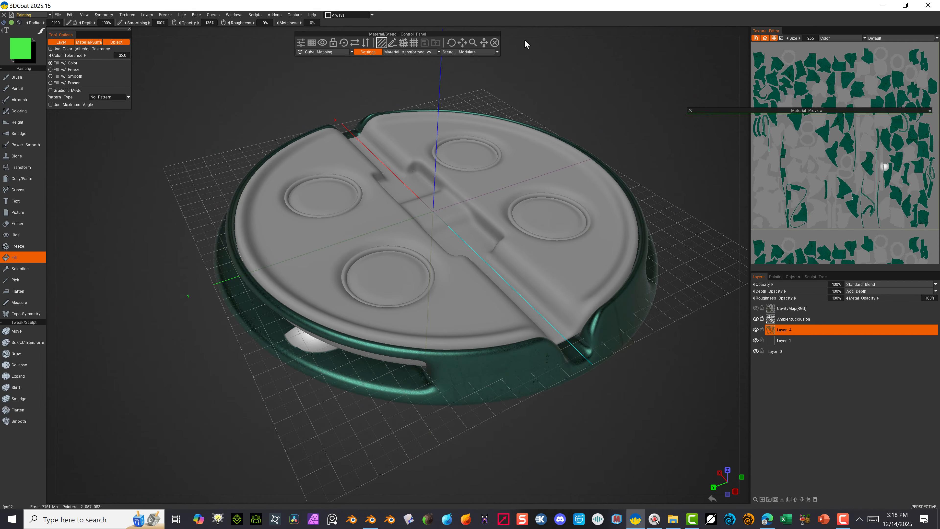
Place the Material Preview window over the model and expand it to preview the smart material on the disc.
left_click_drag(542, 415, 477, 417)
left_click(462, 365)
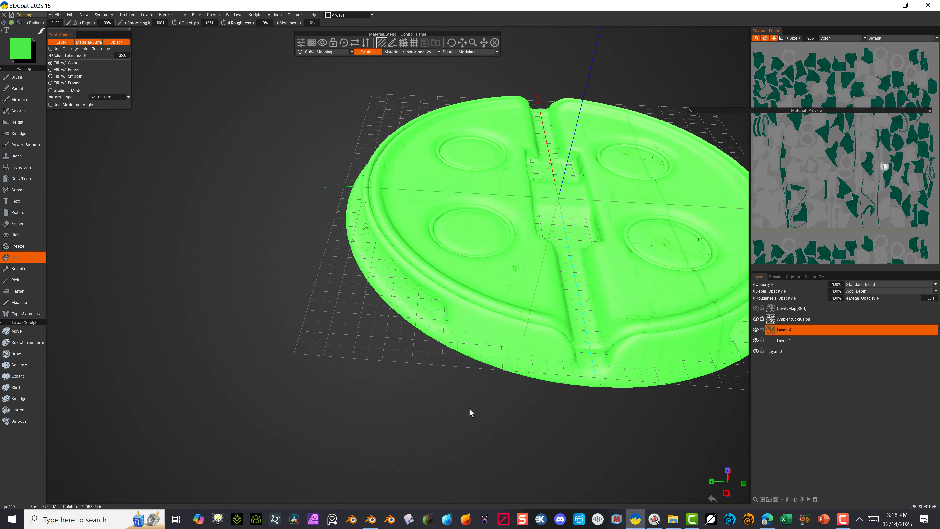
key("ctrl+z")
left_click_drag(428, 397, 306, 400)
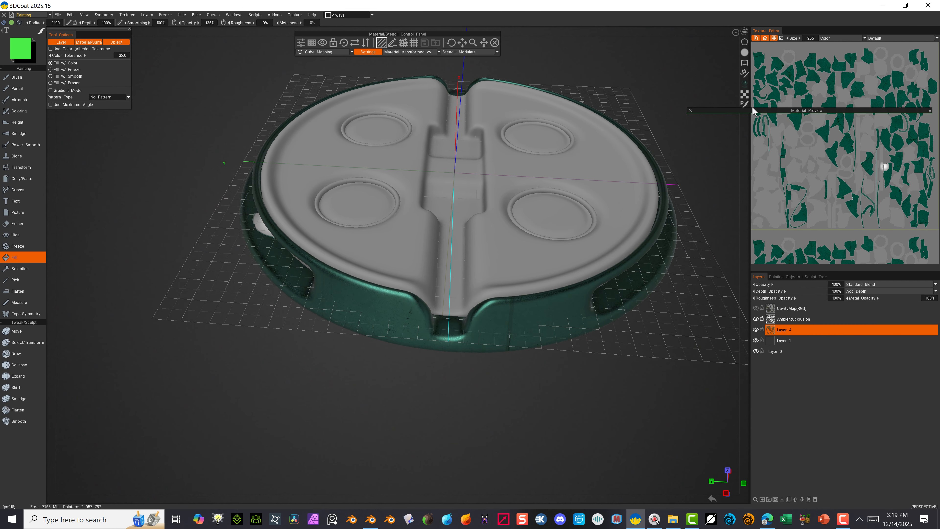
left_click_drag(707, 110, 499, 78)
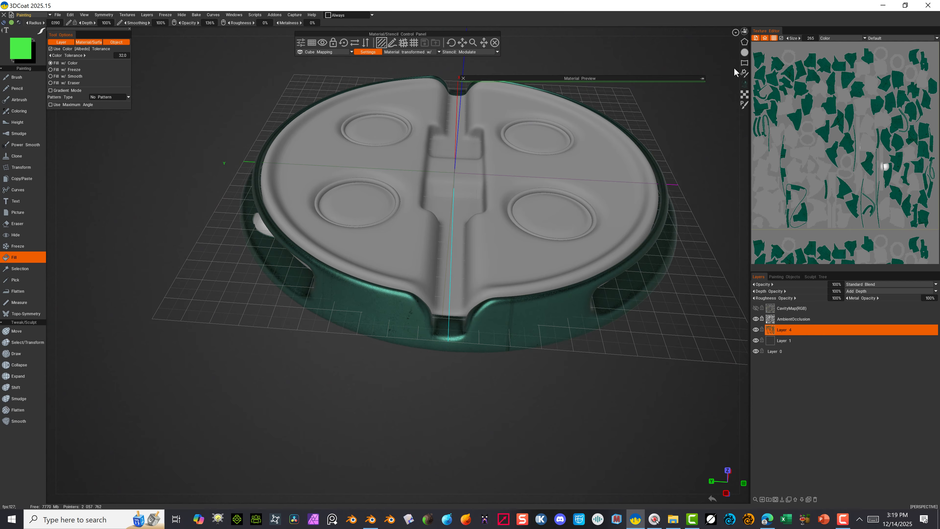
left_click(701, 80)
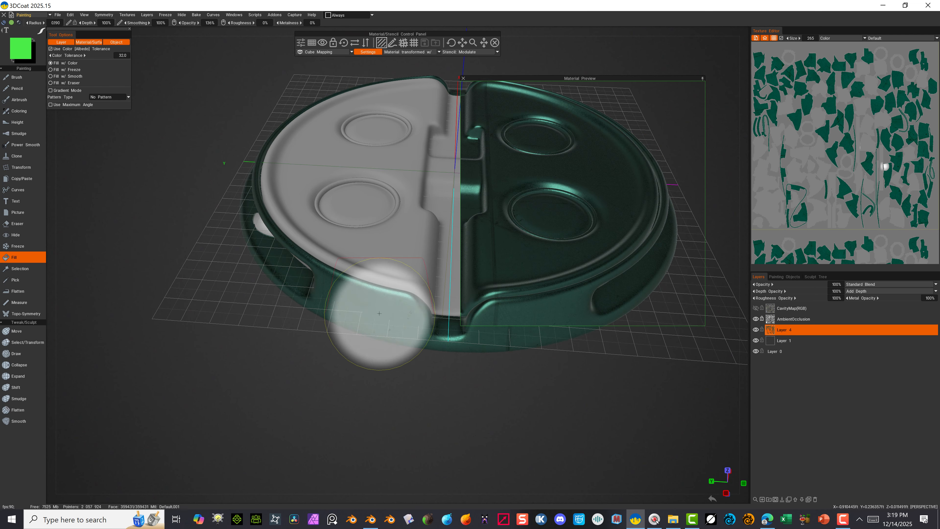
left_click(338, 443)
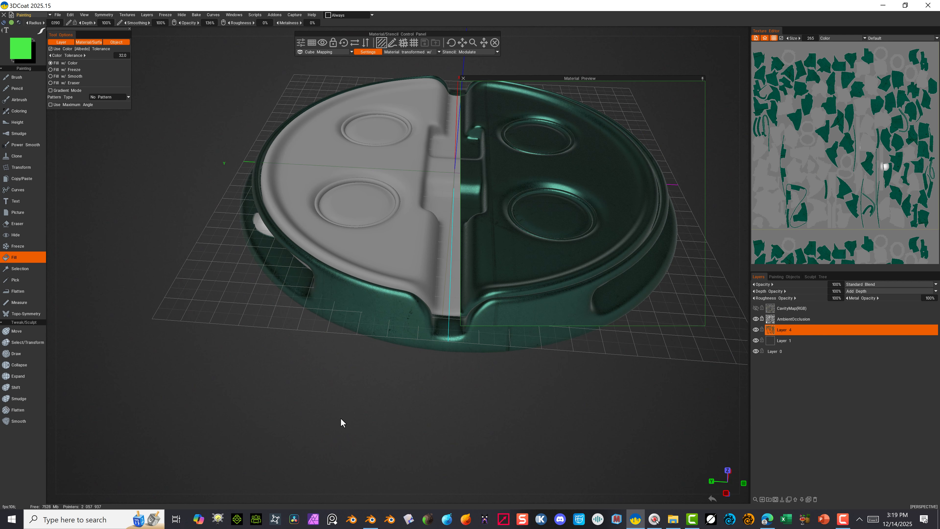
right_click_drag(407, 433, 481, 435, "alt")
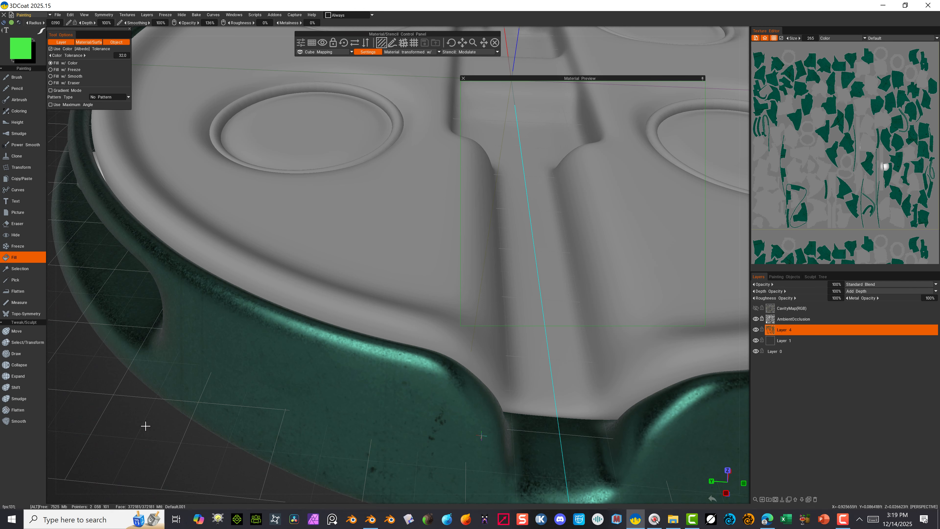
left_click_drag(105, 425, 115, 427, "alt")
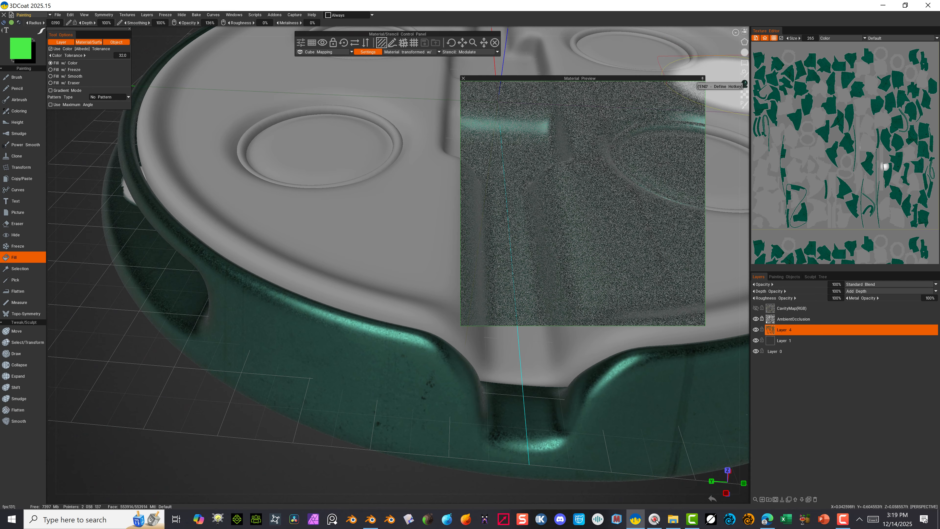
Save the scene and duplicate the teal MTL01492_Metal smart material.
left_click(744, 84)
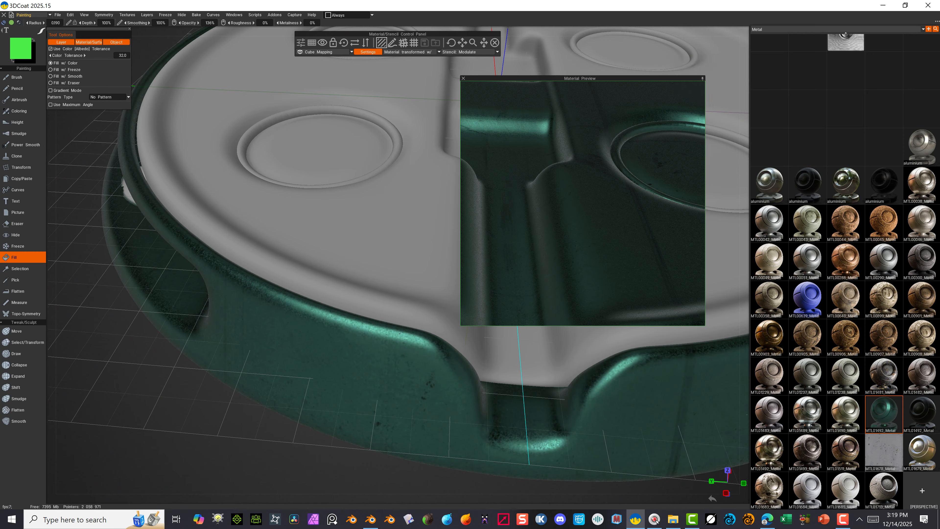
key("ctrl+s")
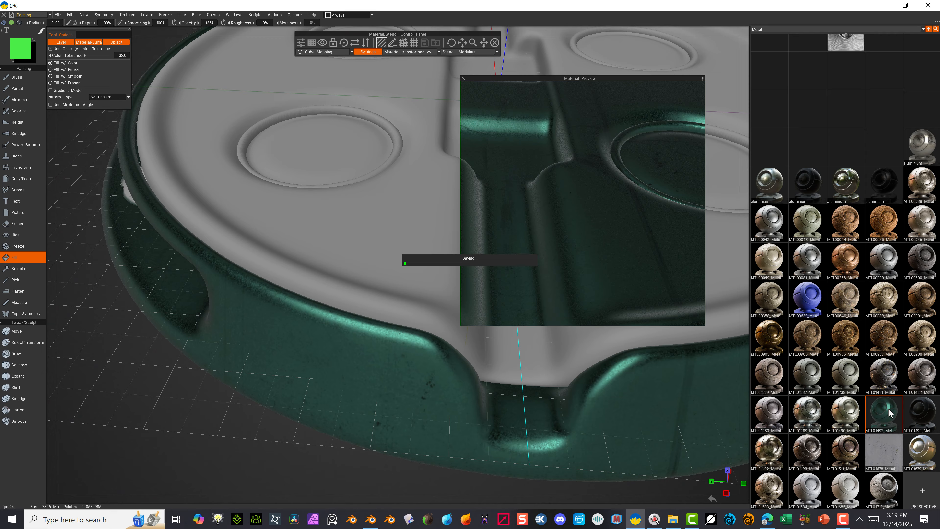
right_click(883, 401)
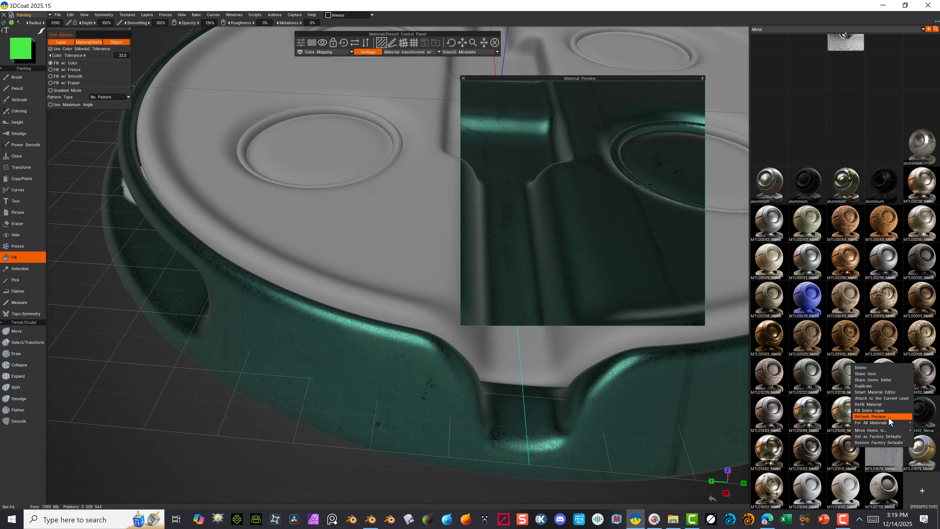
left_click(880, 387)
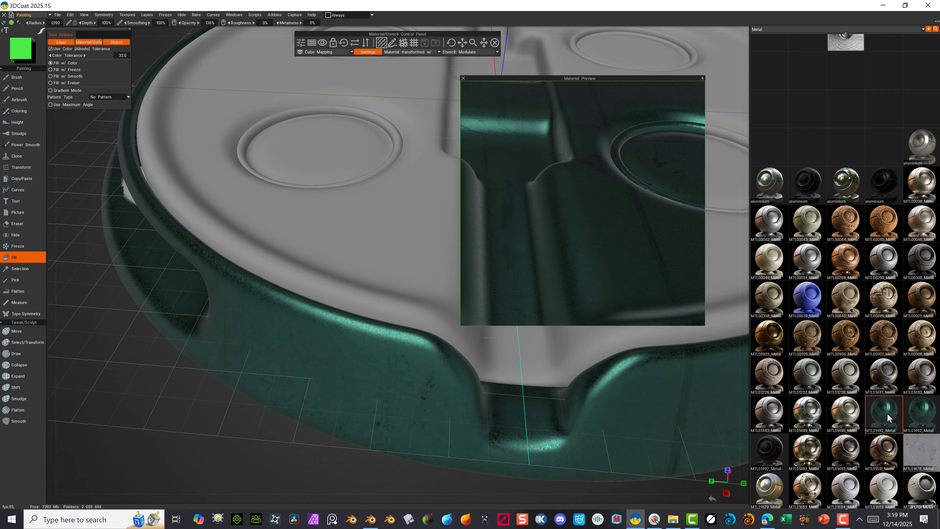
Edit the MTL01492_Metal material, setting the textured base layer's color to a desaturated light grey-teal with 60% lightness.
right_click(892, 404)
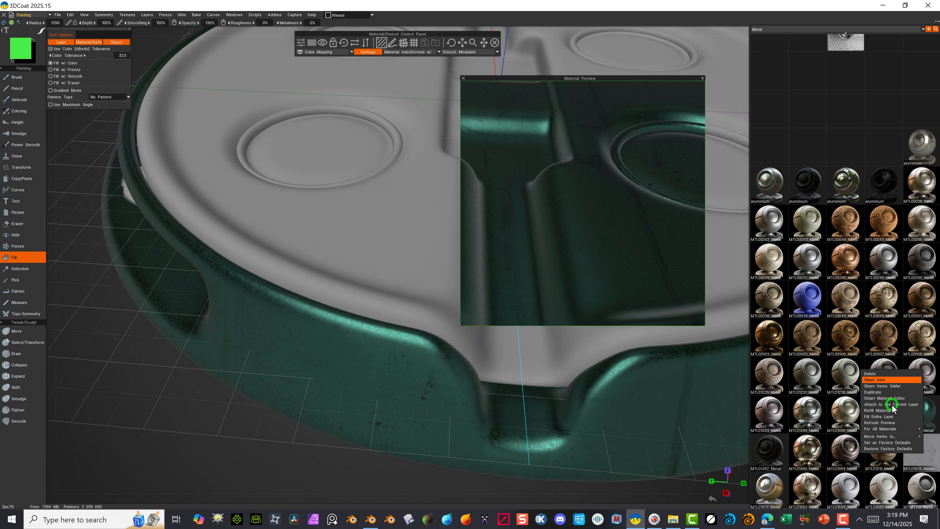
left_click(883, 394)
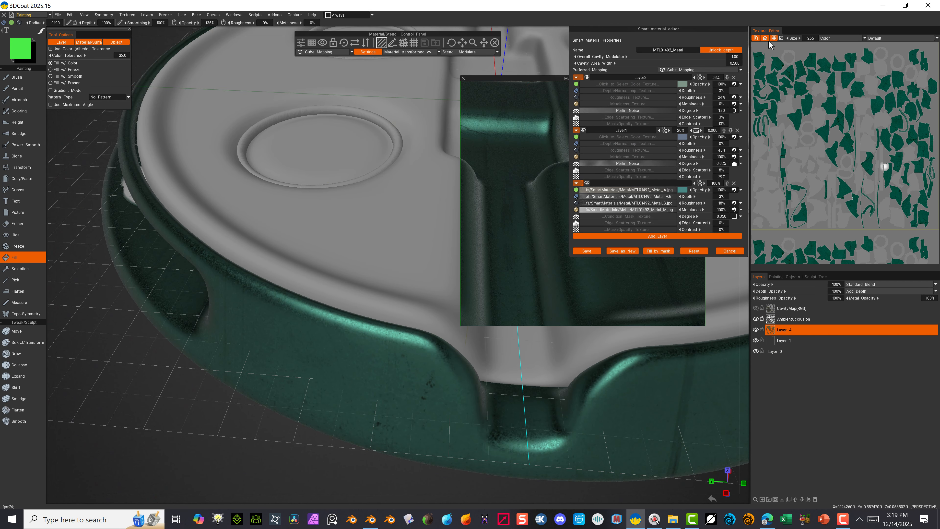
left_click(682, 190)
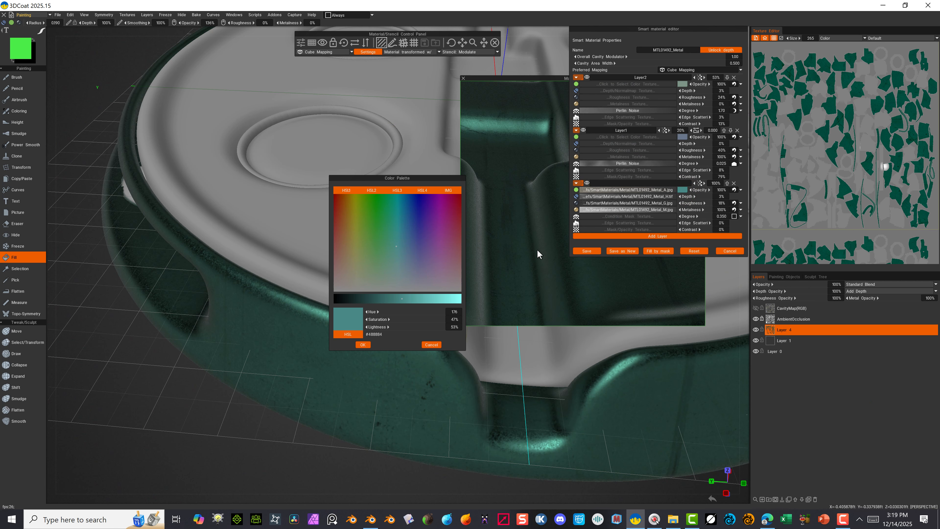
left_click_drag(397, 299, 378, 299)
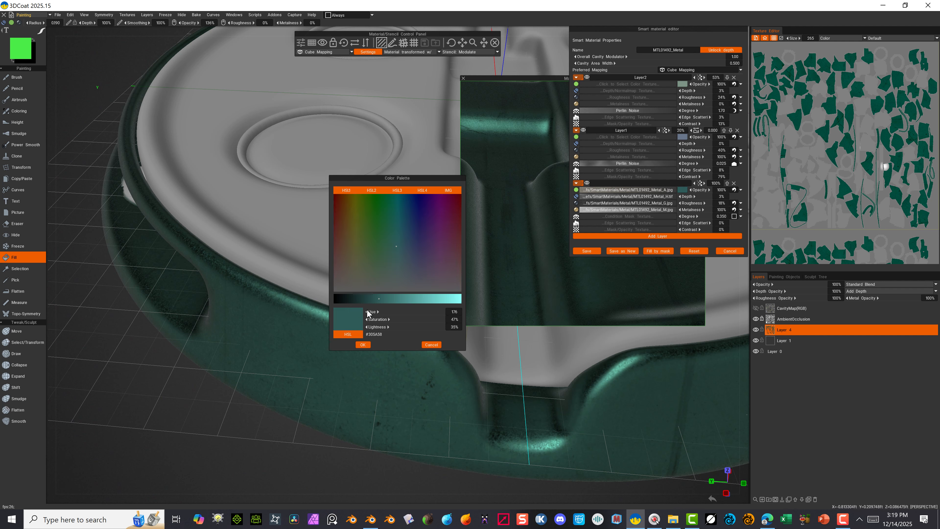
left_click(395, 278)
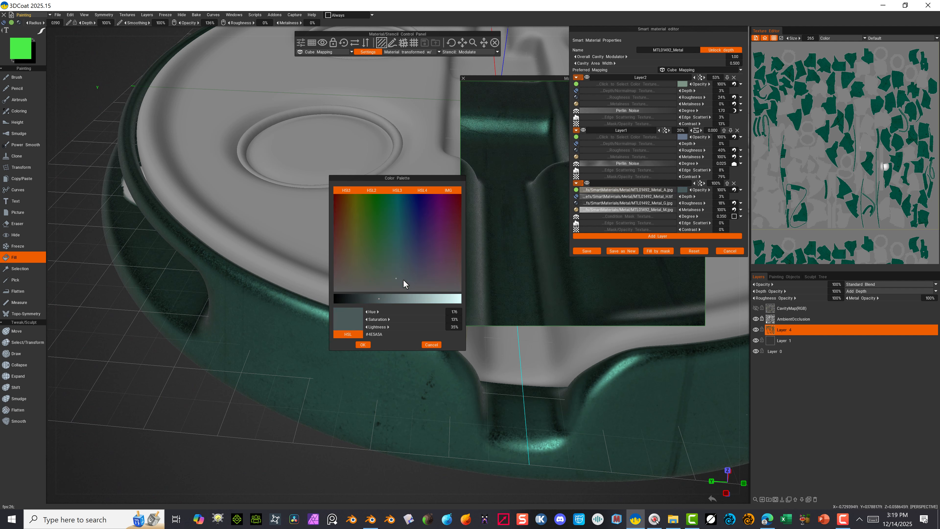
left_click(381, 299)
left_click_drag(385, 299, 393, 299)
left_click(411, 299)
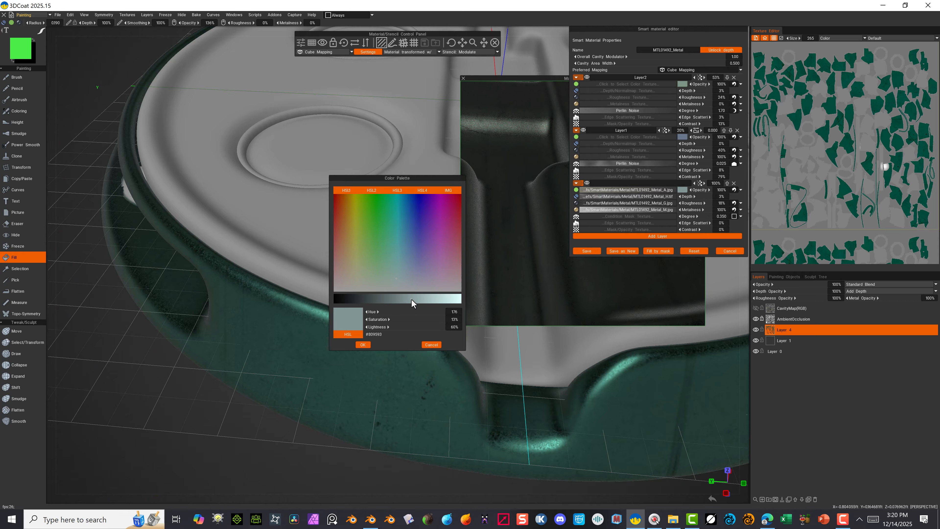
left_click(363, 345)
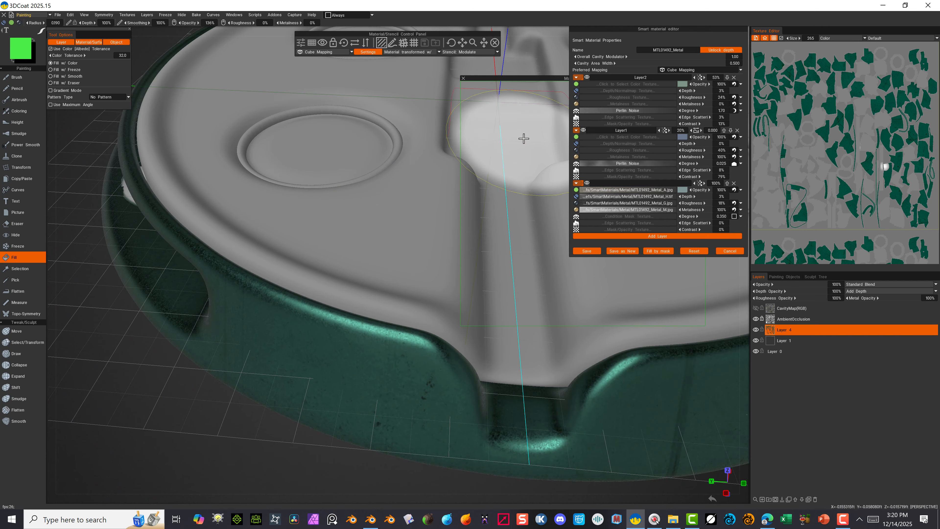
Set the material's Layer2 color to a neutral dark grey with 39% lightness and save the smart material.
left_click(684, 84)
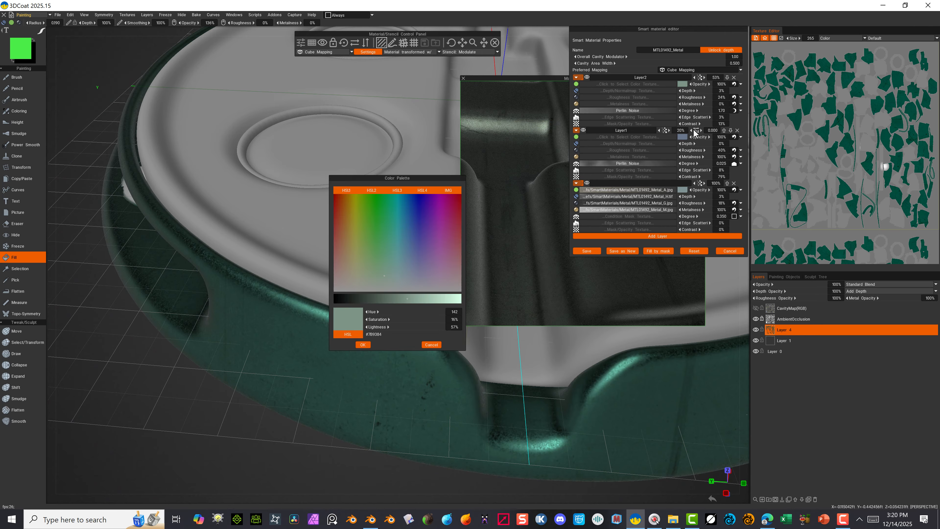
left_click(381, 288)
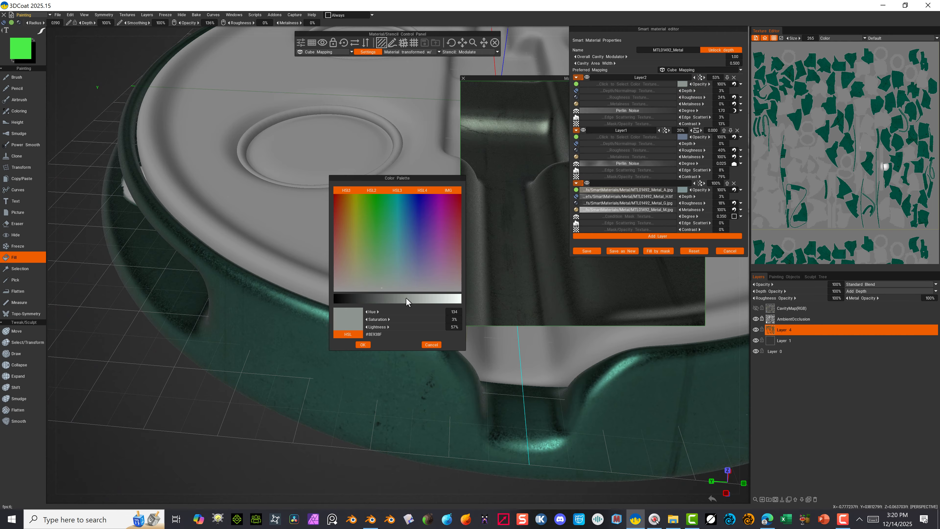
left_click(384, 298)
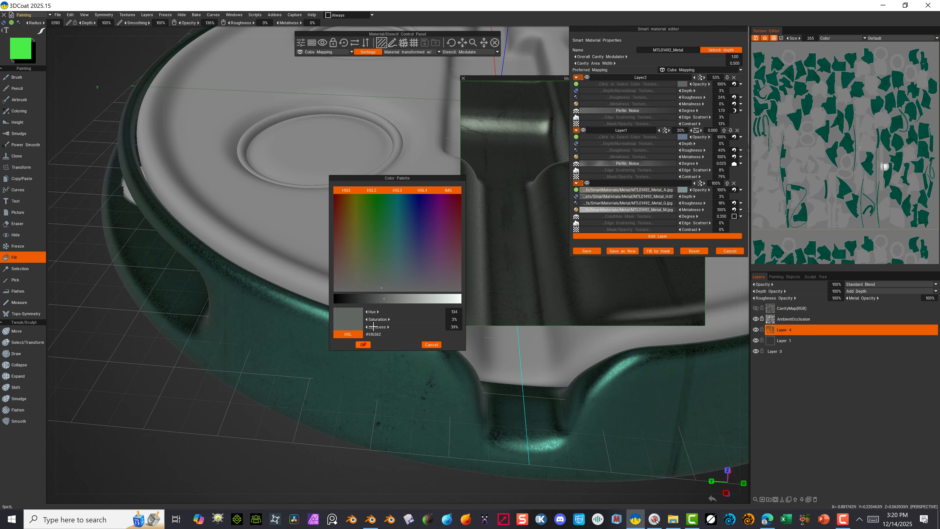
left_click(363, 345)
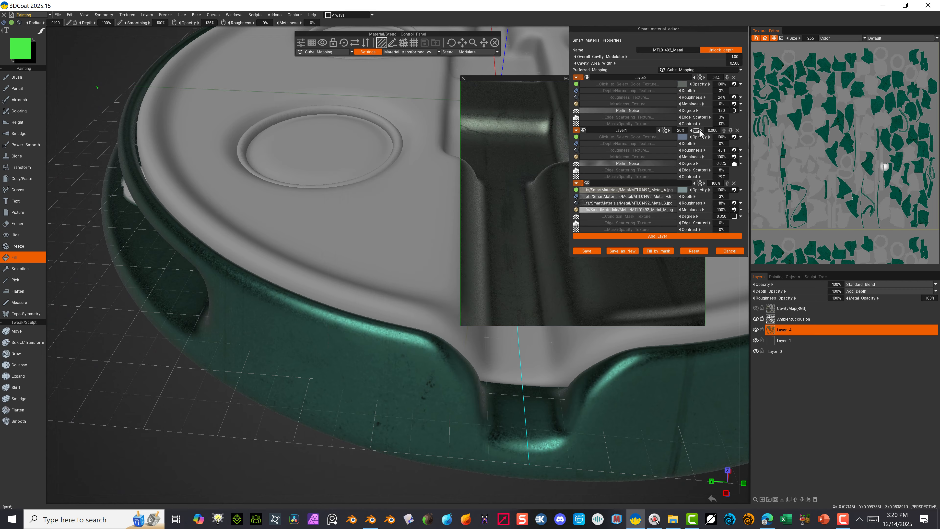
left_click(580, 251)
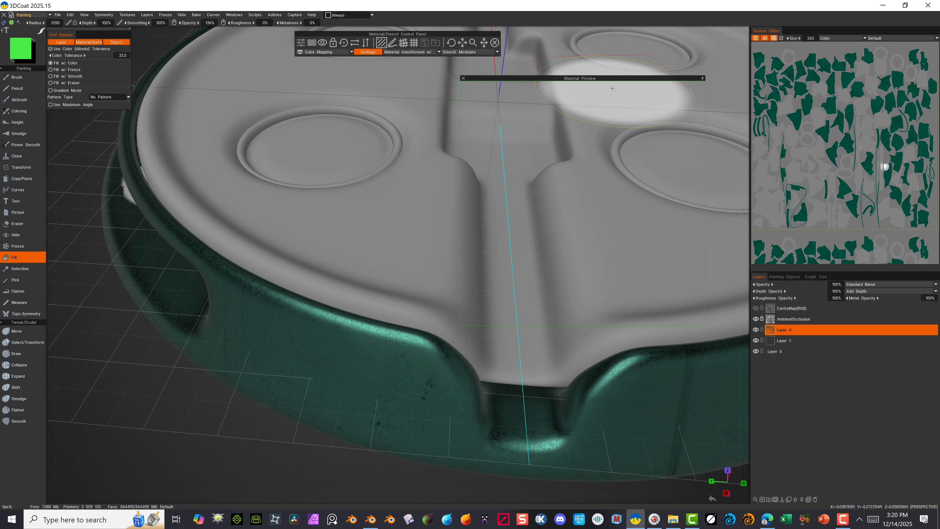
Adjust the grey metal material's placement and fill the disc's top surface with it, leaving the four raised rings unfilled.
left_click(477, 66)
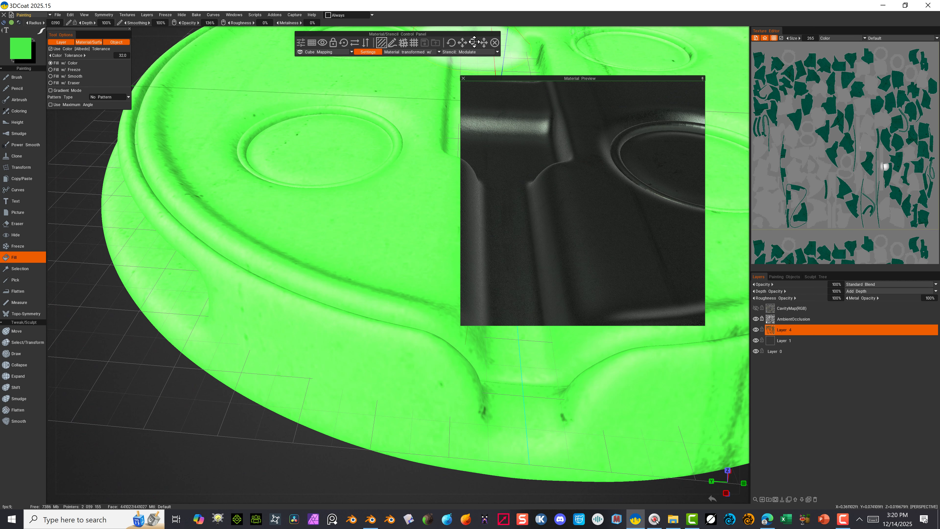
left_click_drag(474, 42, 472, 42)
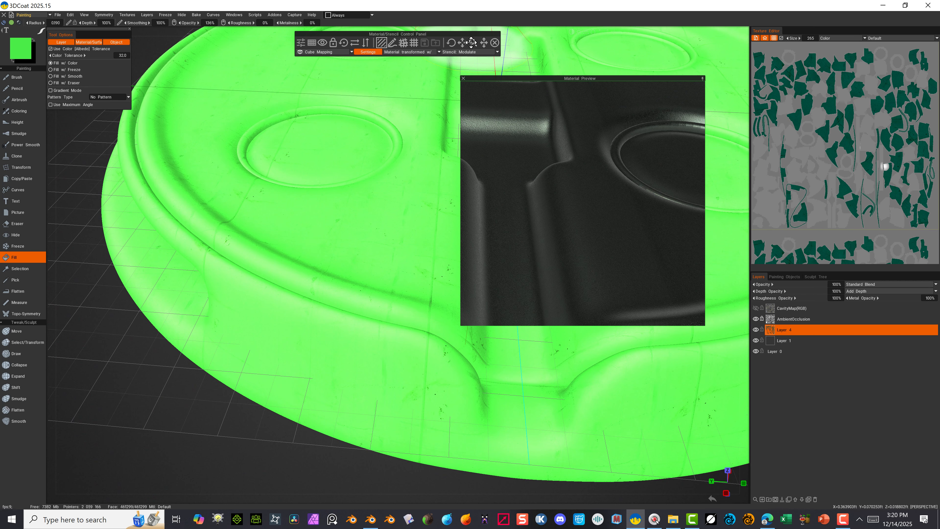
key("ctrl+z")
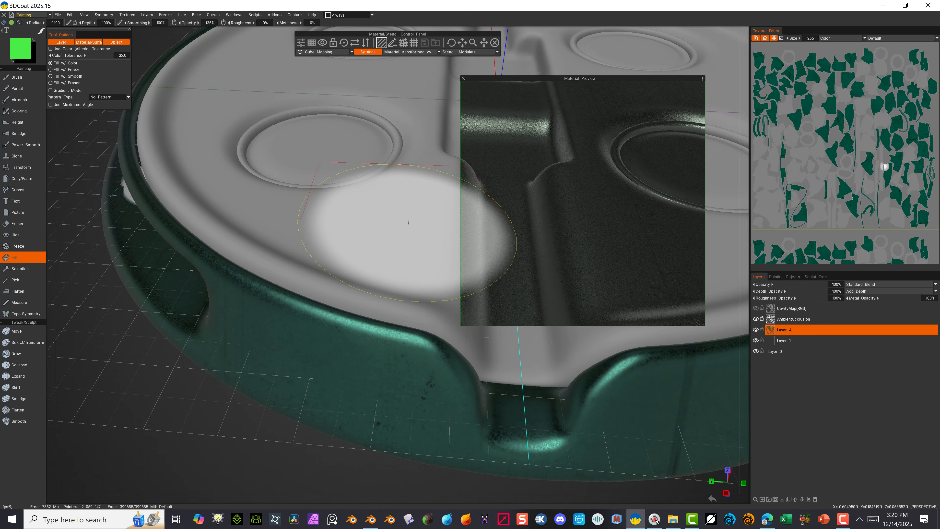
left_click(408, 223)
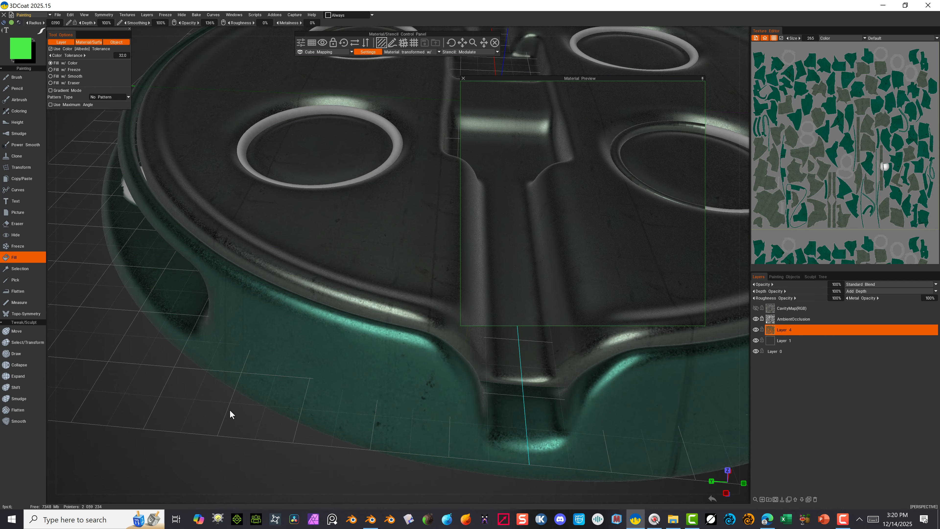
right_click_drag(230, 409, 159, 403, "alt")
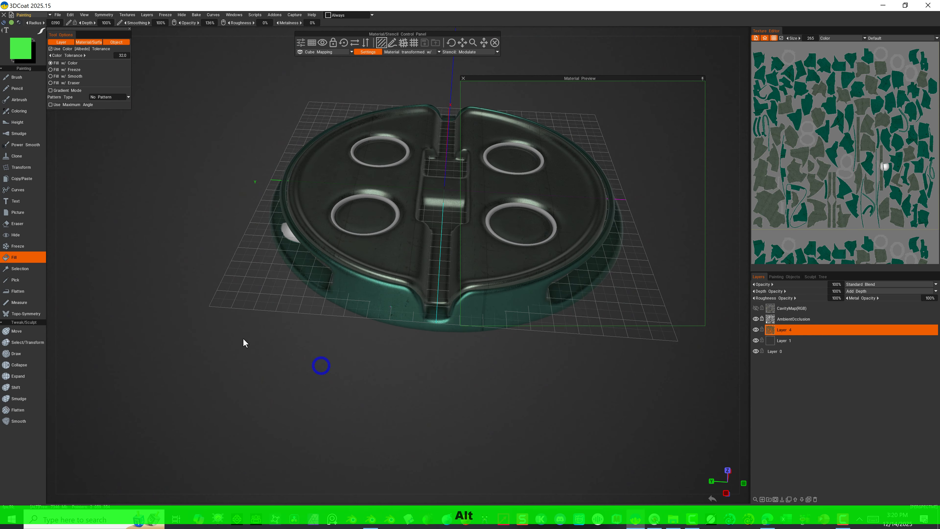
left_click_drag(243, 338, 269, 311, "alt")
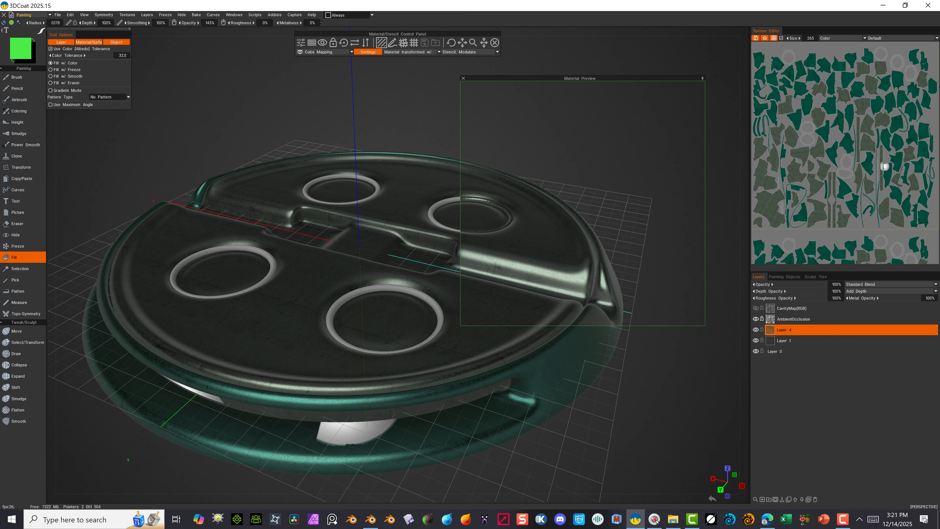
mouse_move(744, 83)
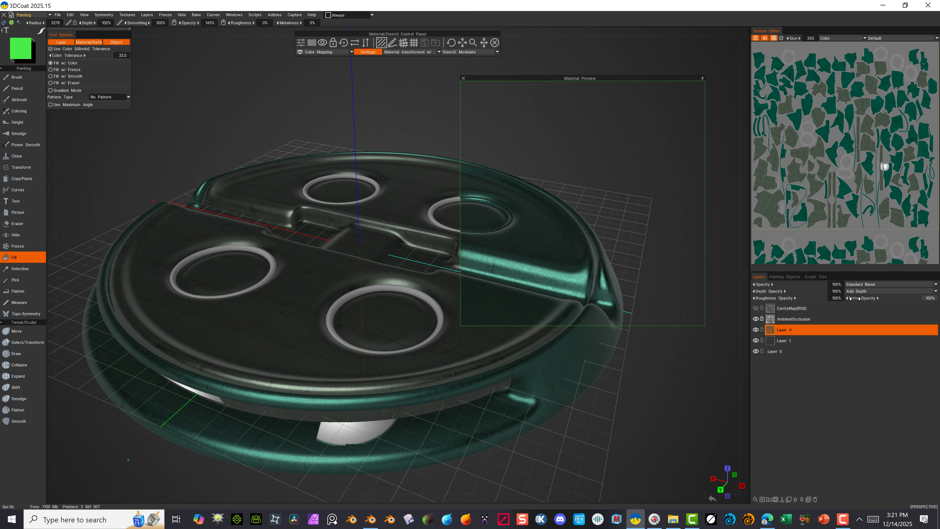
Isolate the Decal_4 outer rim by hiding the Decal_4.001 and Circle painting objects.
left_click(781, 276)
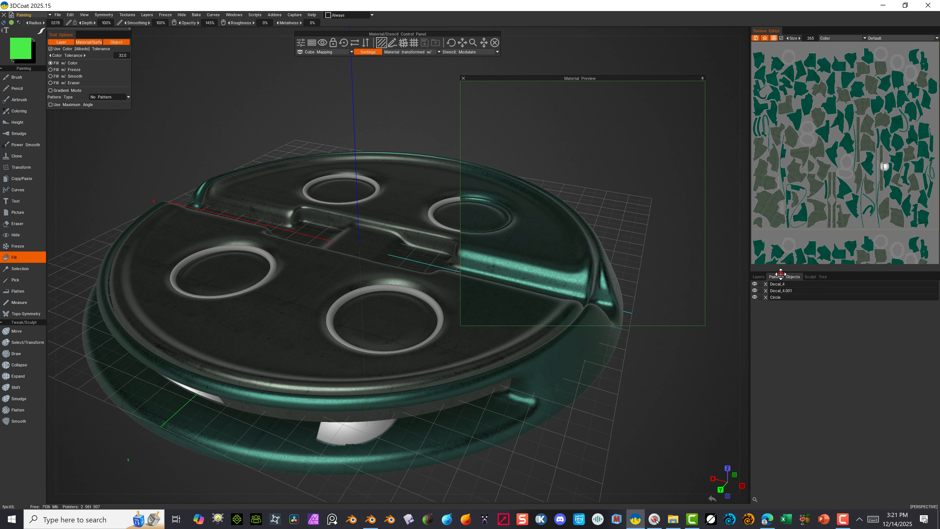
left_click(754, 284)
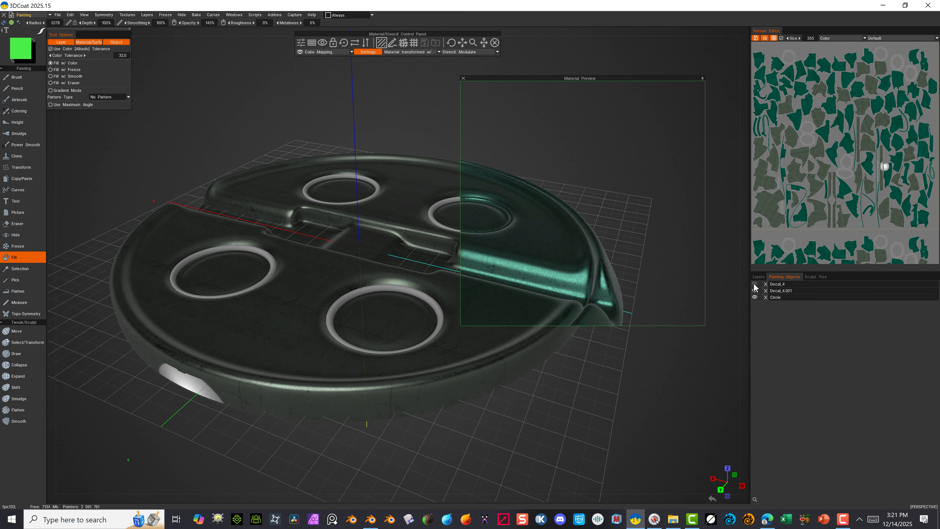
left_click(755, 285)
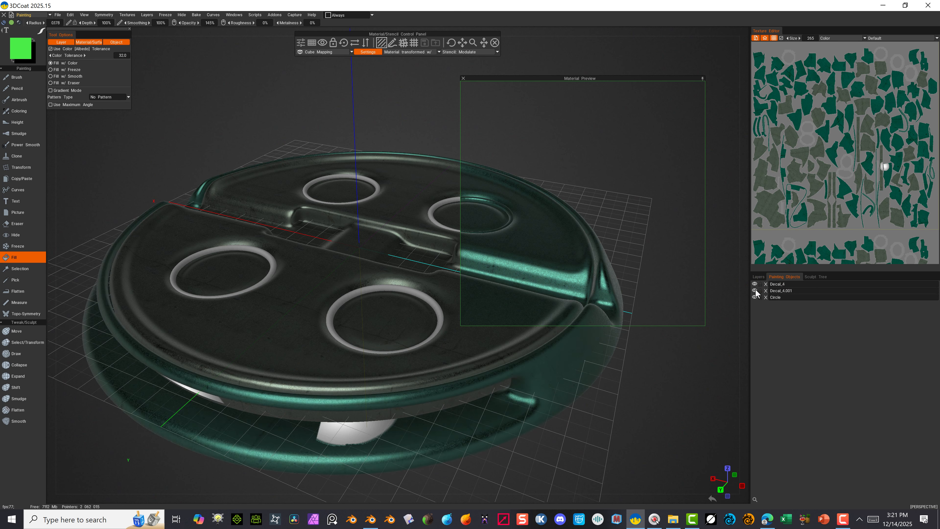
left_click(754, 291)
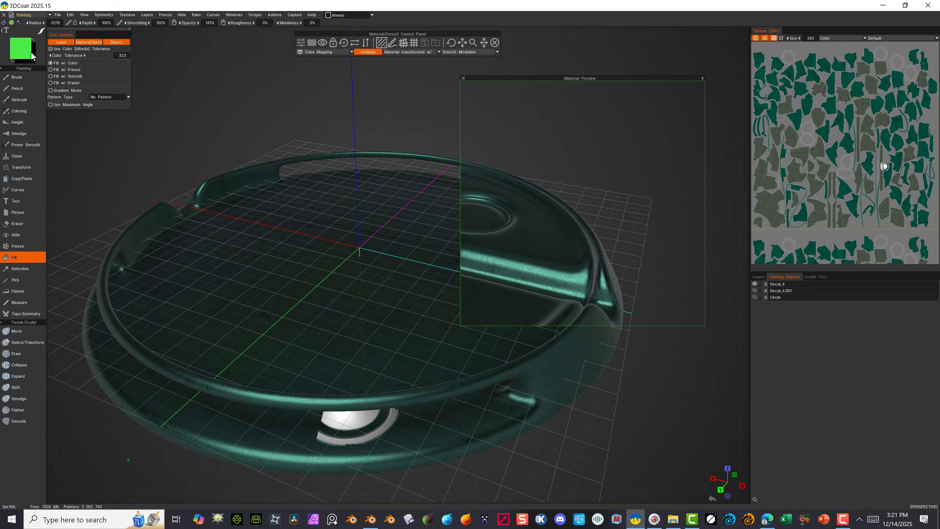
Brush the teal metal material over the unpainted white patch on the inside of the outer rim.
left_click(14, 80)
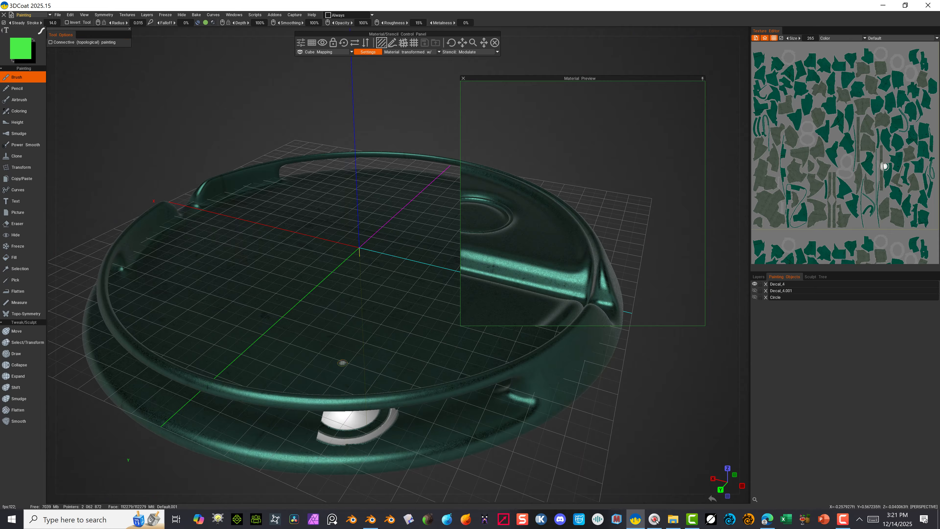
right_click_drag(347, 423, 416, 428)
mouse_move(327, 431)
left_mouse_down()
mouse_move(422, 424)
mouse_move(303, 428)
mouse_move(501, 412)
mouse_move(561, 367)
mouse_move(540, 370)
left_mouse_up()
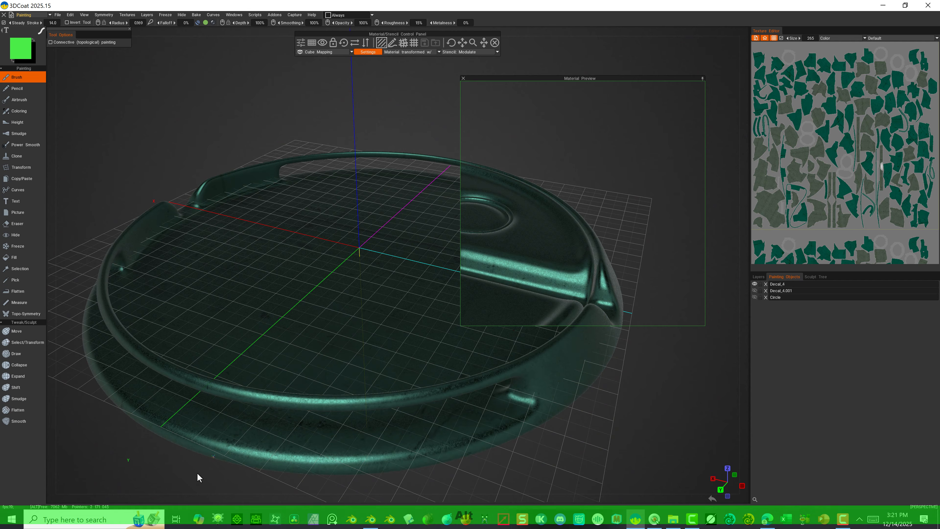
left_click_drag(196, 474, 401, 387, "alt")
left_click_drag(242, 399, 529, 317, "alt")
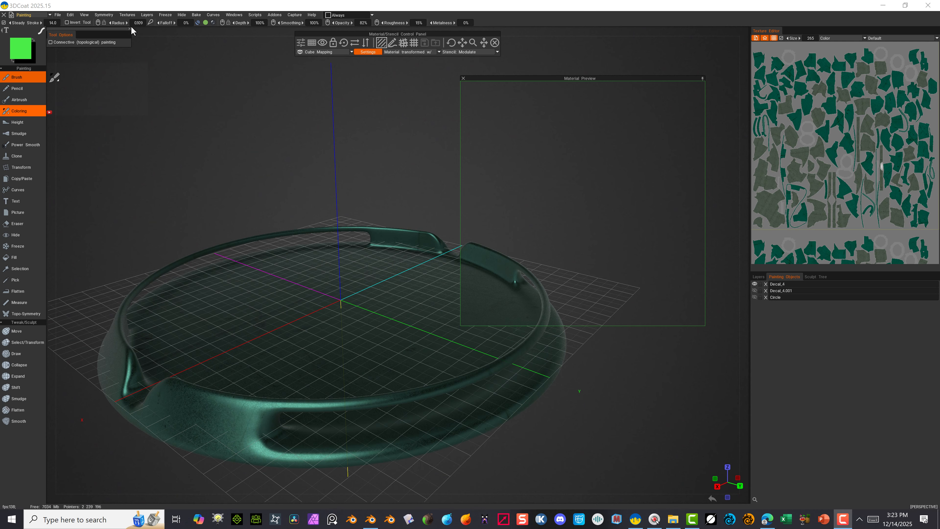
Turn off the display of the 3D grid and the axes in the viewport.
left_click(85, 16)
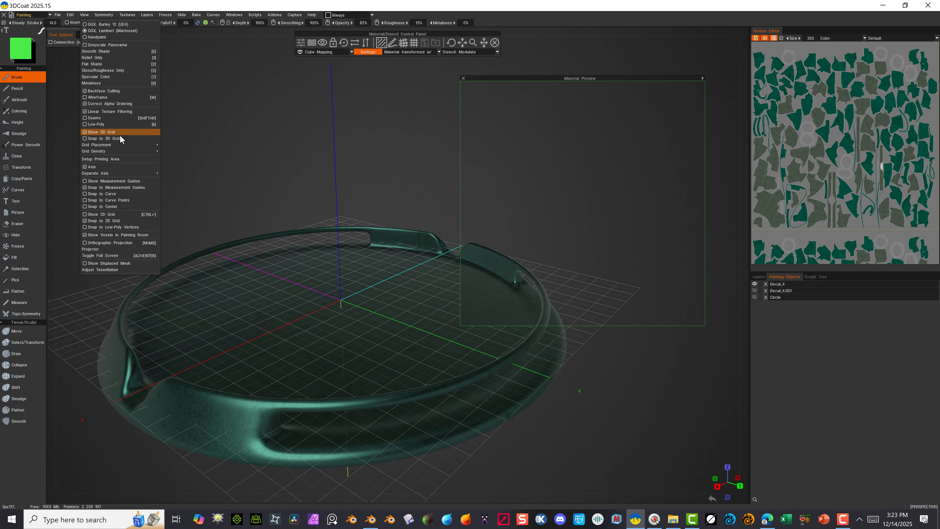
left_click(86, 131)
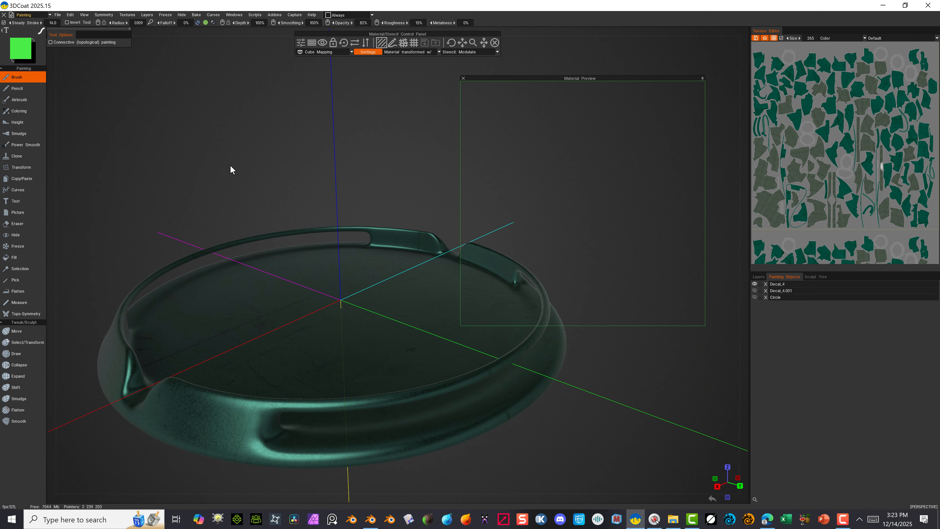
left_click(70, 15)
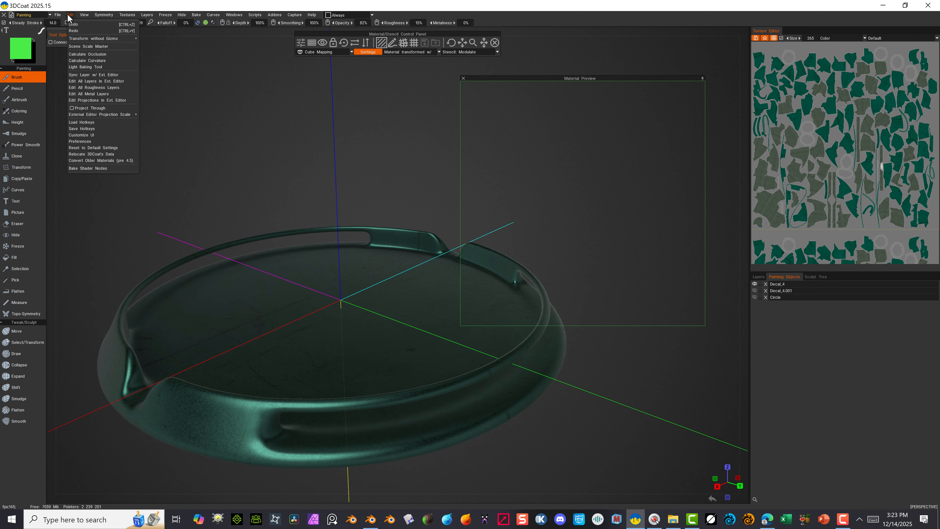
left_click(84, 15)
left_click(94, 167)
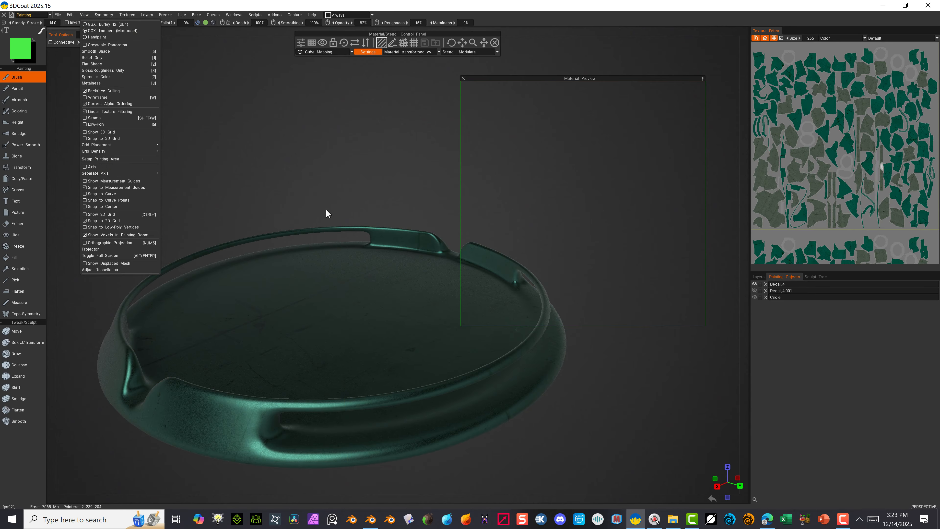
left_click_drag(326, 209, 282, 144, "alt")
left_click_drag(298, 219, 329, 227, "alt")
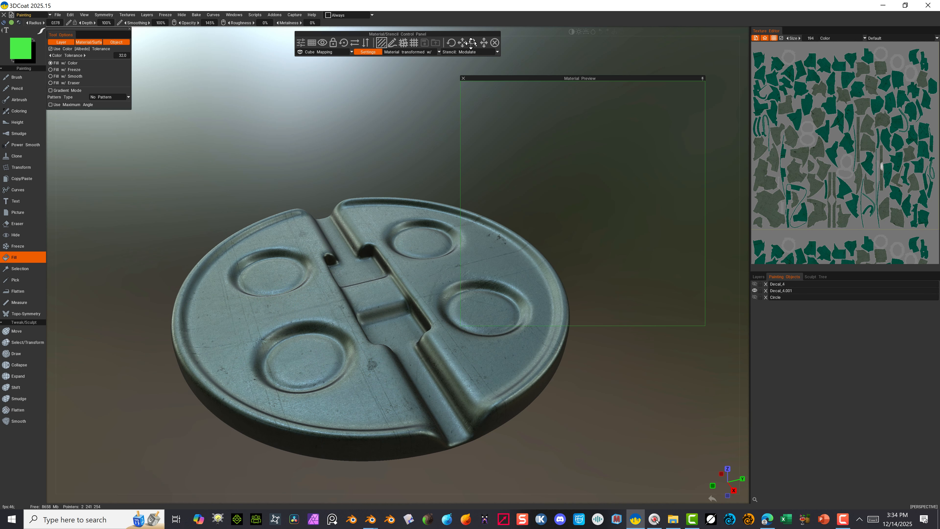
Adjust the scale of the grey metal material on the disc and isolate the Circle object containing the four rings.
left_click_drag(471, 43, 472, 43)
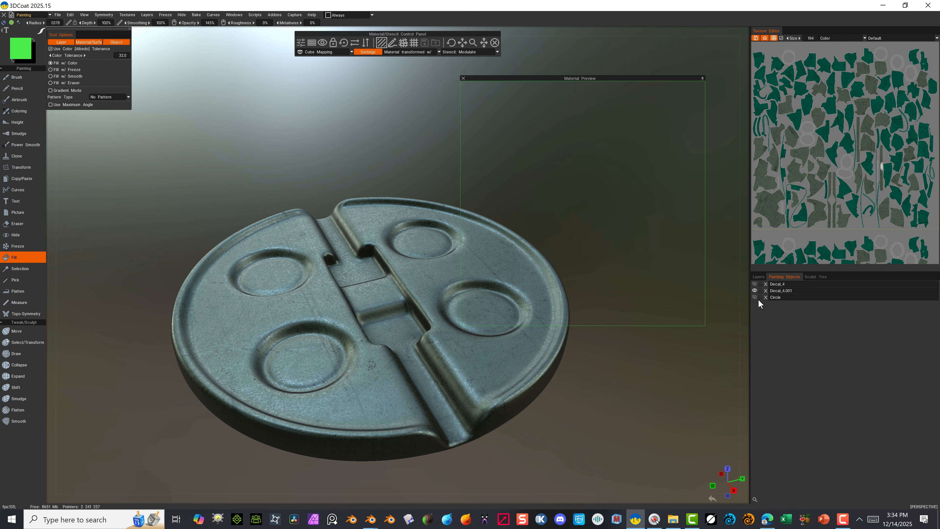
left_click(754, 284)
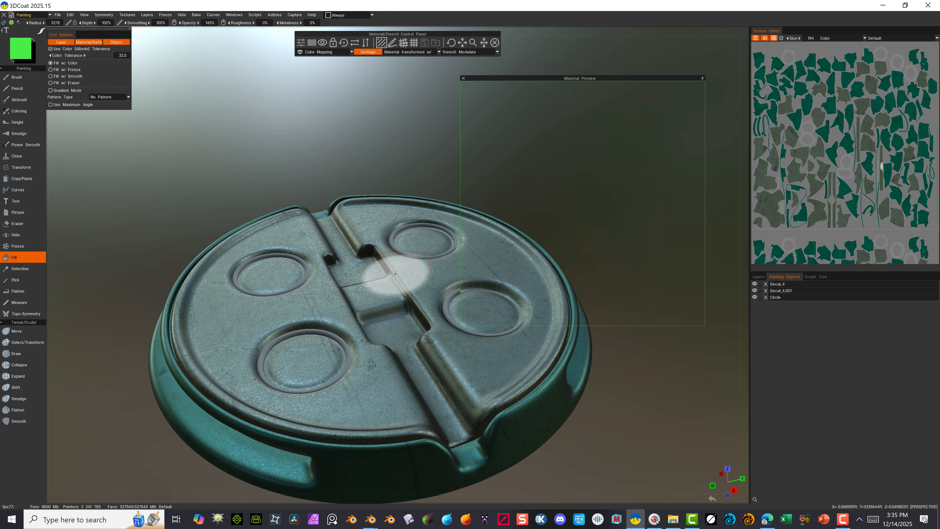
left_click(754, 291)
left_click(754, 283)
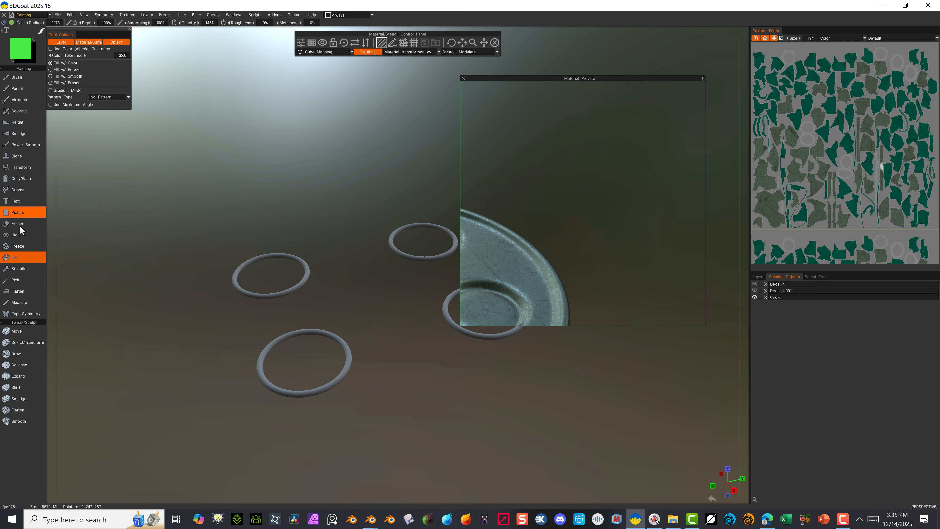
Choose the glossy cyan metallic smart material from the Default folder.
left_click(743, 52)
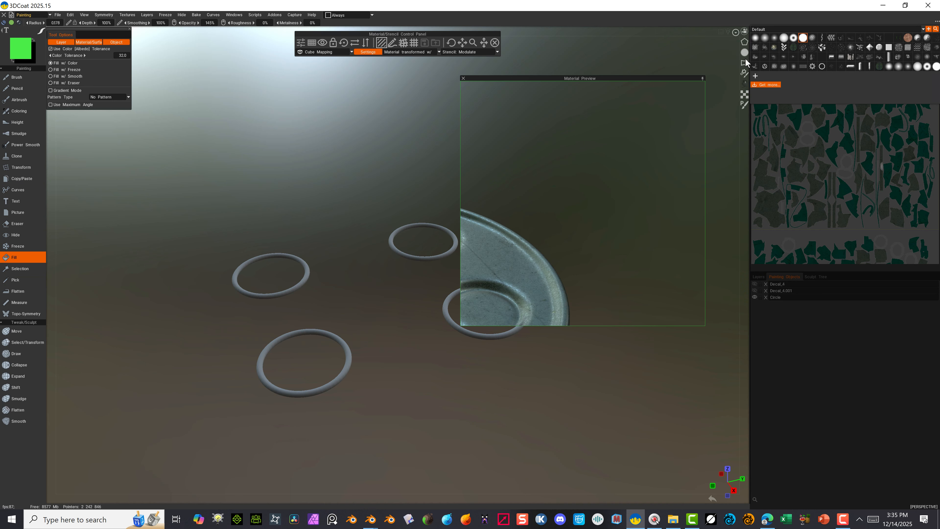
left_click(745, 82)
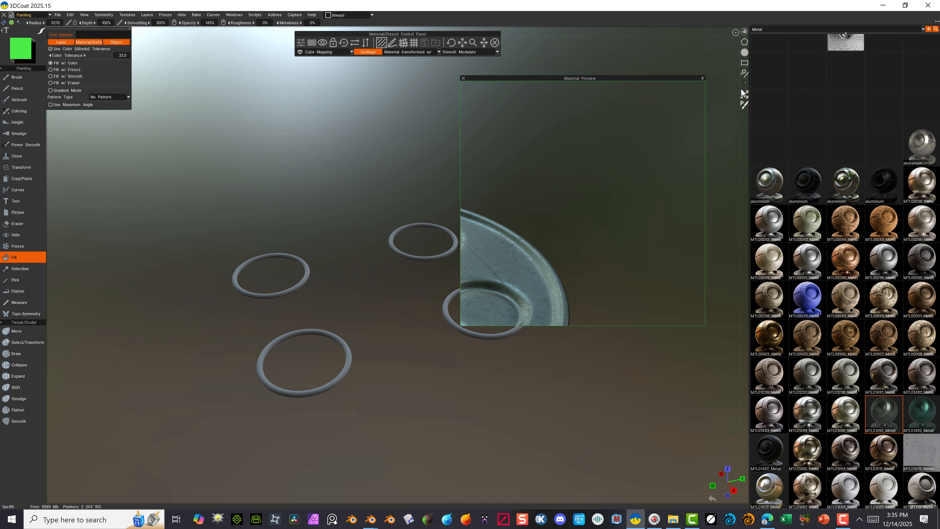
mouse_move(757, 27)
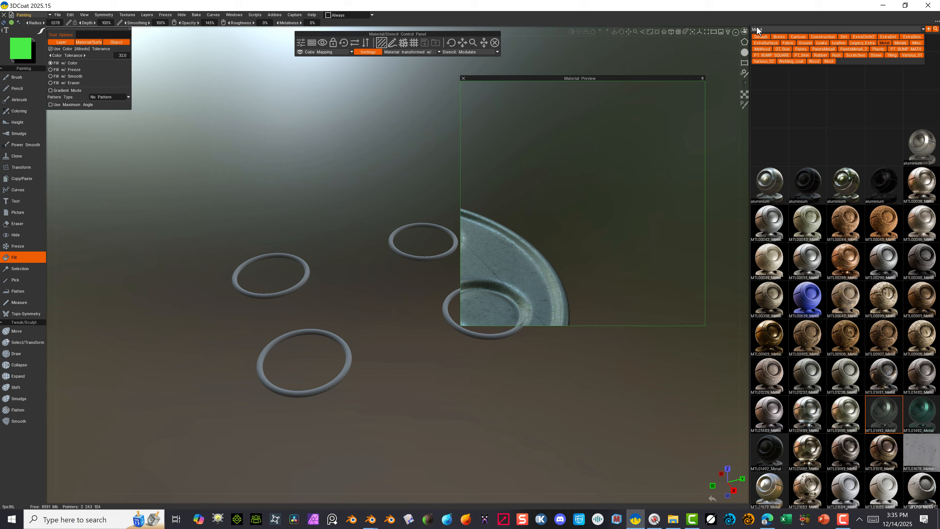
left_click(765, 36)
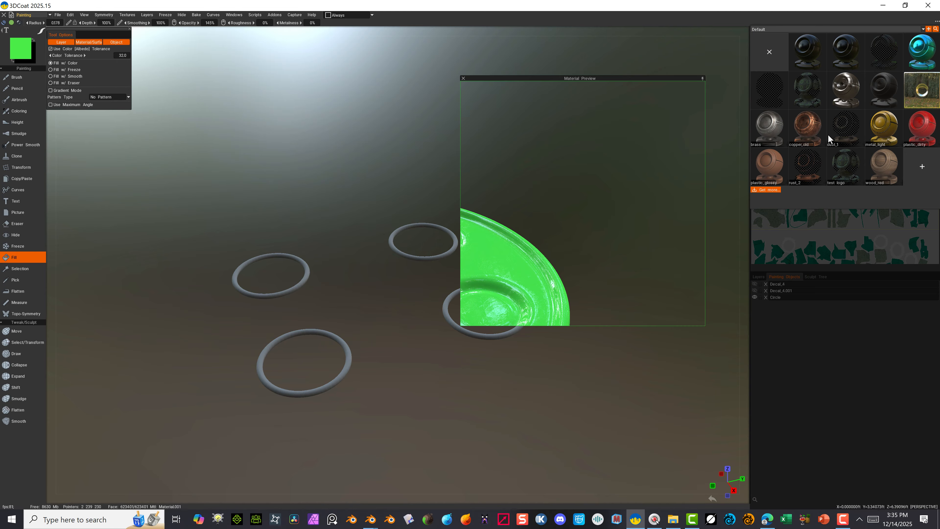
left_click(921, 52)
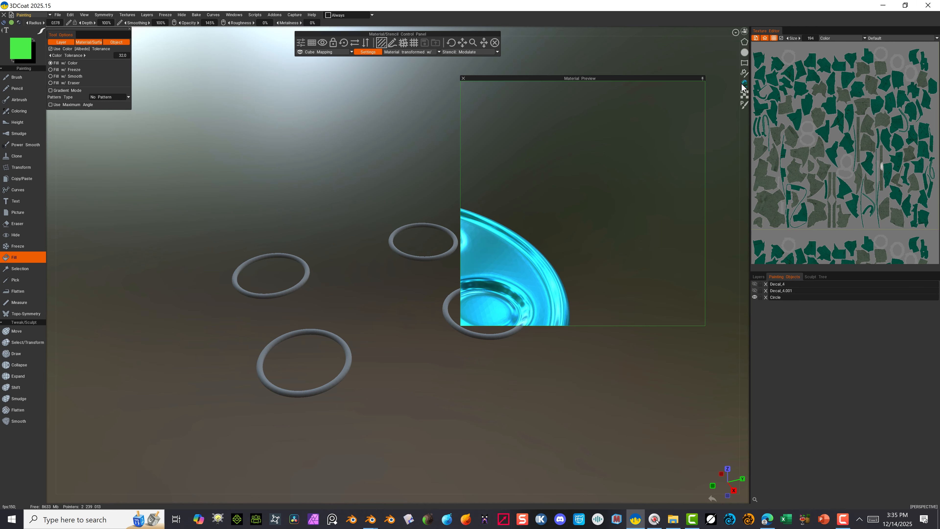
Edit the cyan smart material's color to a bright lime green with 100% saturation and 100% lightness, and save it.
left_click(744, 83)
right_click(922, 50)
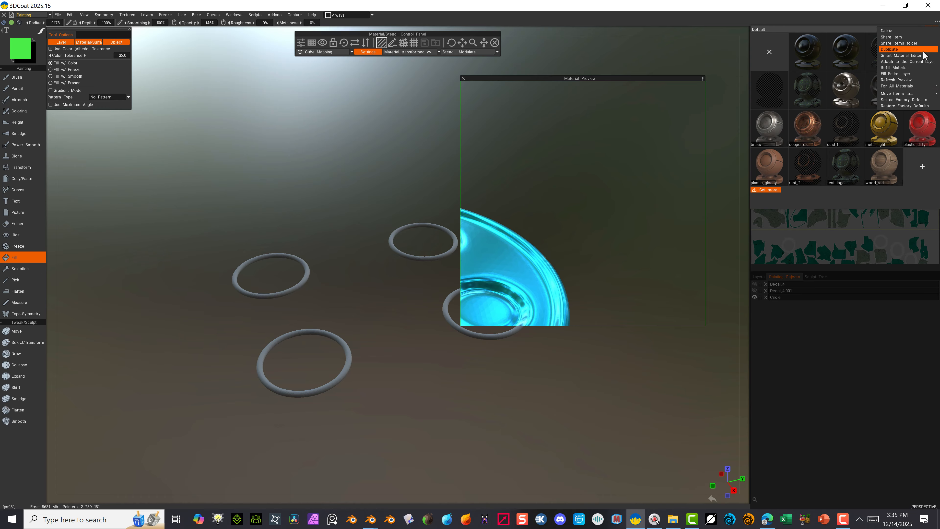
left_click(911, 56)
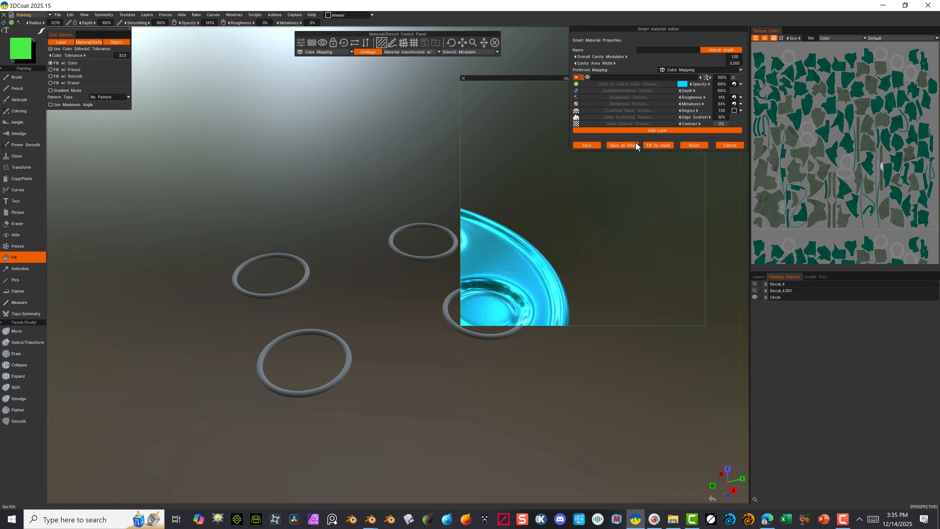
left_click(683, 84)
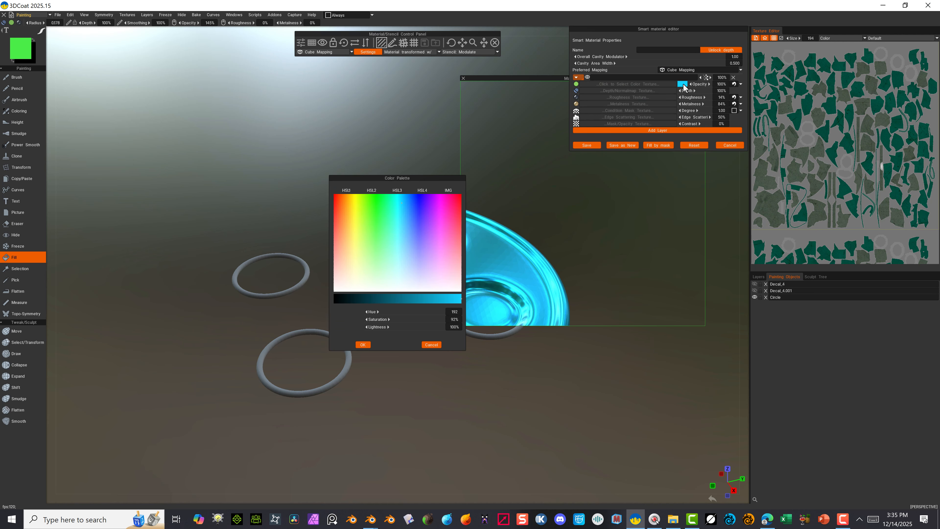
left_click_drag(430, 259, 364, 197)
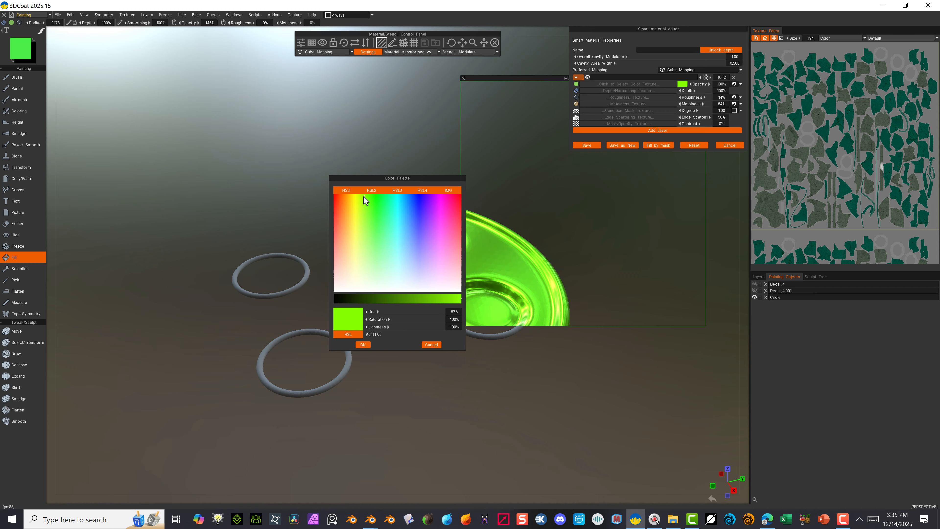
left_click(362, 345)
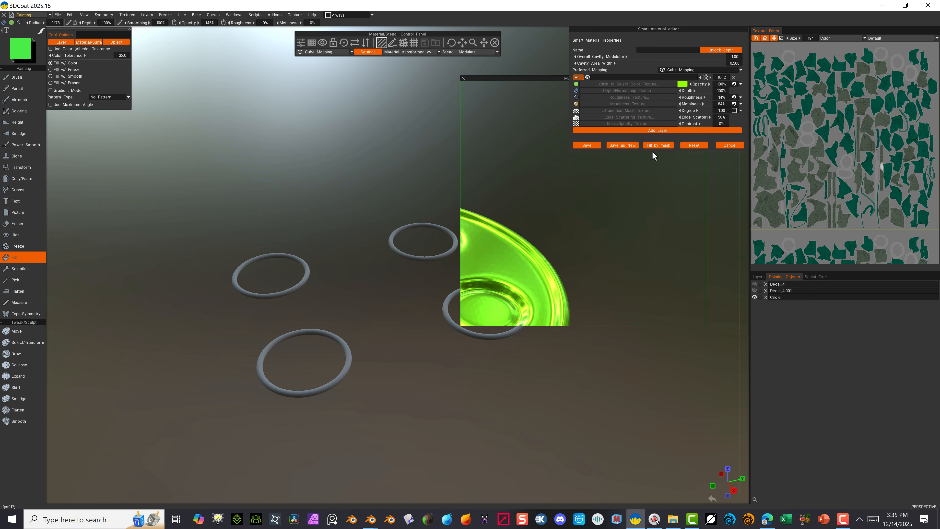
left_click(587, 144)
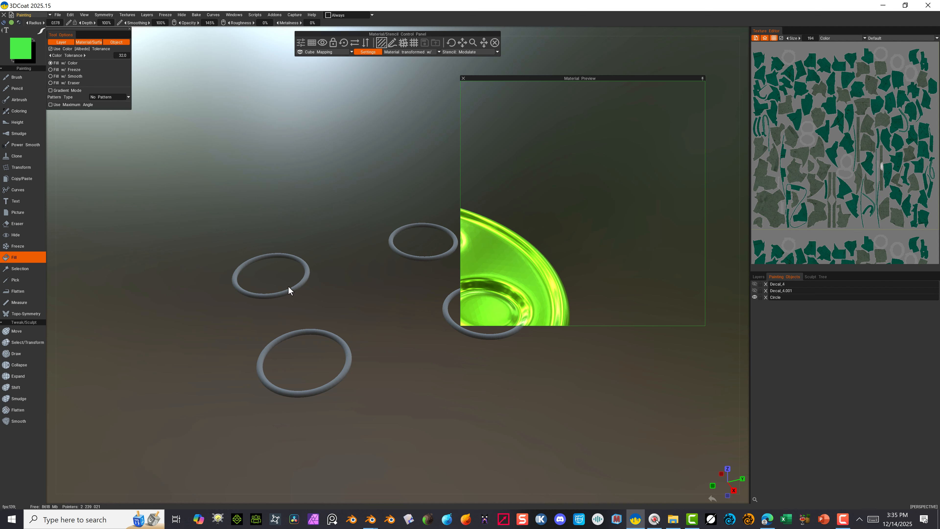
Fill all four rings with the lime green metallic material.
left_click(299, 286)
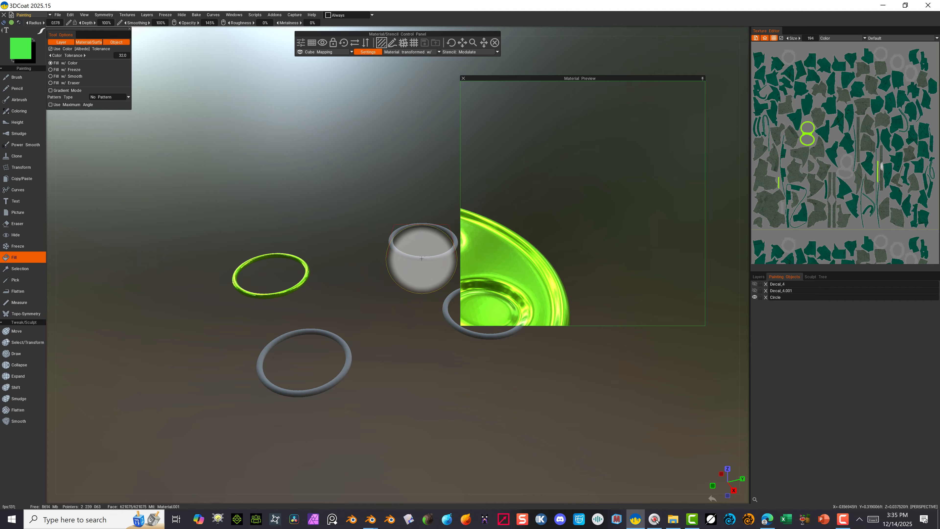
left_click(422, 258)
left_click(318, 336)
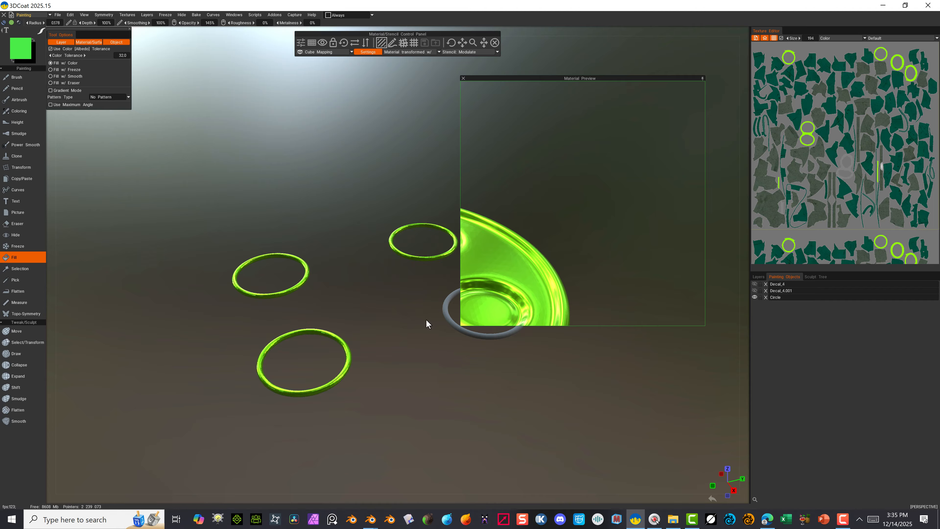
left_click(444, 305)
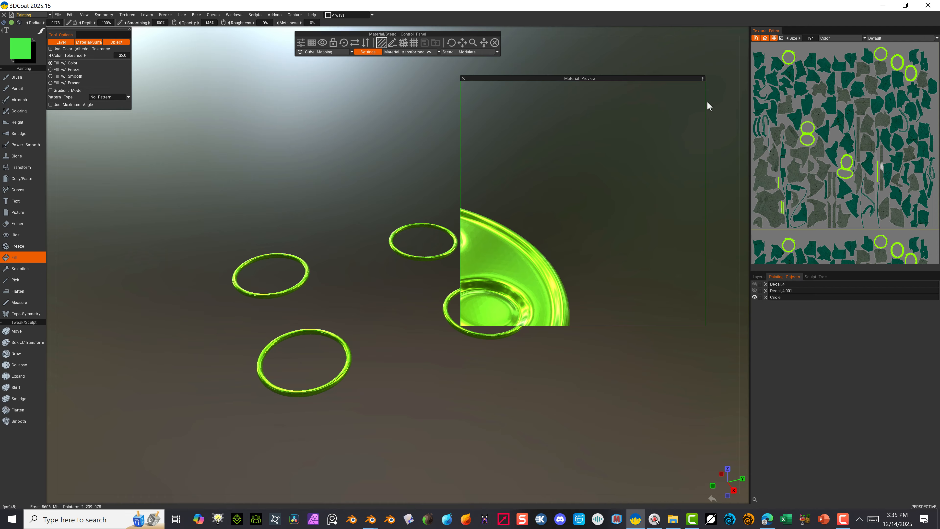
Show the Decal_4 and Decal_4.001 objects again and move the Material Preview lower, away from the upper part of the disc.
mouse_move(742, 82)
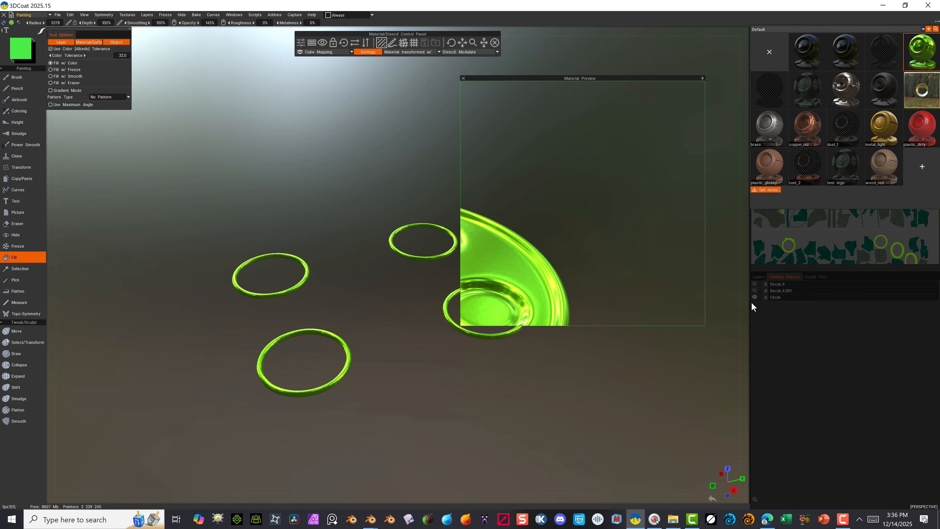
left_click(754, 283)
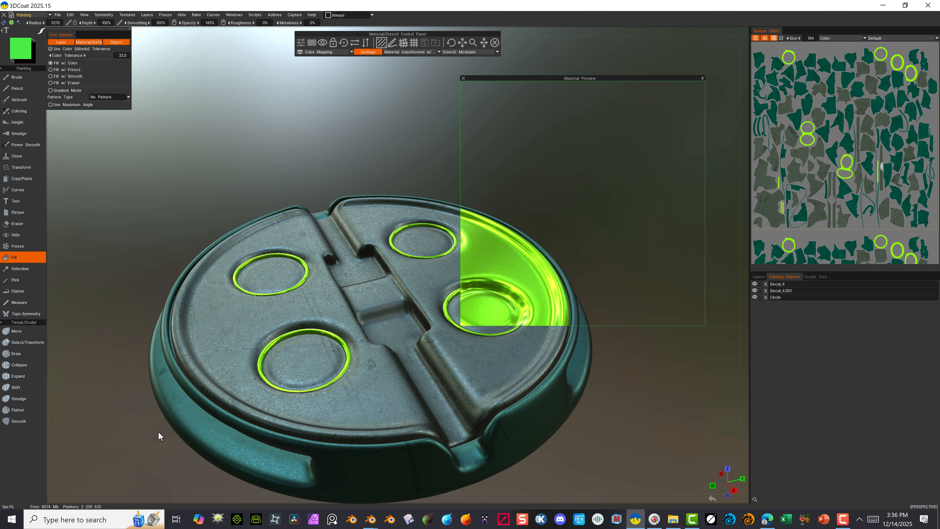
left_click_drag(672, 79, 700, 400)
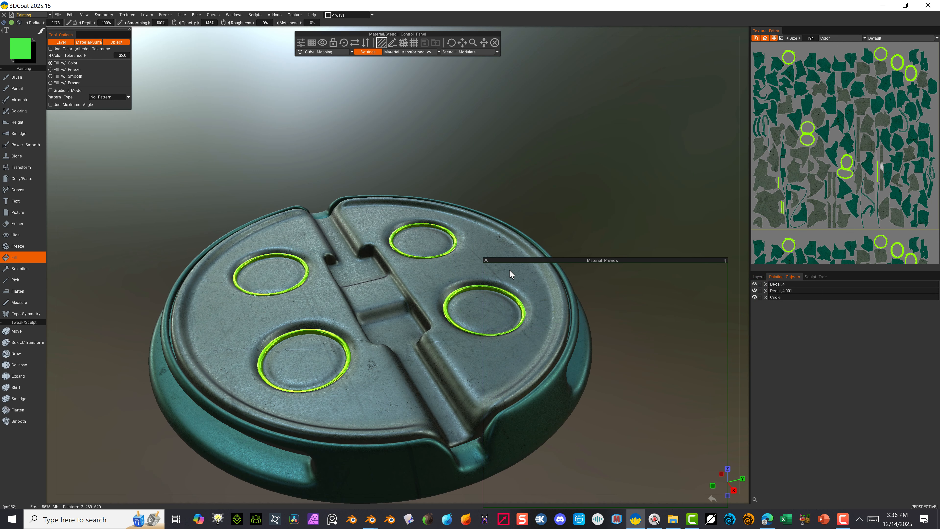
Switch to the top view of the disc and move the Material/Stencil Control Panel clear of it.
mouse_move(743, 32)
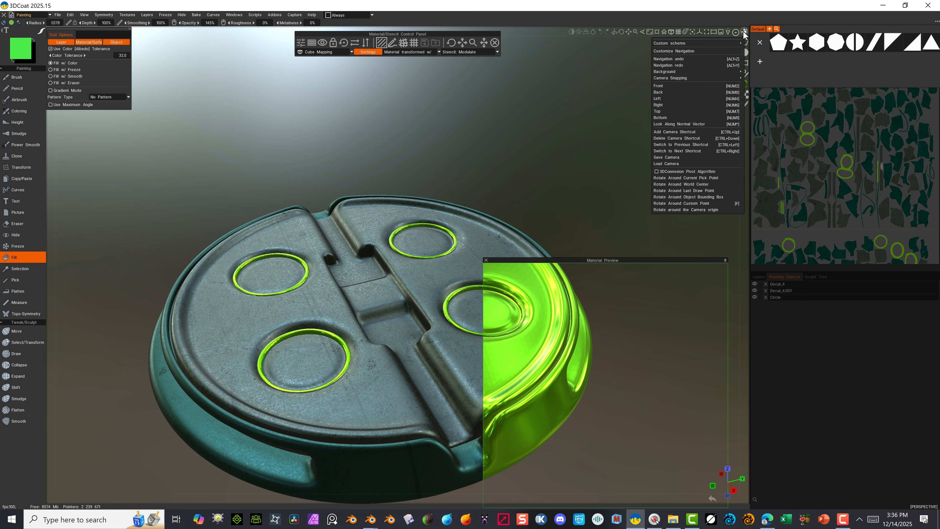
left_click(663, 112)
middle_click_drag(553, 162, 576, 117)
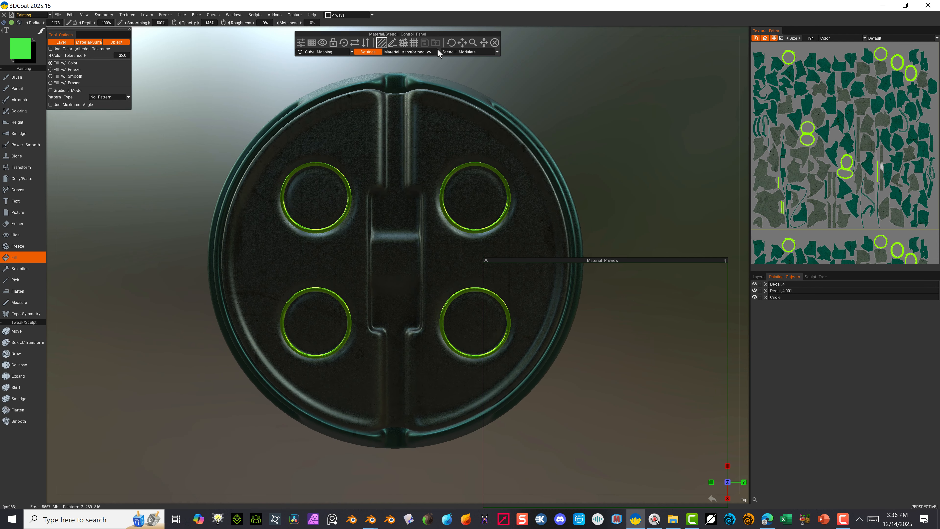
left_click_drag(455, 34, 687, 38)
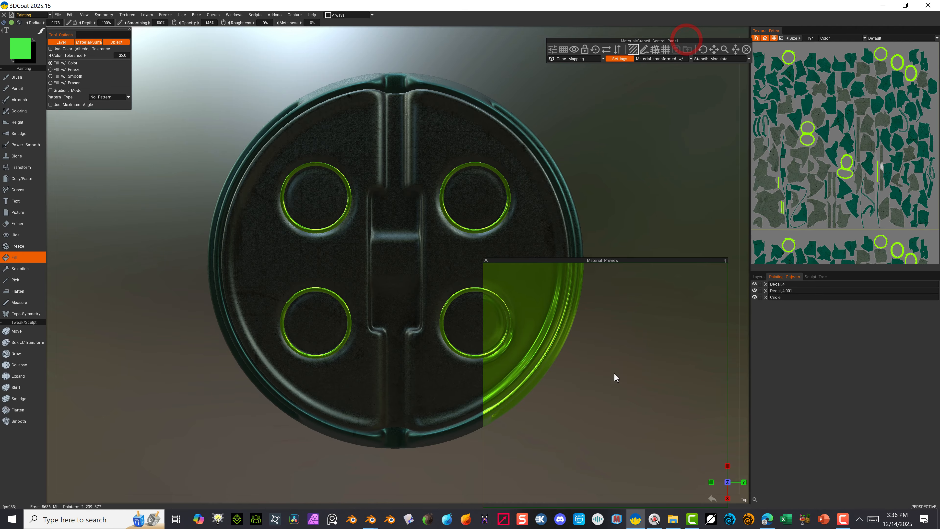
Collapse the Material Preview, move it below the disc, and enlarge the straight top view of the disc.
left_click(725, 260)
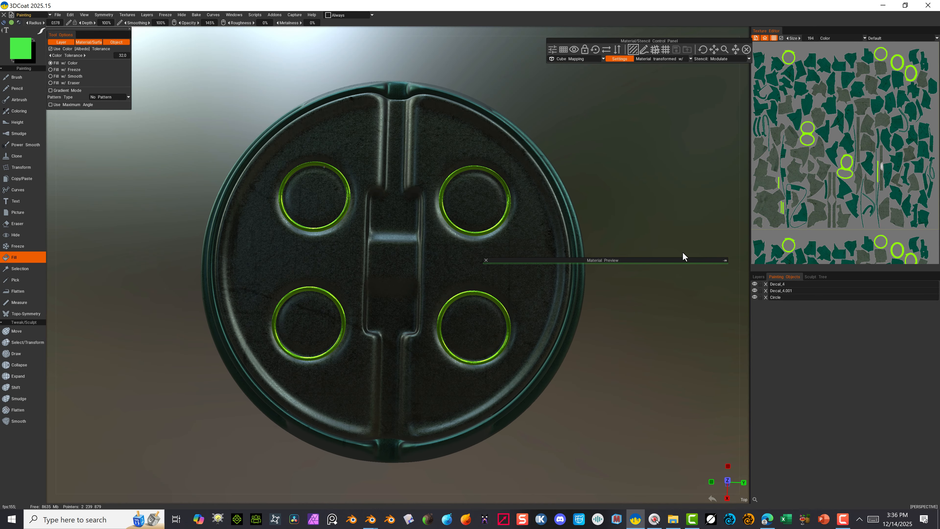
left_click_drag(682, 252, 221, 494)
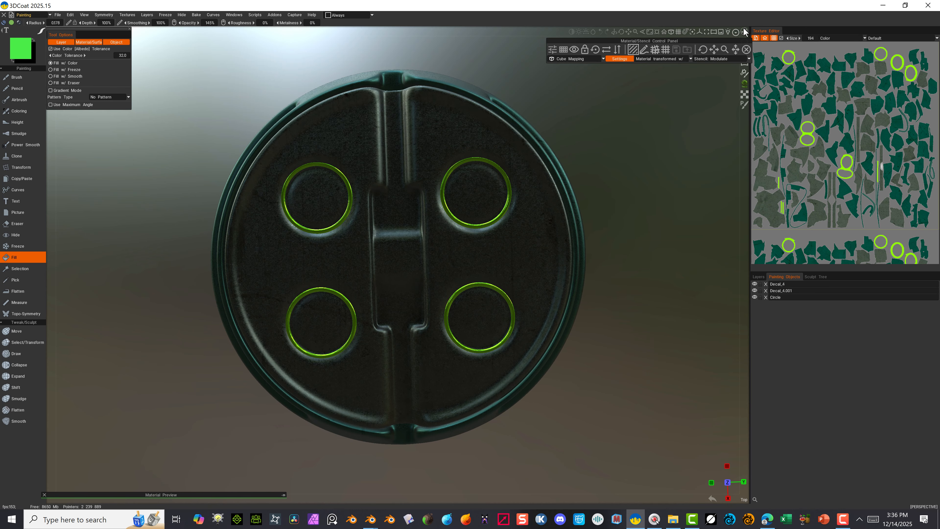
left_click(745, 32)
left_click(664, 110)
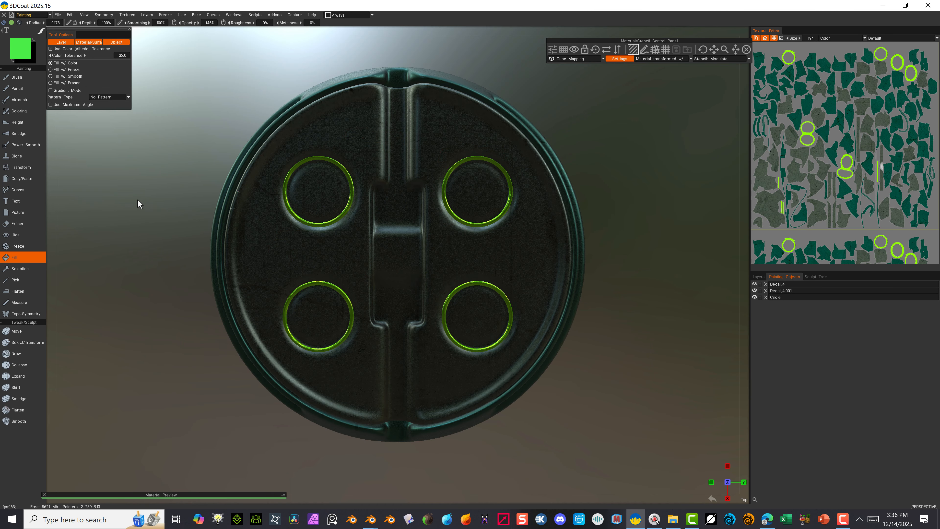
right_click_drag(99, 214, 118, 206, "alt")
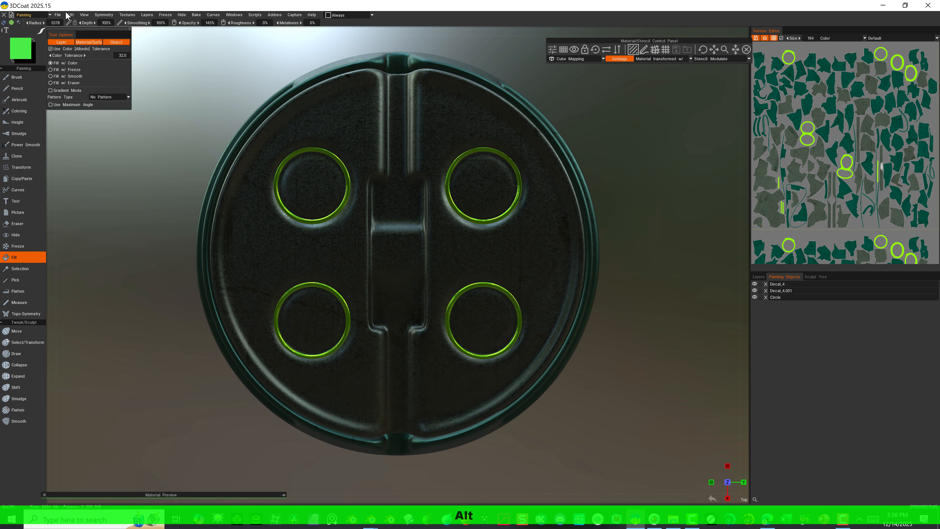
Switch to the Render room and fit the whole disc inside the square render frame.
left_click(49, 15)
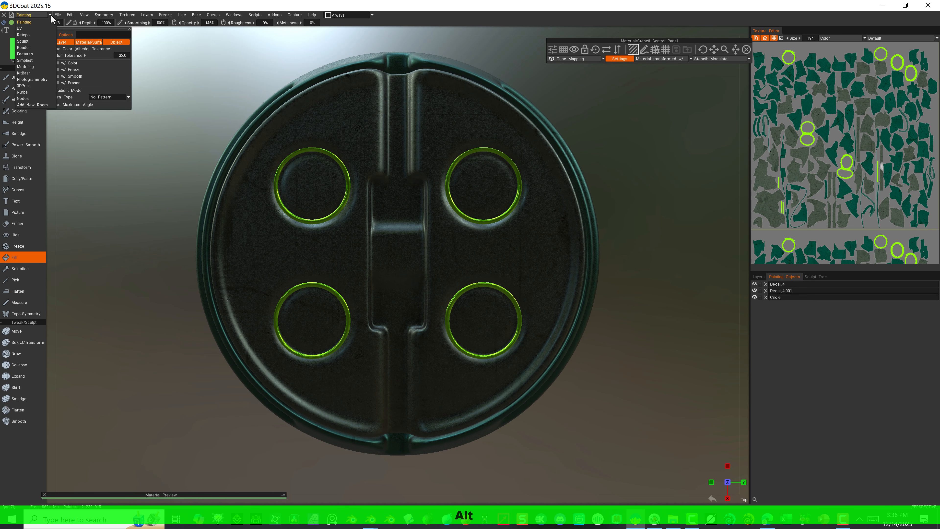
left_click(40, 47)
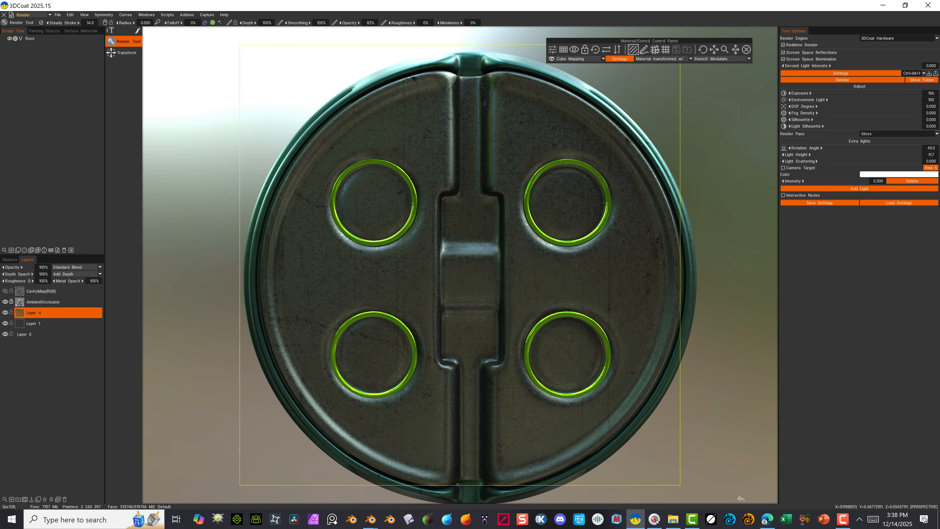
key("alt")
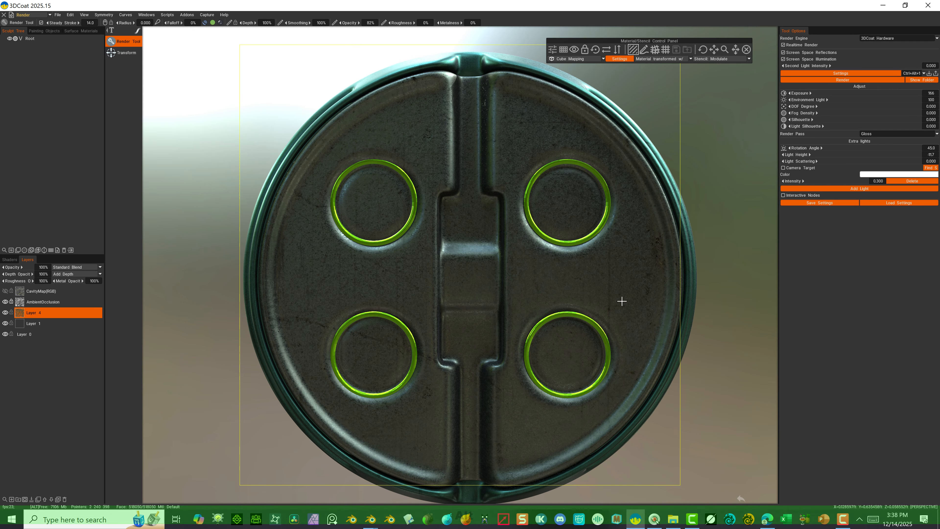
right_click_drag(614, 267, 608, 269, "alt")
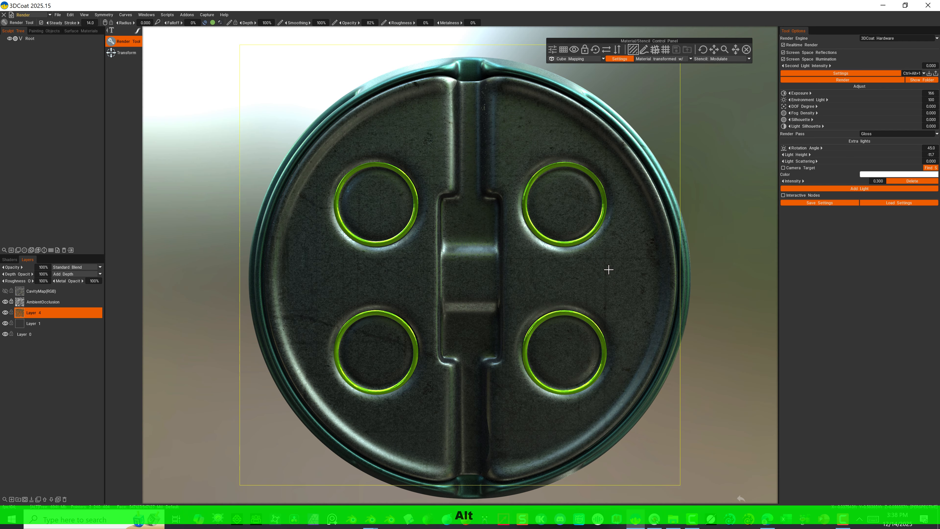
middle_click_drag(607, 264, 600, 254, "alt")
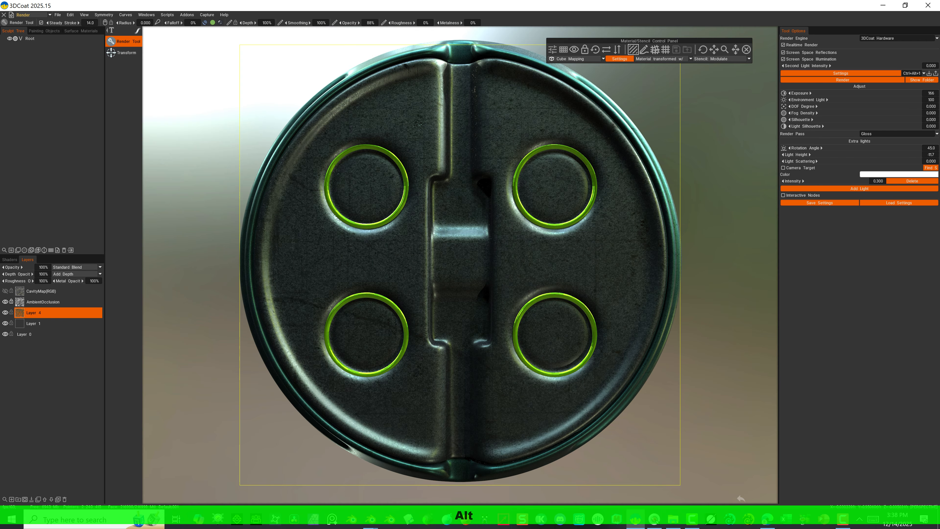
right_click_drag(651, 232, 649, 234, "alt")
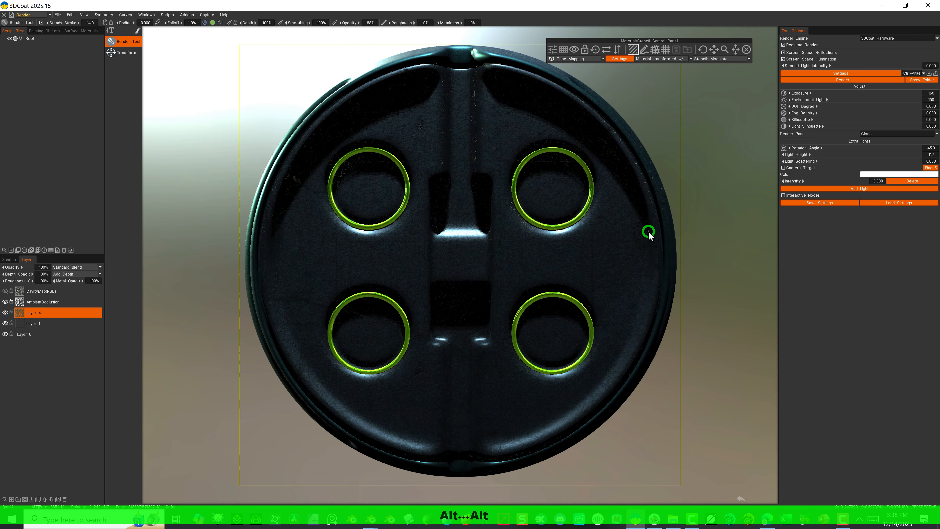
middle_click_drag(513, 247, 513, 248, "alt")
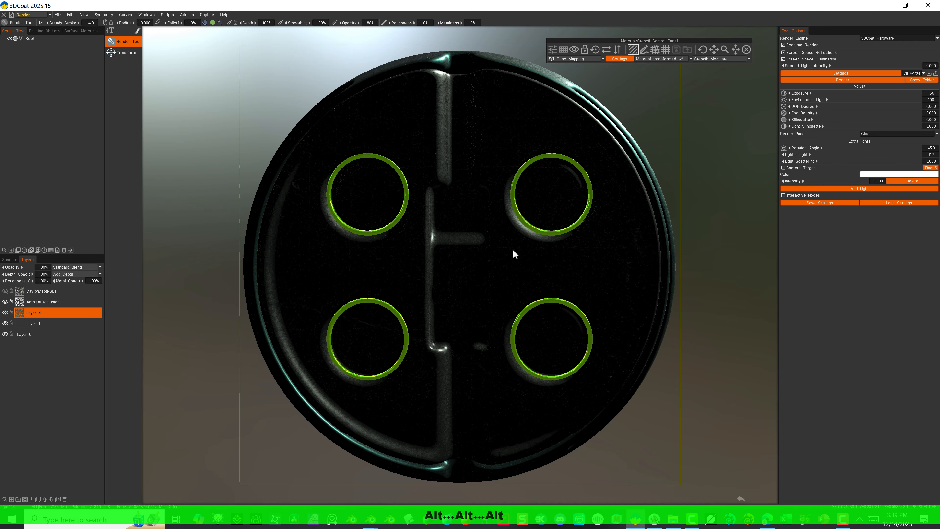
left_click(513, 249, "alt")
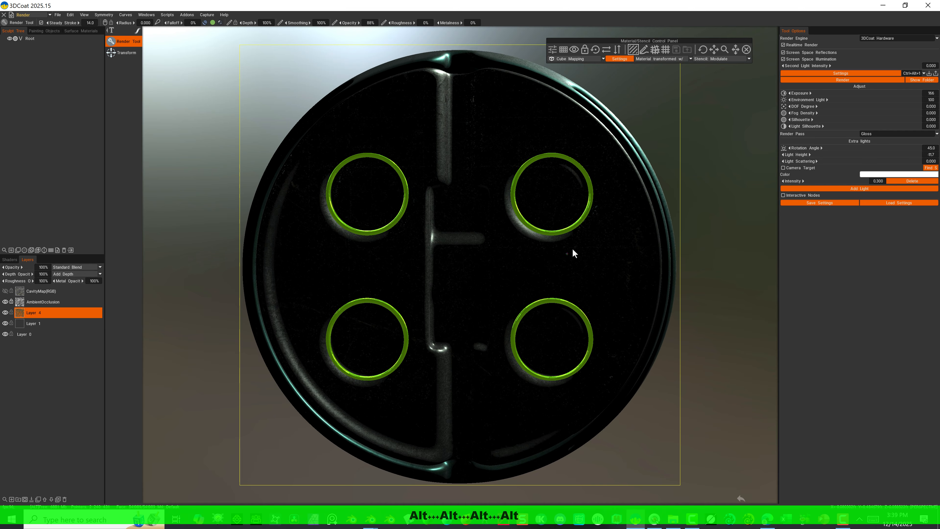
left_click_drag(572, 249, 572, 248, "alt")
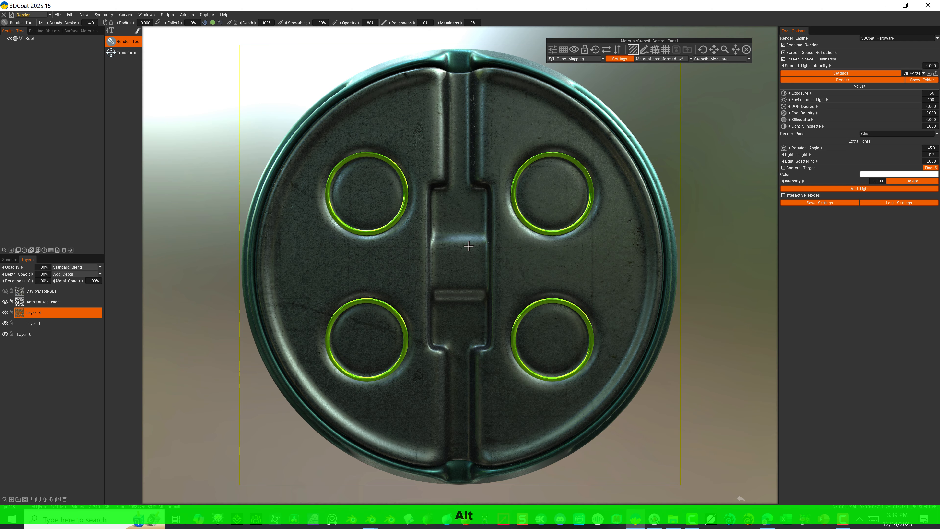
left_click_drag(468, 246, 468, 246, "alt")
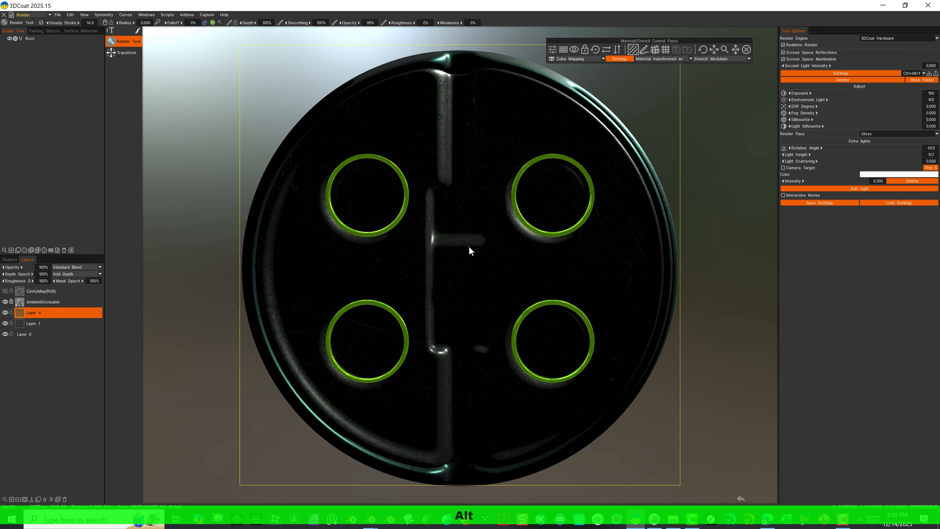
left_click_drag(468, 246, 469, 245, "alt")
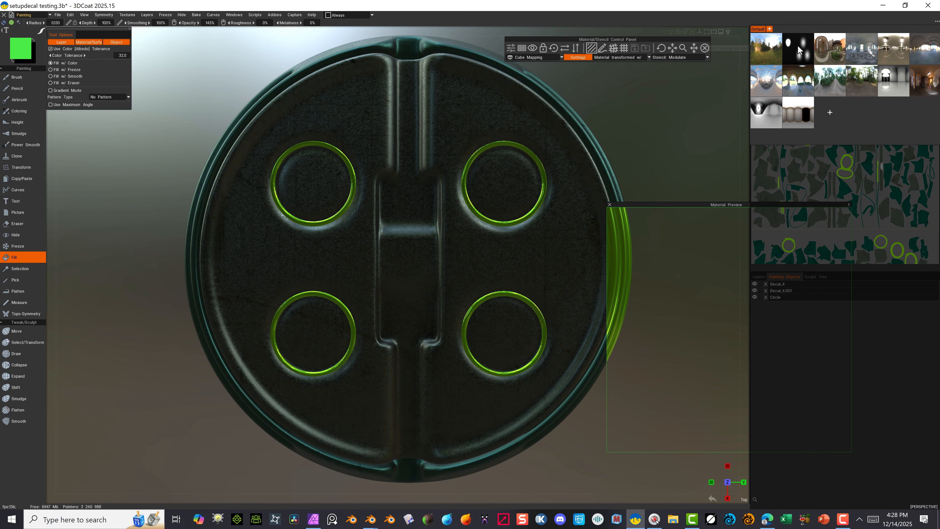
Change the environment panorama to the light grey studio one and move the Material Preview completely off the disc.
left_click(794, 59)
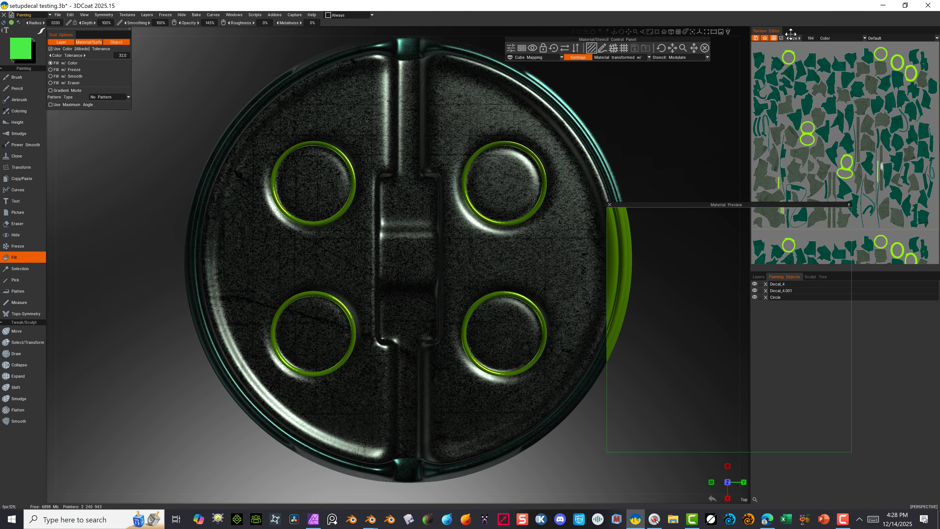
mouse_move(747, 50)
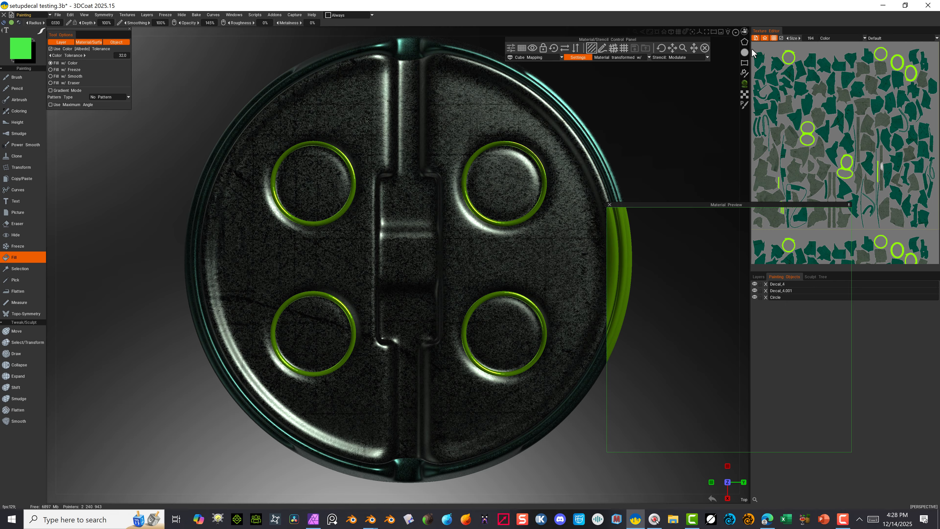
left_click(740, 59)
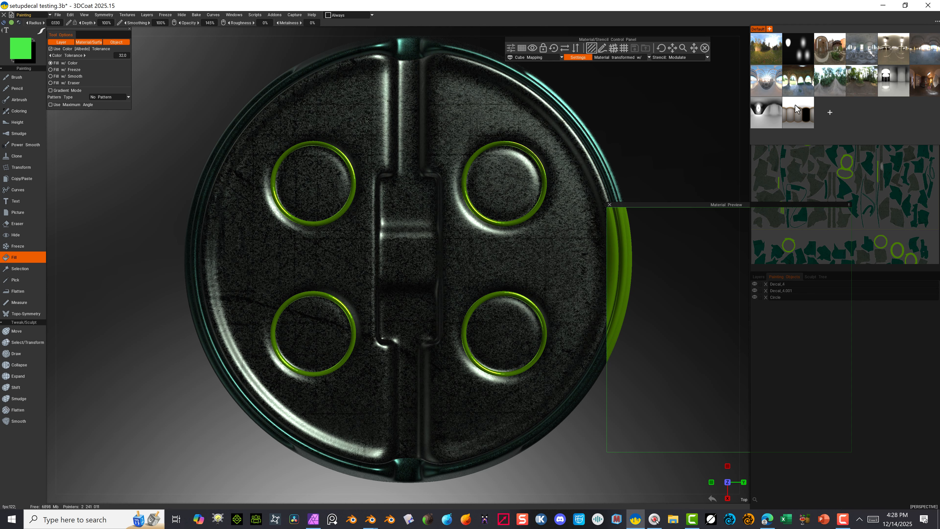
left_click(768, 120)
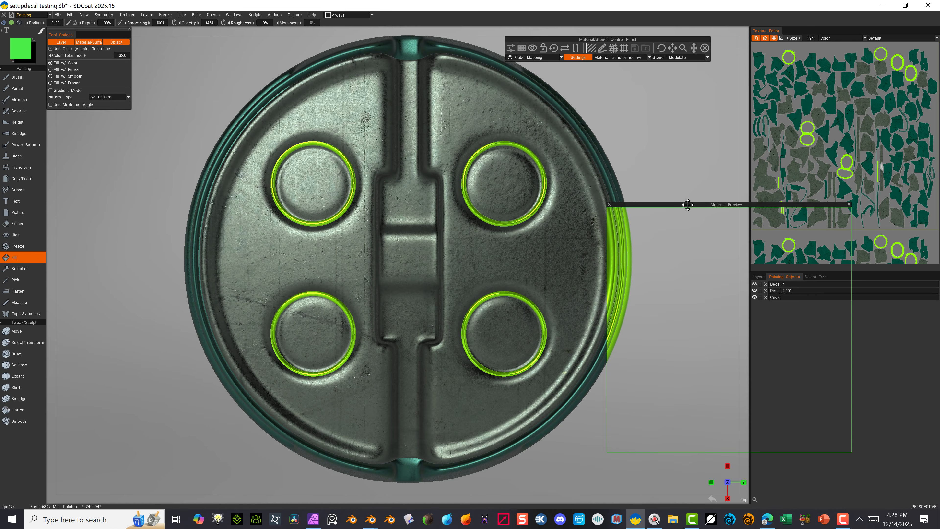
left_click_drag(688, 204, 751, 184)
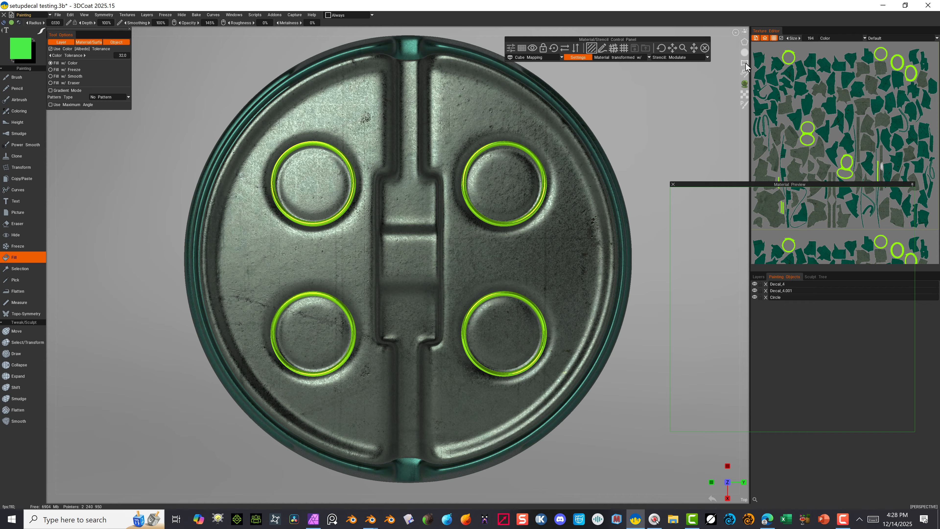
Return to the Render room and center the newly lit disc within the square render frame, seen straight from above.
left_click(50, 16)
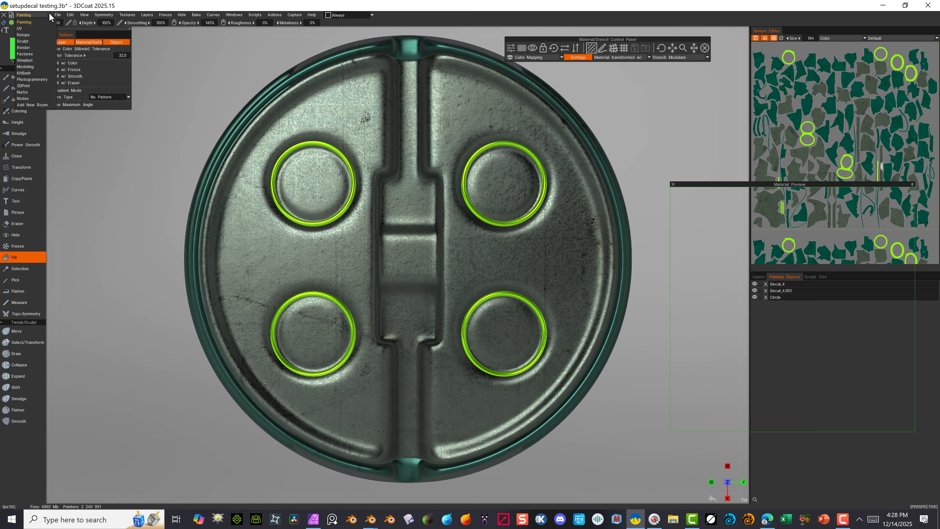
left_click(48, 48)
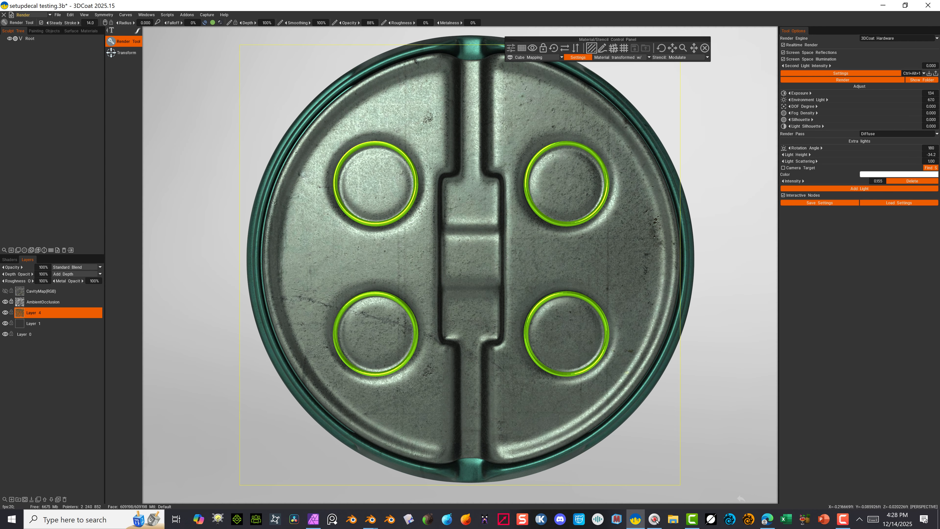
middle_click_drag(503, 210, 493, 218)
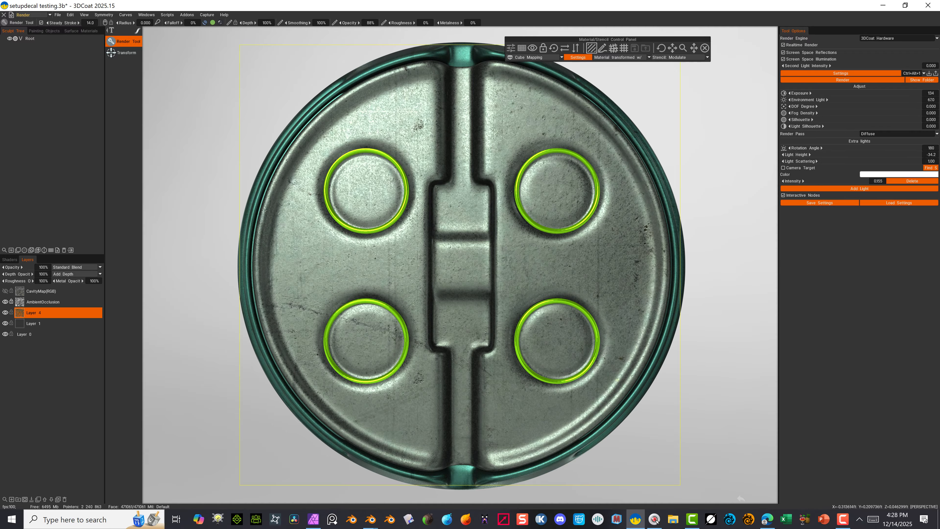
key("alt")
right_click_drag(510, 191, 515, 185, "alt")
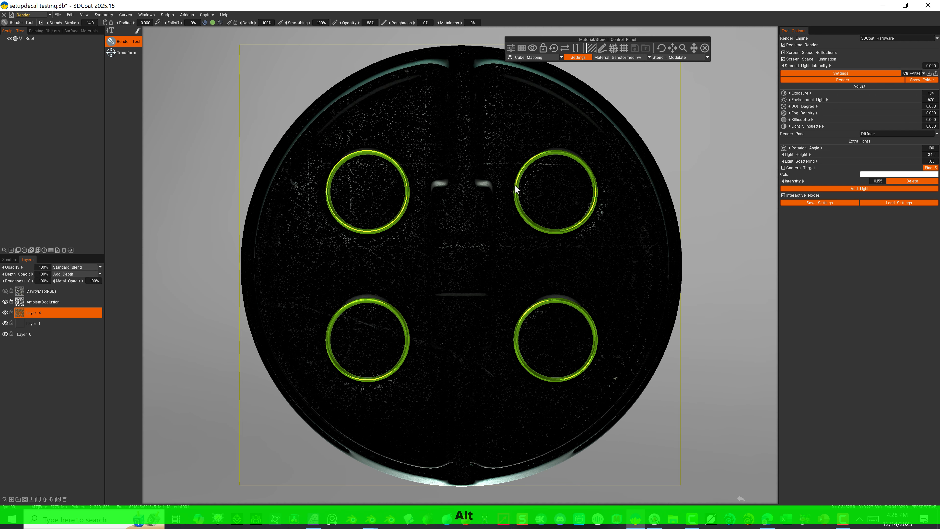
right_click_drag(515, 185, 513, 186, "alt")
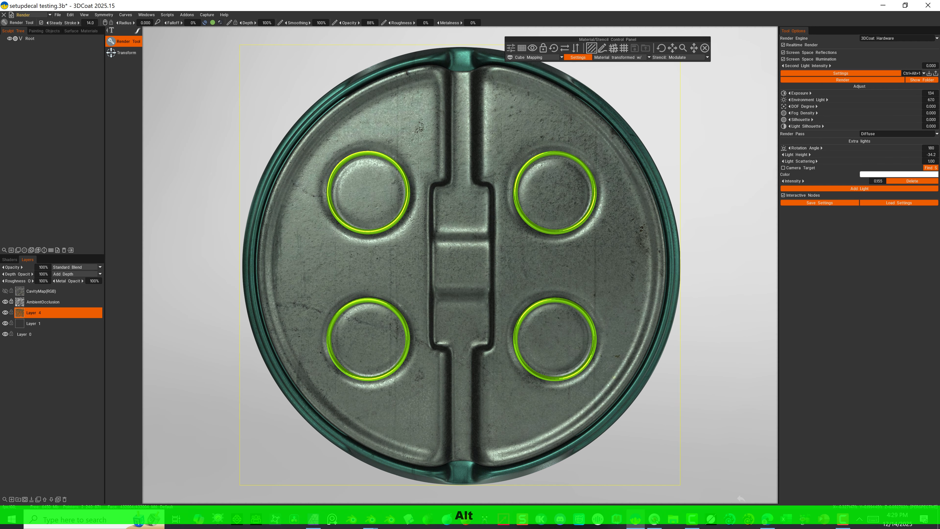
middle_click_drag(536, 162, 535, 160, "alt")
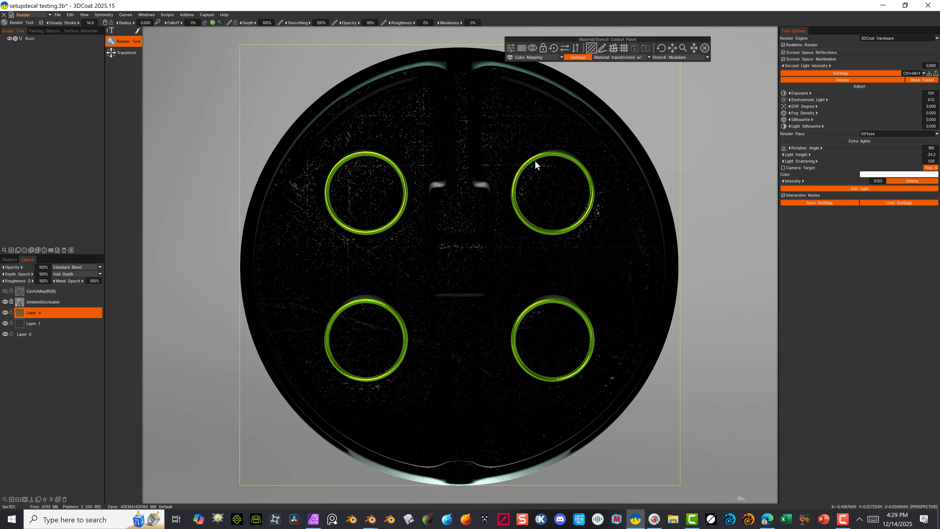
middle_click_drag(535, 160, 535, 158, "alt")
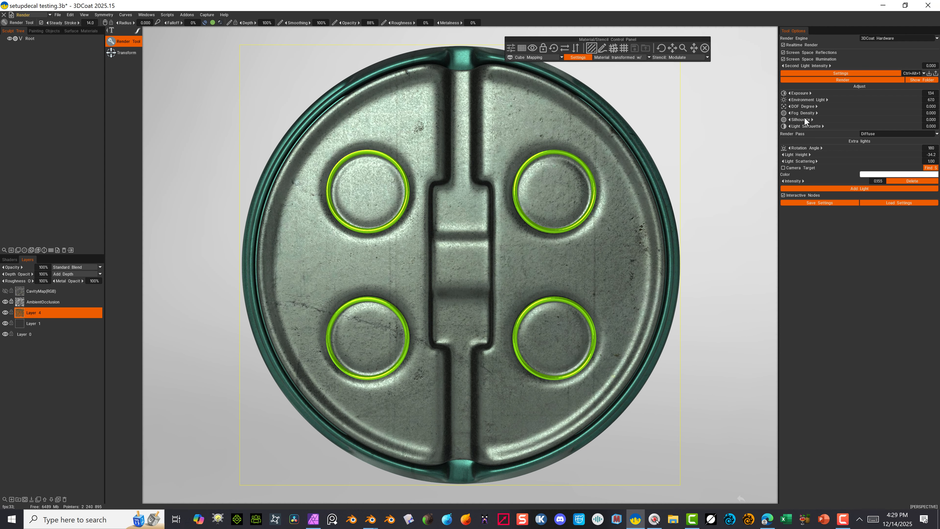
Set the render exposure to 76 and render the disc to main fit image.png in the bakes folder, replacing the existing file.
left_click_drag(818, 91, 798, 93)
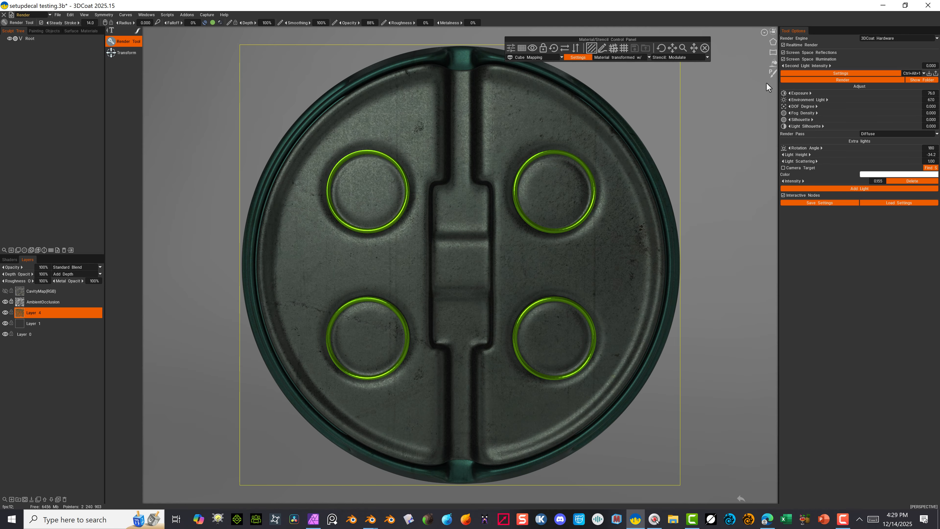
left_click(837, 82)
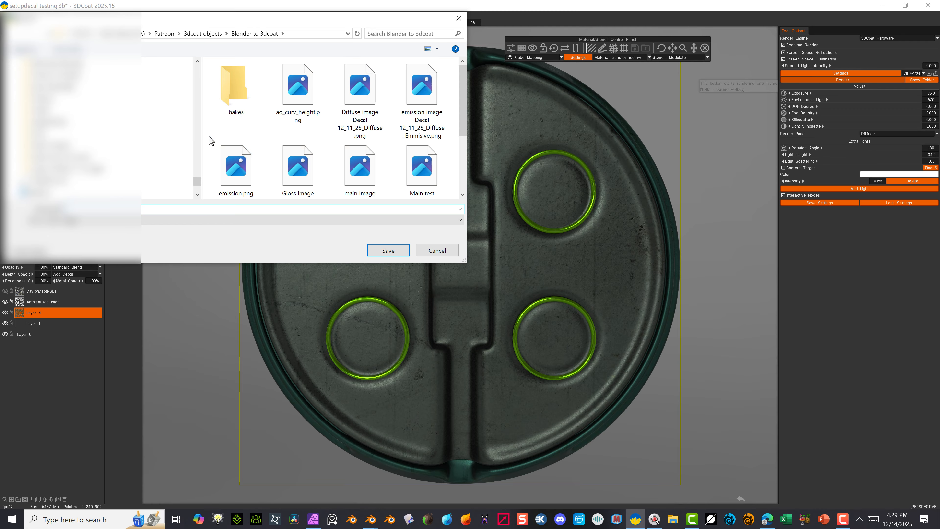
double_click(230, 83)
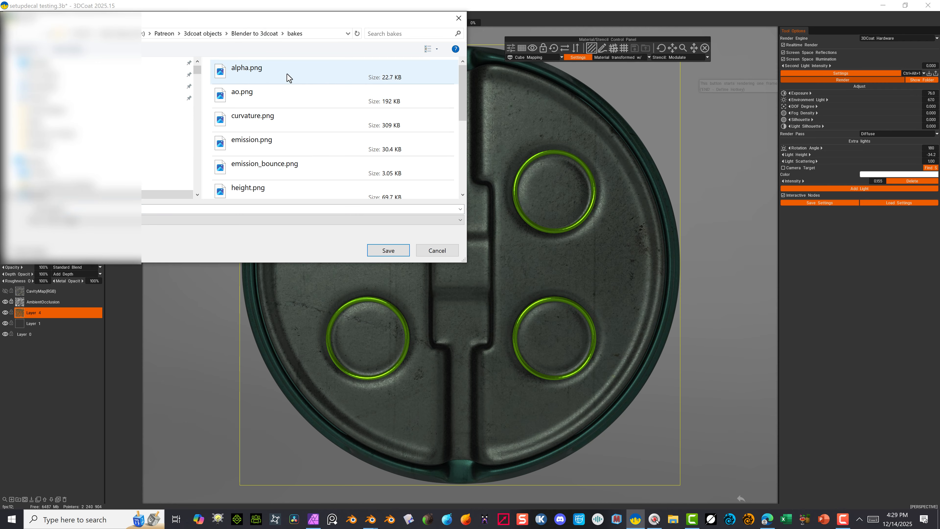
scroll(303, 97, "down", 3)
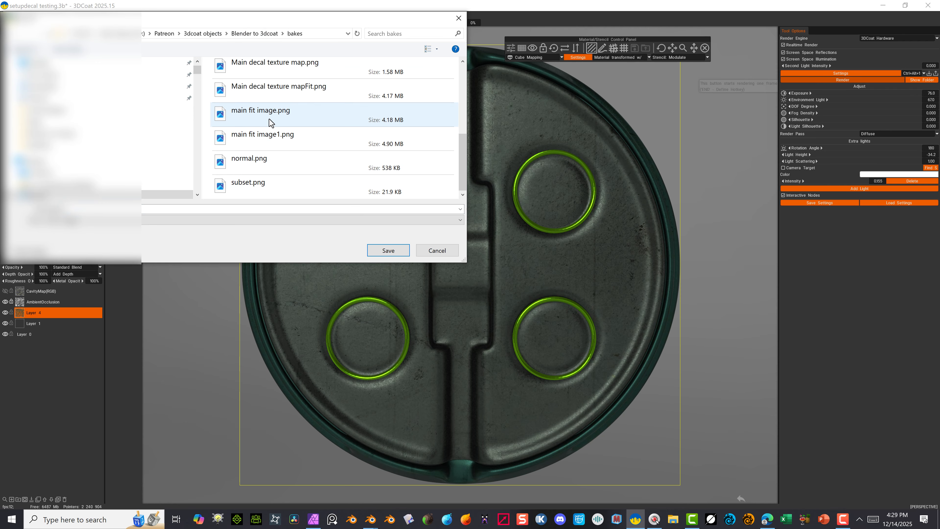
left_click(259, 119)
left_click(394, 251)
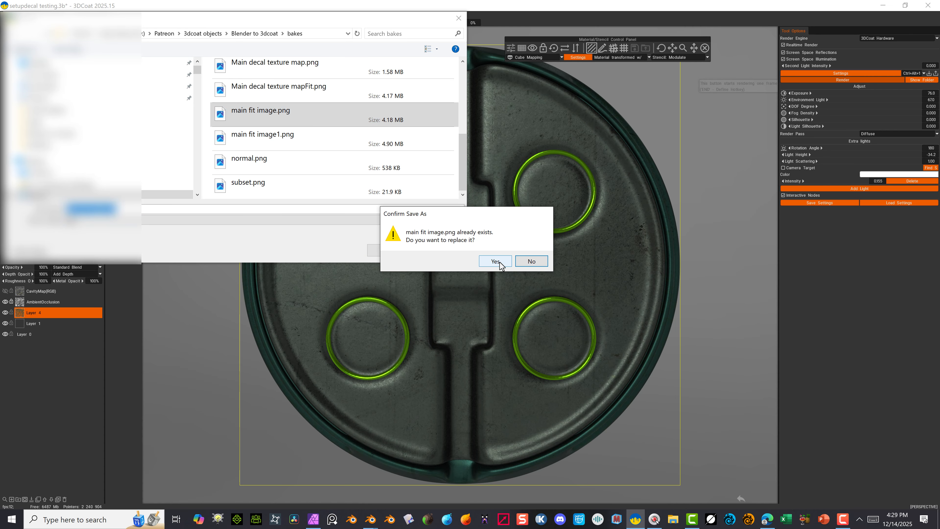
left_click(496, 261)
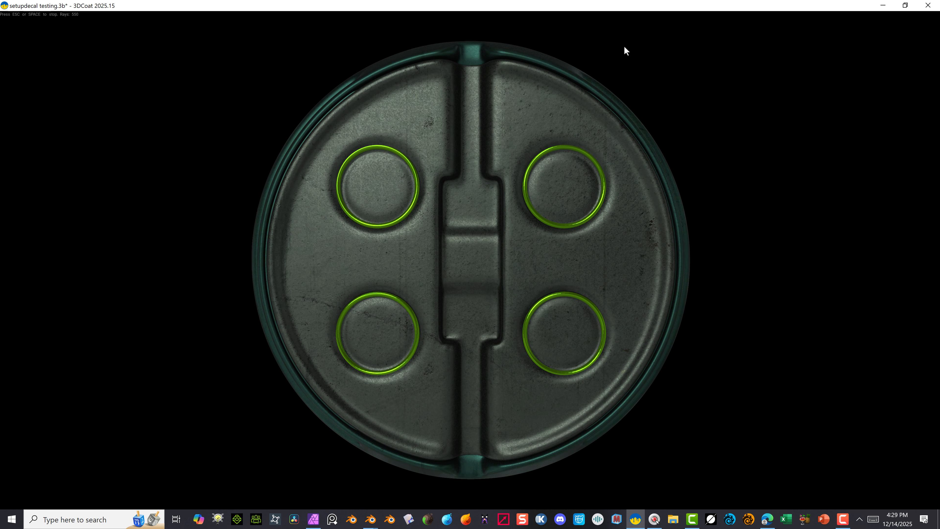
key("Escape")
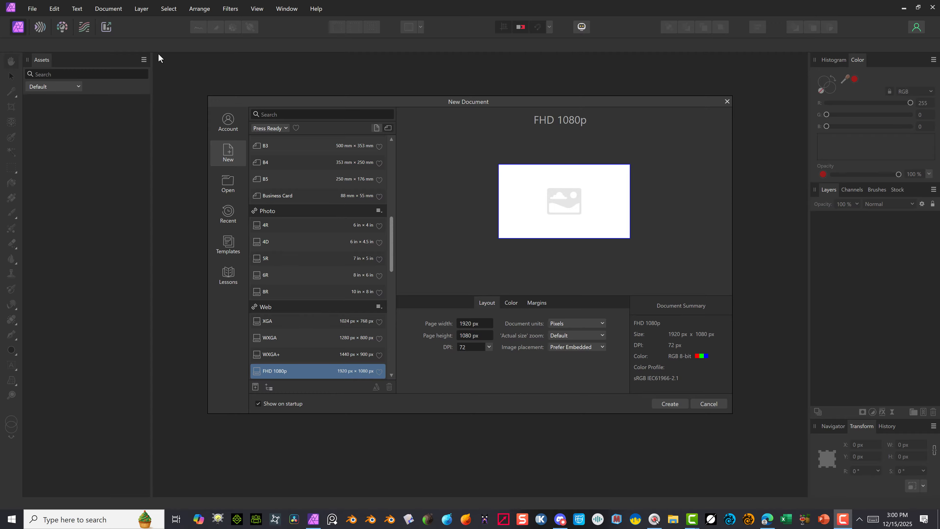
Open Updated decal Sunday night_0_Diffuse.png from the bakes folder inside Blender to 3dcoat.
left_click(229, 187)
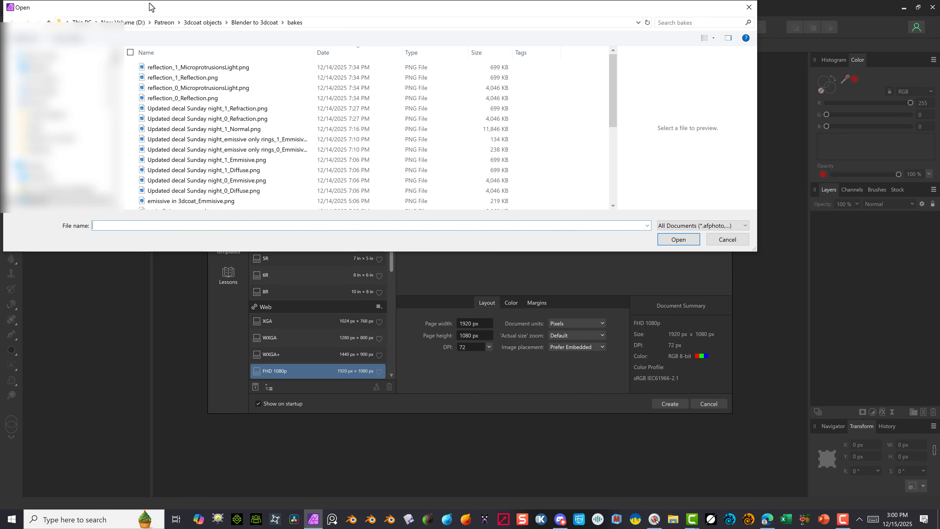
left_click(127, 22)
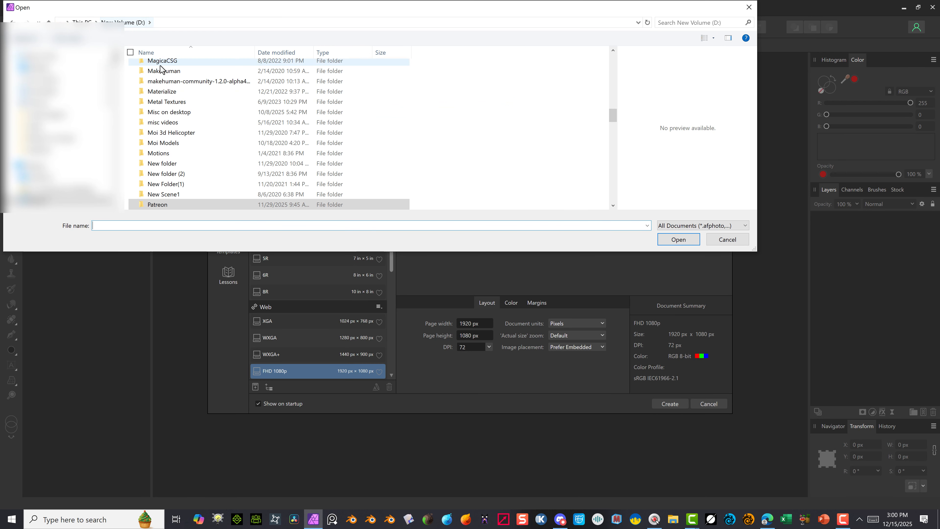
scroll(163, 70, "down", 8)
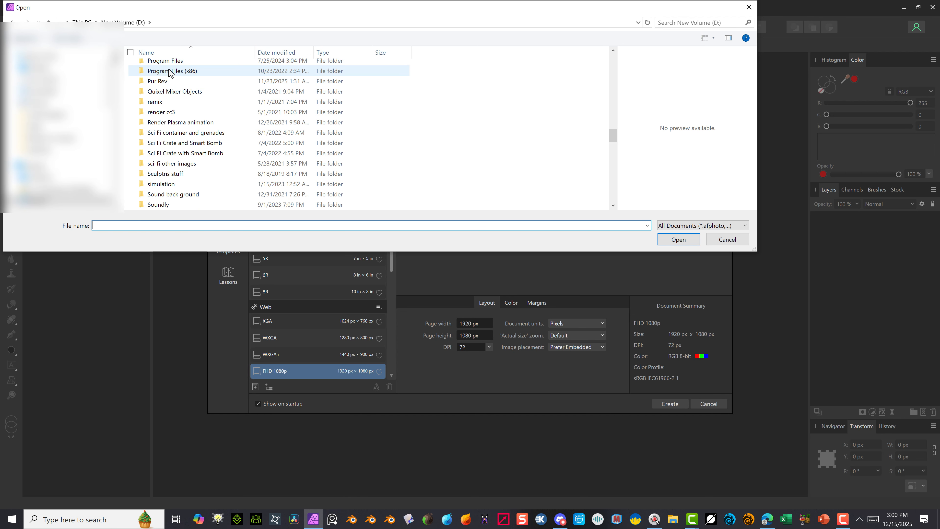
double_click(253, 75)
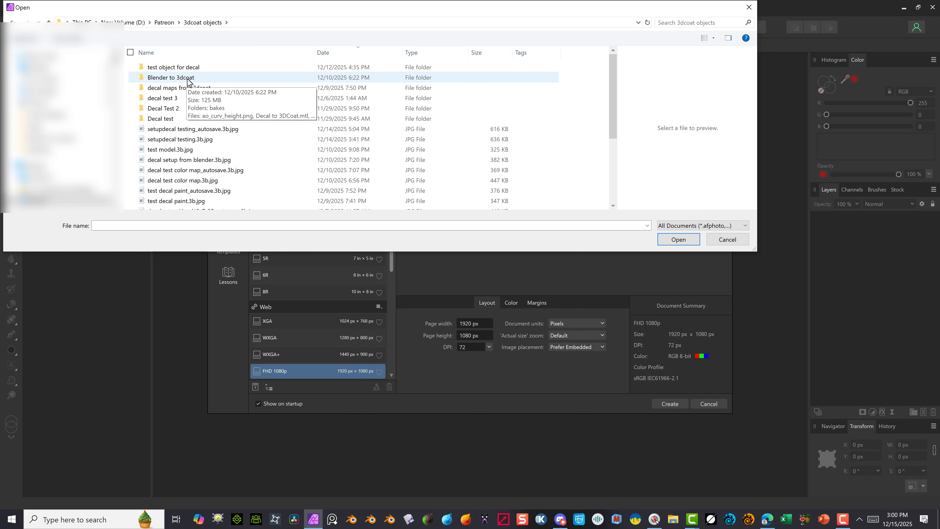
double_click(177, 77)
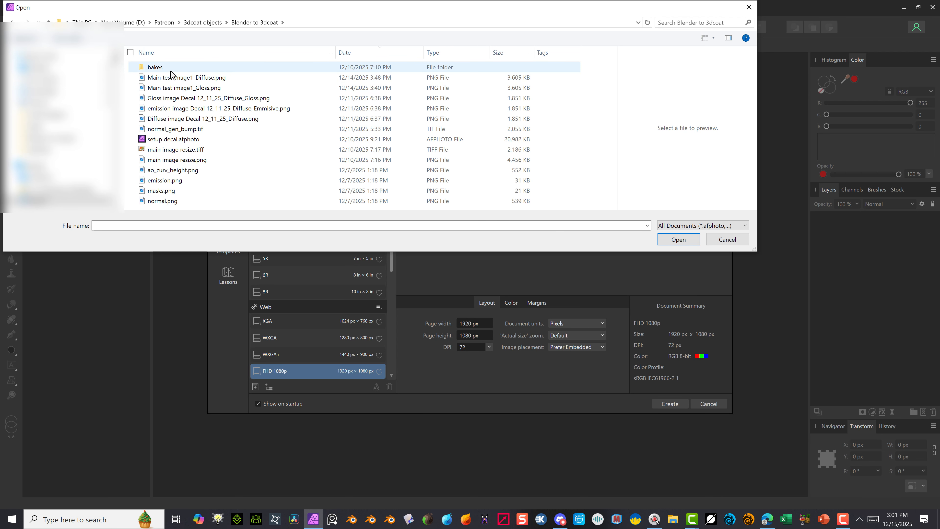
double_click(168, 67)
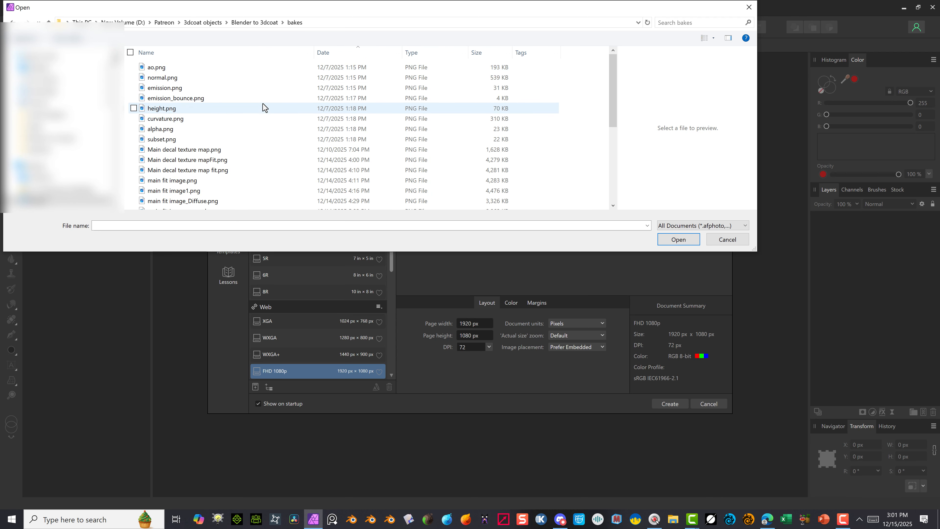
left_click(335, 54)
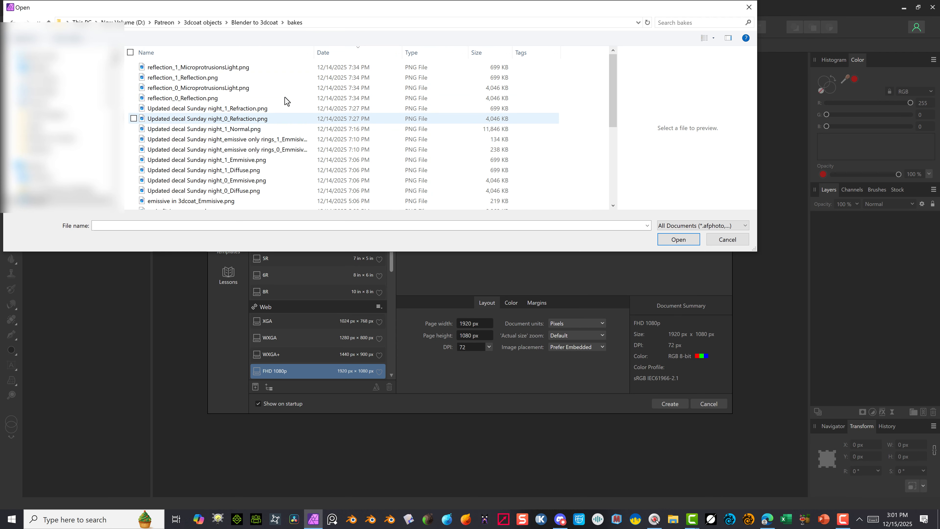
left_click(271, 173)
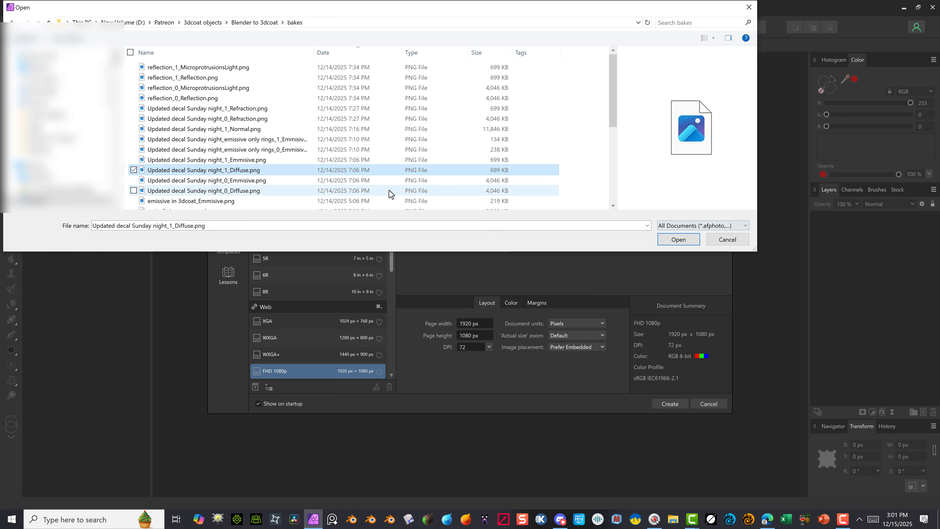
left_click(255, 192)
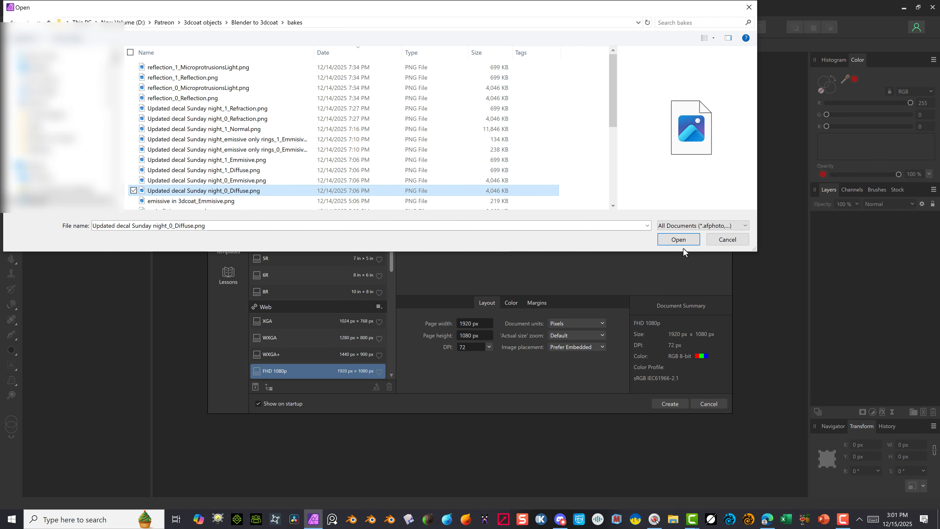
left_click(680, 242)
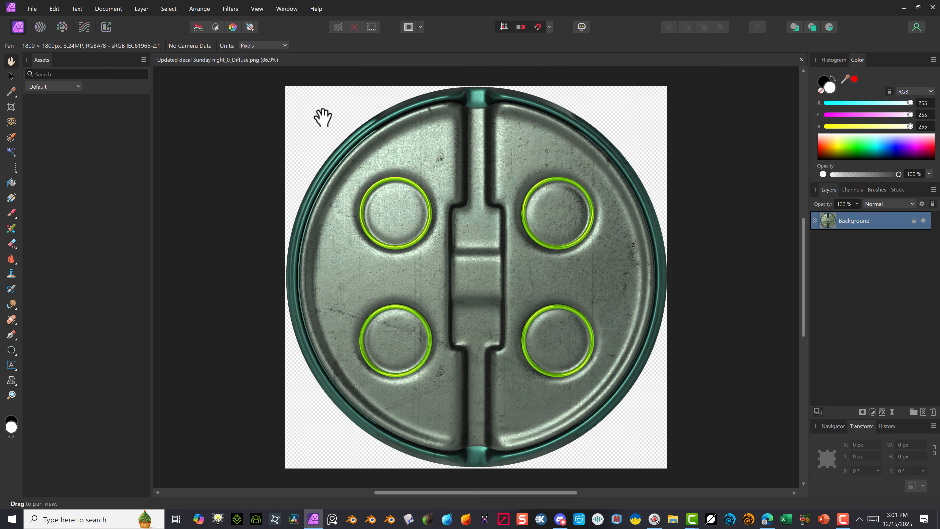
Create a new document 1080 px wide and 1080 px high.
left_click(33, 13)
left_click(21, 34)
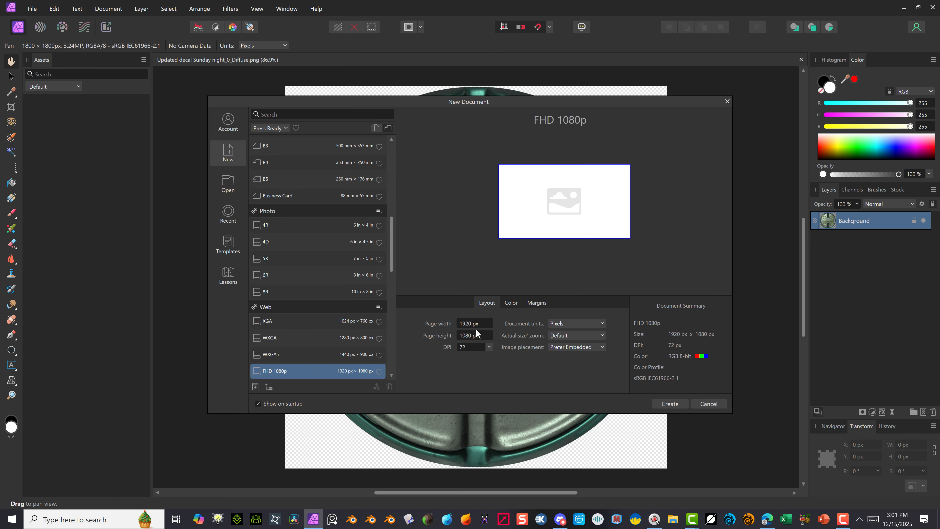
left_click(481, 324)
type("1")
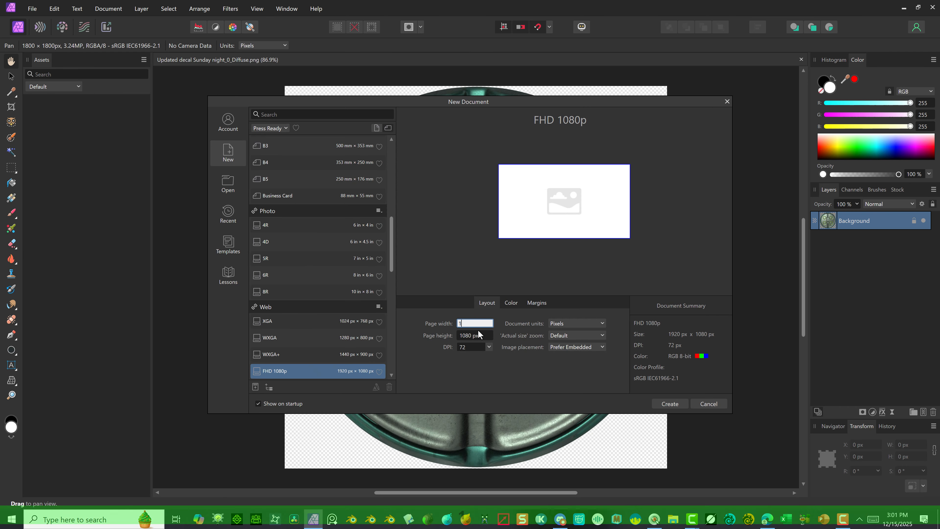
type("080")
key("Tab")
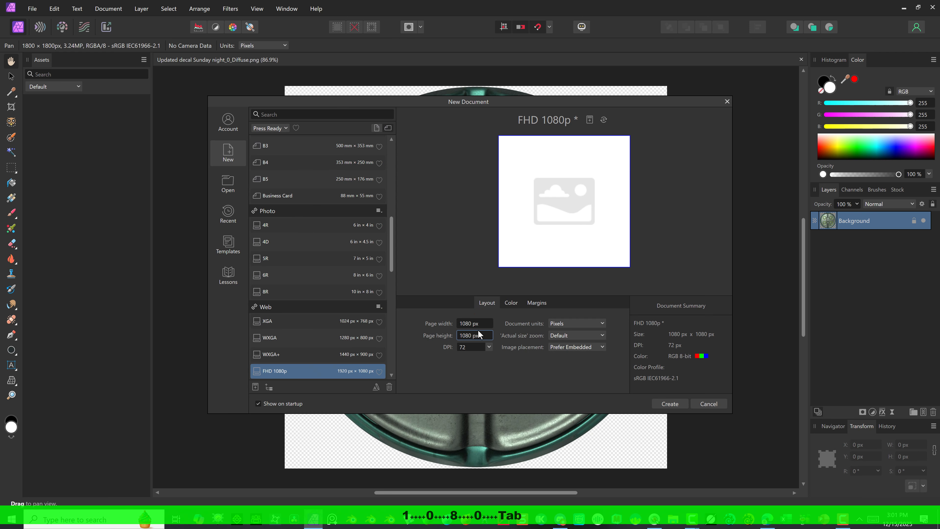
left_click(680, 406)
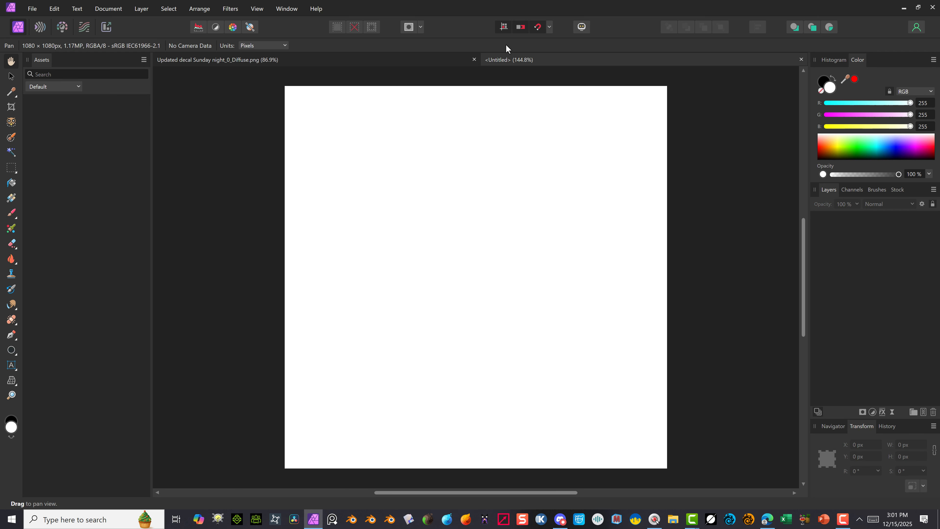
In the diffuse image, flood-select the transparent background, invert the selection to isolate the disc, and copy it.
left_click(455, 57)
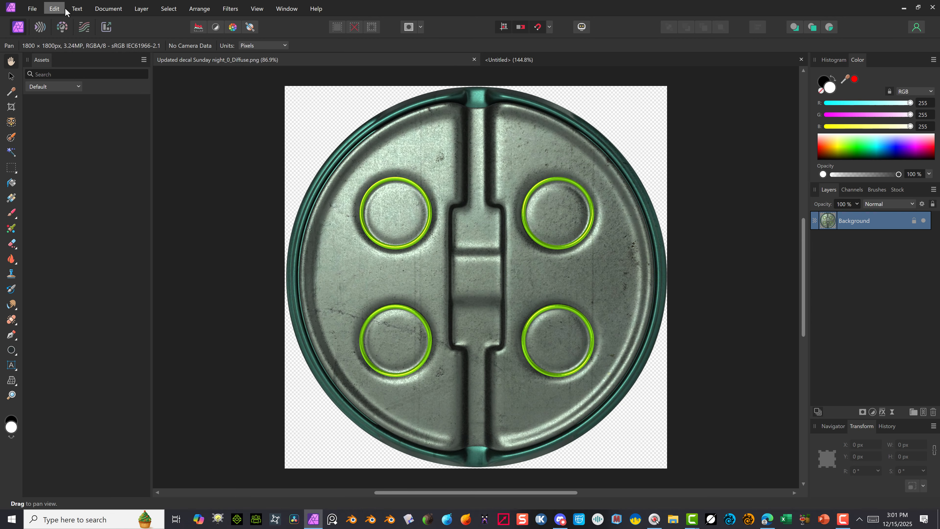
left_click(54, 9)
mouse_move(77, 8)
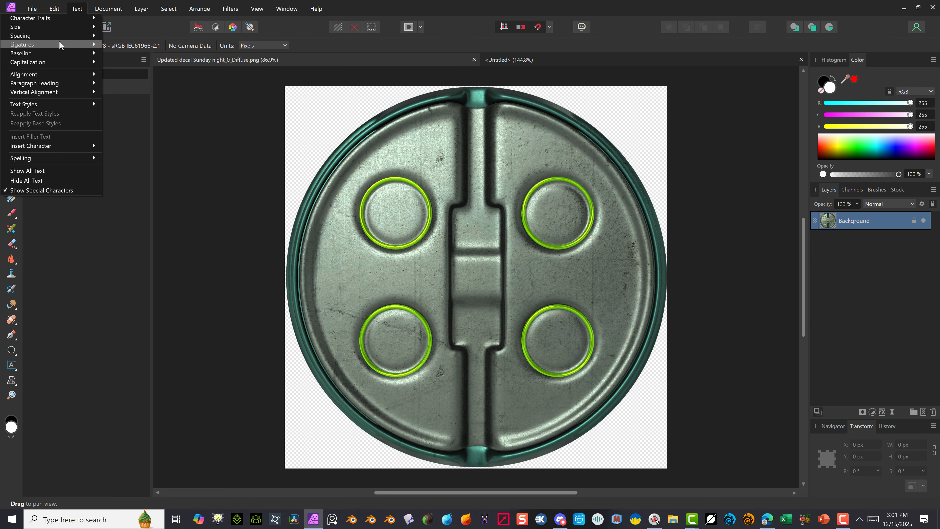
left_click(363, 104)
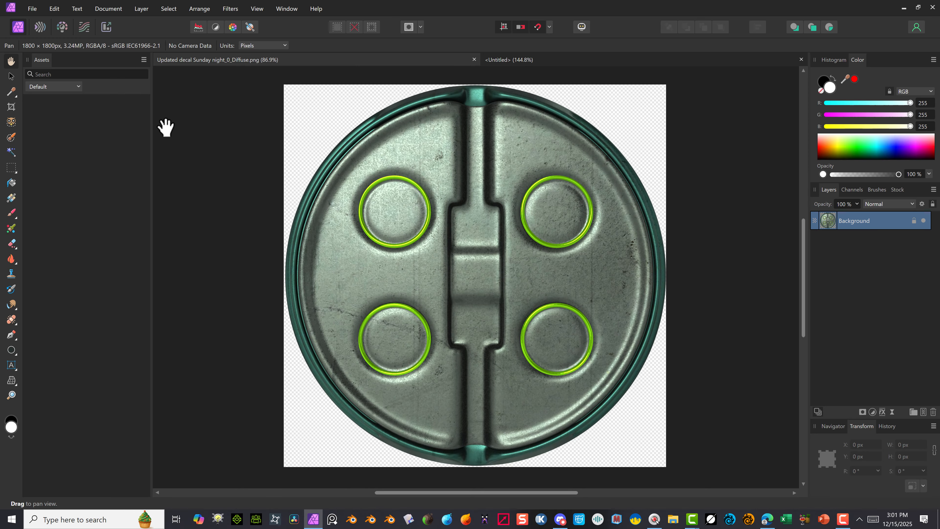
left_click(12, 151)
left_click(311, 130)
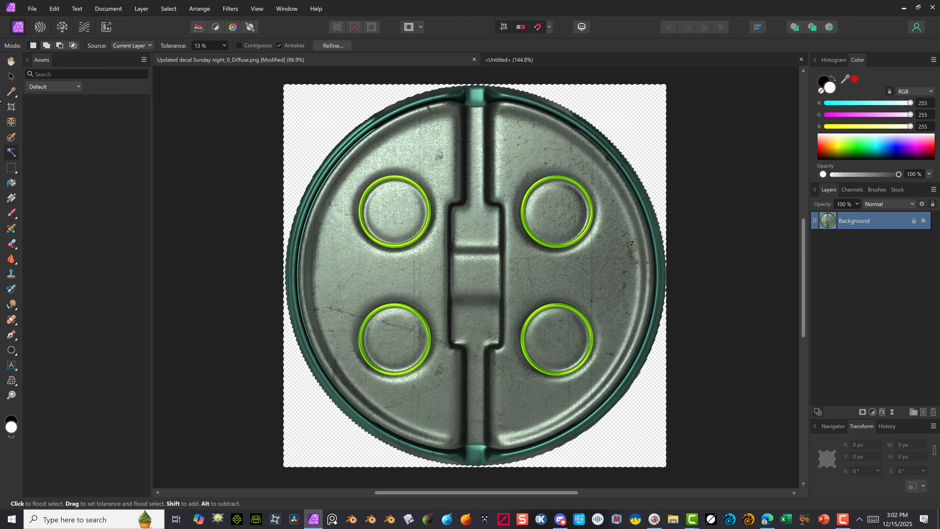
left_click(168, 8)
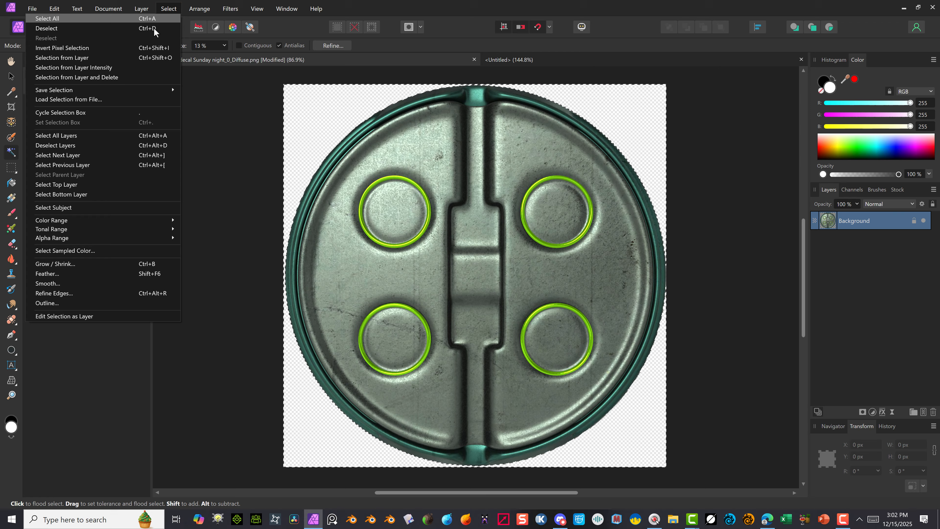
left_click(109, 47)
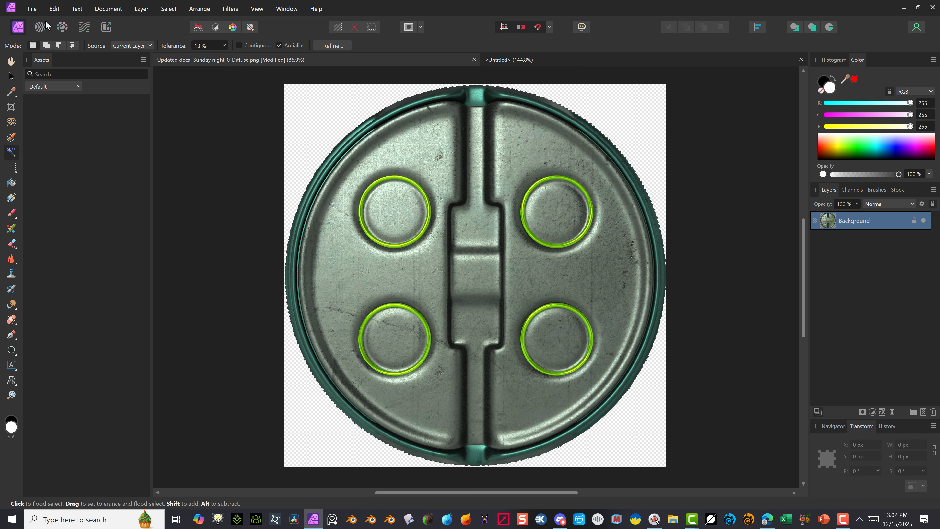
left_click(54, 8)
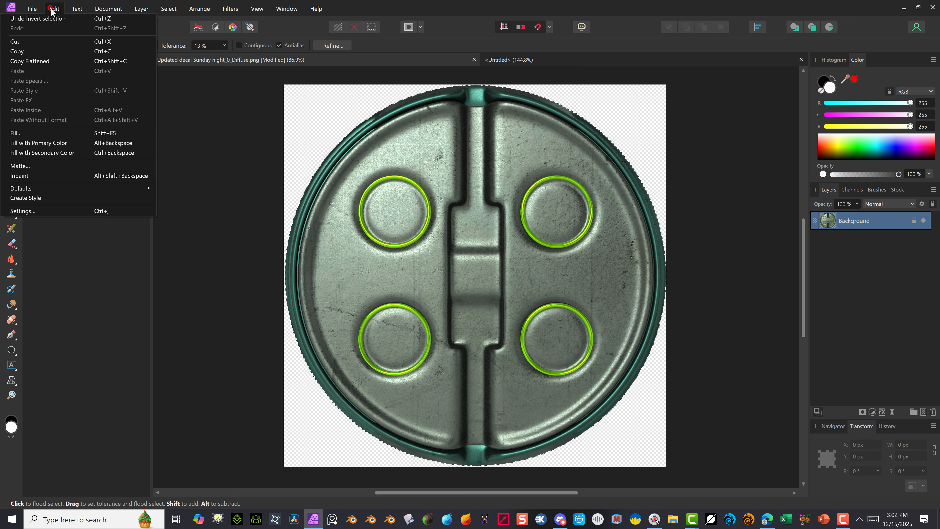
left_click(39, 56)
Paste the copied disc into the new untitled 1080 px document.
left_click(539, 60)
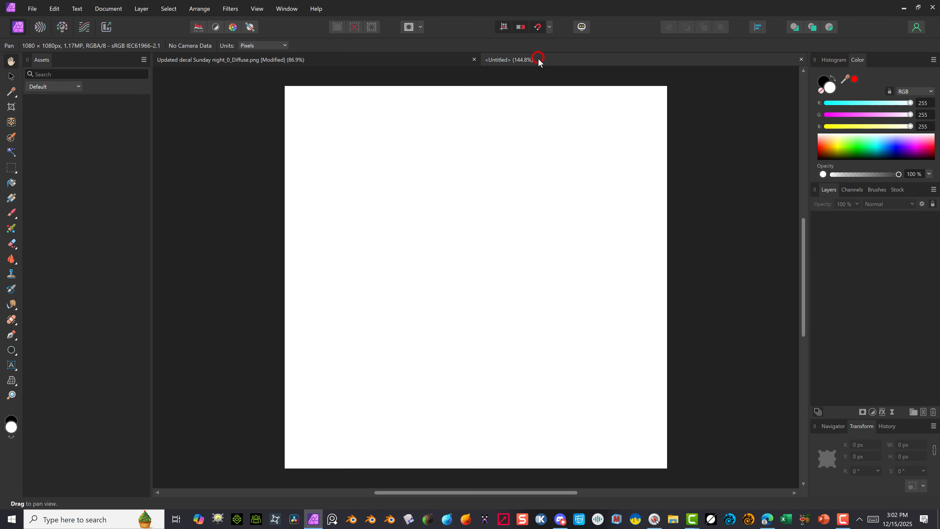
left_click(54, 8)
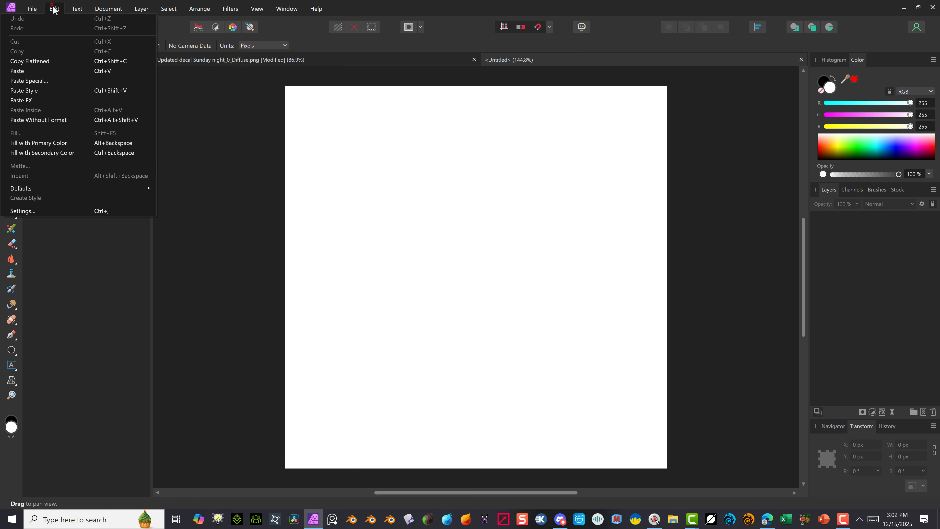
left_click(36, 70)
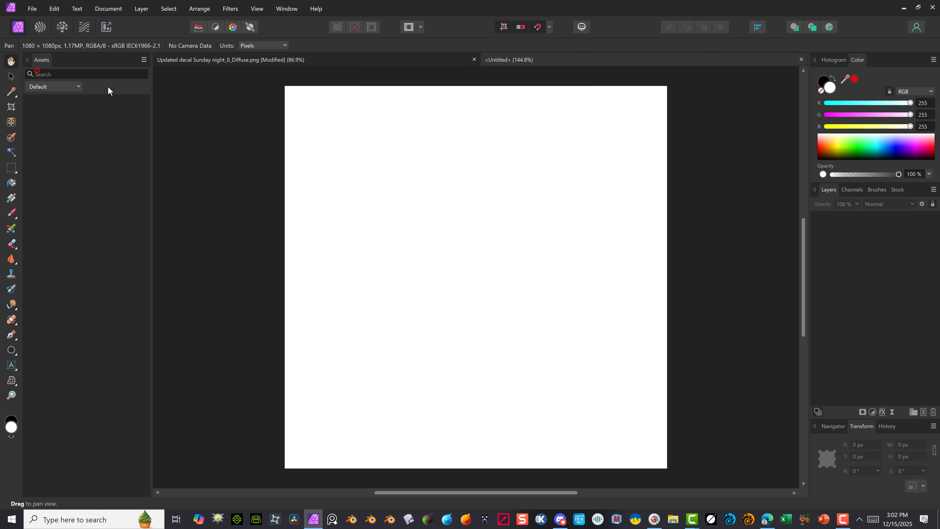
scroll(478, 241, "down", 3)
scroll(468, 236, "up", 2)
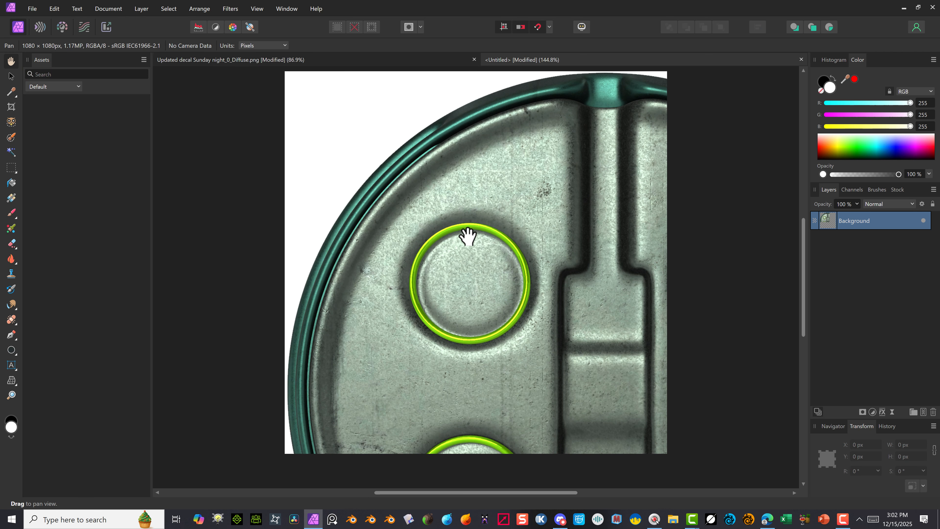
left_click_drag(507, 283, 503, 297)
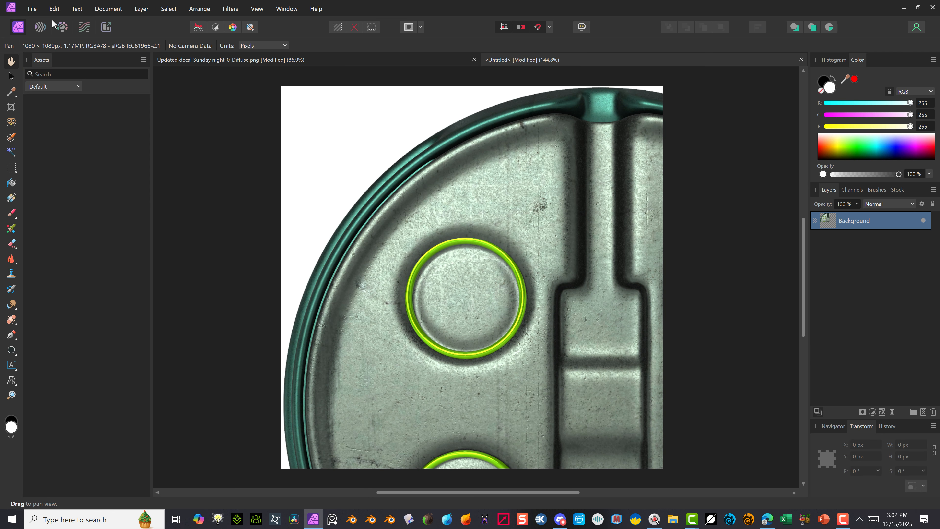
Align the pasted disc with the canvas's upper-left corner and scale it down to about 1080 × 1080 px, filling the canvas.
left_click(11, 77)
left_click_drag(501, 354, 498, 354)
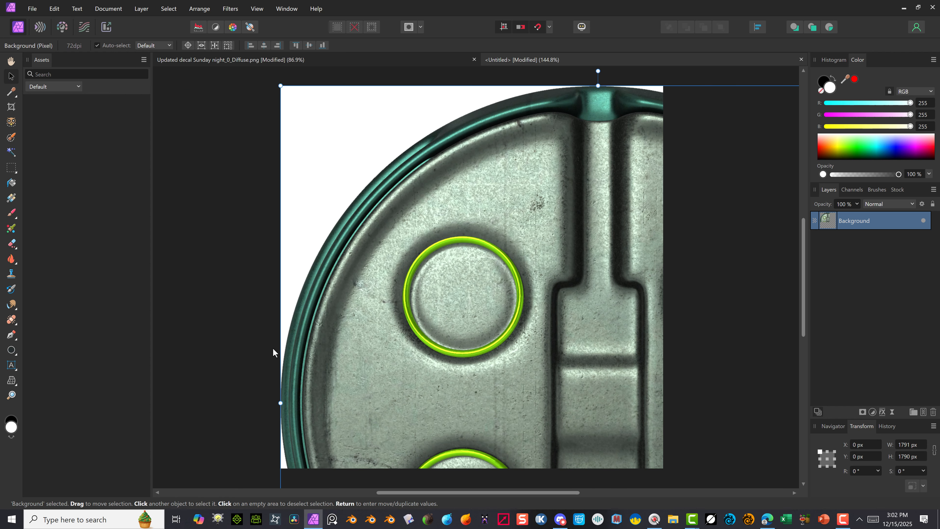
left_click_drag(557, 244, 561, 248)
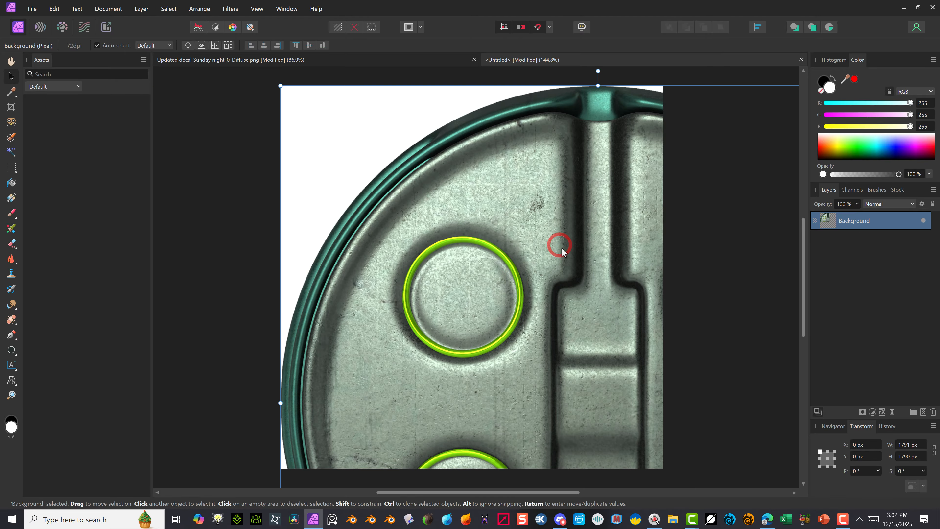
scroll(561, 247, "down", 3)
scroll(411, 218, "down", 2)
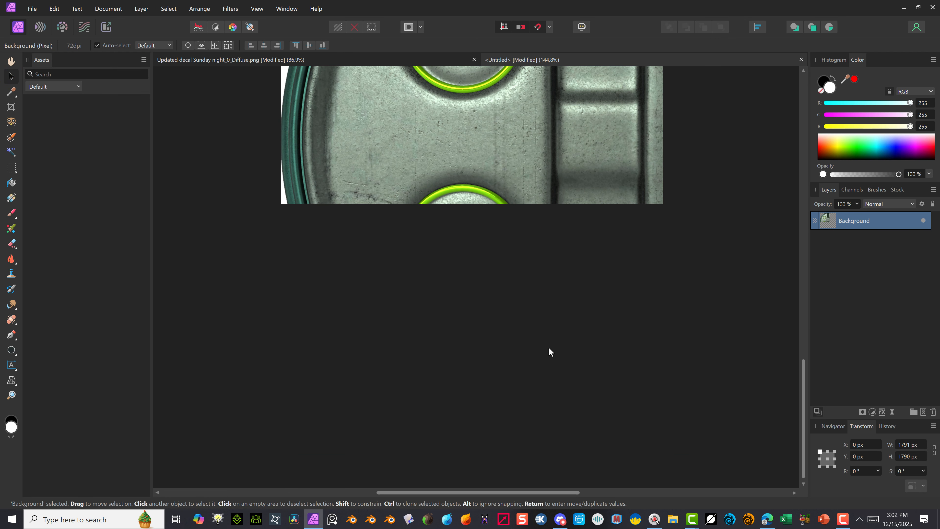
left_click_drag(541, 492, 734, 492)
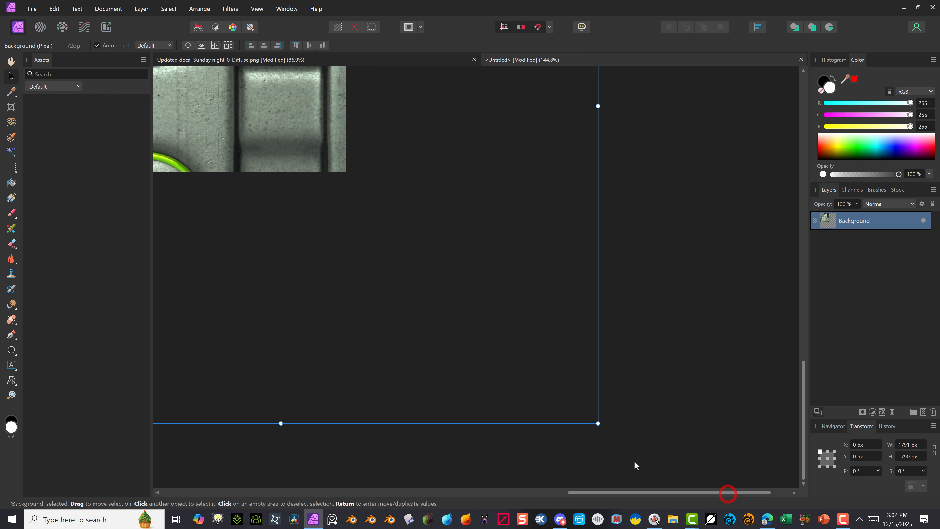
left_click_drag(589, 416, 312, 210)
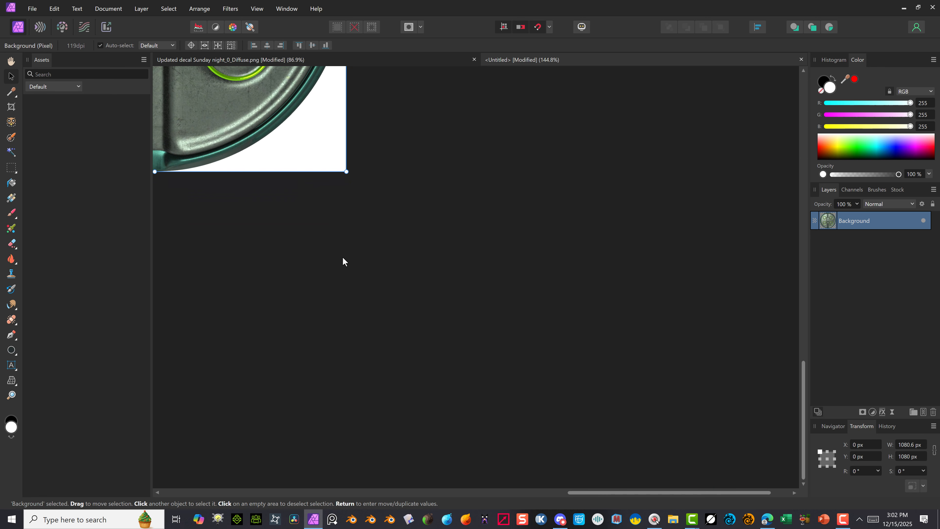
scroll(343, 257, "up", 5)
left_click_drag(599, 493, 470, 493)
scroll(455, 407, "up", 6)
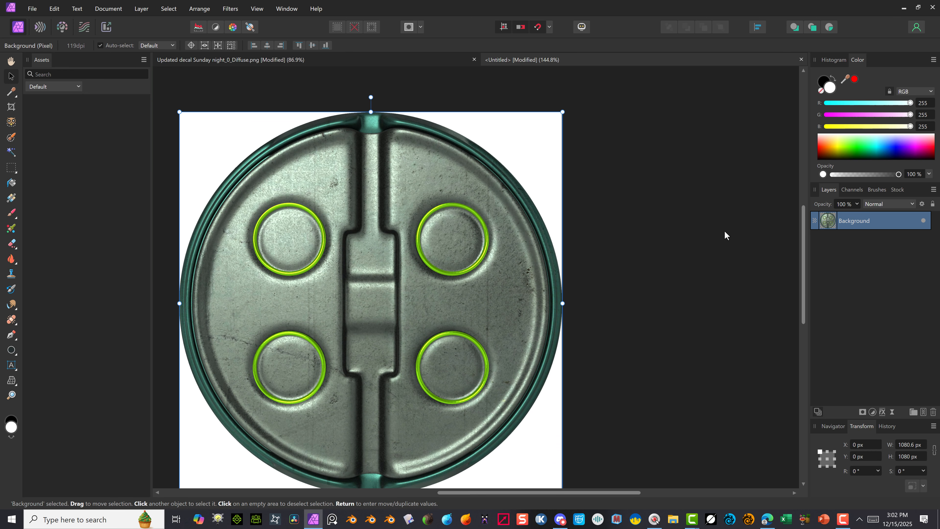
Select the disc layer and set up a PNG export whose area is limited to Selection Only.
key("ctrl+d")
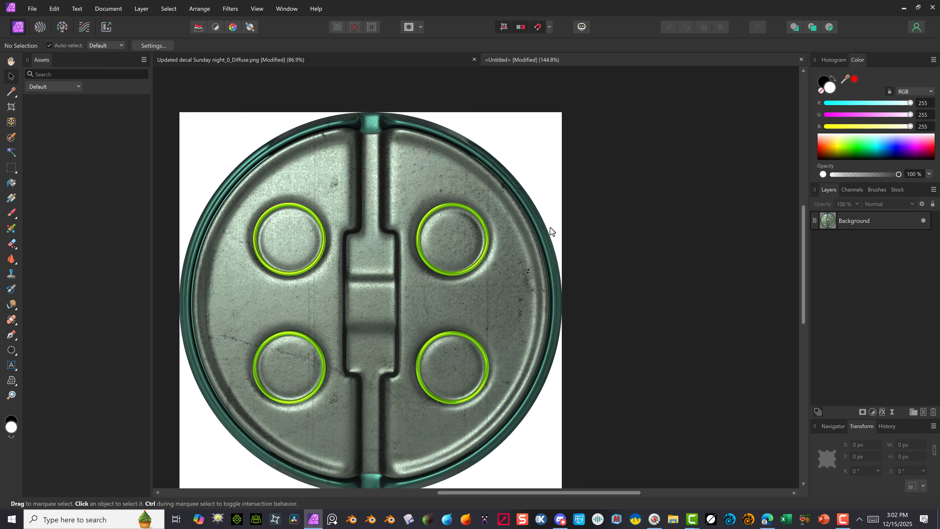
left_click(329, 265)
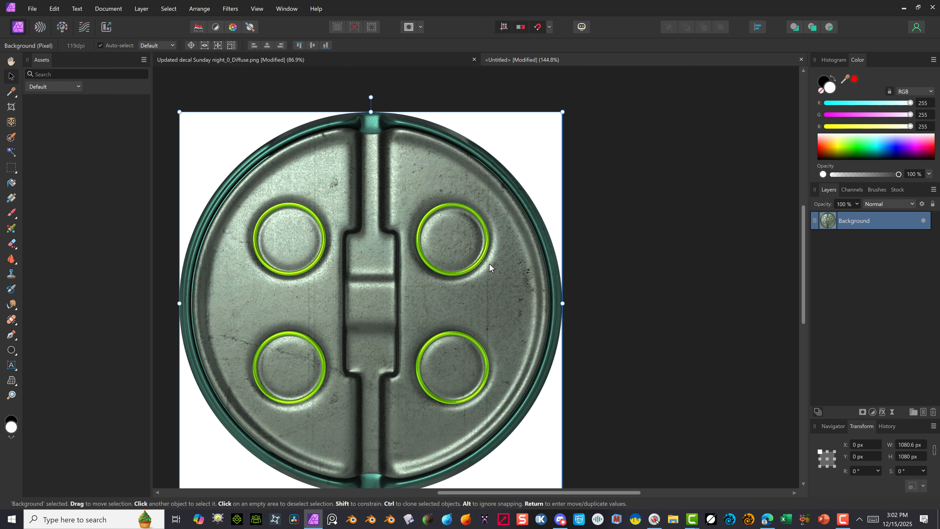
left_click(32, 9)
left_click(51, 262)
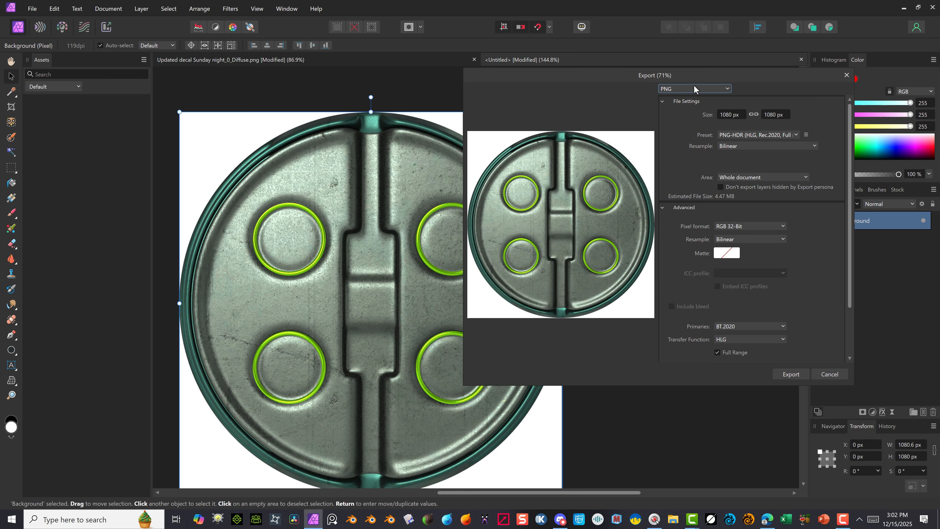
left_click(740, 176)
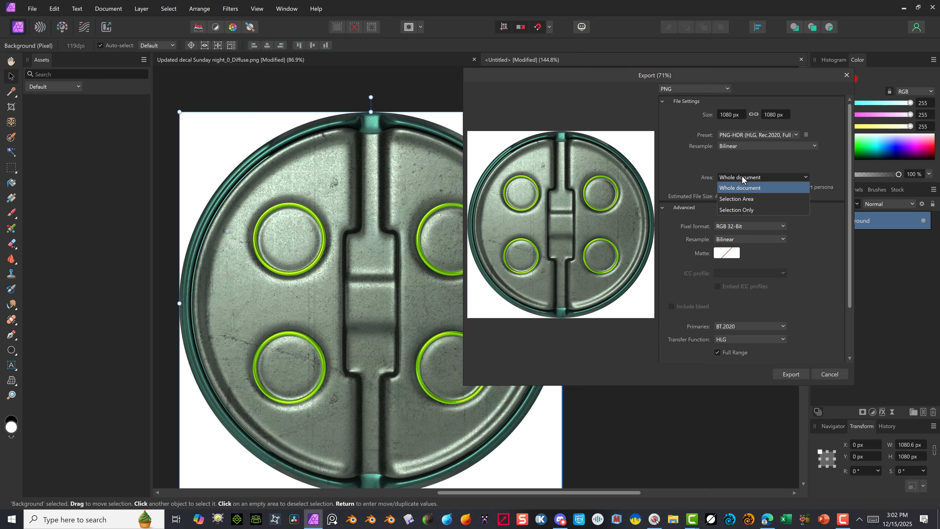
left_click(751, 210)
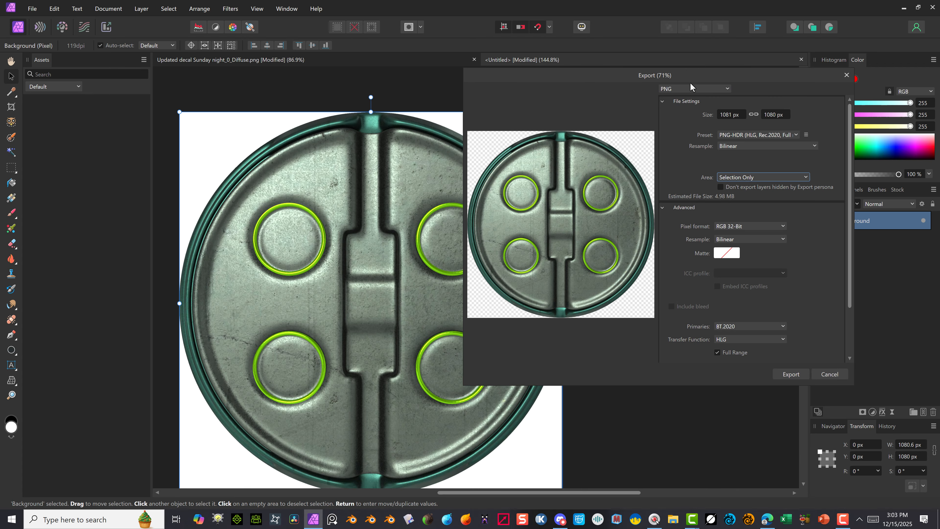
Export the PNG into the bakes folder under the file name "Main image for decal".
left_click(789, 375)
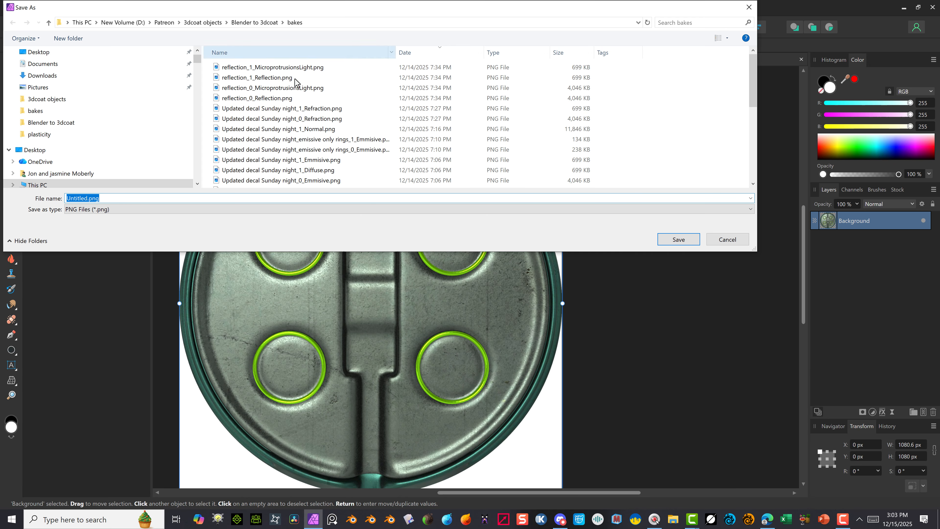
type("Main image")
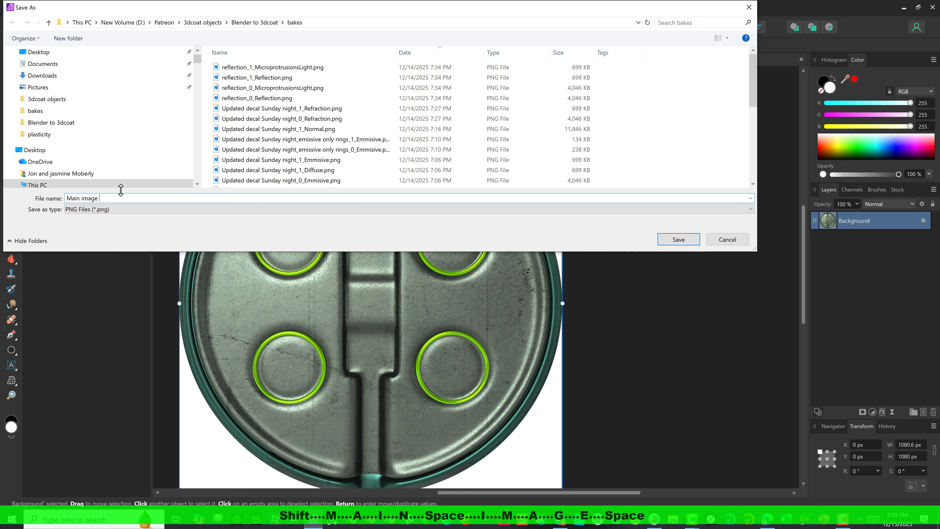
type(" for ")
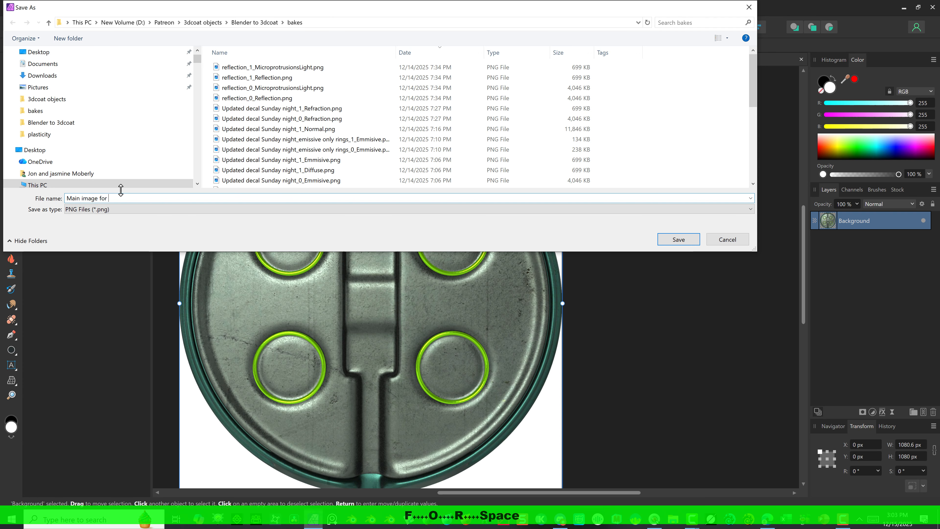
type("decal")
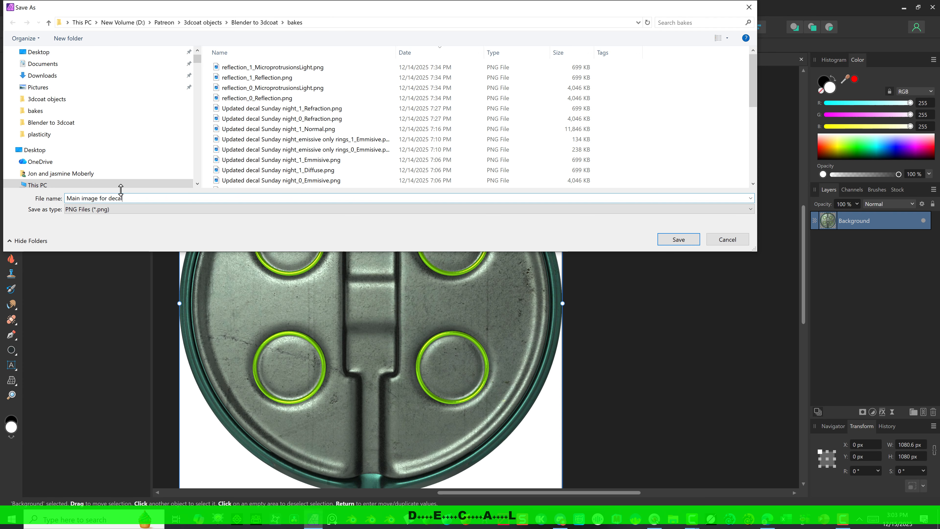
left_click(684, 239)
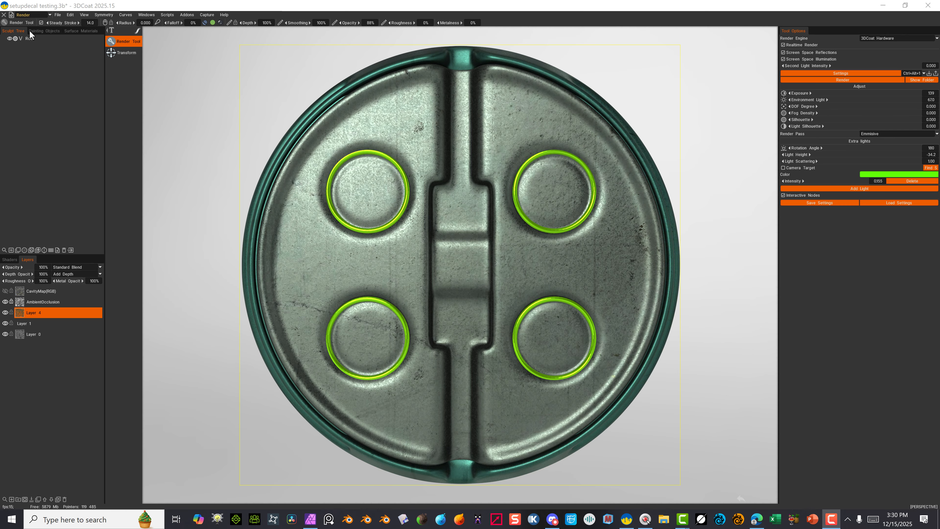
In 3DCoat, hide Decal_4 and Decal_4.001, then render only the Circle rings, overwriting Main Emission_Diffuse.png in the bakes folder.
left_click(43, 31)
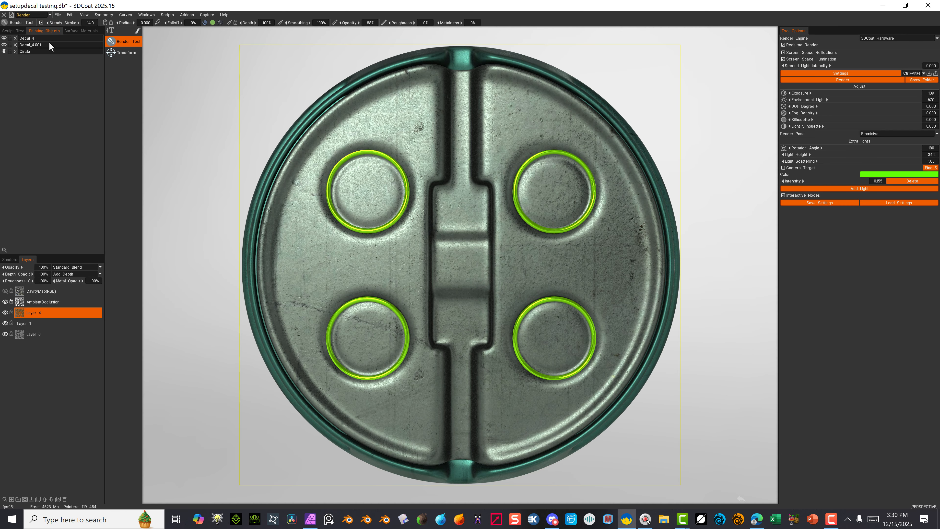
left_click(5, 45)
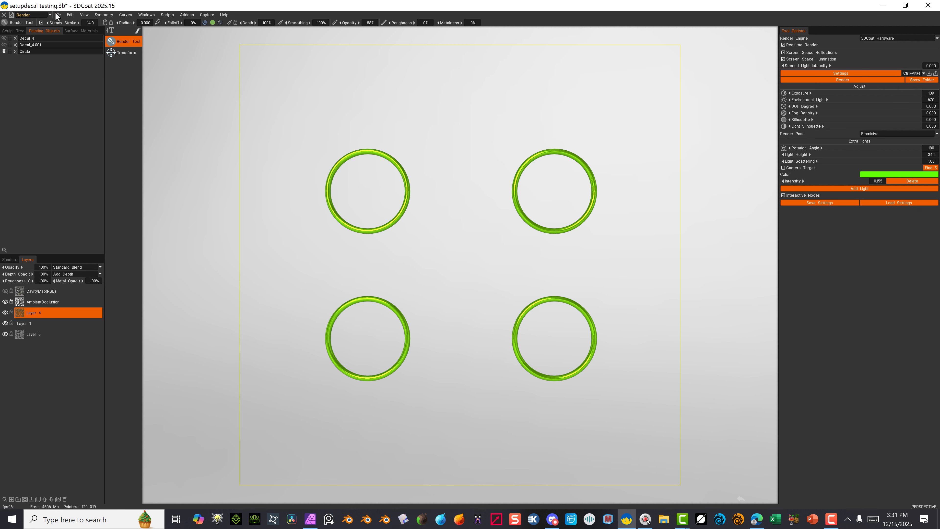
left_click(846, 80)
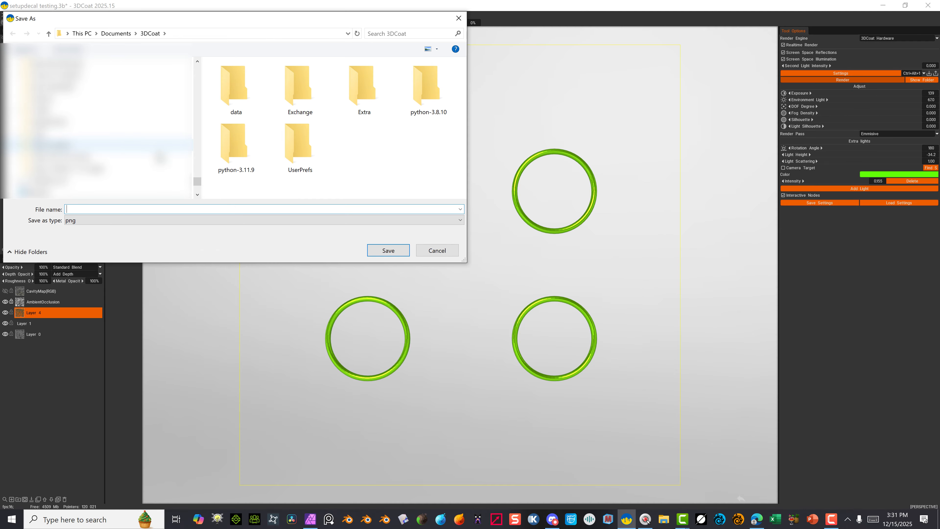
left_click_drag(197, 181, 196, 125)
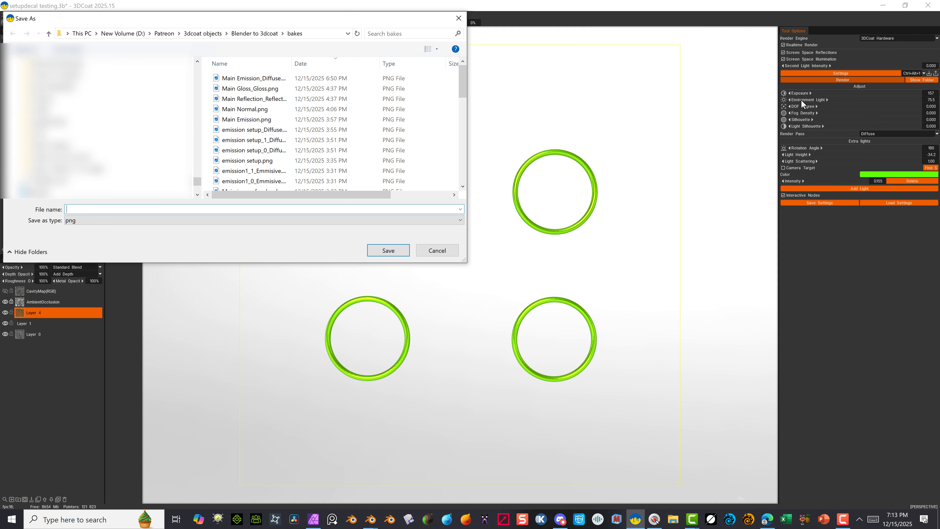
left_click(244, 80)
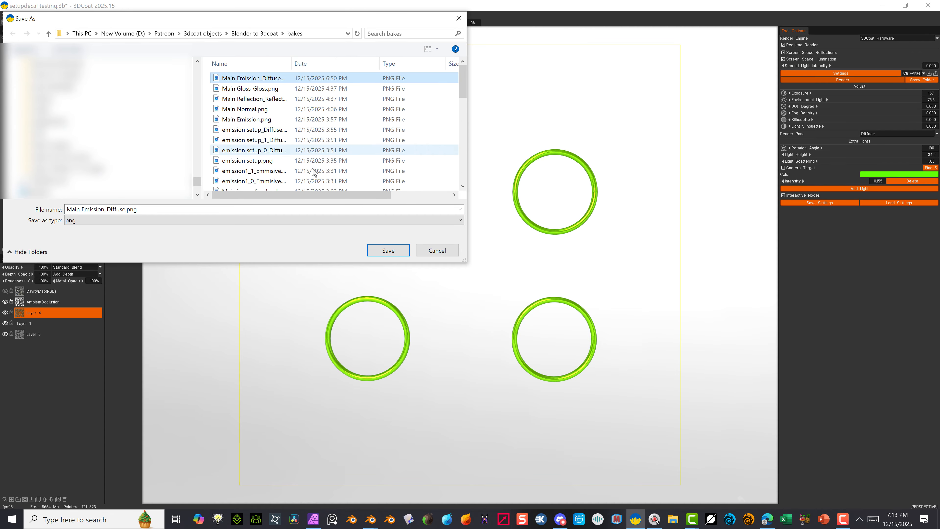
left_click(376, 250)
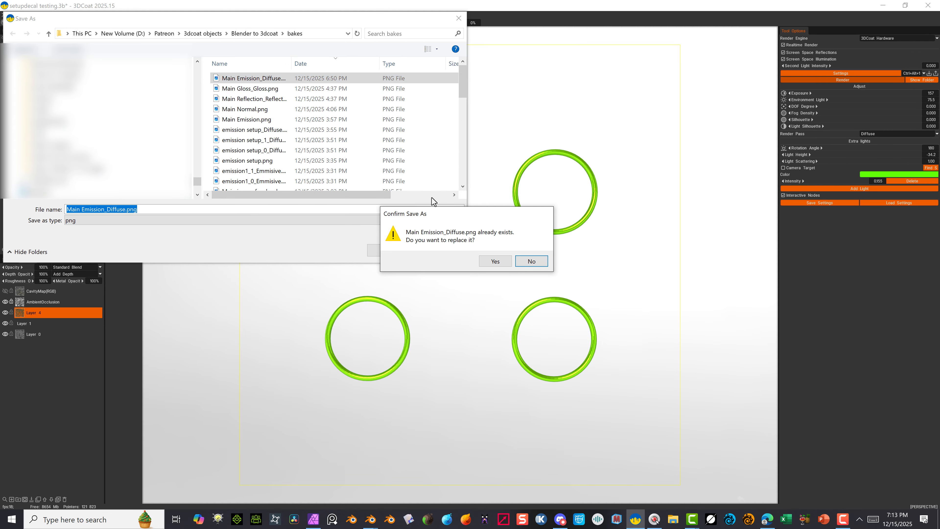
left_click(505, 264)
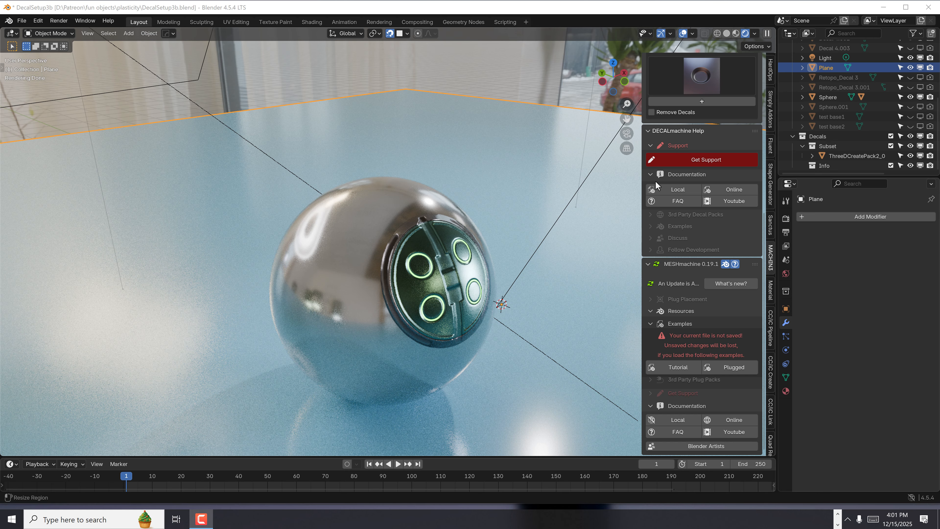
In Blender, examine the ring decal projected on the metal sphere and the DECALmachine decal creation settings.
middle_click_drag(531, 250, 592, 202)
scroll(728, 170, "up", 10)
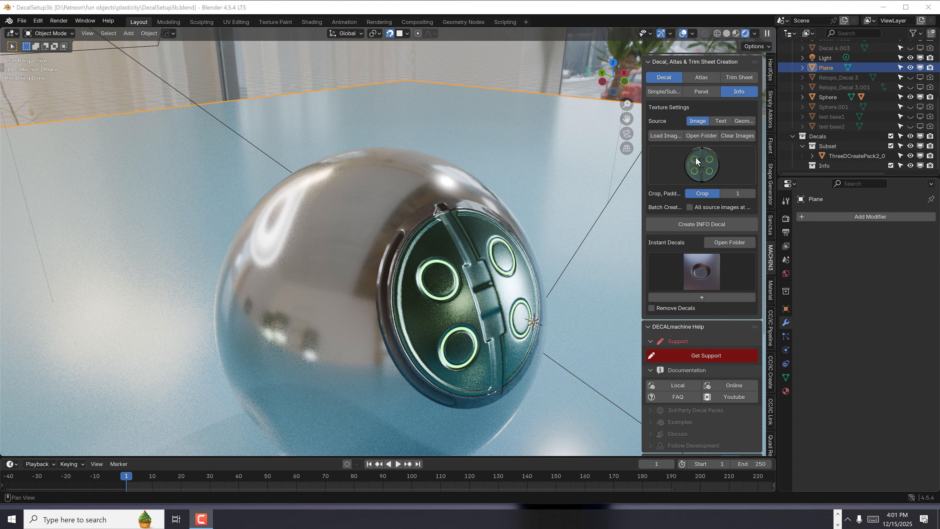
scroll(695, 157, "up", 3)
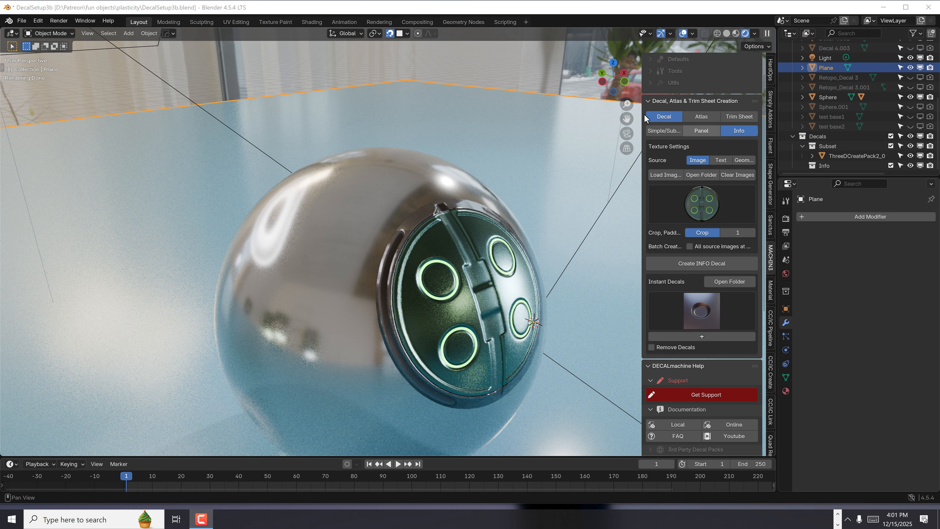
scroll(502, 311, "up", 1)
scroll(470, 328, "down", 2)
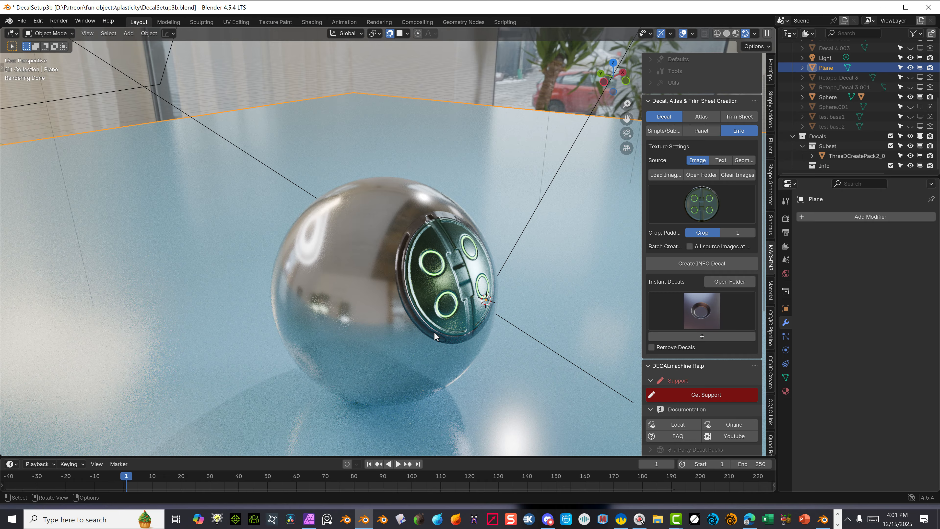
left_click(466, 265)
scroll(444, 274, "down", 1)
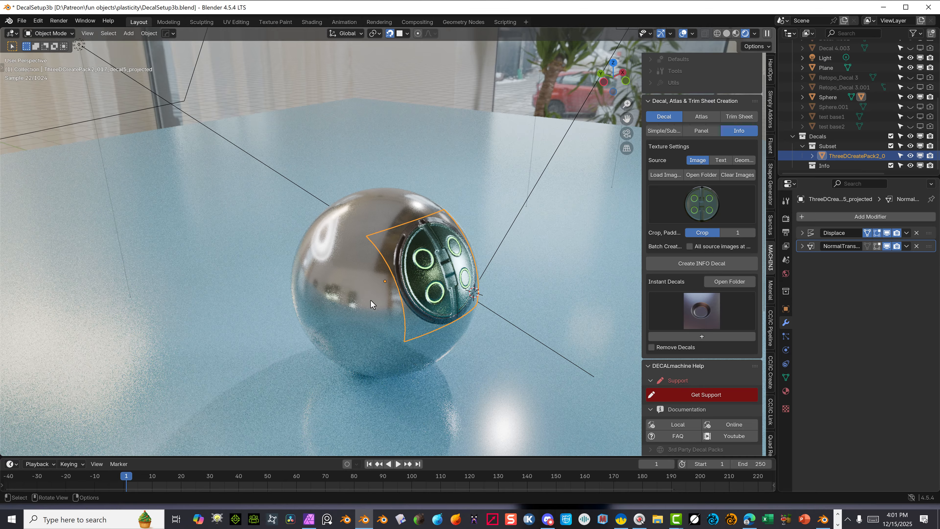
Duplicate the metal sphere and move the copy about -2.81 m along the global X axis.
left_click(370, 300)
scroll(379, 306, "down", 2)
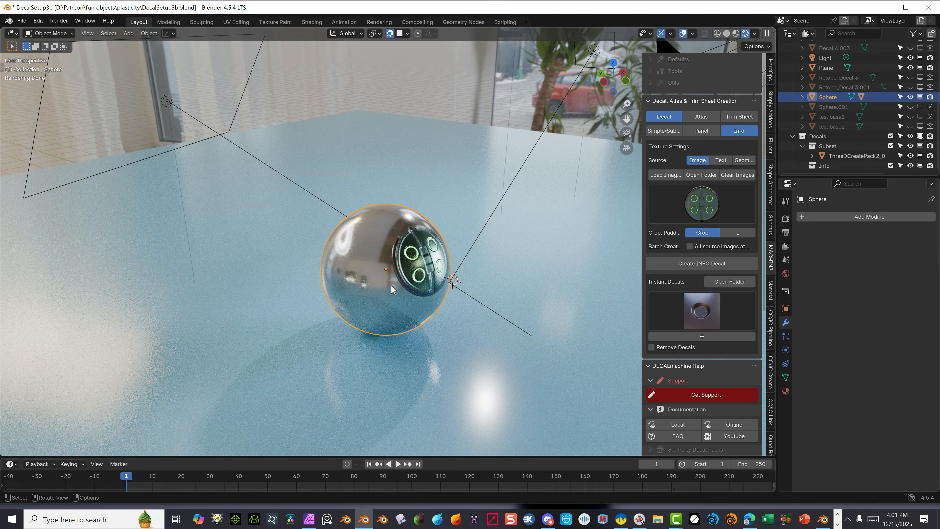
key("shift")
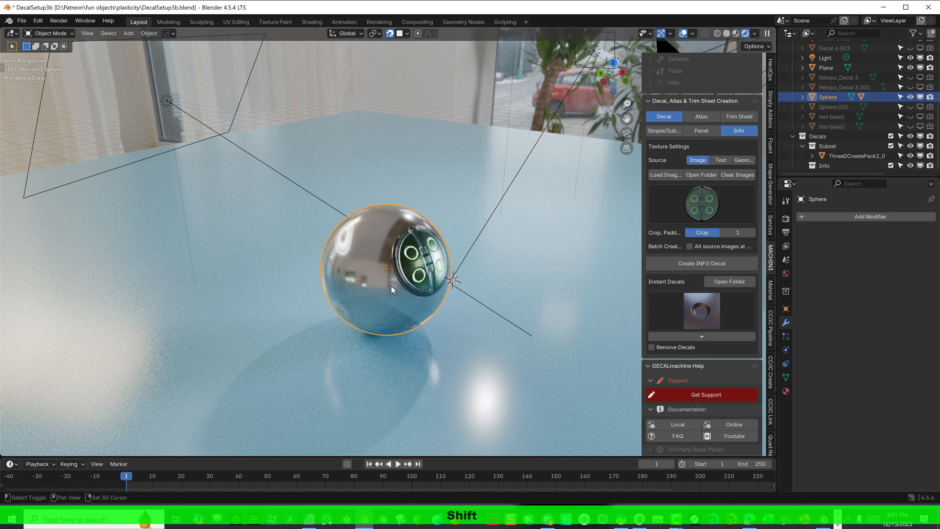
key("shift+d")
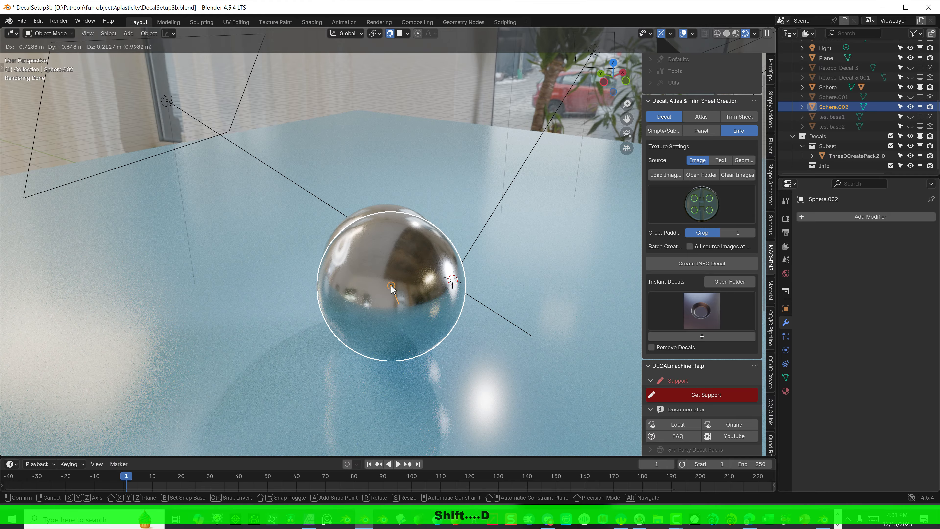
key("g")
key("x")
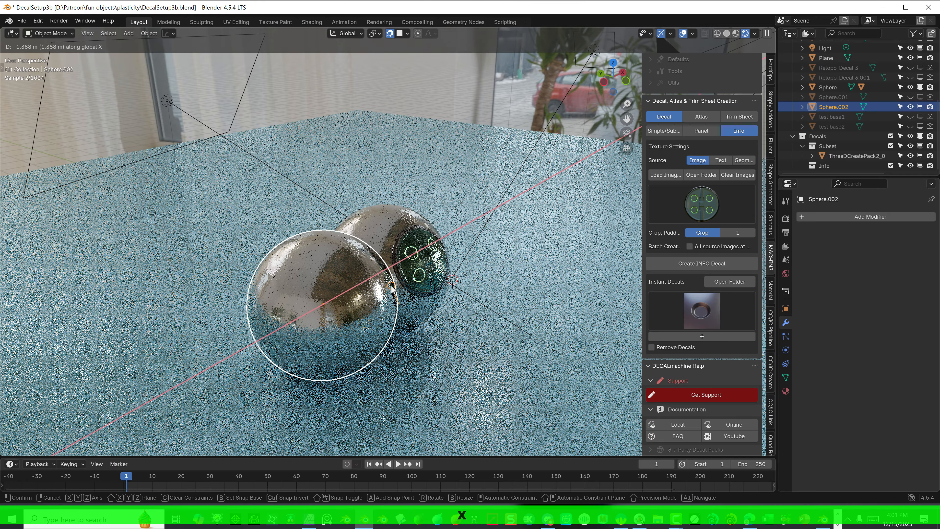
left_click(259, 355)
middle_click_drag(442, 105, 418, 97)
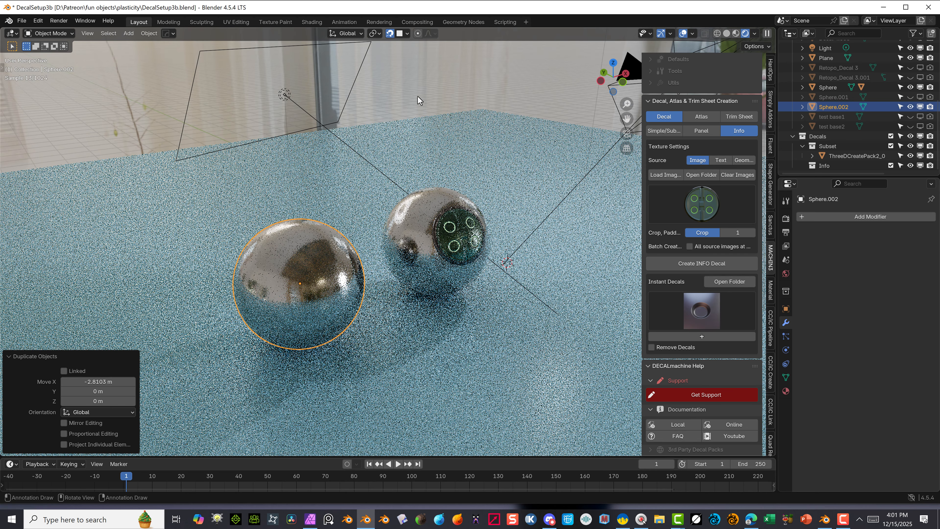
left_click(418, 97)
left_click(320, 319)
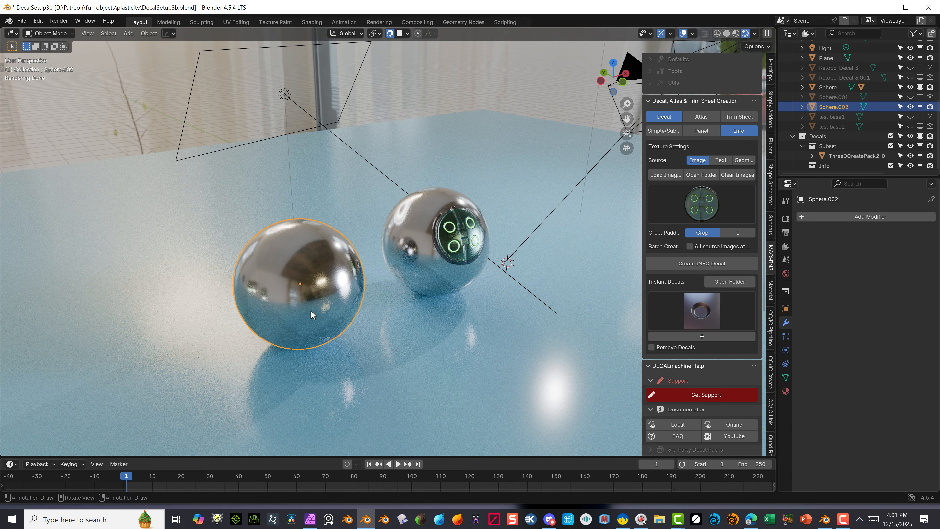
Open the image loader for the decal source and browse to the 3dcoat objects\Blender to 3dcoat\bakes folder.
scroll(695, 140, "up", 2)
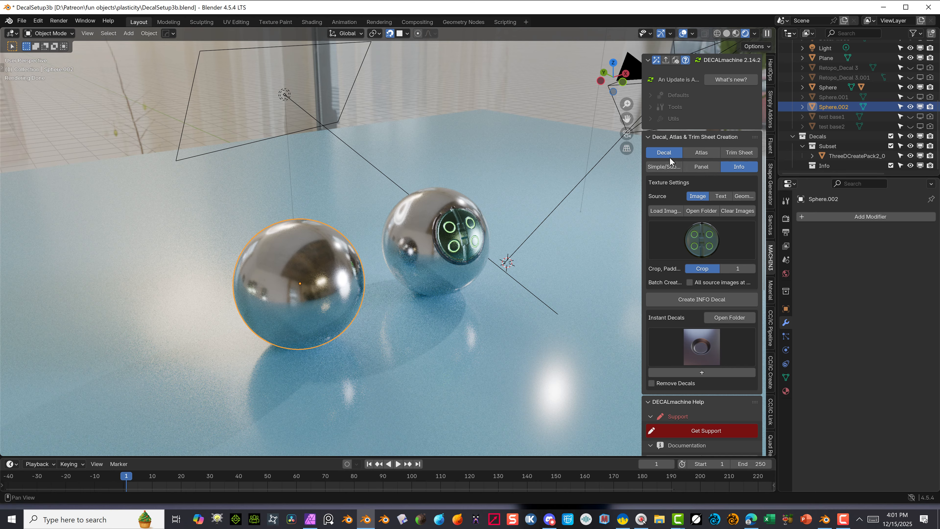
left_click(666, 212)
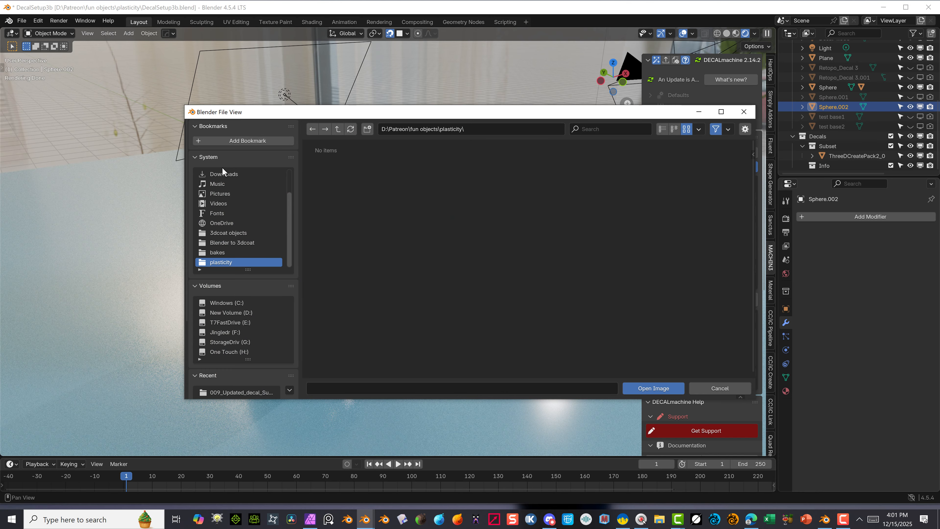
left_click(338, 129)
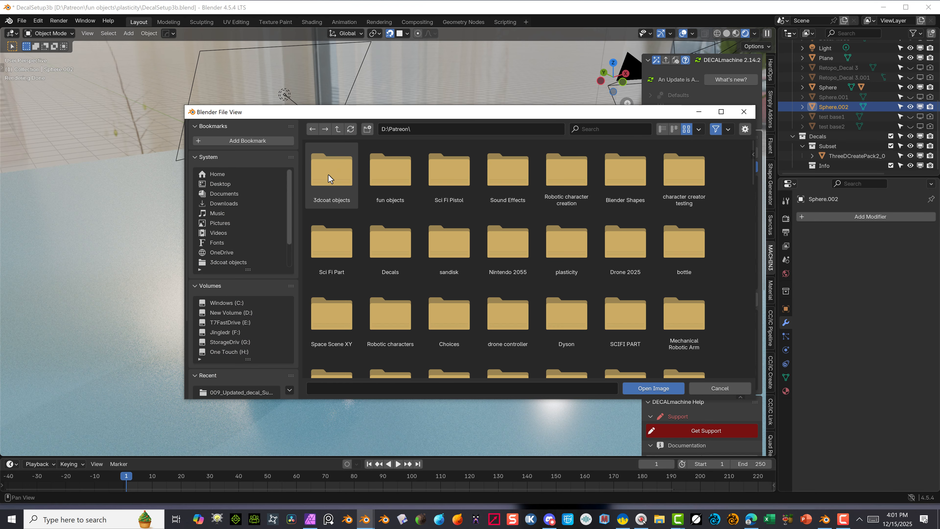
double_click(328, 175)
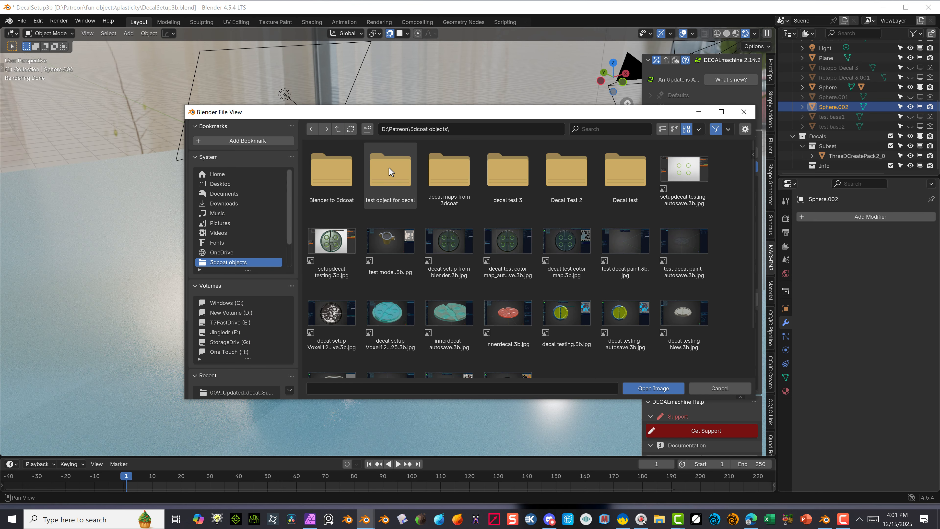
double_click(347, 175)
left_click(346, 178)
double_click(346, 178)
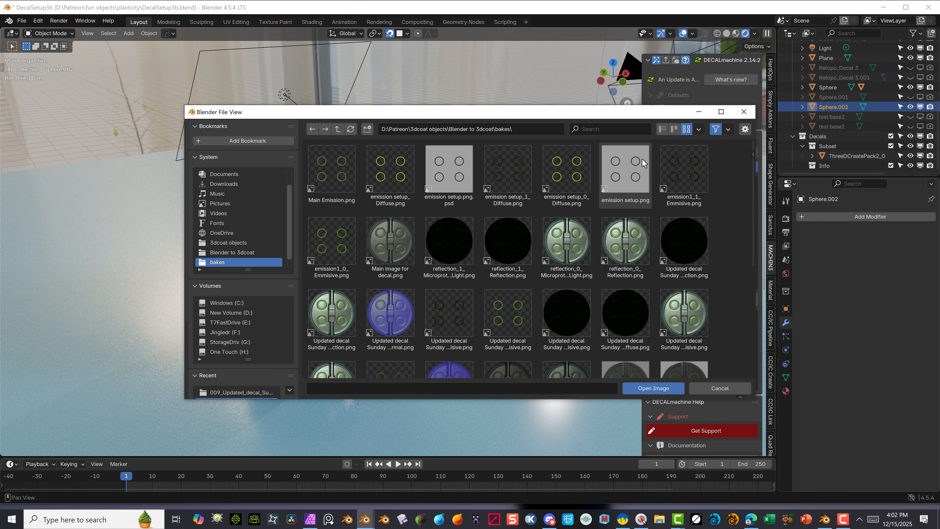
List the bakes files sorted by newest modification date and load Main image for decal.png as the decal source.
scroll(438, 261, "down", 1)
scroll(439, 260, "down", 2)
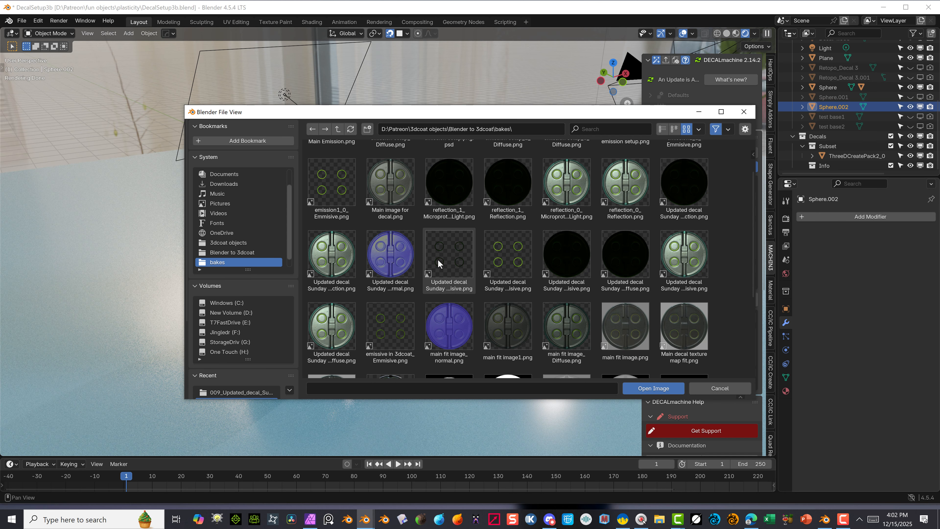
scroll(439, 262, "up", 3)
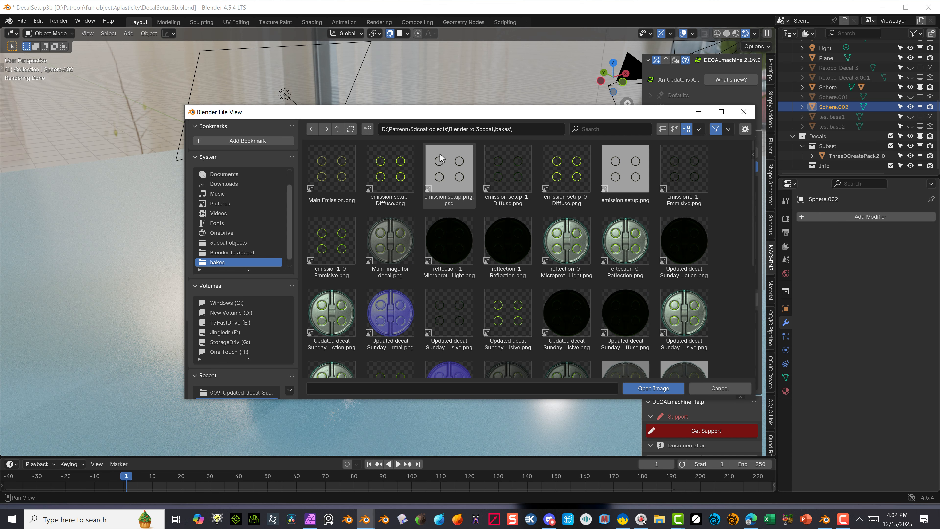
left_click(674, 129)
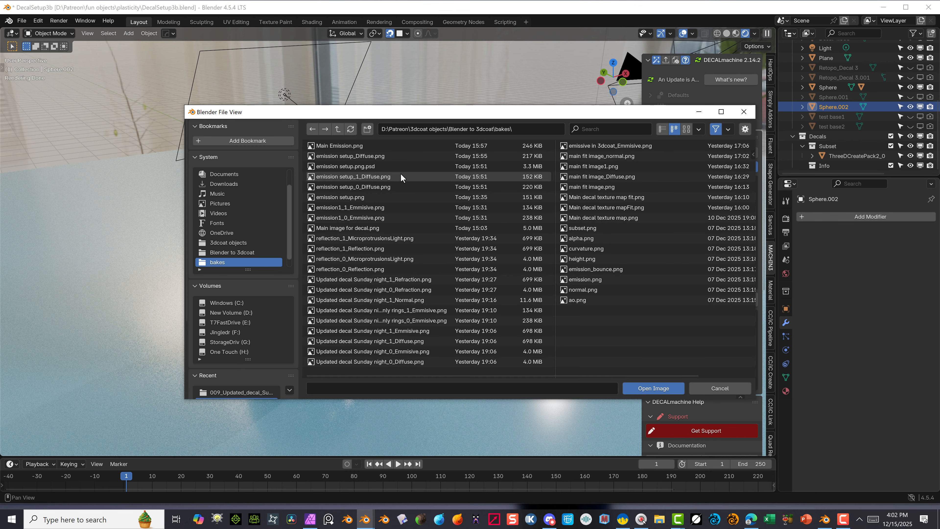
left_click(662, 129)
left_click(668, 144)
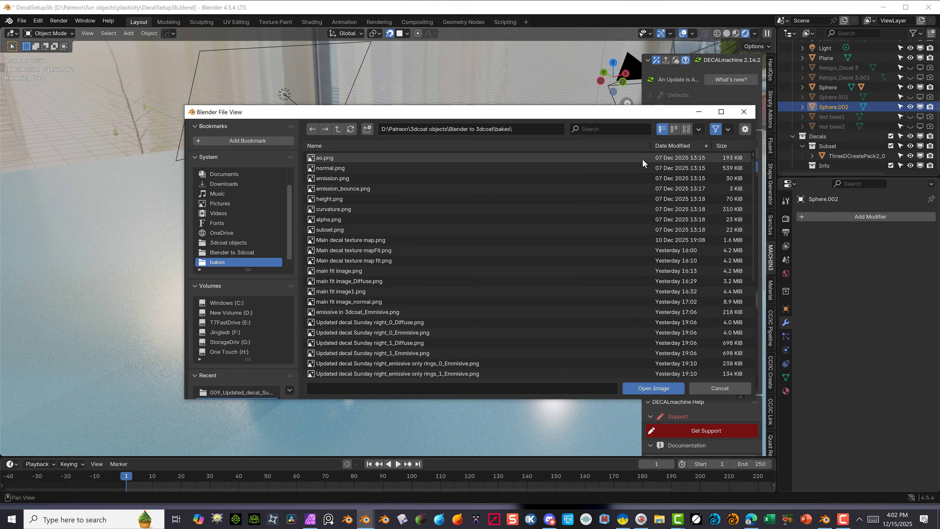
left_click(677, 147)
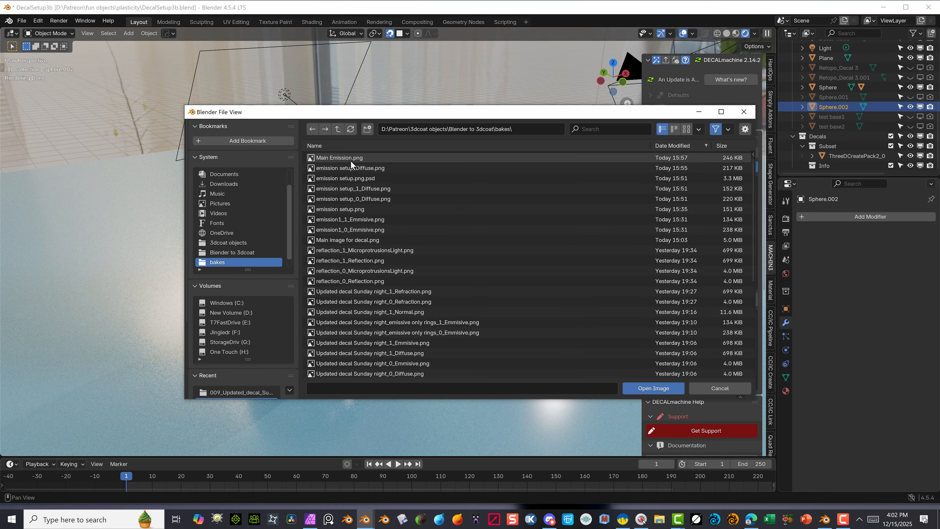
left_click(372, 241)
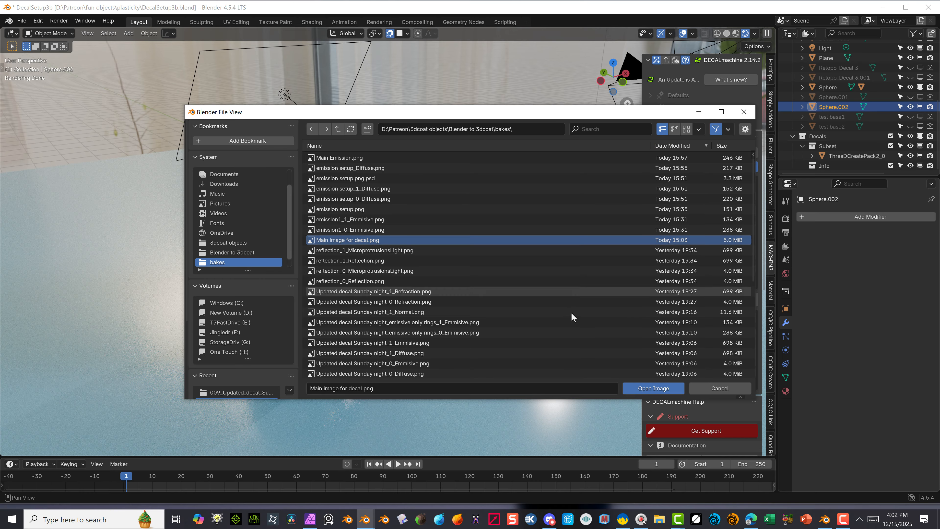
left_click(645, 389)
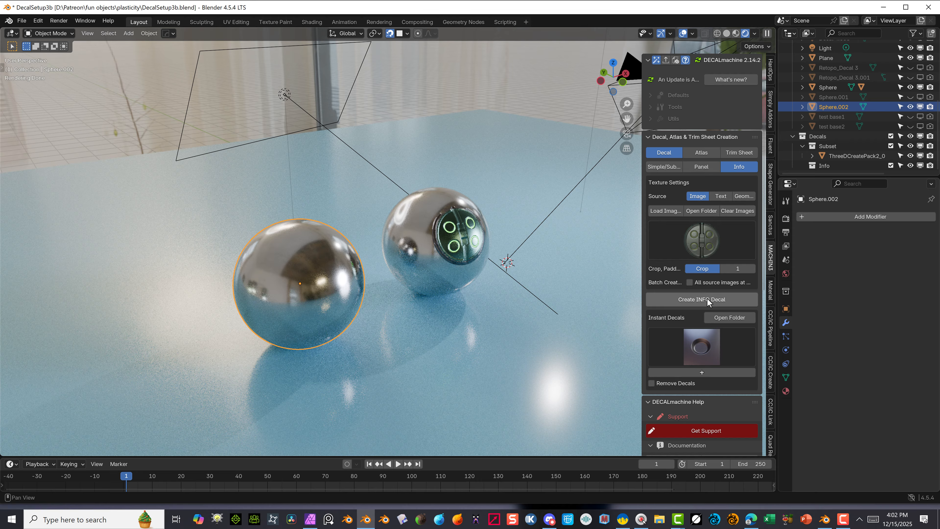
Create an INFO decal from the loaded image with cropping on and padding 1.
left_click(722, 301)
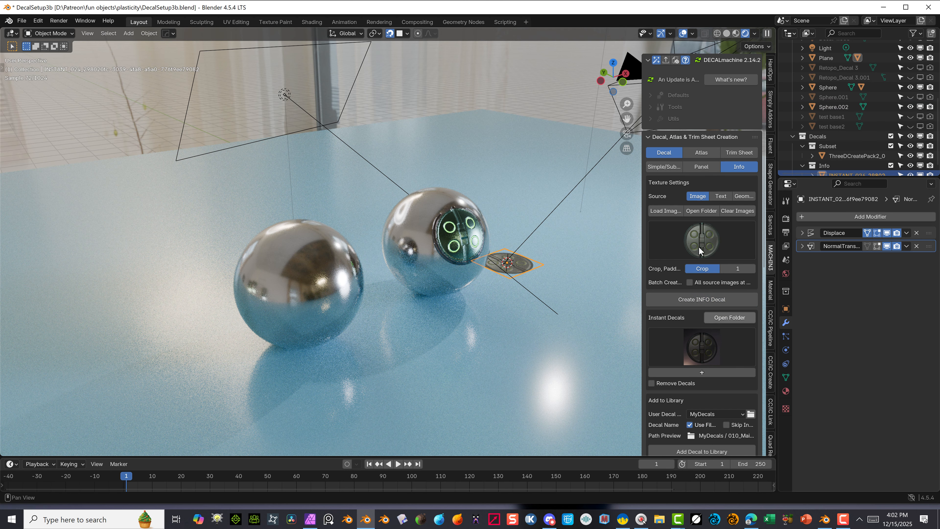
scroll(609, 291, "up", 6)
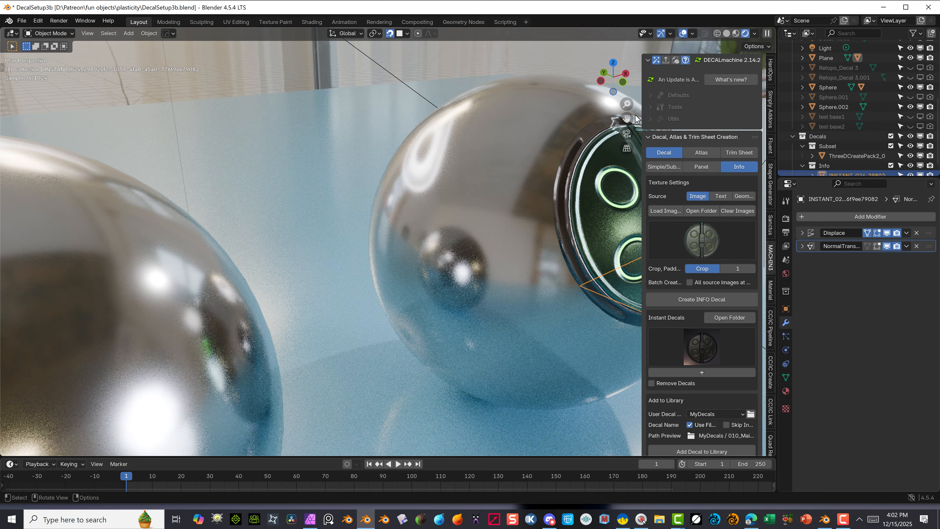
left_click_drag(627, 118, 359, 98)
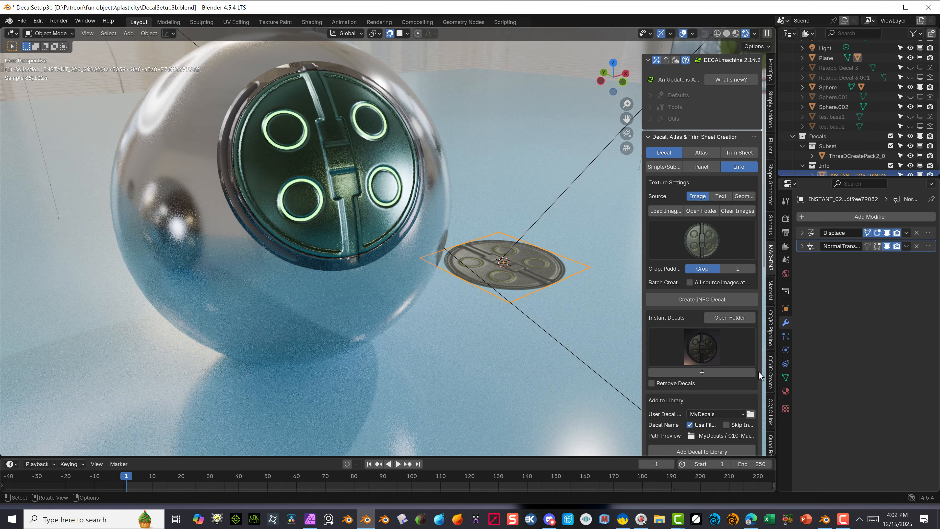
scroll(719, 333, "down", 5)
scroll(719, 333, "down", 1)
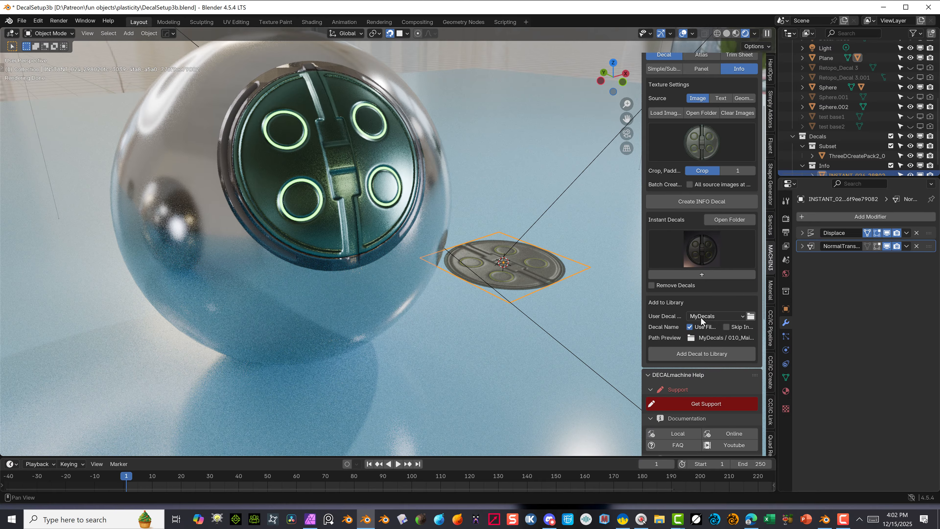
Add the new decal to the MyDecals library, then delete its instance lying on the blue plane.
left_click(712, 354)
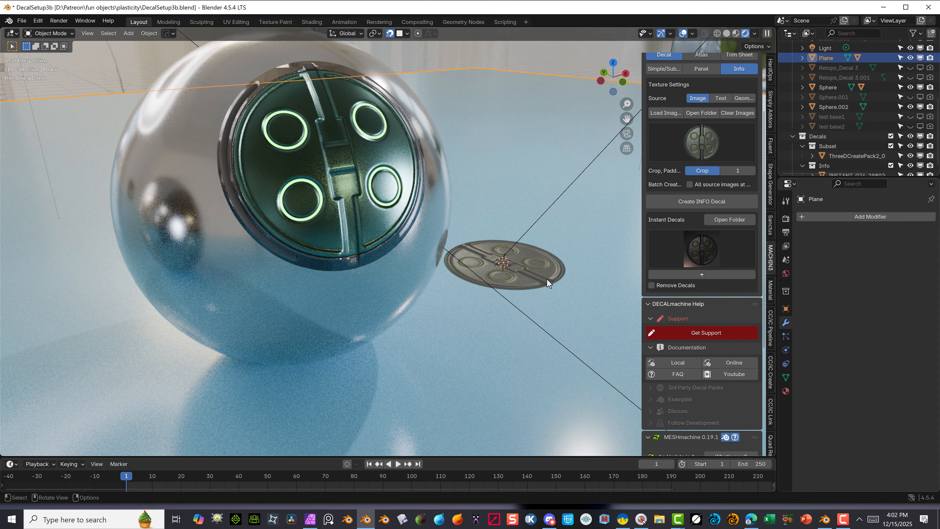
left_click(547, 279)
key("Delete")
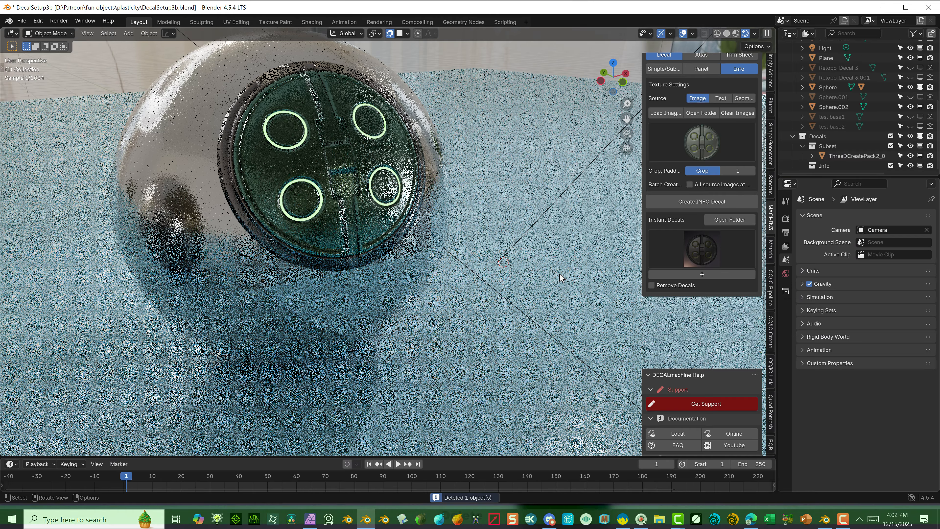
Insert the new Main image for decal from the MyDecals library onto the copied front sphere.
scroll(485, 252, "down", 5)
middle_click_drag(514, 239, 491, 246)
scroll(491, 245, "down", 2)
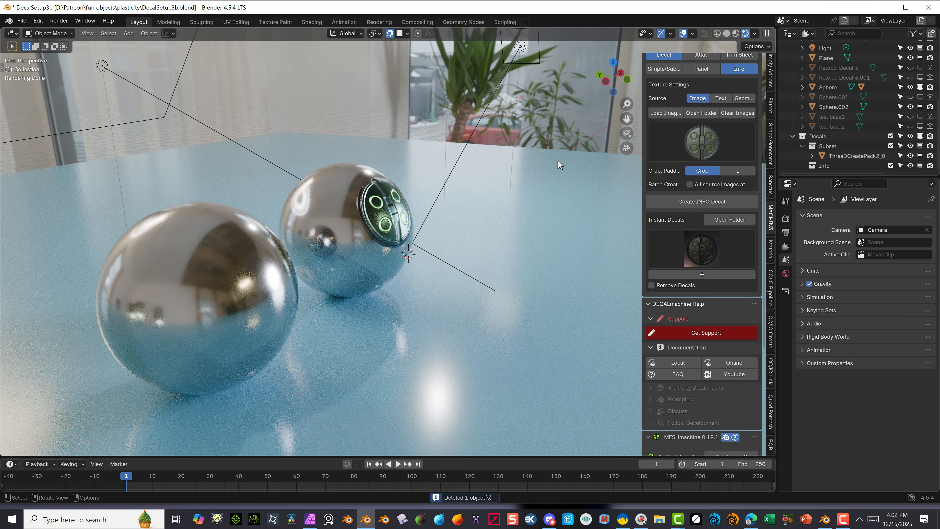
left_click(248, 290)
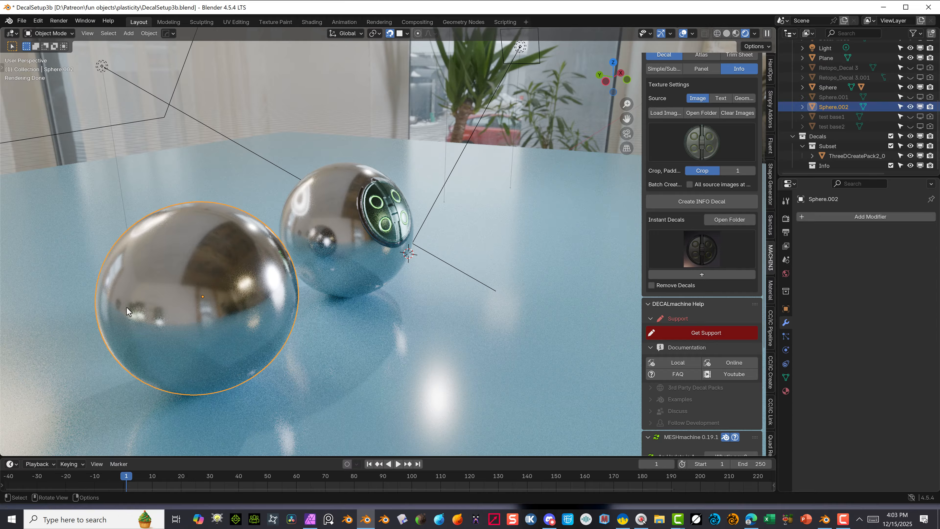
key("d")
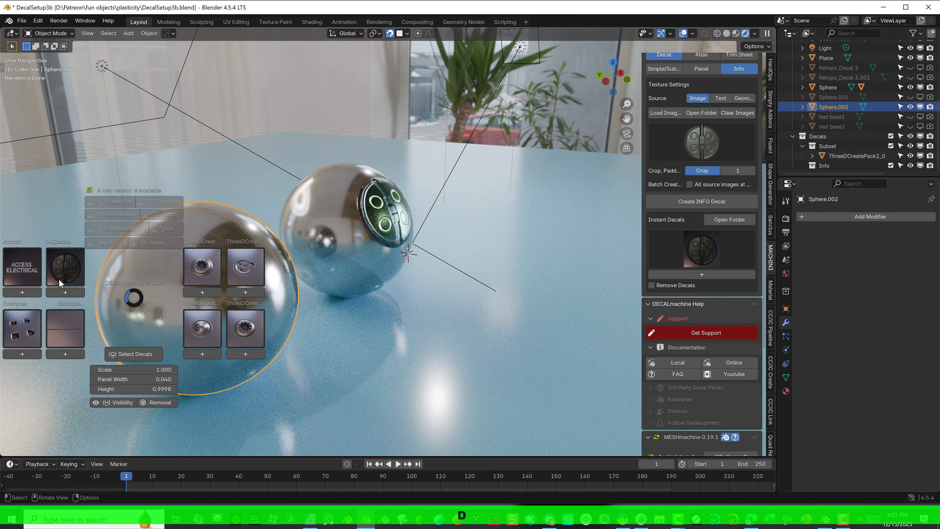
left_click(66, 279)
left_click(97, 353)
Move the decal about 0.53 m in X and -0.70 m in Y, then rotate it about -26.8° in the view.
scroll(186, 315, "up", 2)
key("g")
left_click(259, 315)
key("r")
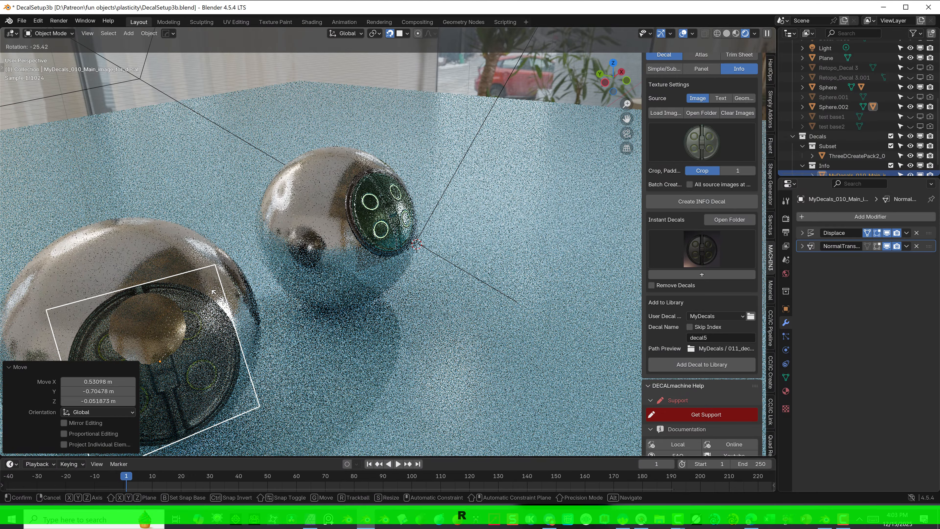
left_click(244, 284)
Shift the decal about 0.18 m in X and 0.13 m in Z, then scale it to about 0.839.
scroll(290, 315, "down", 3)
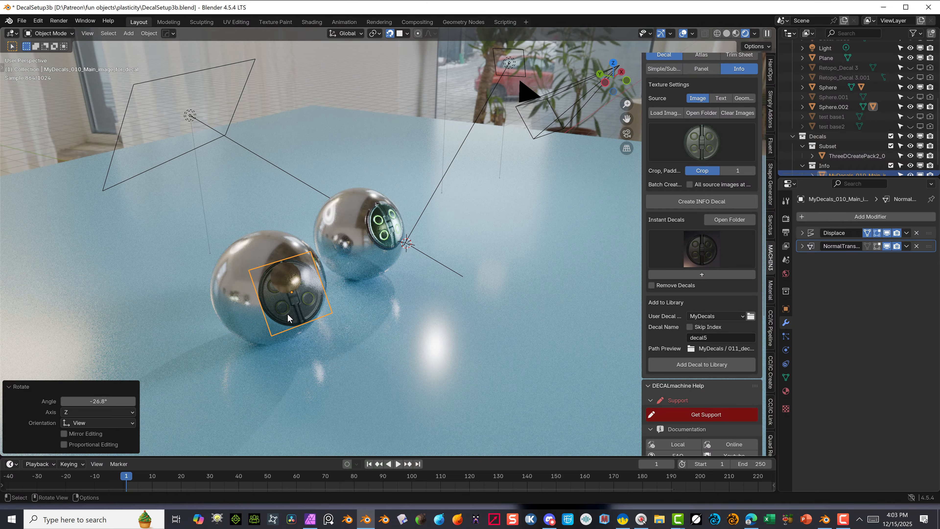
key("g")
left_click(292, 311)
scroll(292, 311, "up", 3)
key("s")
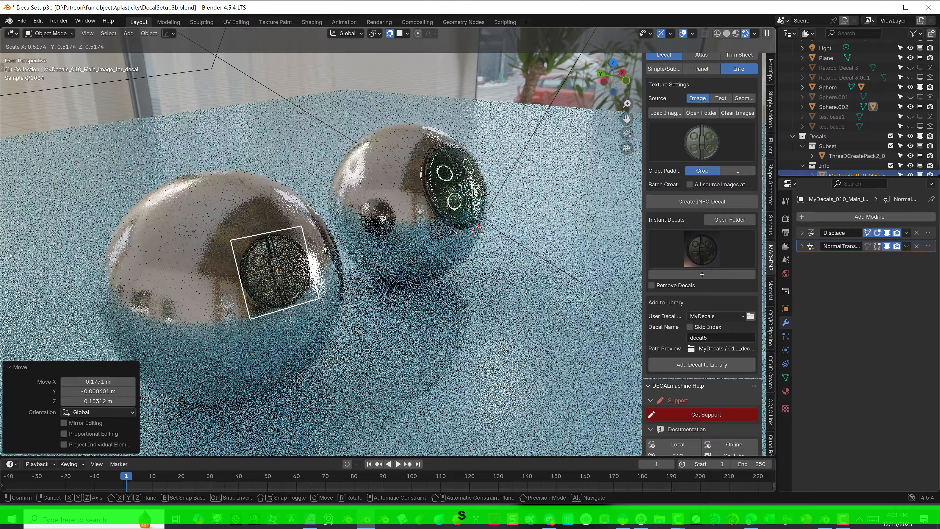
left_click(329, 245)
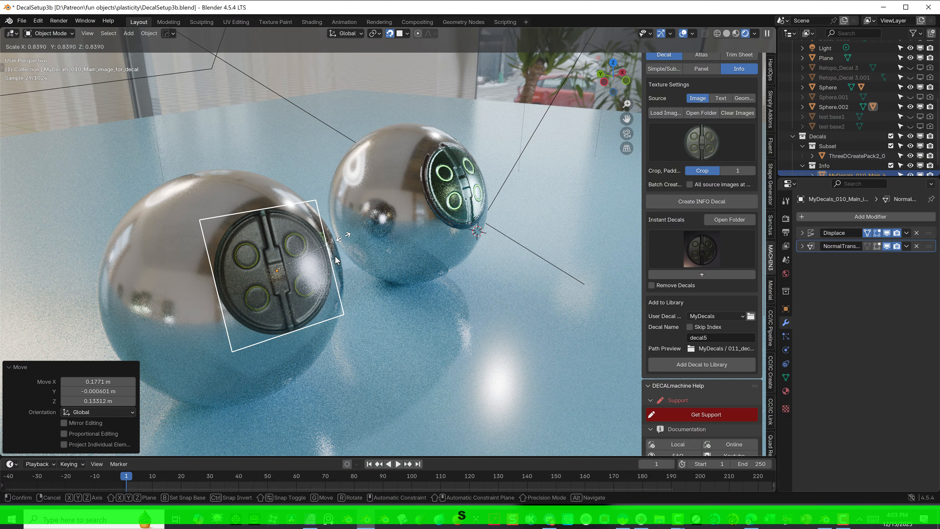
Project the decal onto the curved surface of the front sphere.
middle_click_drag(329, 245, 344, 259)
scroll(344, 259, "up", 3)
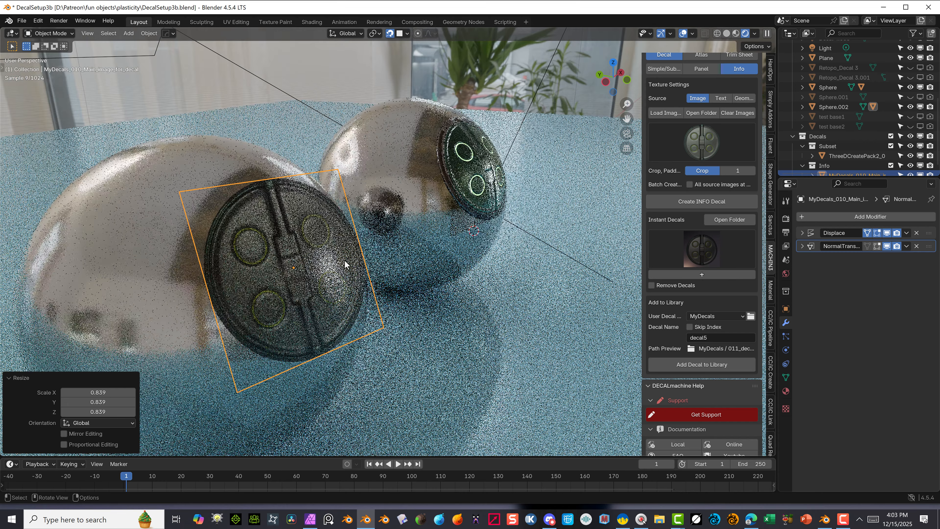
key("d")
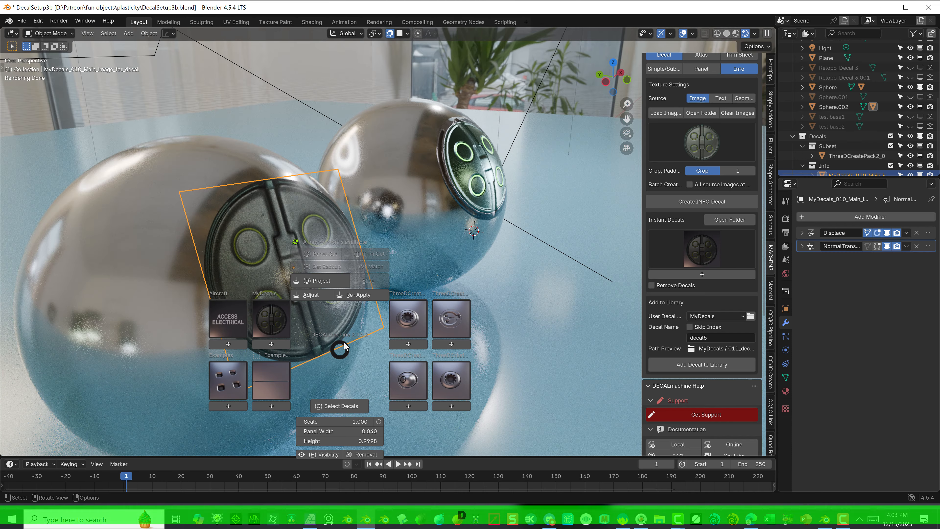
left_click(336, 283)
Switch to the Shading workspace and expand the DETAIL NORMAL node in the projected decal's material.
left_click(311, 22)
scroll(470, 165, "down", 2)
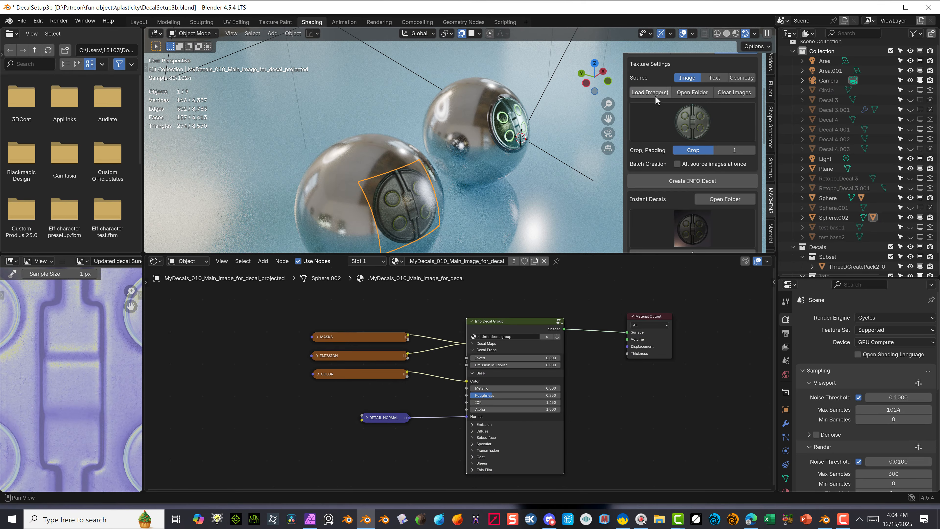
scroll(306, 110, "up", 8)
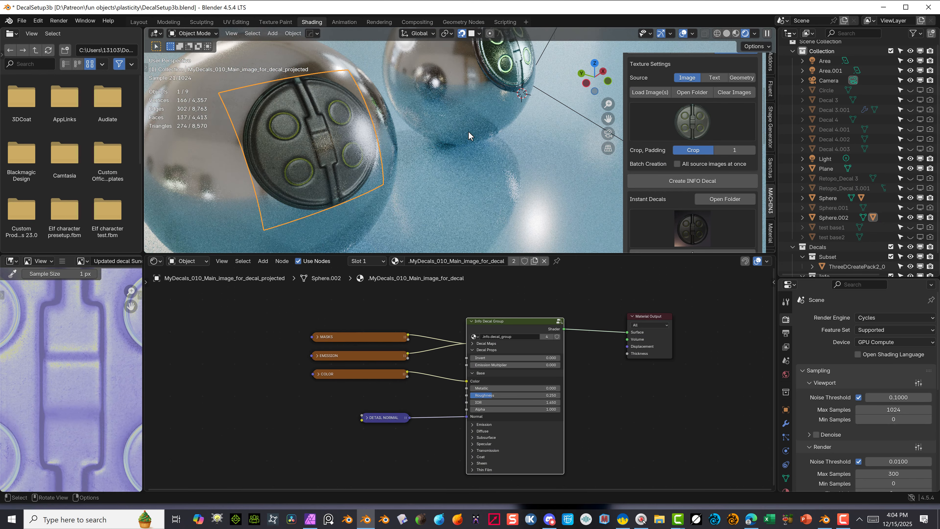
scroll(317, 110, "down", 3)
middle_click_drag(259, 112, 277, 109)
scroll(278, 107, "down", 2)
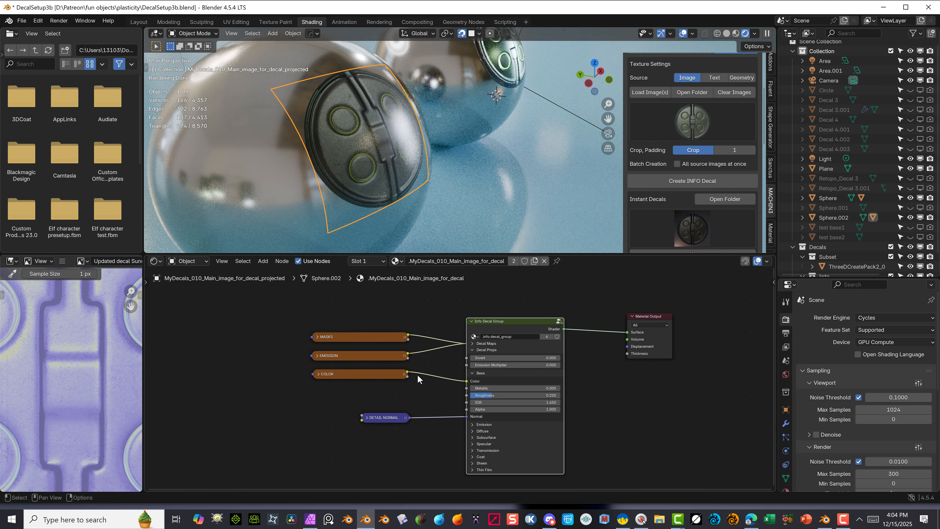
left_click(367, 418)
scroll(393, 429, "up", 7)
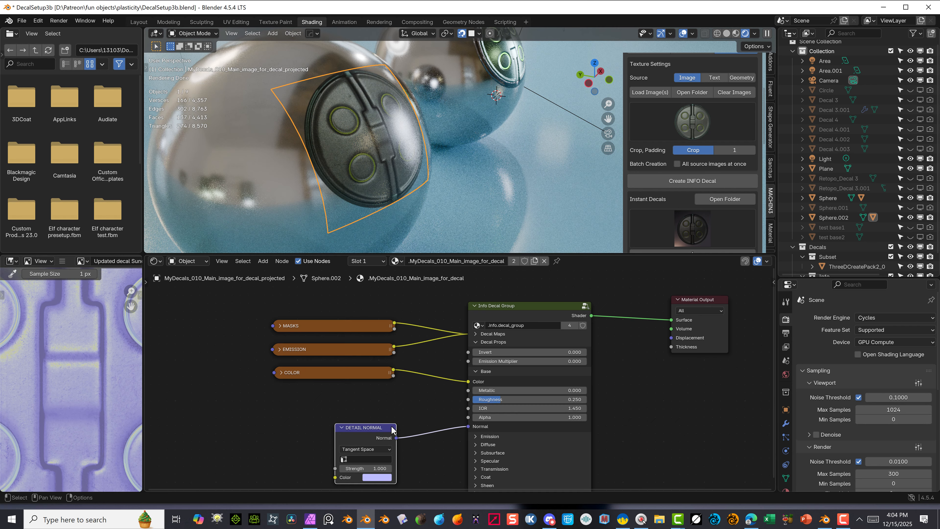
middle_click_drag(415, 403, 488, 345)
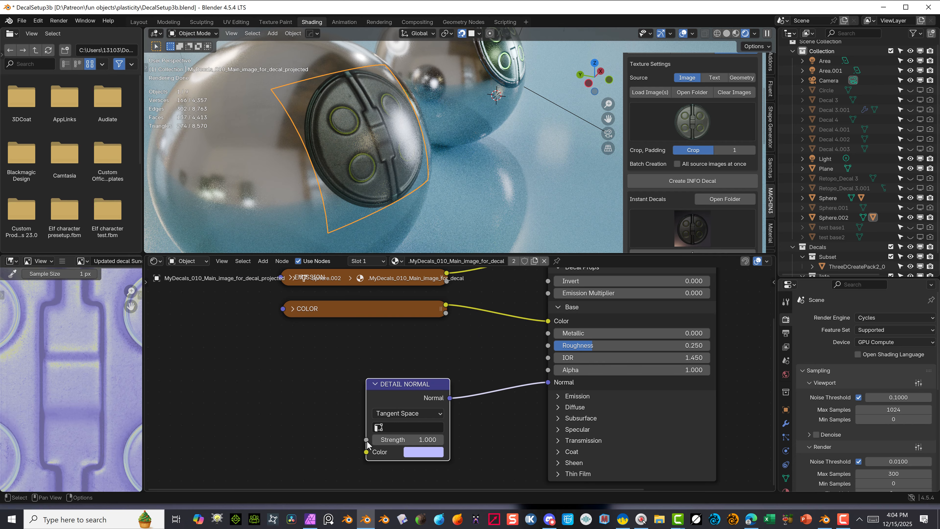
Expand the COLOR image node, move it clear of the other nodes, and expand the EMISSION image node.
scroll(365, 338, "down", 1)
middle_click_drag(386, 344, 424, 401)
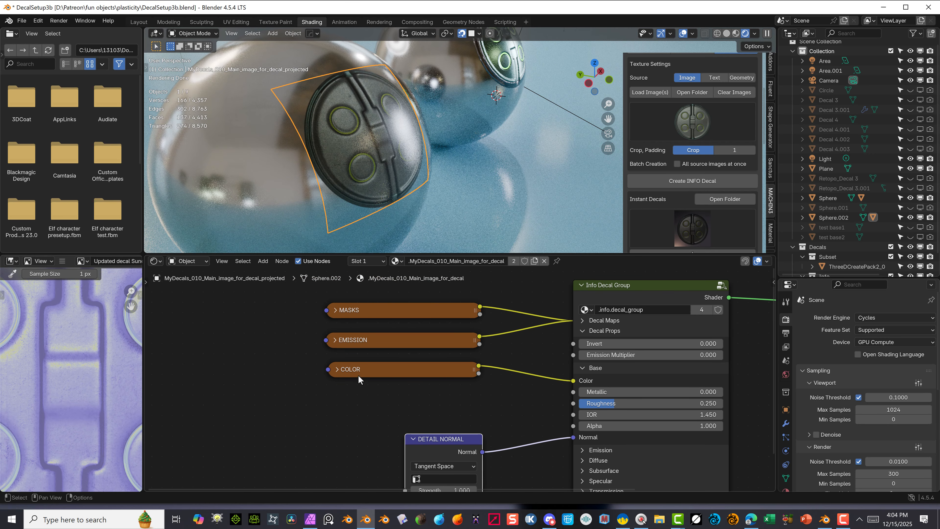
left_click(341, 369)
left_click(337, 370)
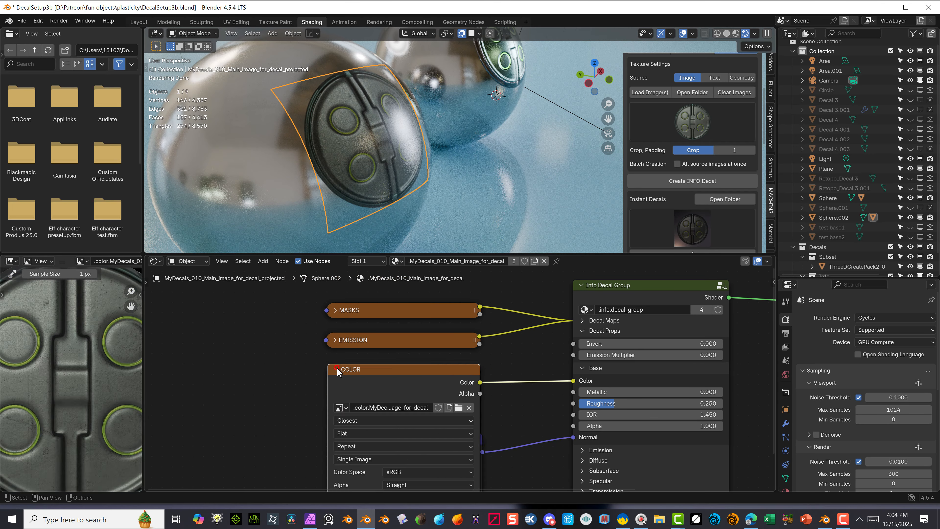
left_click_drag(379, 376, 193, 370)
scroll(365, 320, "down", 1)
left_click(352, 345)
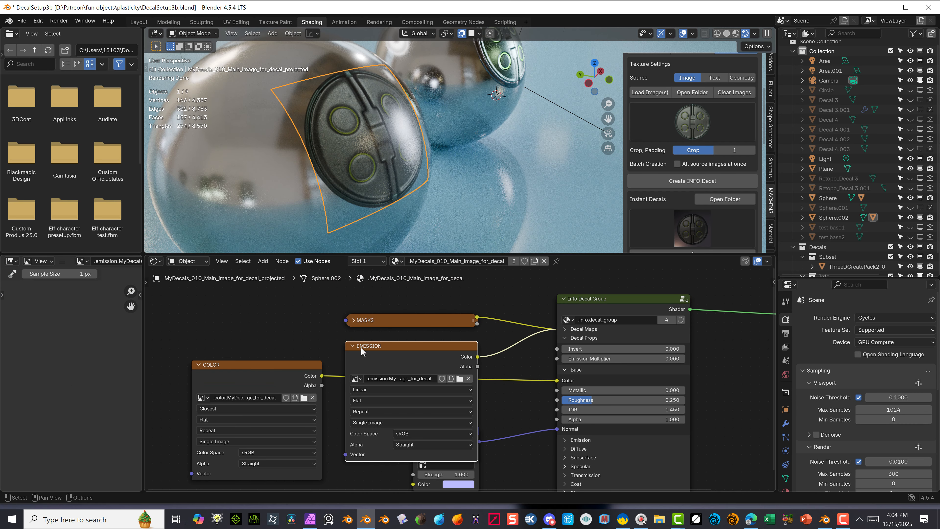
Move the EMISSION node clear of the other nodes and load Main Emission.png from the bakes folder into it.
left_click_drag(360, 345, 264, 358)
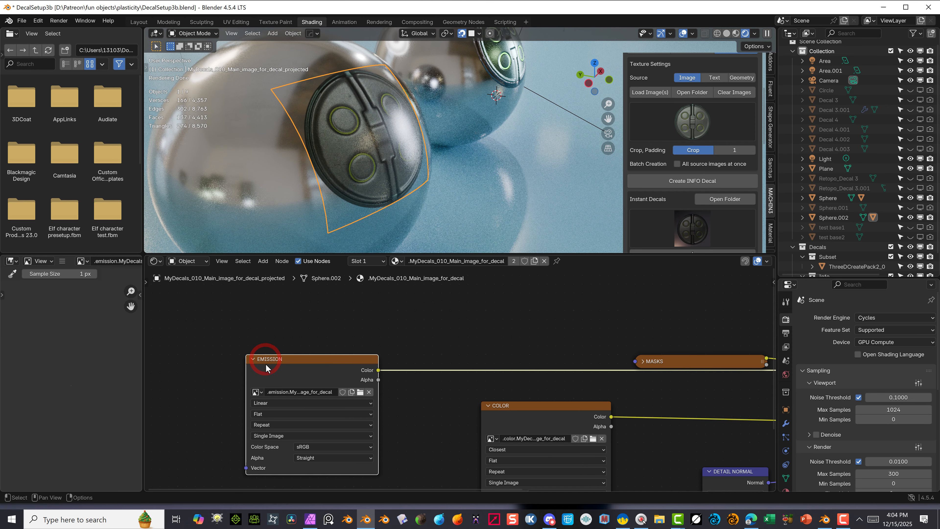
left_click(361, 393)
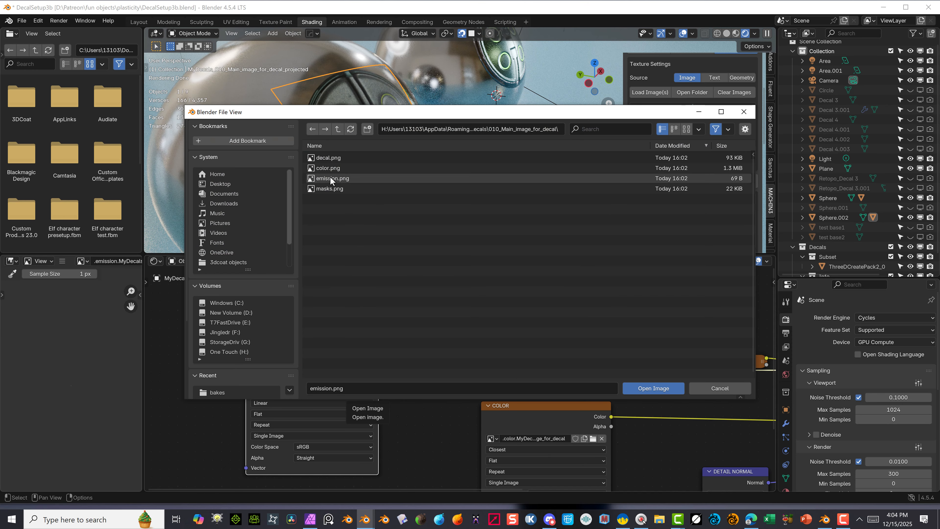
left_click(338, 130)
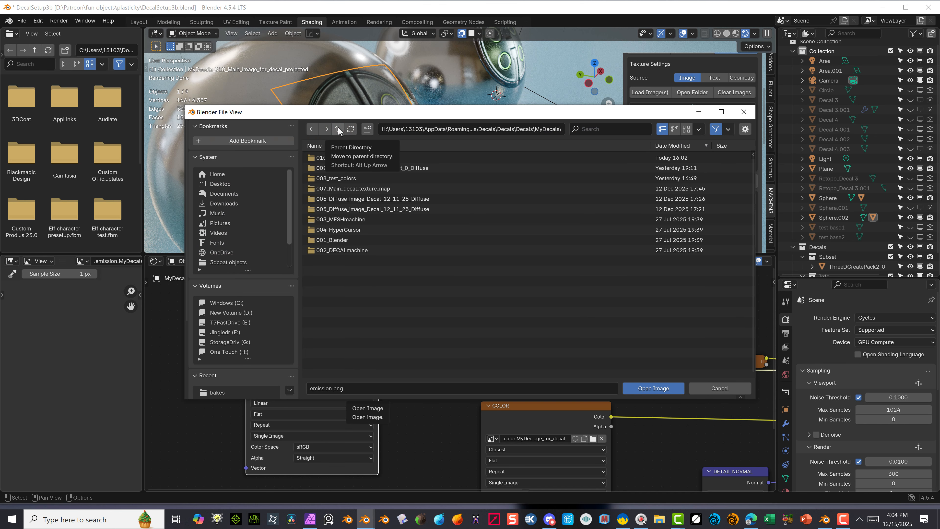
left_click(338, 129)
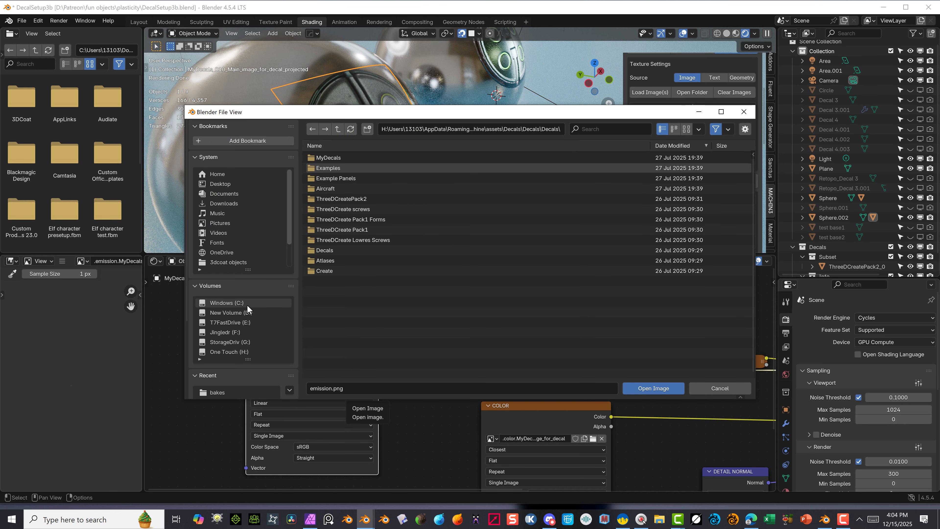
left_click(240, 313)
double_click(326, 168)
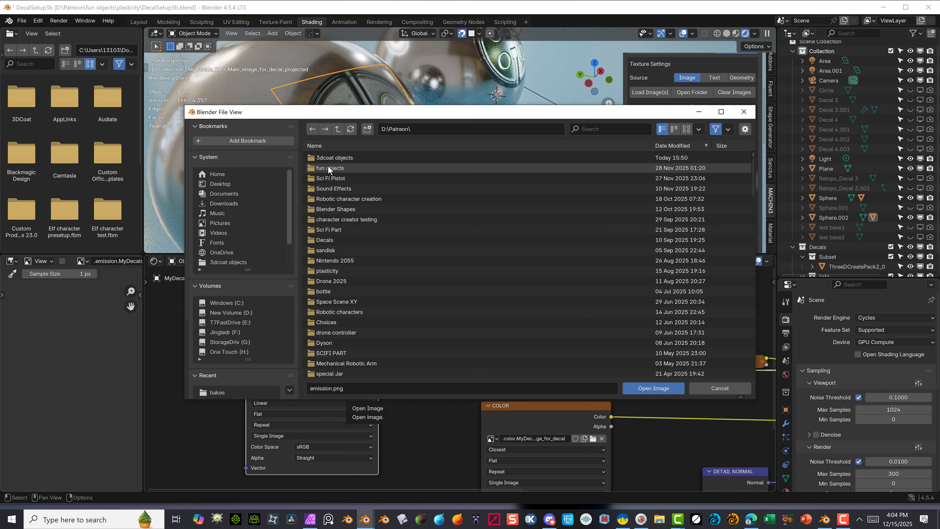
double_click(340, 158)
double_click(340, 158)
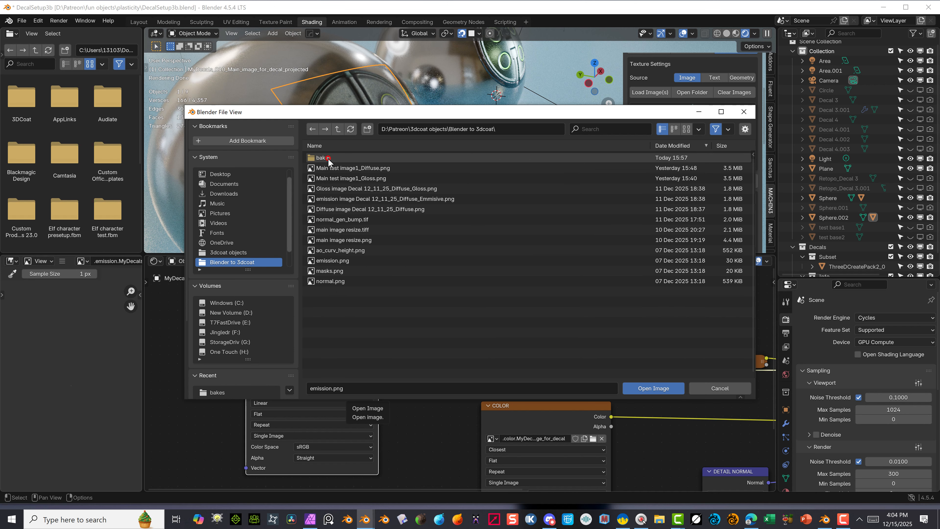
double_click(320, 159)
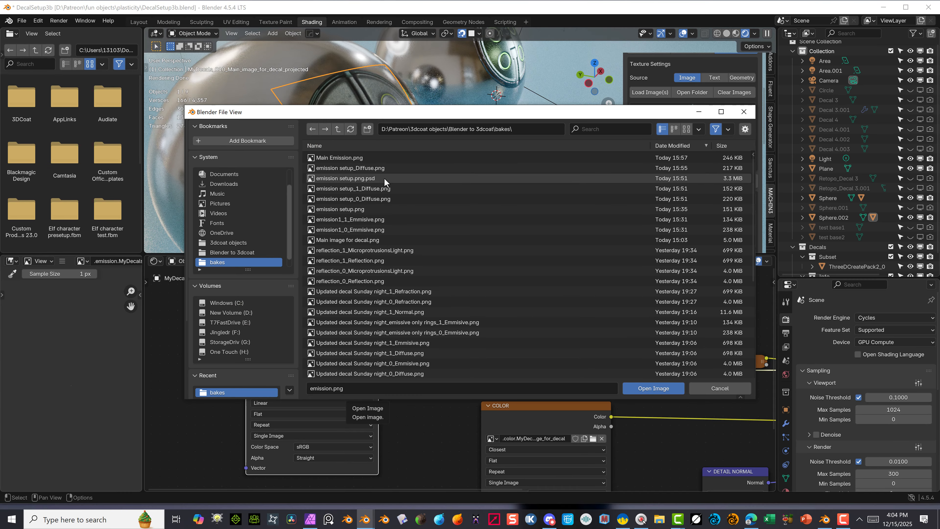
left_click(381, 159)
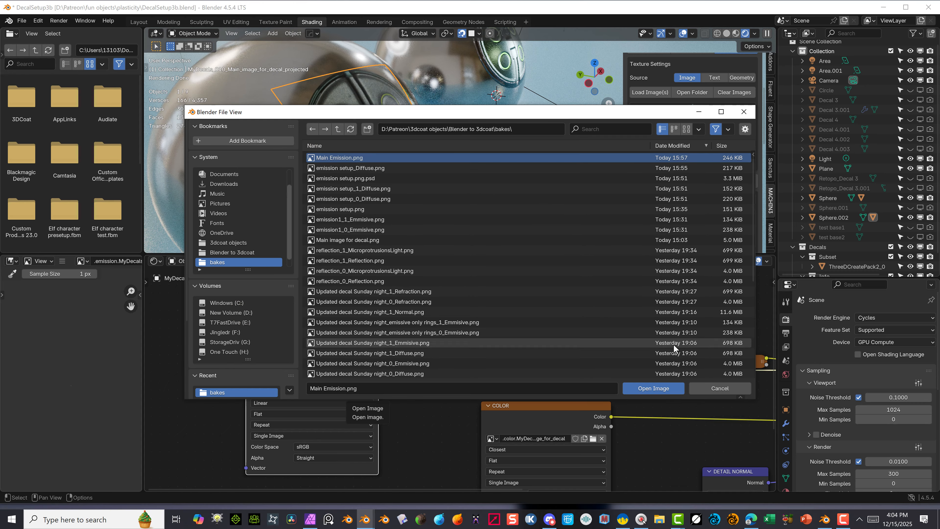
left_click(654, 388)
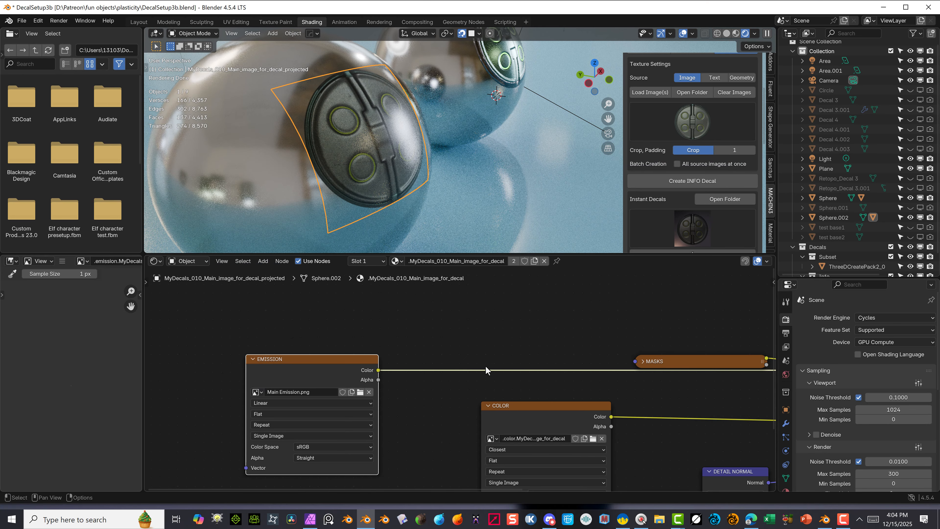
Expand Decal Maps on the Info Decal Group node and set its Emission Multiplier to 9.
scroll(496, 356, "down", 3)
middle_click_drag(506, 344, 401, 326)
scroll(685, 337, "up", 2)
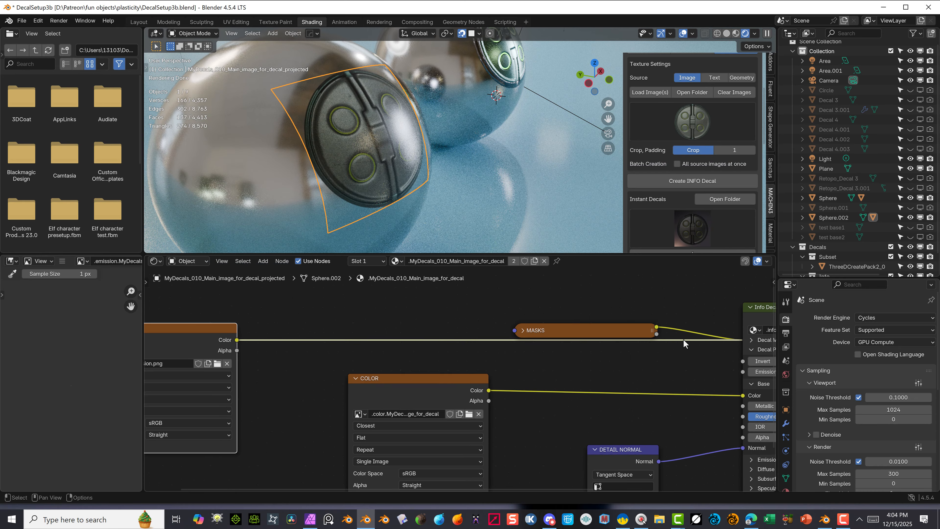
scroll(638, 378, "down", 2)
middle_click_drag(630, 373, 605, 343)
scroll(607, 340, "up", 1)
left_click(660, 318)
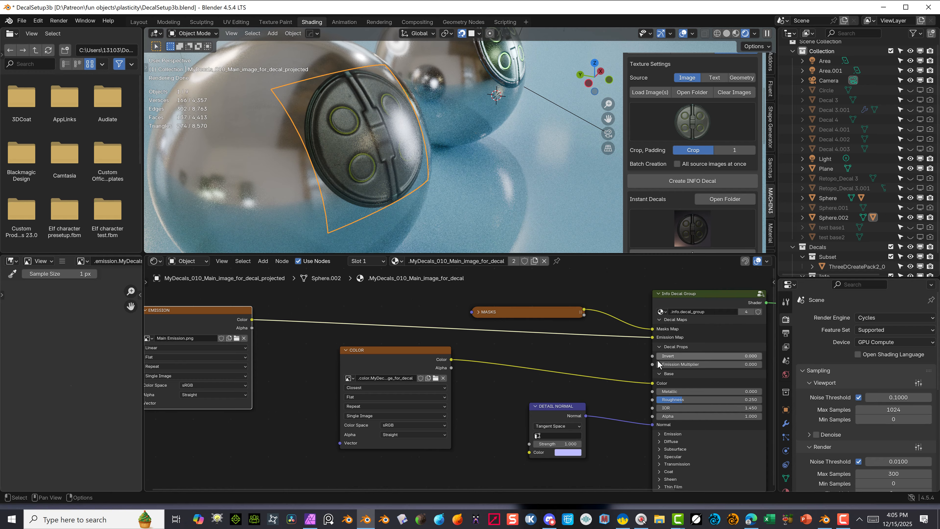
mouse_move(720, 368)
left_mouse_down()
mouse_move(741, 368)
mouse_move(732, 364)
left_mouse_up()
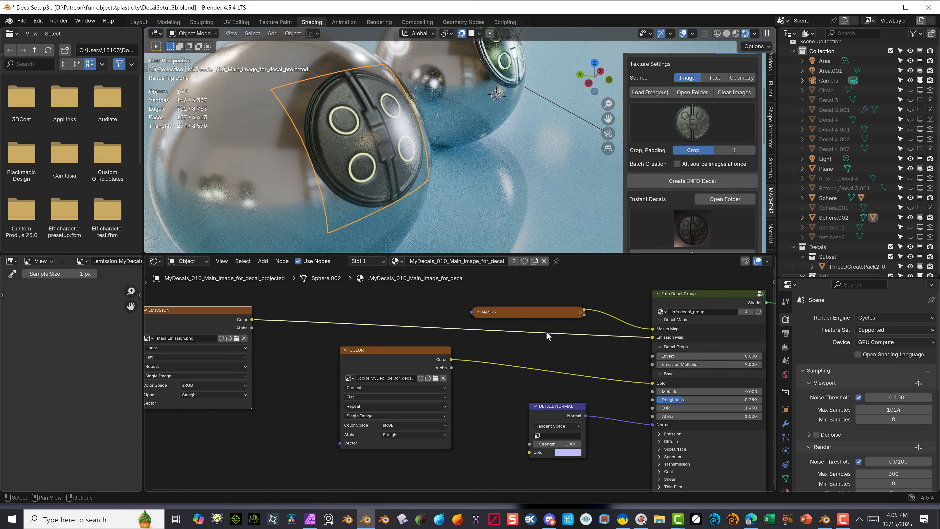
scroll(338, 359, "down", 1)
scroll(442, 317, "up", 2)
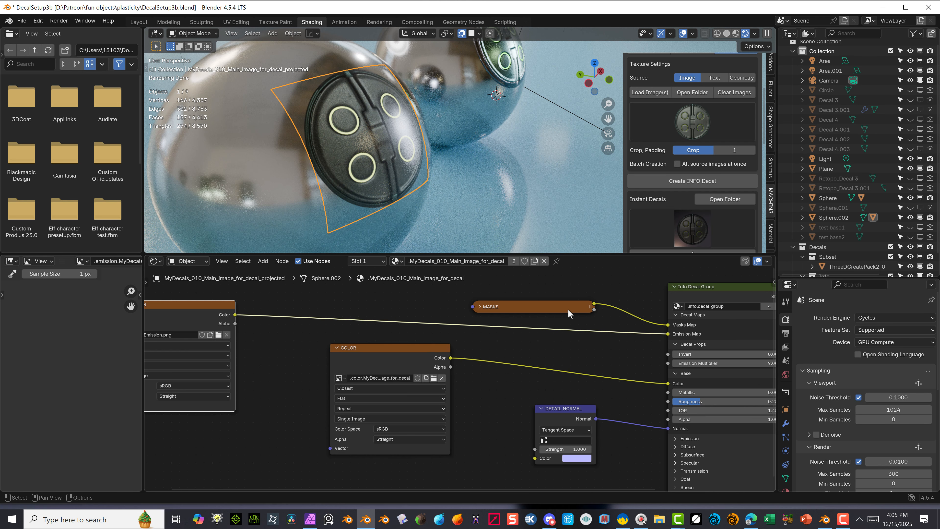
mouse_move(567, 309)
middle_mouse_down()
mouse_move(632, 468)
mouse_move(582, 283)
mouse_move(570, 295)
middle_mouse_up()
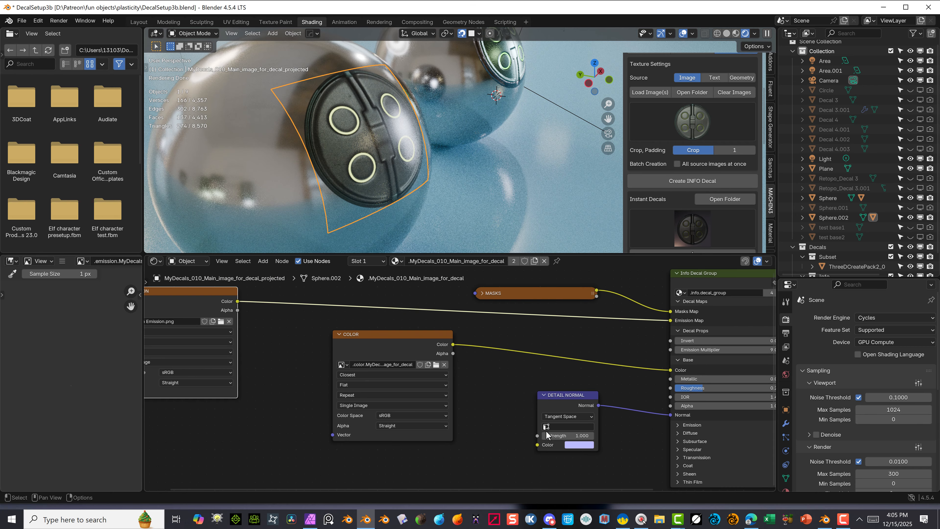
scroll(557, 405, "up", 1)
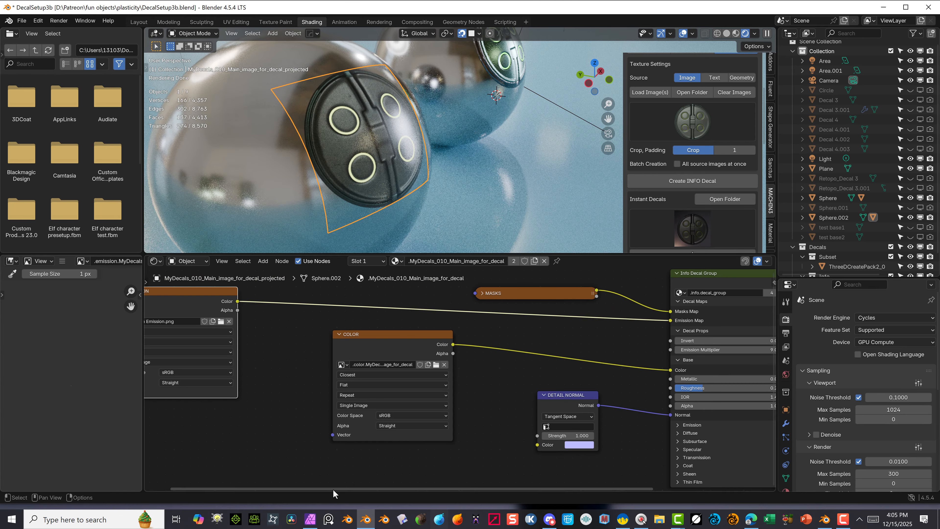
Switch to Affinity Photo, hide the green rings layer in Main image for decal.png, and show the disc layer above it.
left_click(310, 519)
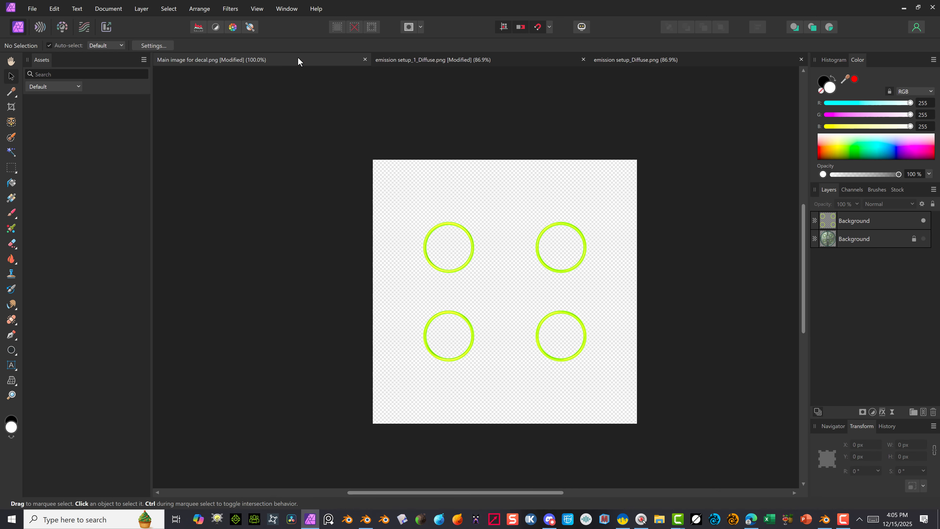
left_click(345, 56)
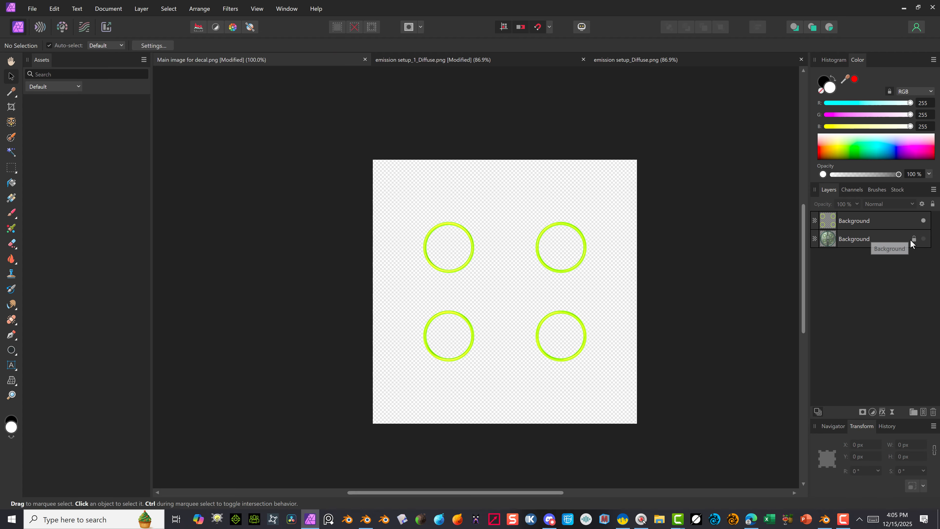
left_click(925, 220)
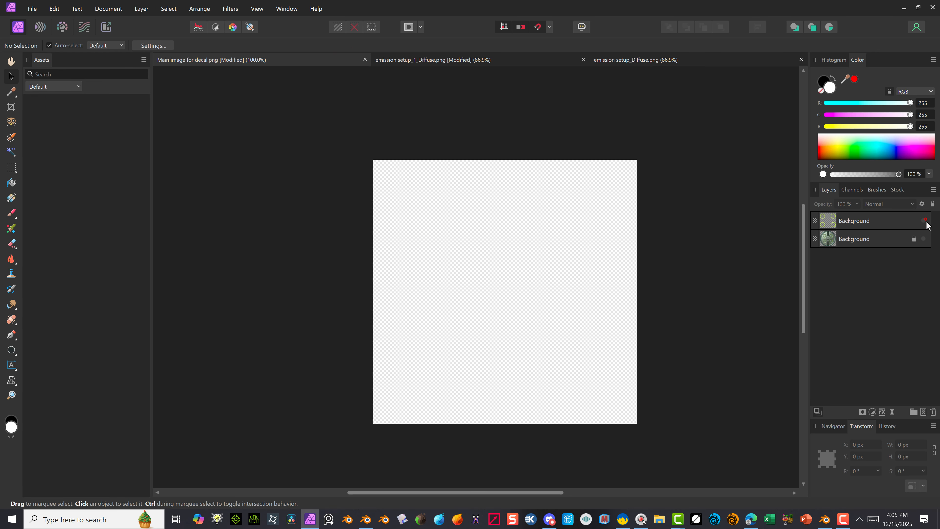
left_click_drag(879, 246, 875, 222)
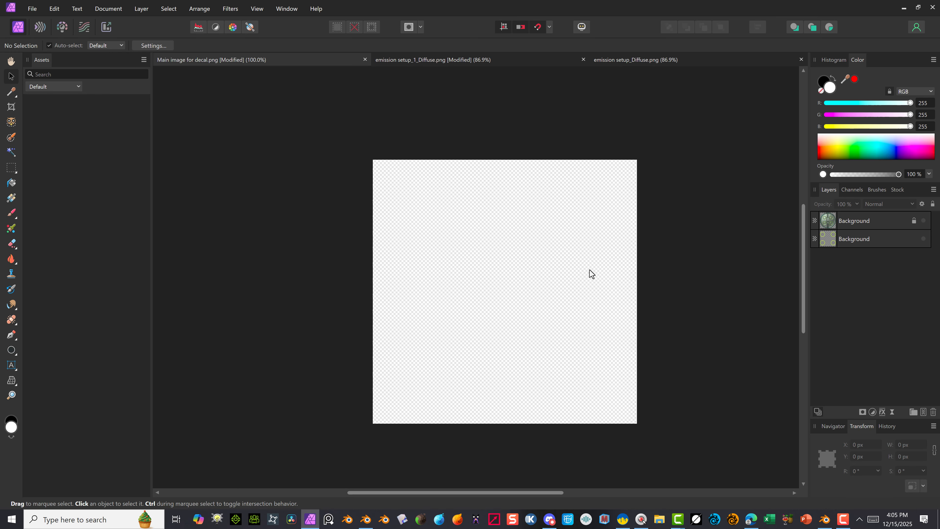
left_click(924, 221)
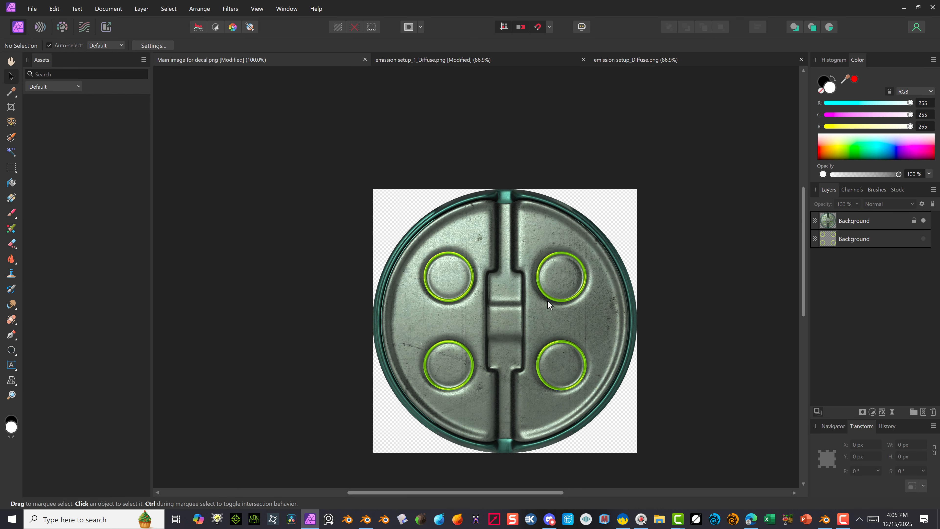
scroll(464, 253, "down", 1)
scroll(456, 241, "up", 2)
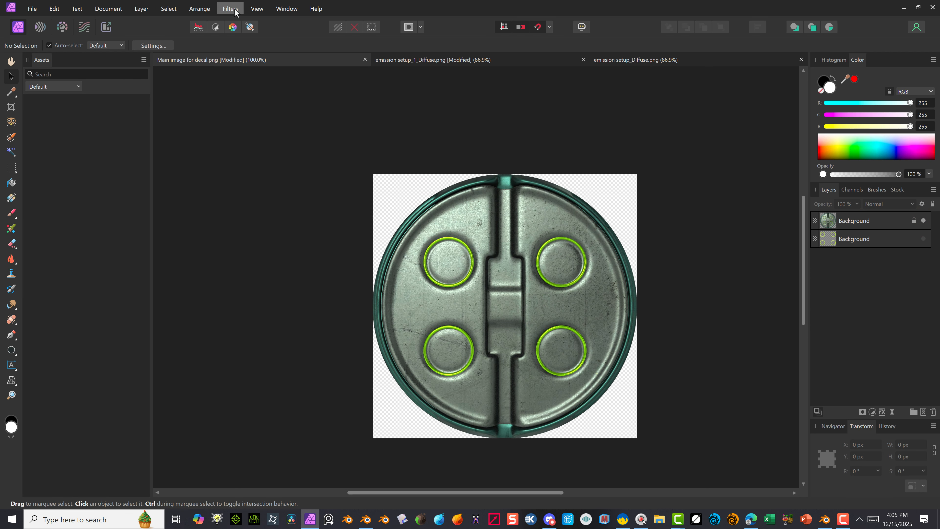
Add a Normals adjustment layer above the disc image, keeping its default settings.
left_click(170, 9)
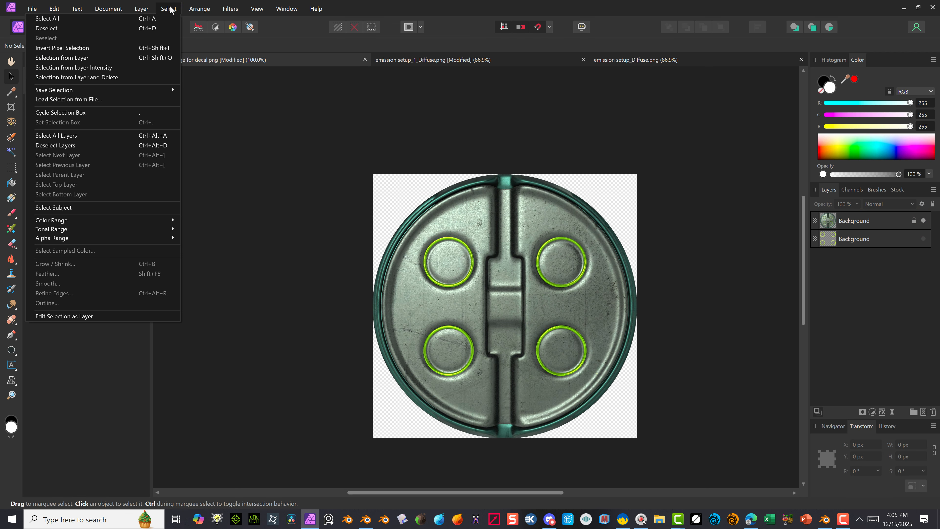
mouse_move(239, 10)
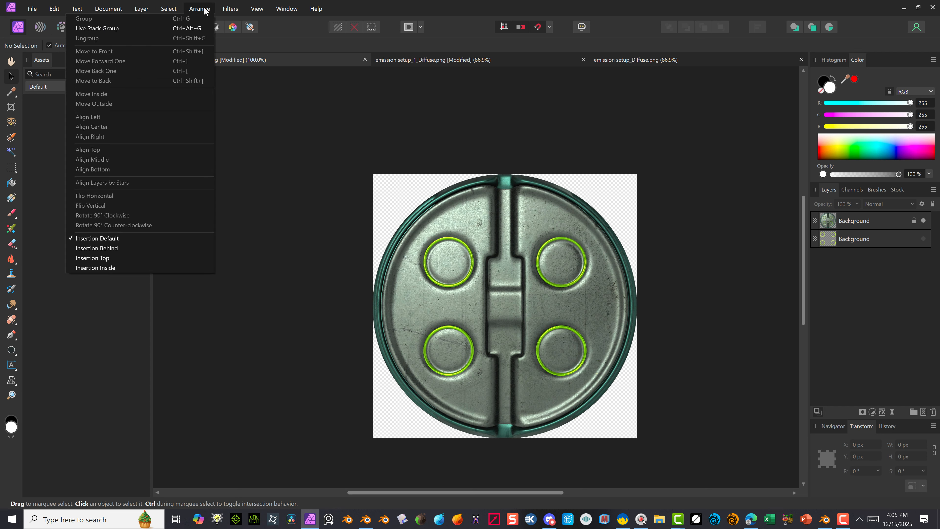
left_click(189, 9)
left_click(141, 9)
mouse_move(130, 118)
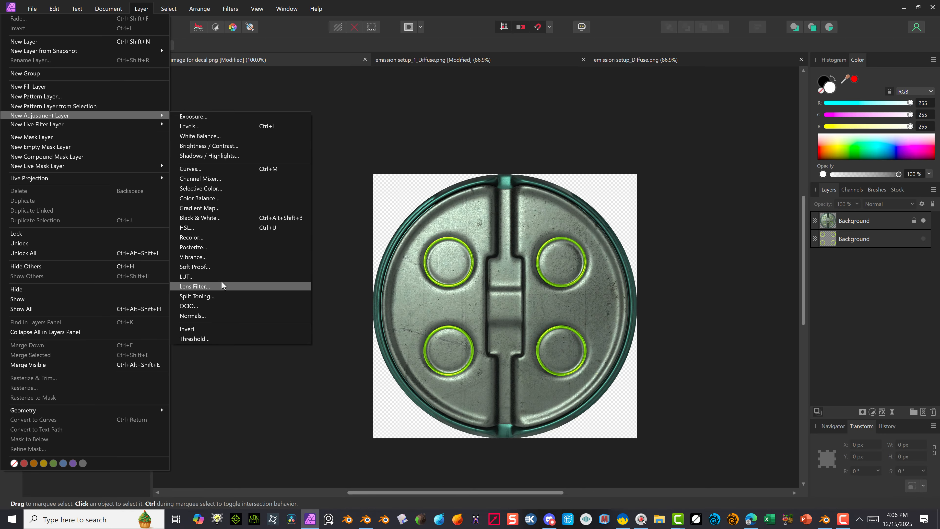
left_click(225, 315)
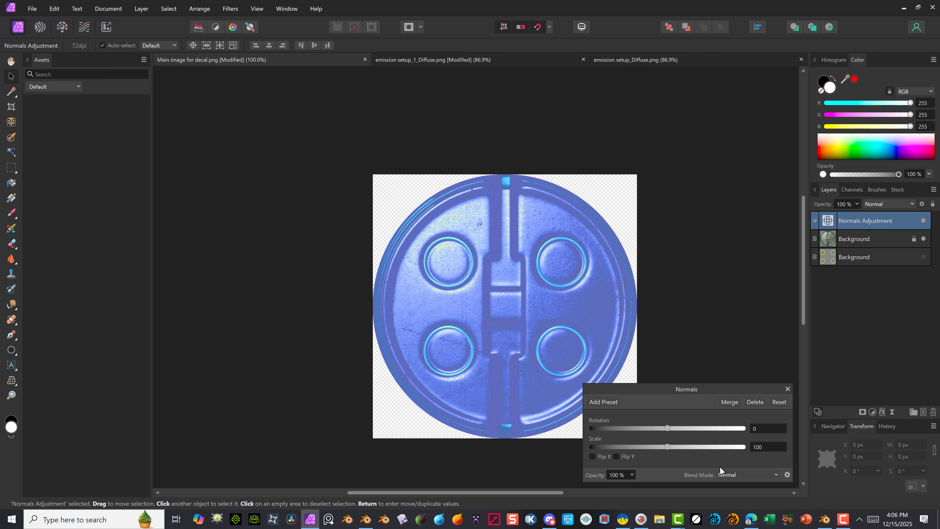
left_click(715, 268)
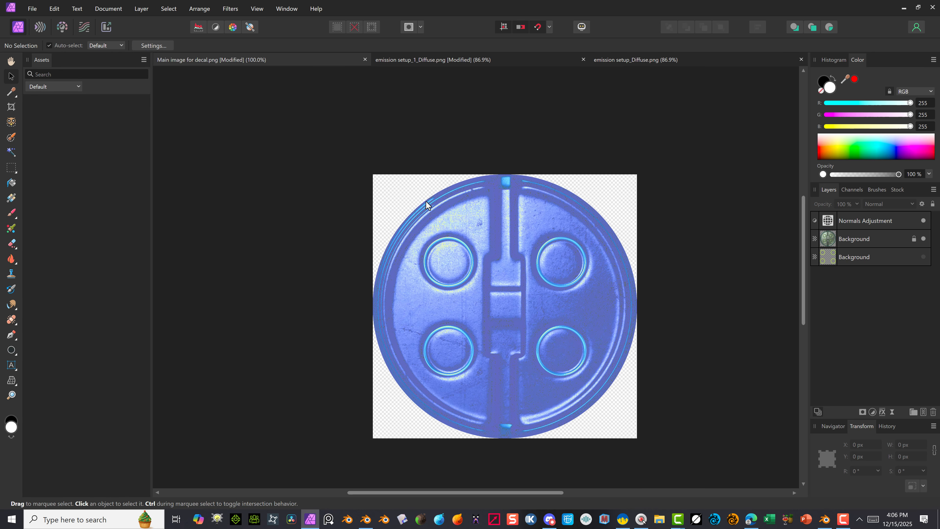
Export the normal-mapped disc image as a PNG named Main Normal.png in the bakes folder.
left_click(32, 8)
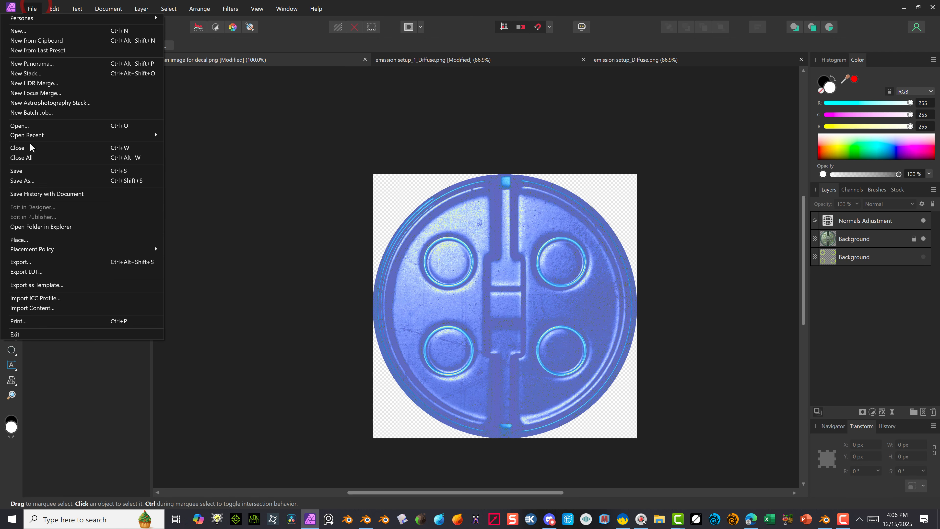
left_click(34, 263)
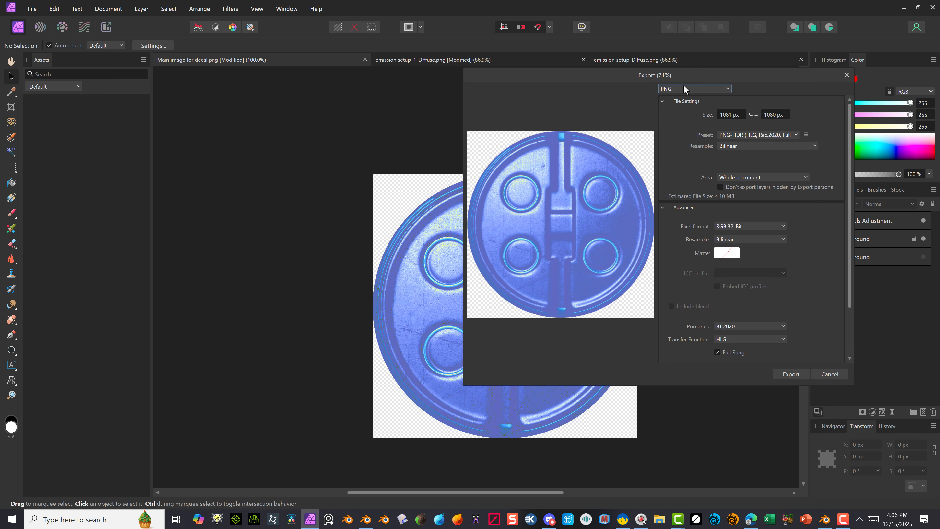
left_click(789, 376)
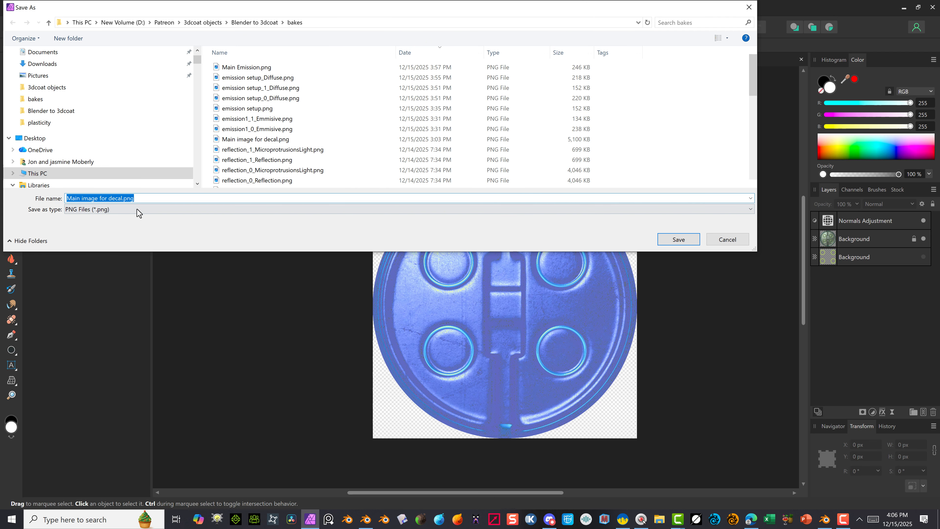
left_click(244, 68)
left_click(85, 201)
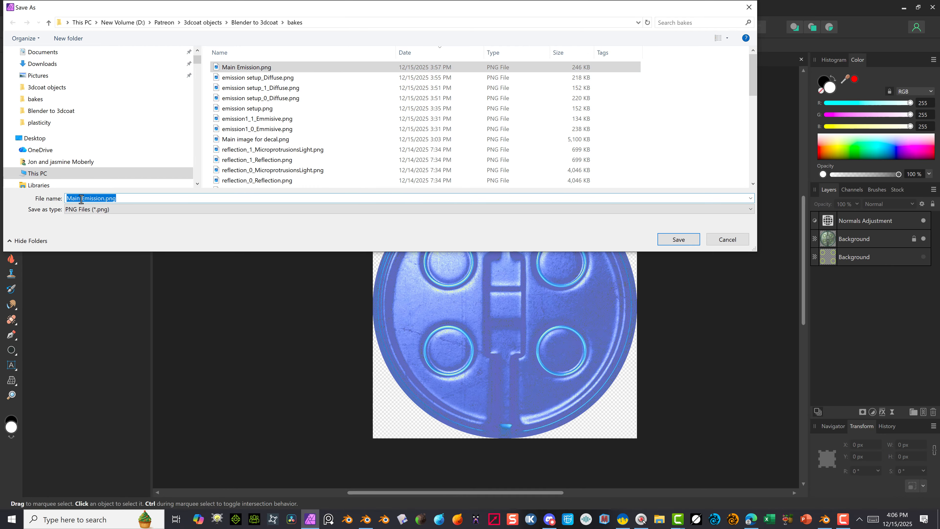
left_click_drag(82, 199, 103, 198)
type("N")
key("BackSpace")
type("Normal")
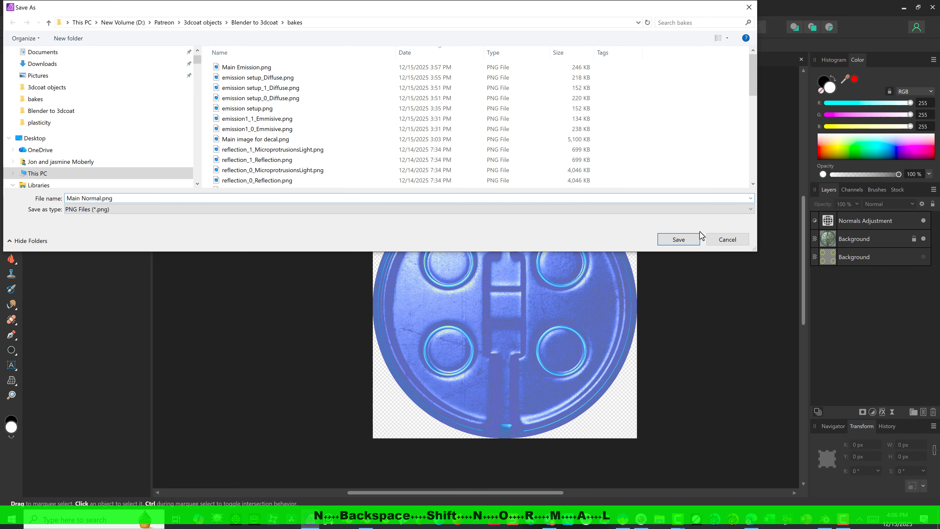
left_click(680, 239)
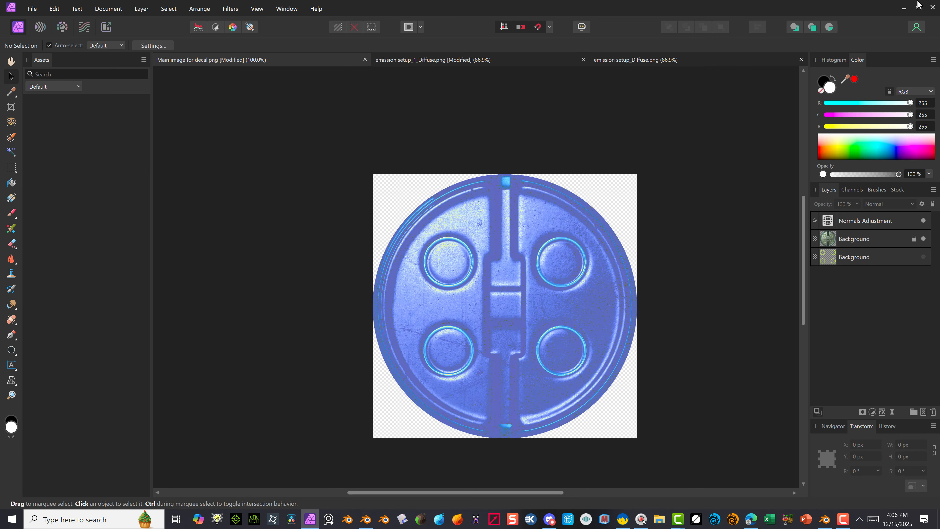
Switch back to Blender and connect a new Image Texture node to the Color input of the DETAIL NORMAL node.
left_click(903, 8)
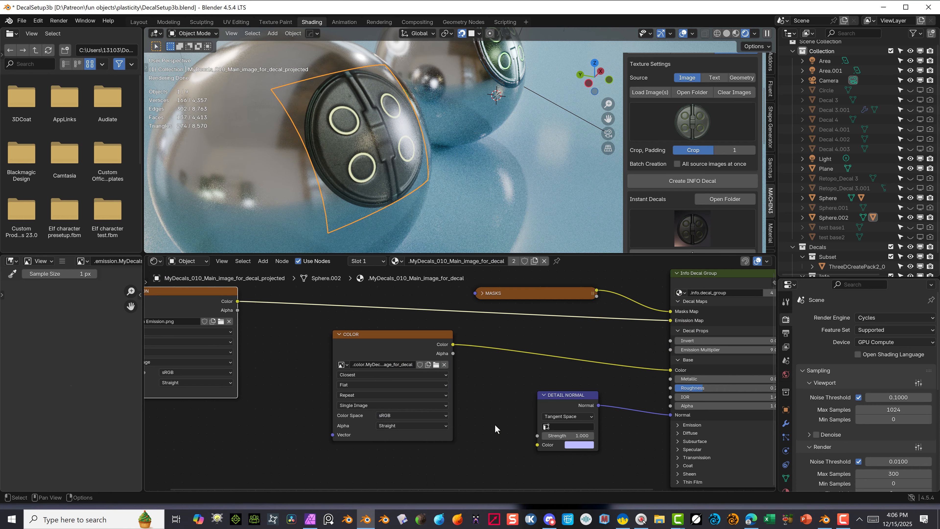
left_click_drag(537, 445, 428, 473)
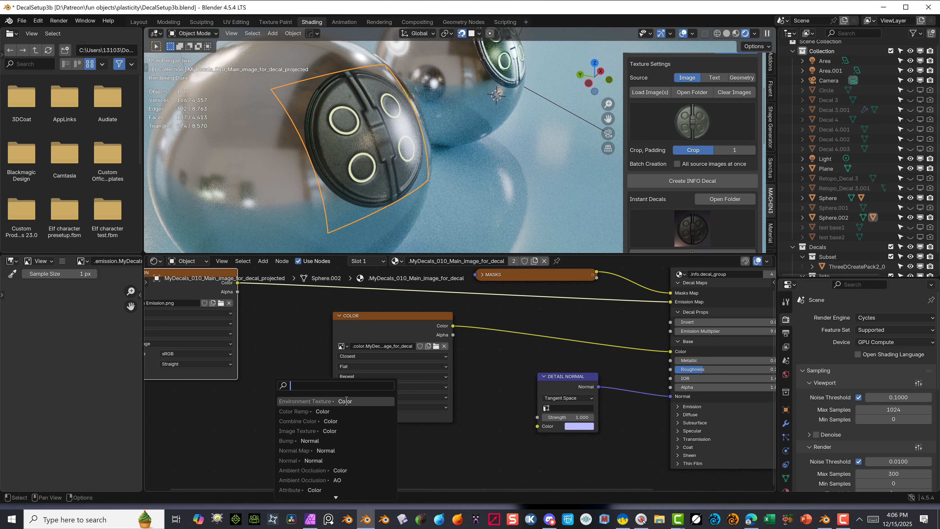
left_click(326, 431)
left_click(232, 396)
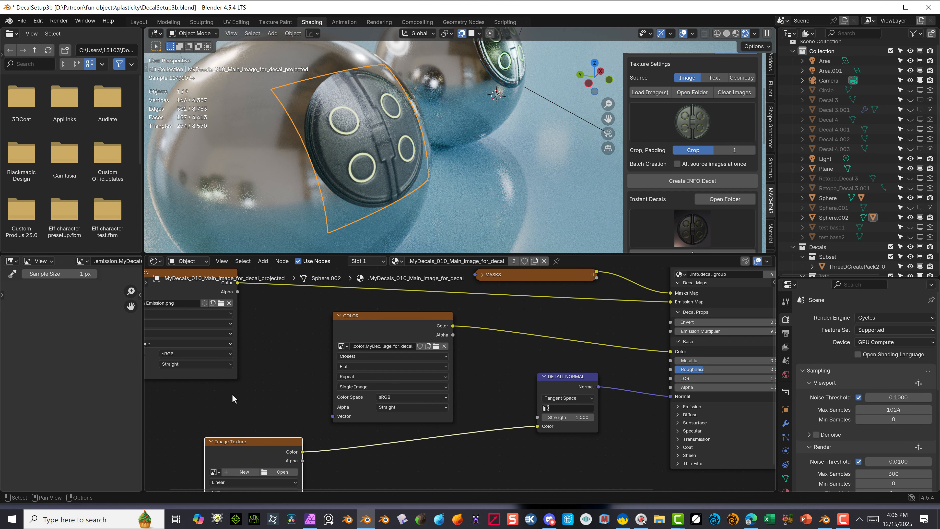
Load Main Normal.png from the bakes folder into the new Image Texture node and set its color space to Non-Color.
middle_click_drag(297, 431, 340, 345)
scroll(339, 344, "up", 1)
left_click(320, 390)
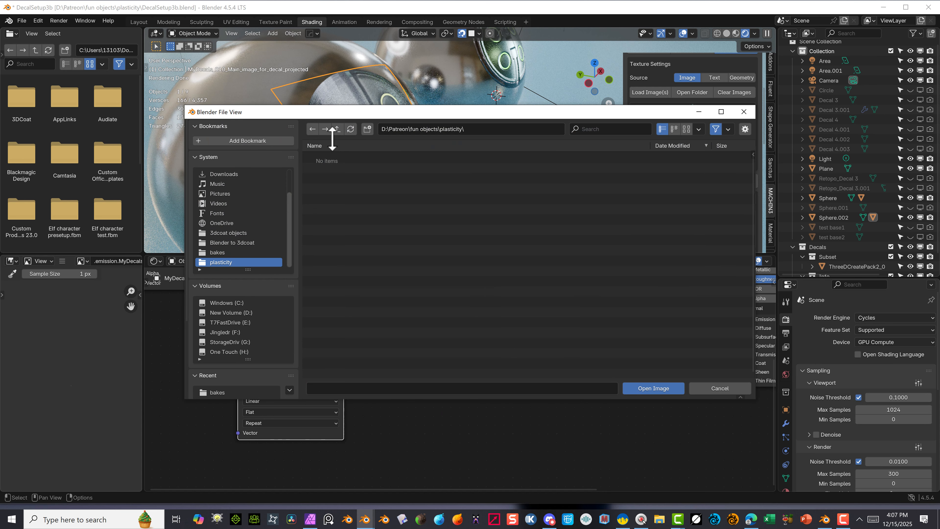
left_click(337, 130)
left_click(336, 130)
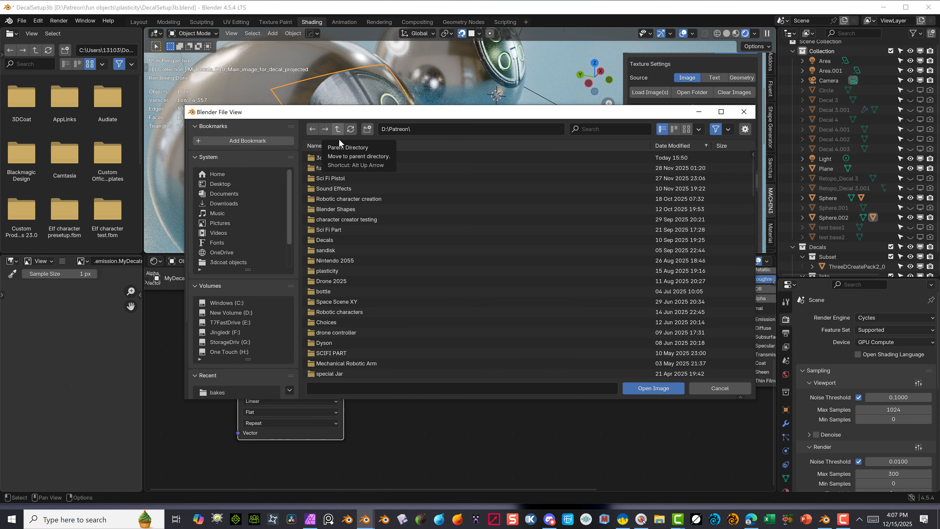
double_click(335, 158)
double_click(337, 157)
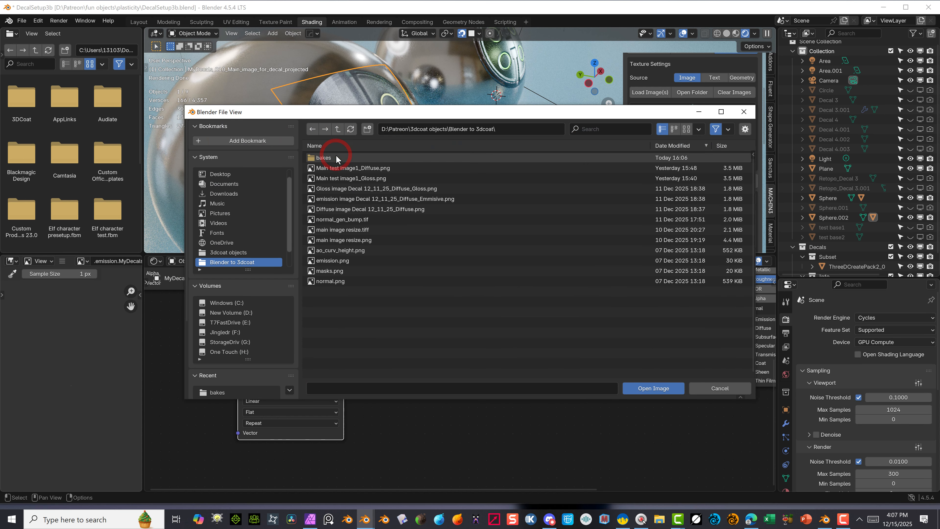
double_click(335, 157)
left_click(360, 157)
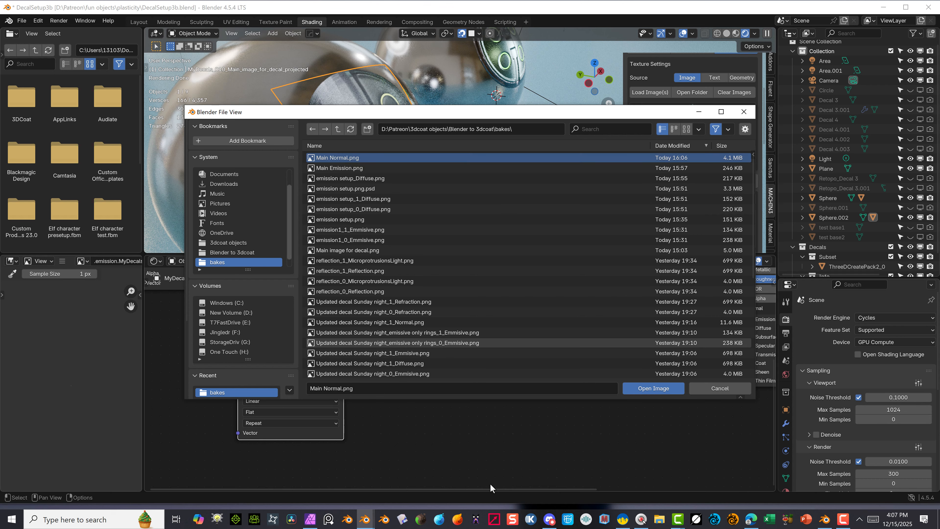
left_click(654, 389)
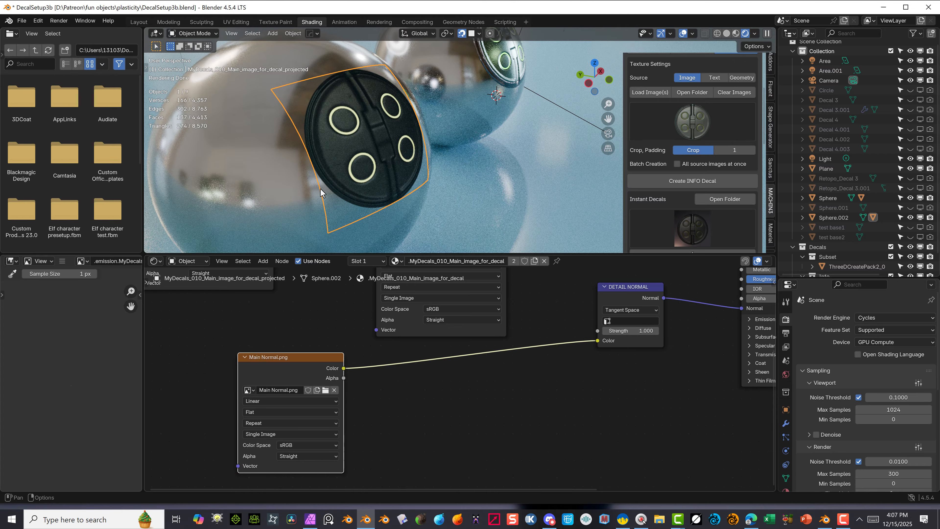
left_click(304, 446)
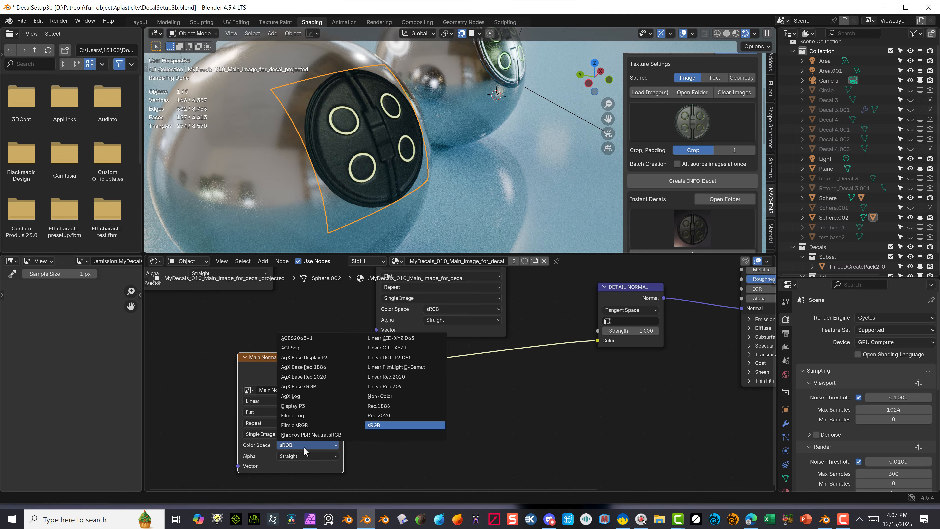
left_click(385, 396)
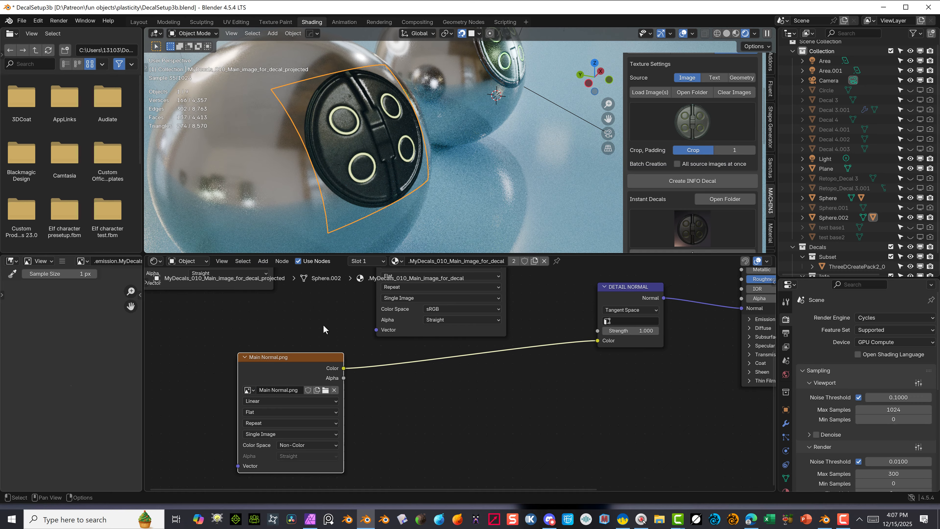
Select the projected disc decal on the nearer sphere and set its Emission Multiplier to 117.5.
scroll(367, 61, "up", 4)
middle_click_drag(367, 61, 302, 157)
scroll(307, 150, "down", 5)
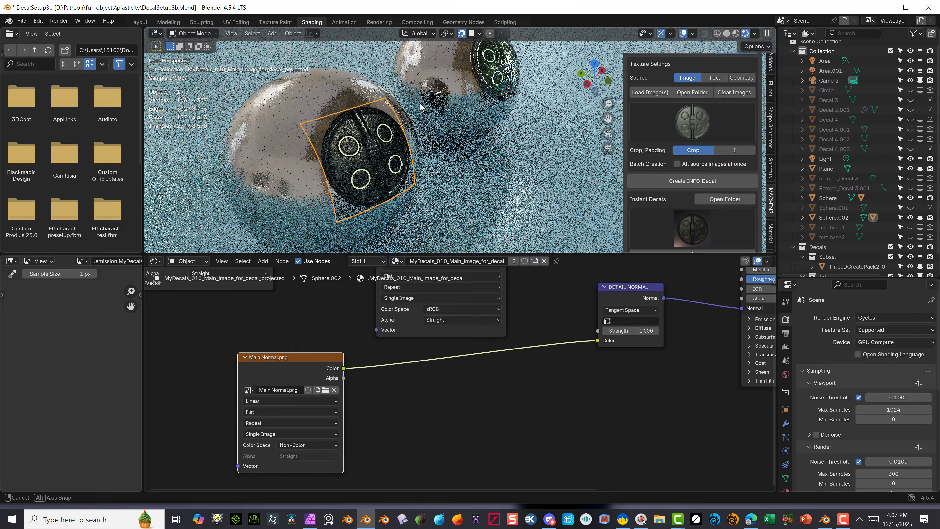
scroll(308, 156, "up", 4)
left_click(520, 127)
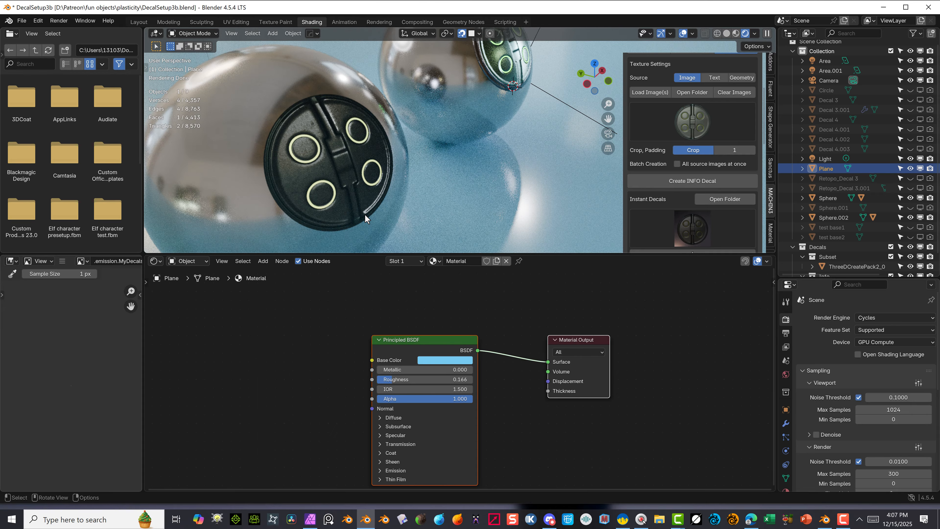
middle_click_drag(365, 219, 359, 217)
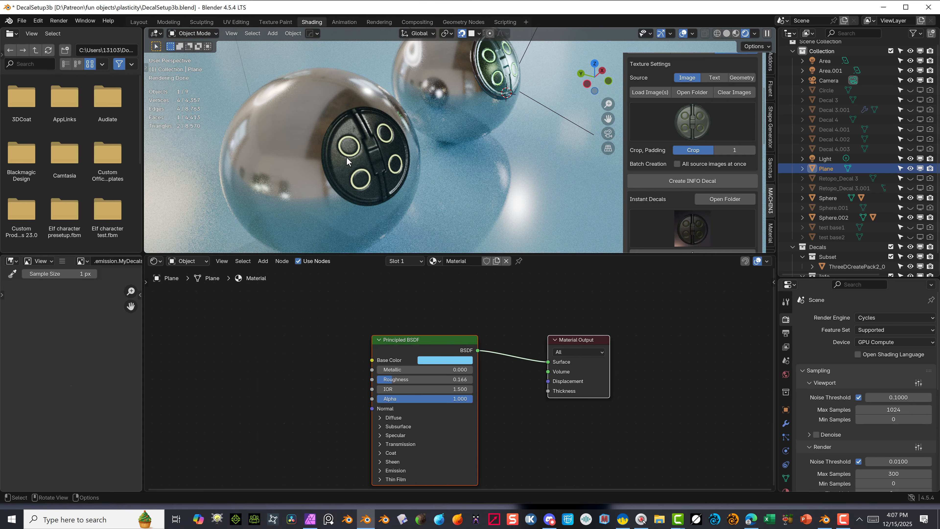
left_click(346, 157)
left_click_drag(693, 343, 766, 351)
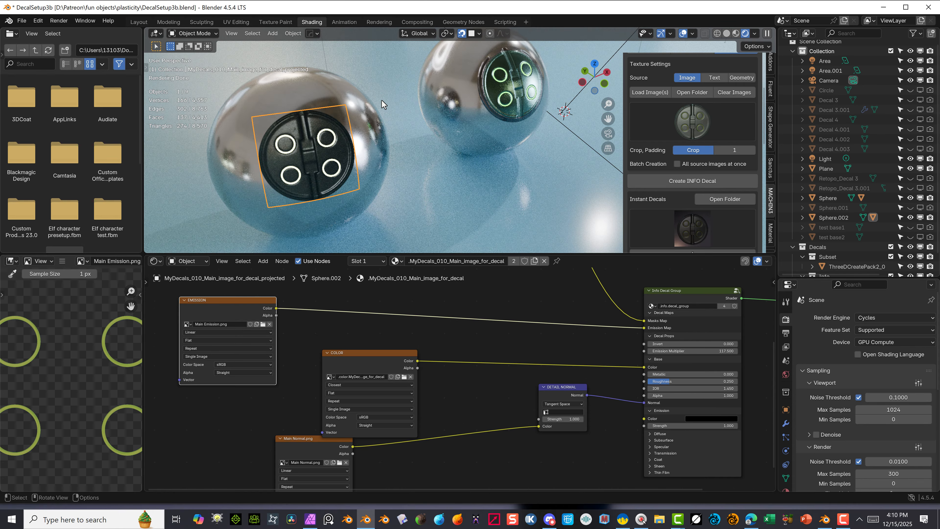
Frame both decal spheres from a slight angle and align the scene camera to that view.
middle_click_drag(382, 100, 422, 93)
left_click_drag(608, 104, 612, 159)
middle_click_drag(521, 130, 506, 142)
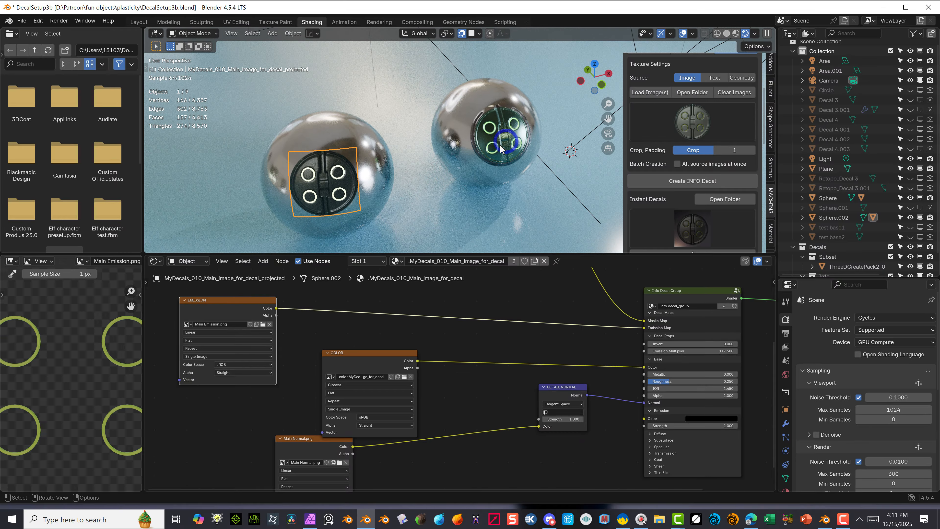
middle_click_drag(582, 124, 594, 117)
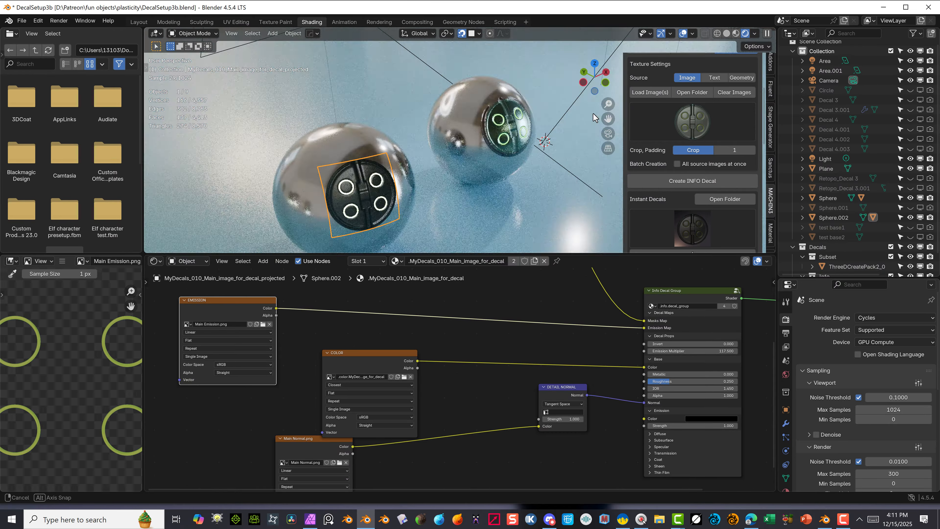
scroll(599, 118, "up", 1)
left_click_drag(608, 119, 625, 104)
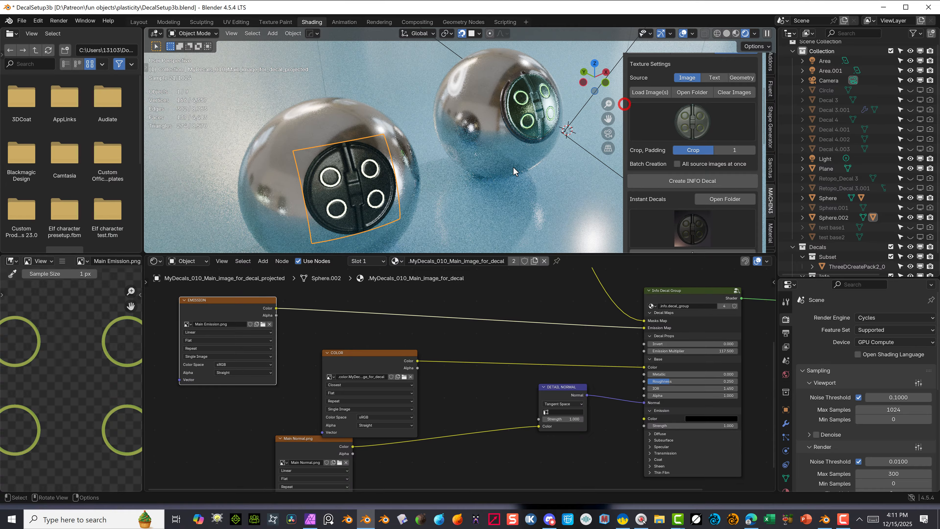
scroll(496, 170, "down", 1)
key("ctrl+alt")
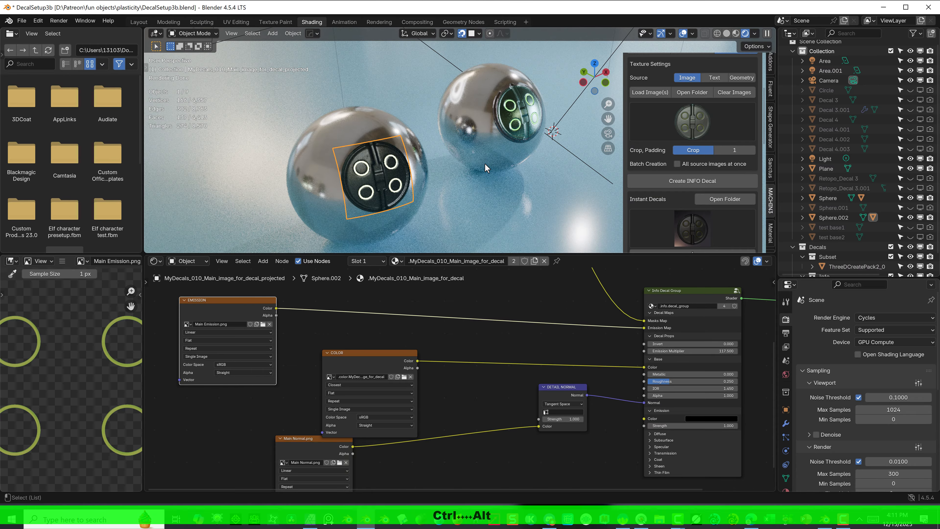
key("ctrl+alt+Insert")
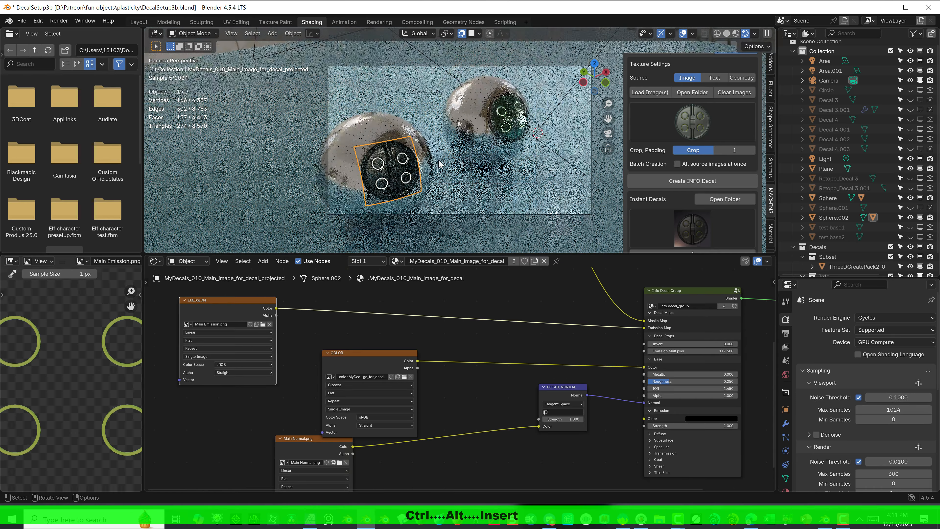
Select the Camera object and move it so both spheres sit inside the camera frame.
scroll(462, 165, "down", 3)
key("g")
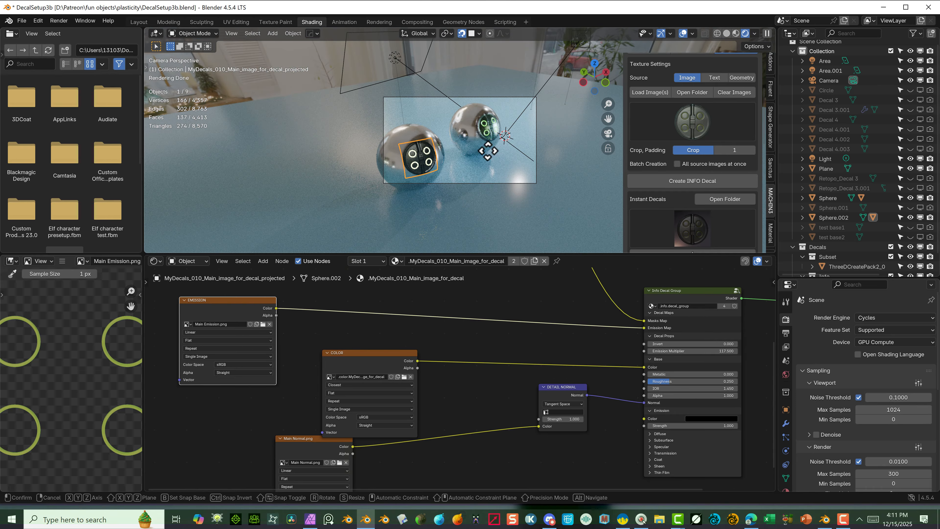
right_click(484, 160)
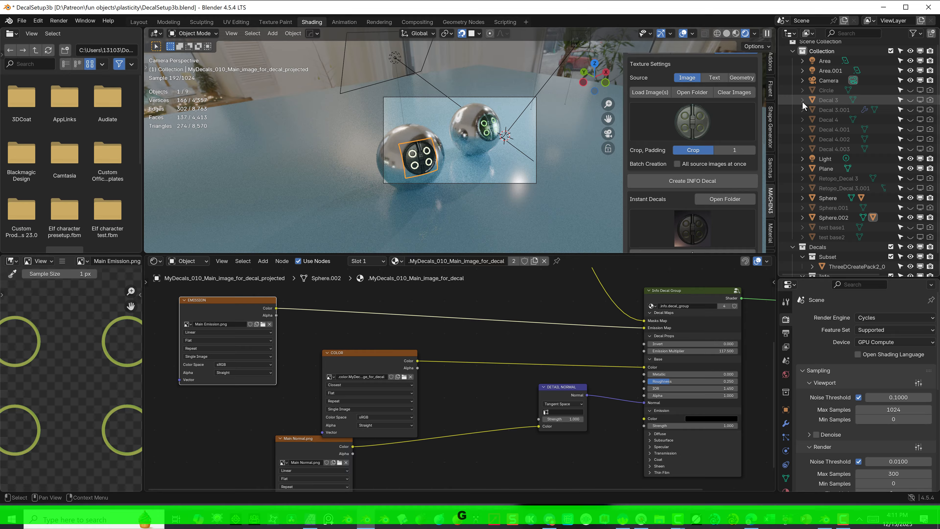
scroll(825, 88, "up", 1)
left_click(824, 86)
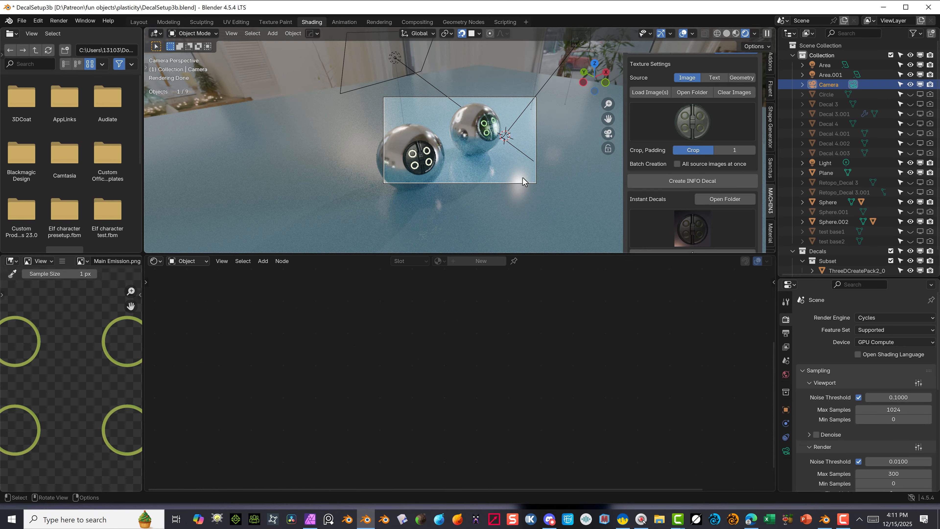
key("g")
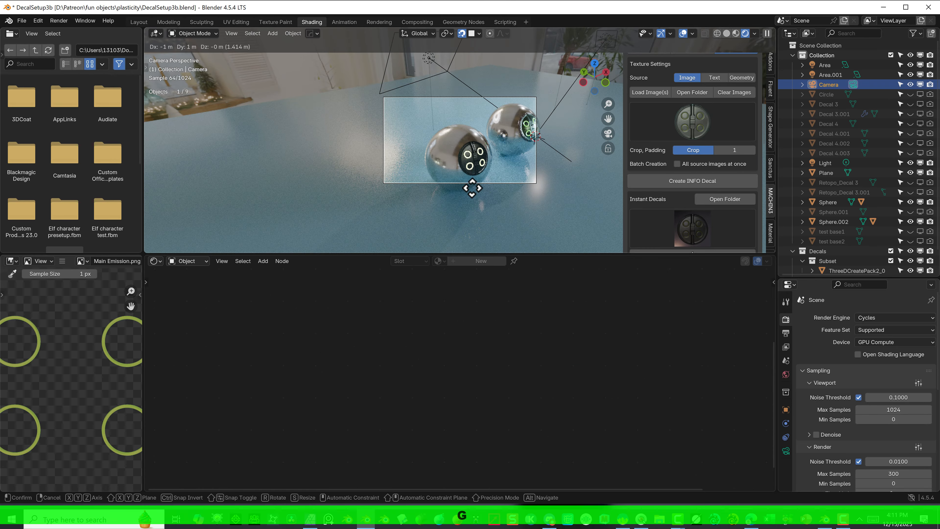
left_click(487, 192)
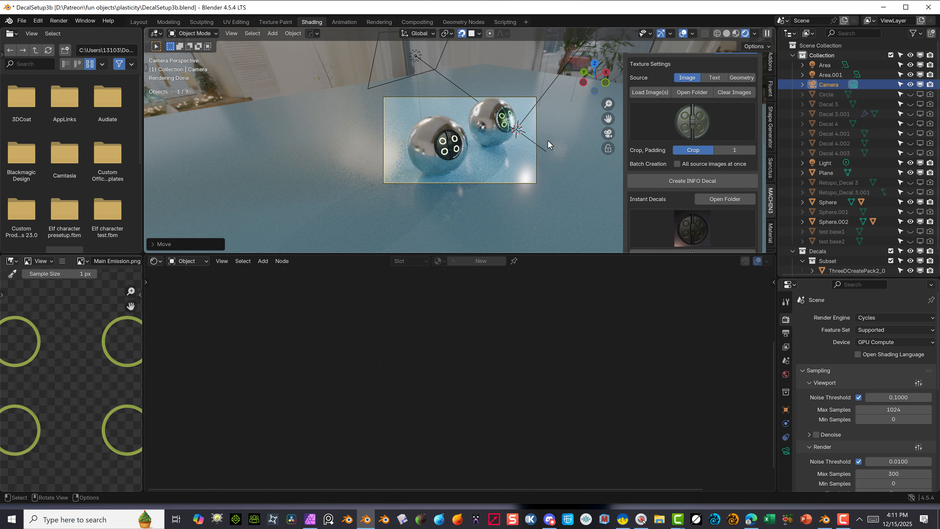
Render the image from the camera and view the whole render result.
left_click(59, 20)
left_click(71, 33)
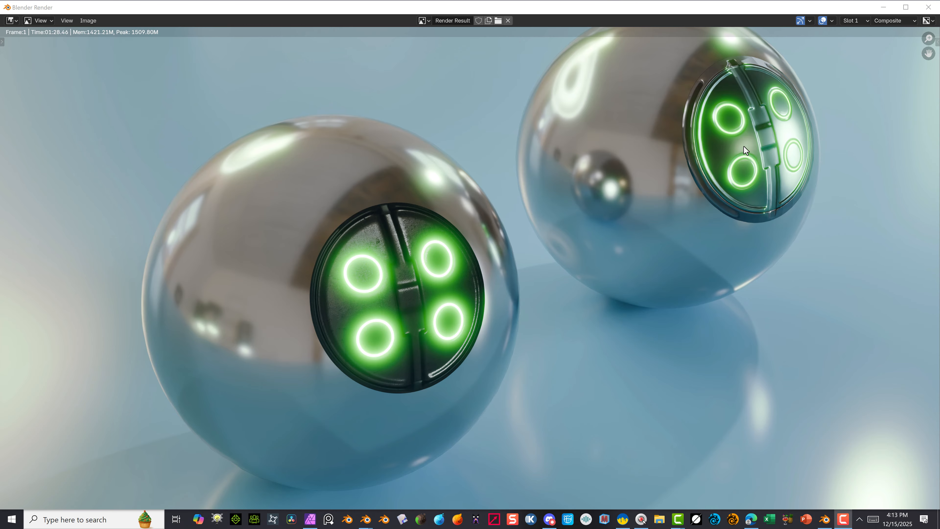
scroll(732, 168, "down", 1)
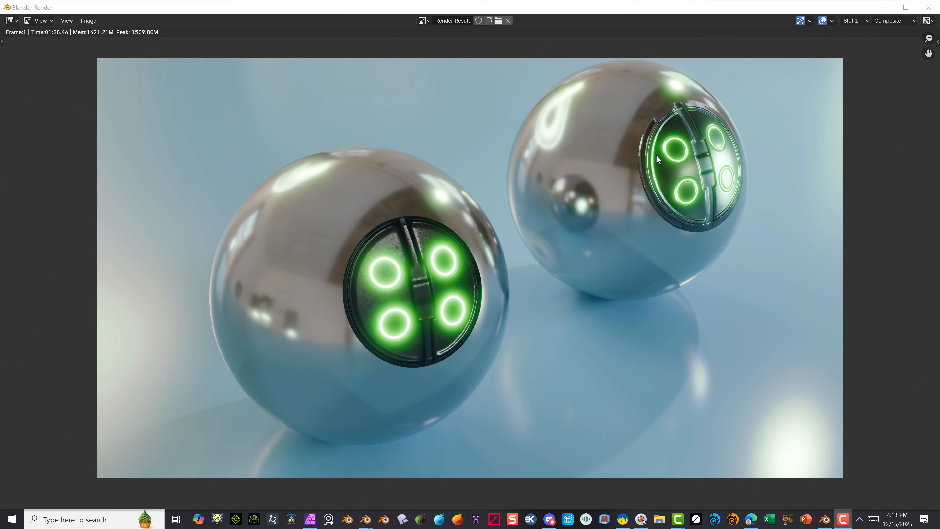
scroll(489, 249, "down", 1)
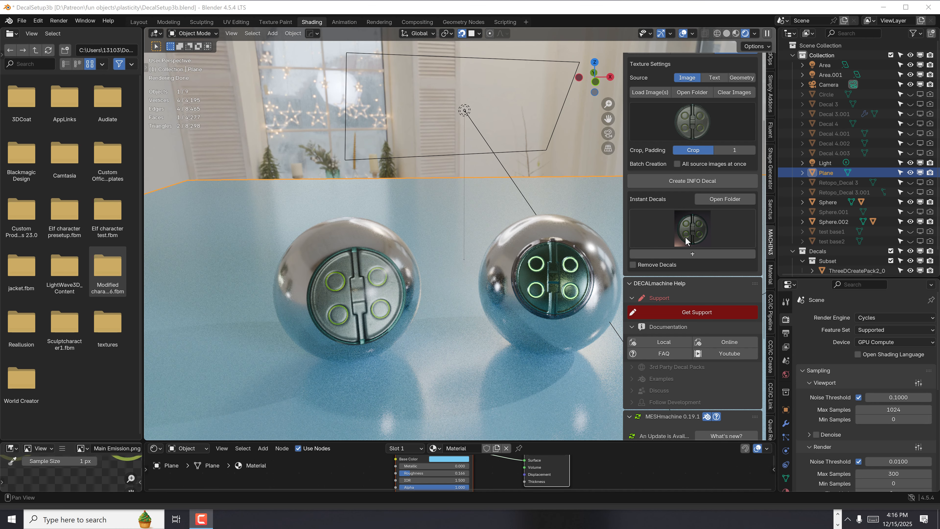
Project the flat MyDecals_011_Updated_decal_Sunday_night_0_Diffuse decal onto the nearer sphere with DECALmachine.
scroll(374, 239, "up", 4)
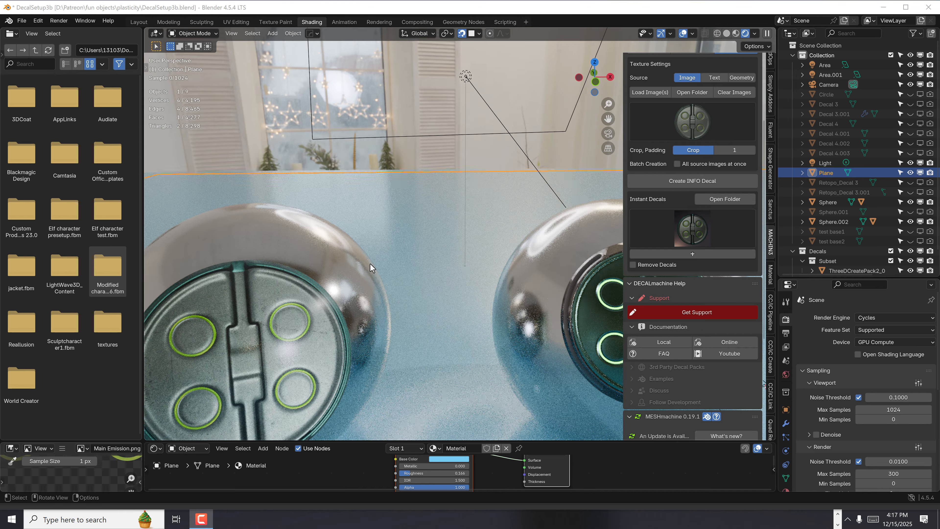
scroll(370, 264, "down", 3)
middle_click_drag(373, 267, 403, 278)
scroll(537, 79, "up", 3)
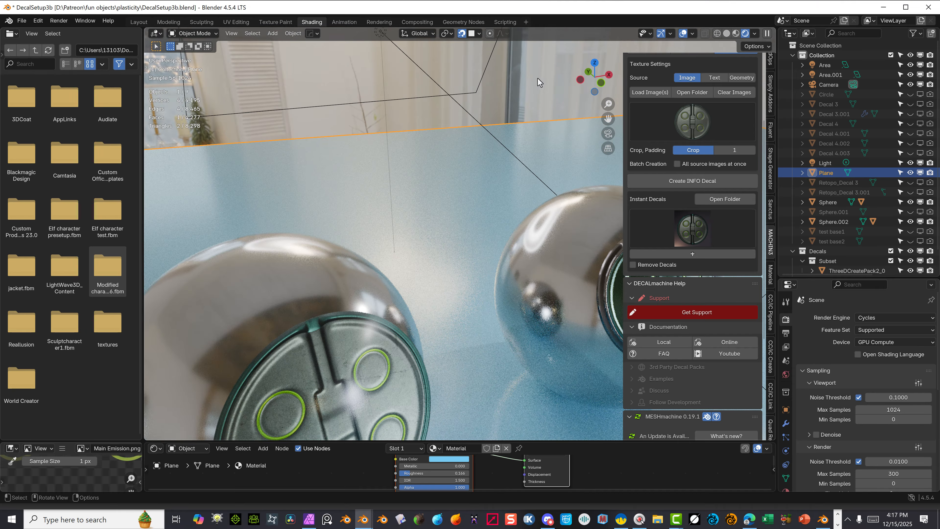
middle_click_drag(356, 294, 385, 274, "shift")
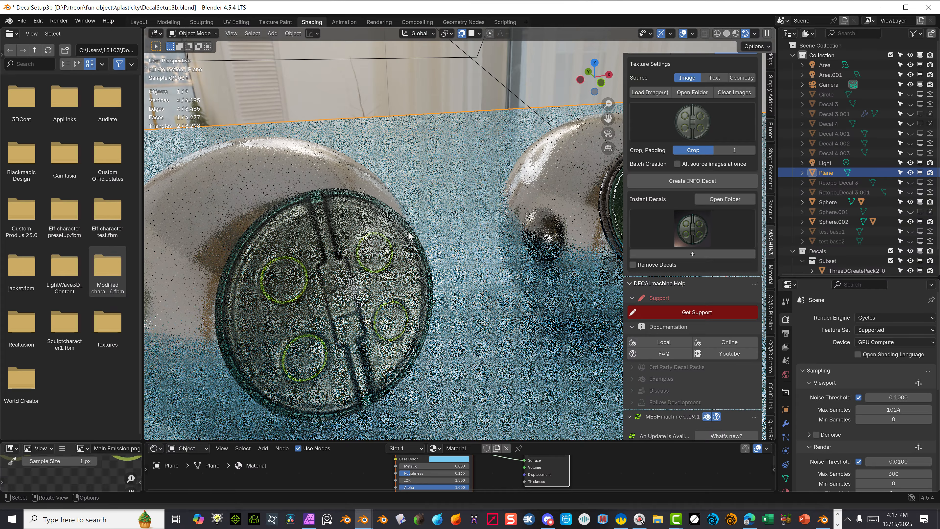
scroll(434, 242, "down", 5)
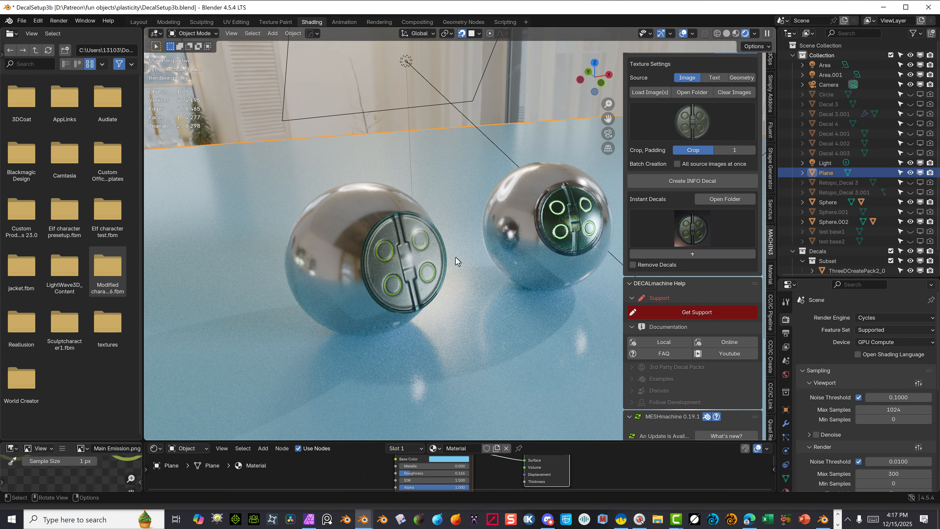
key("Escape")
left_click(409, 274)
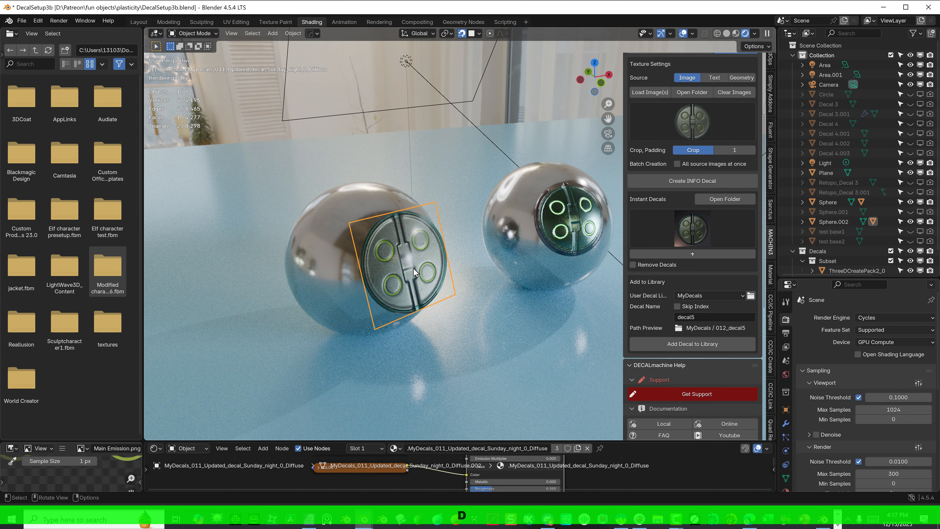
key("d")
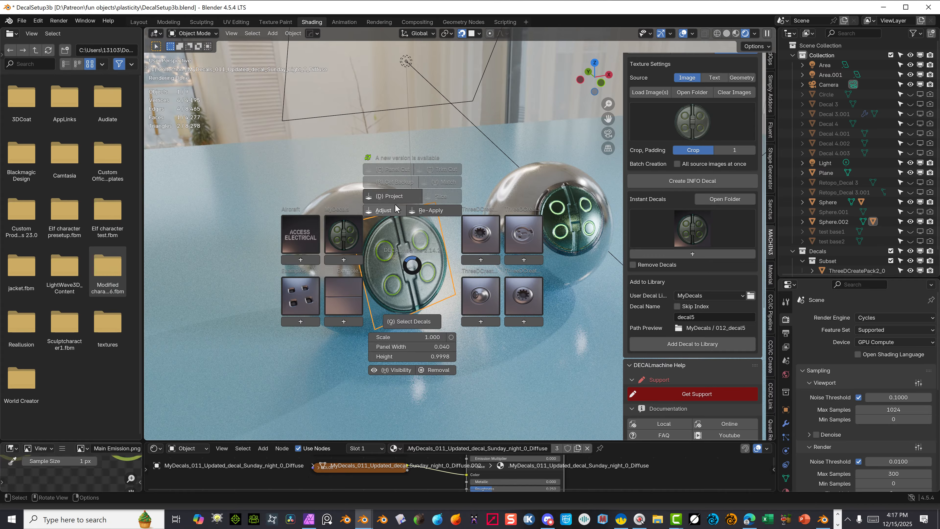
left_click(404, 207)
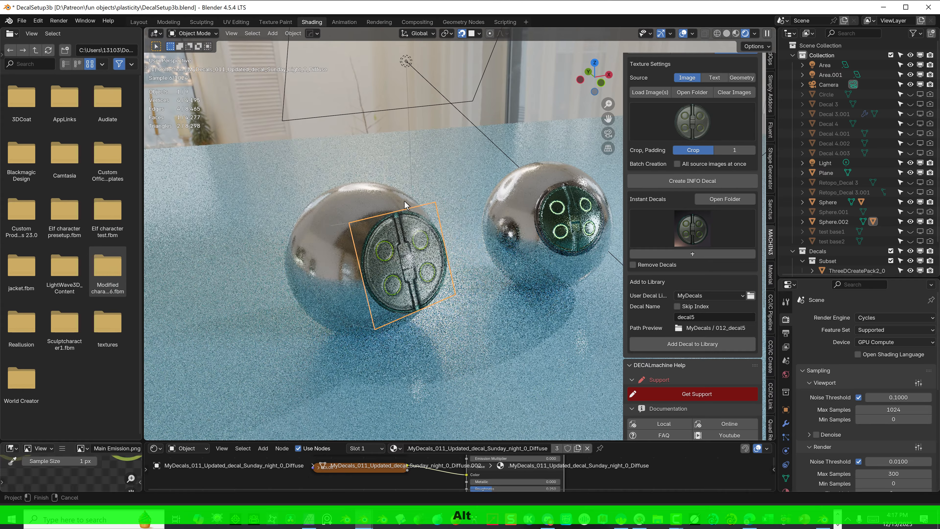
left_click(445, 237)
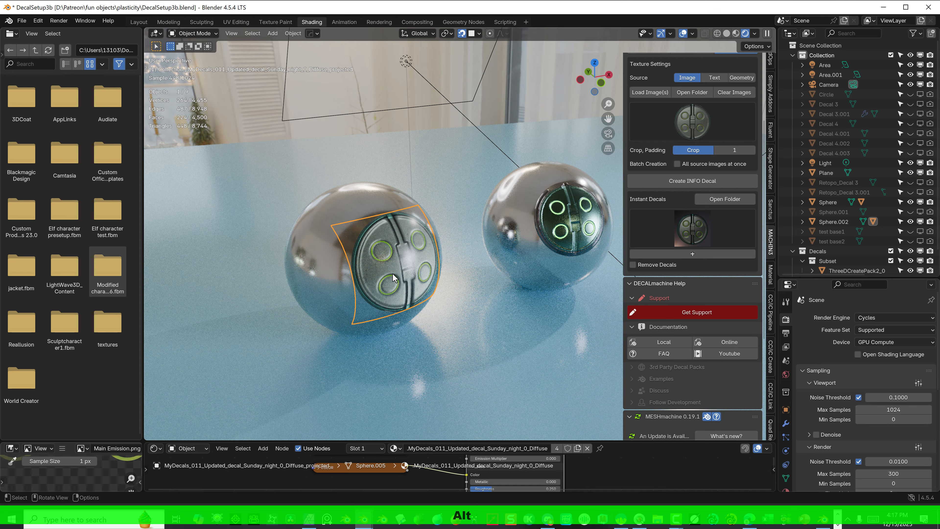
Enlarge the shader editor to show the material nodes of the newly projected decal.
scroll(392, 274, "up", 4)
middle_click_drag(328, 260, 314, 251)
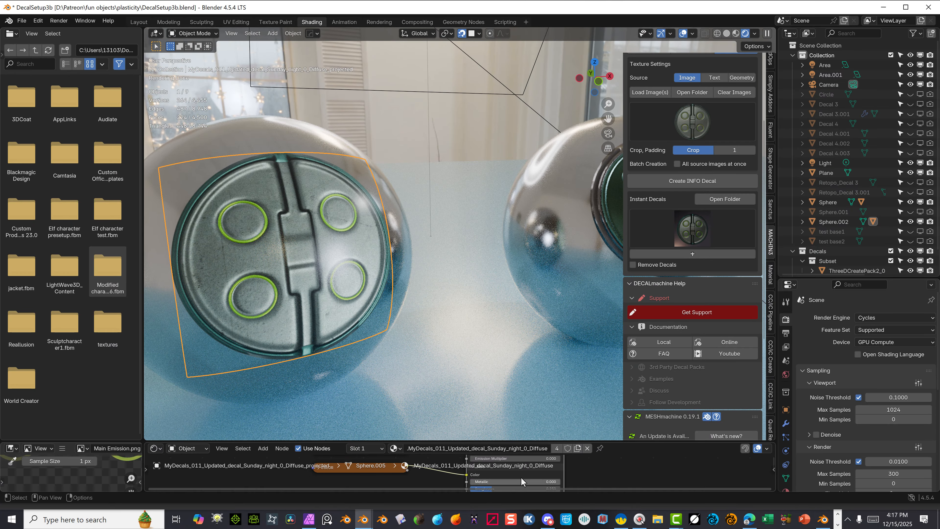
left_click_drag(543, 438, 552, 217)
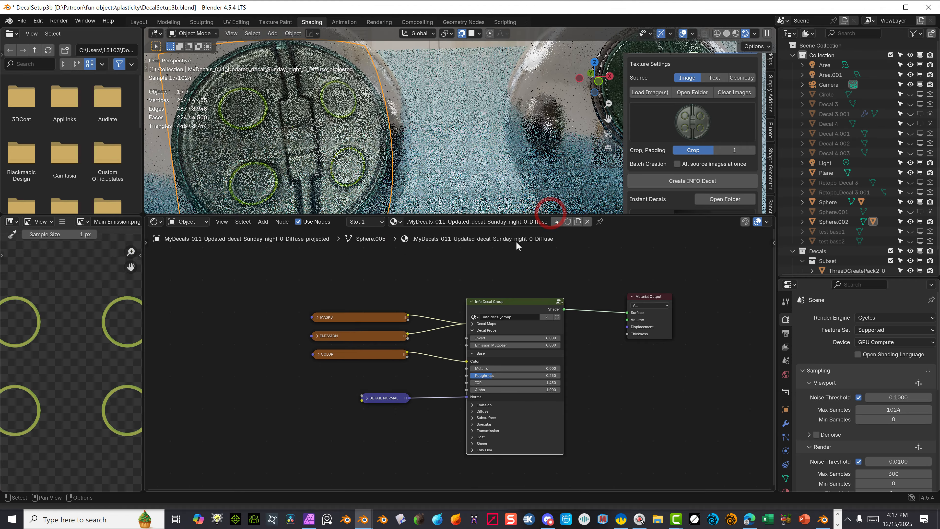